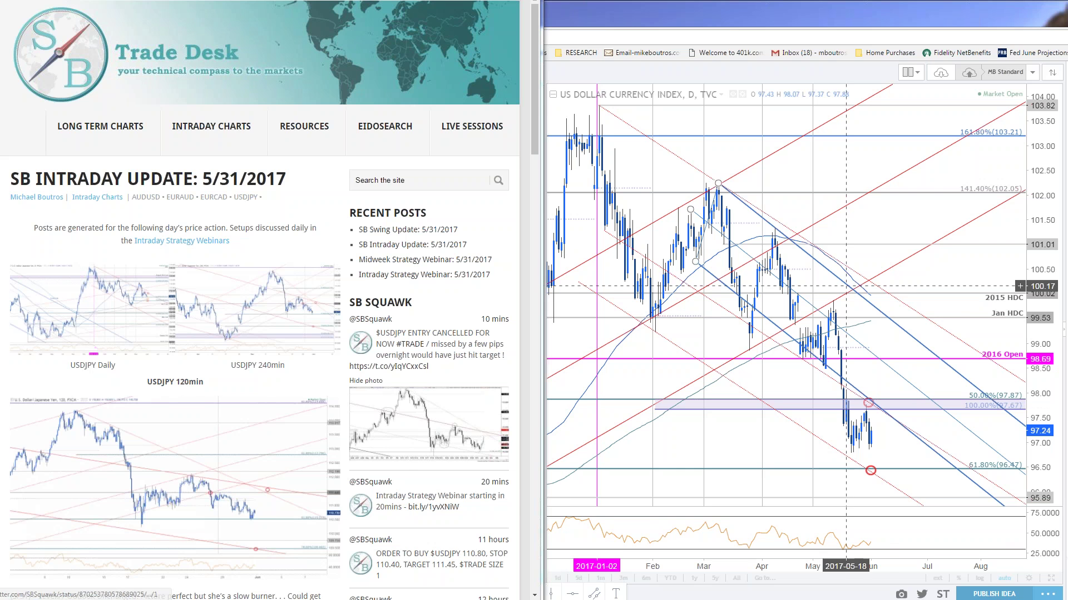
- Pan the DXY 120-minute chart to recent candles and check the red 96.47 target circle
left_click(596, 241)
left_click(431, 489)
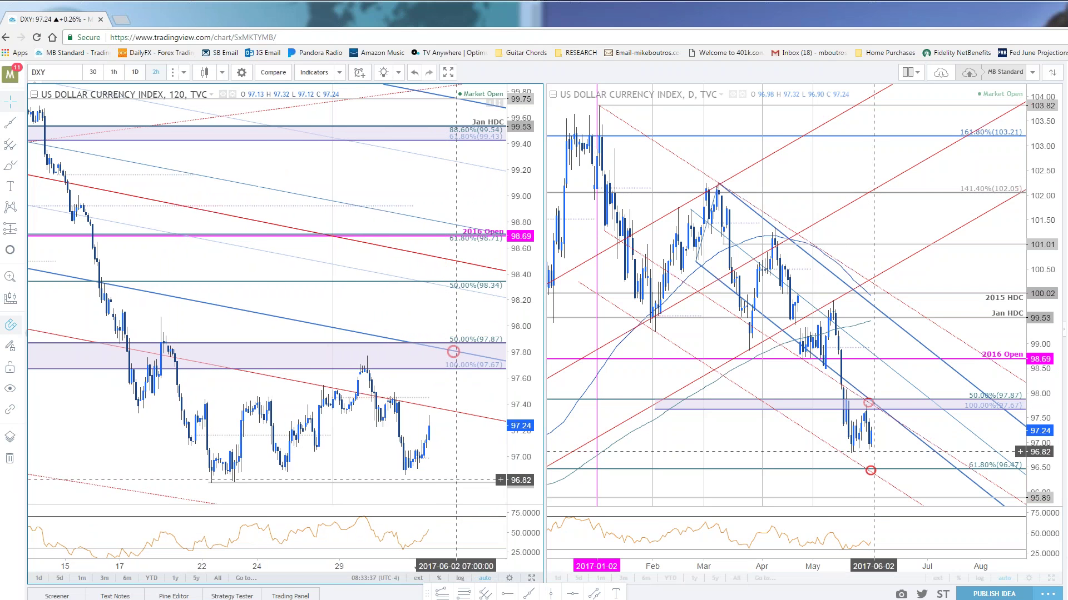
left_click_drag(268, 491, 421, 369)
scroll(421, 369, "up", 1)
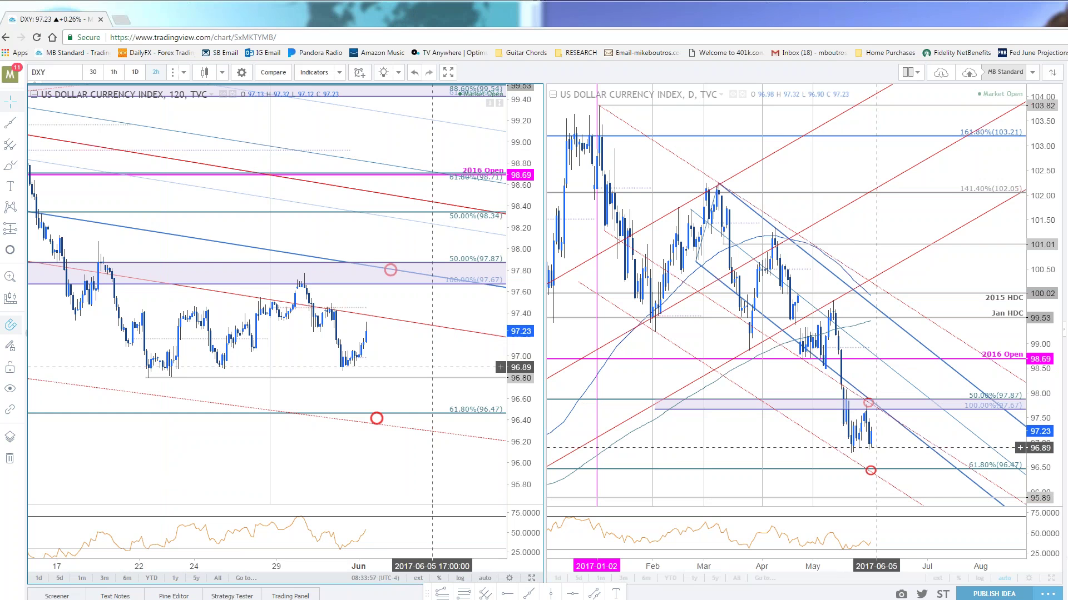
left_click_drag(459, 360, 439, 358)
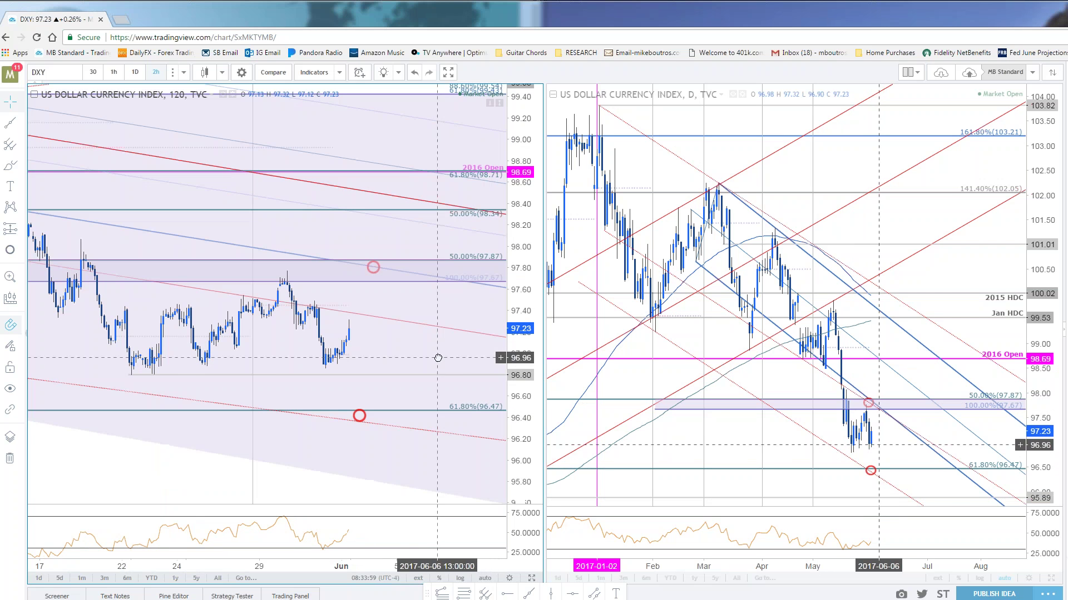
left_click_drag(376, 348, 454, 382)
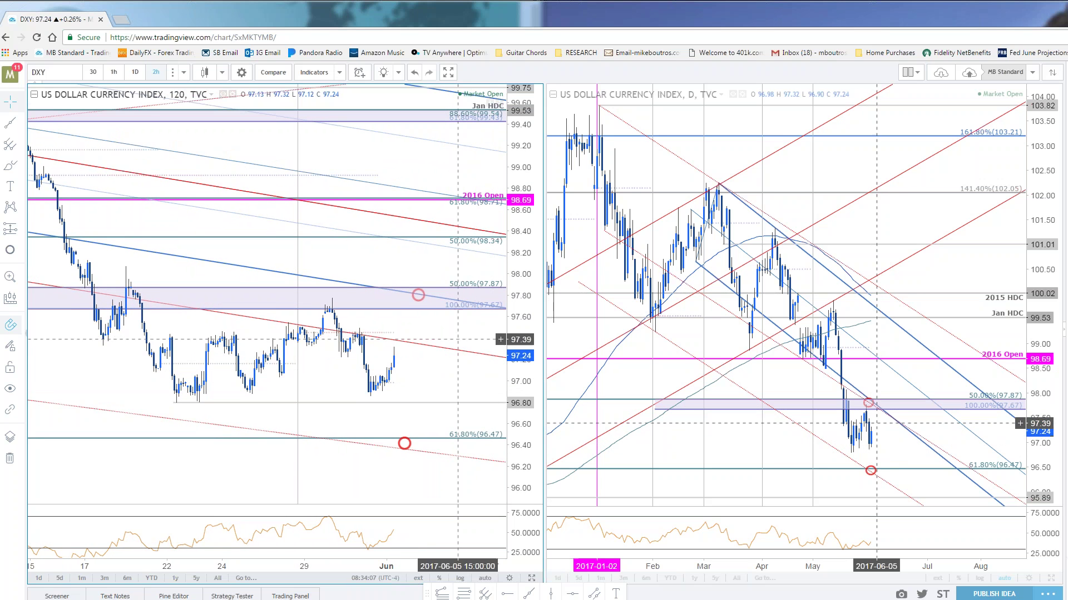
left_click_drag(455, 328, 449, 333)
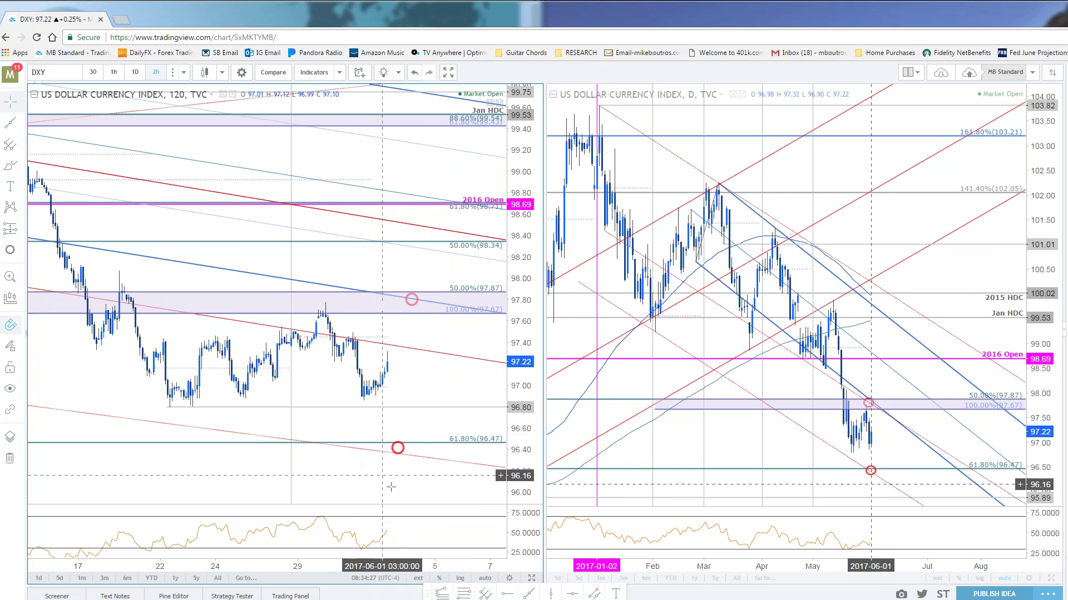
left_click(398, 454)
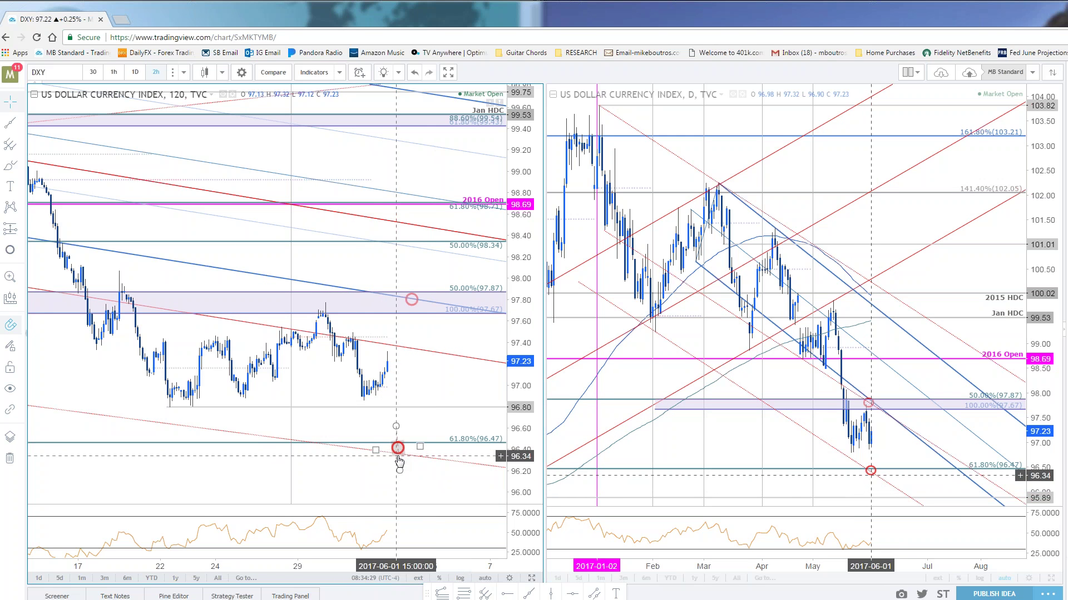
left_click(422, 452)
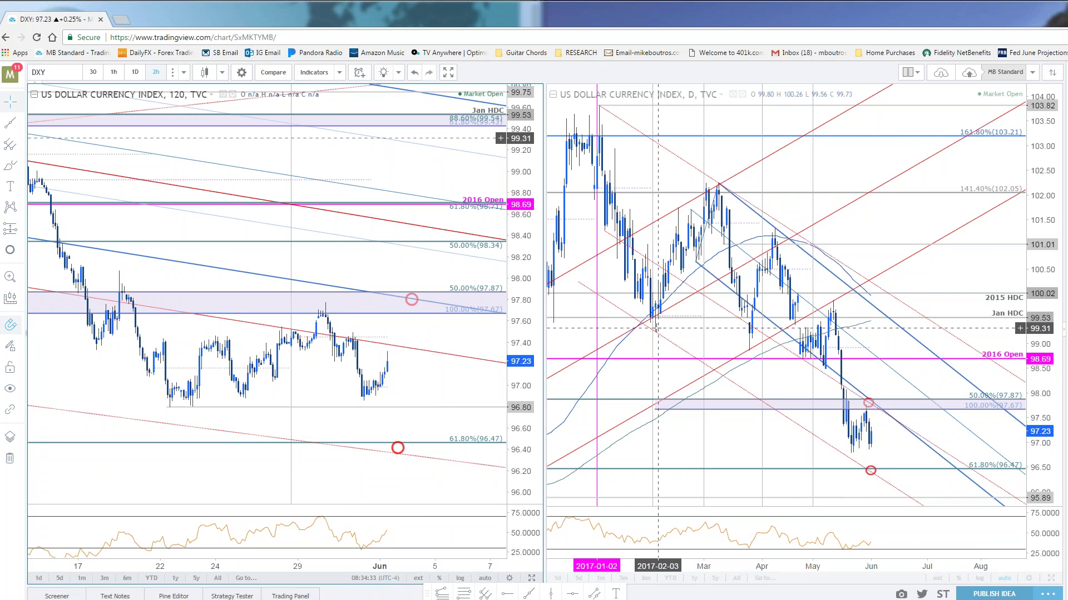
- Zoom the DXY daily chart out to the 2016 history and back, then return to the blog
scroll(759, 334, "down", 5)
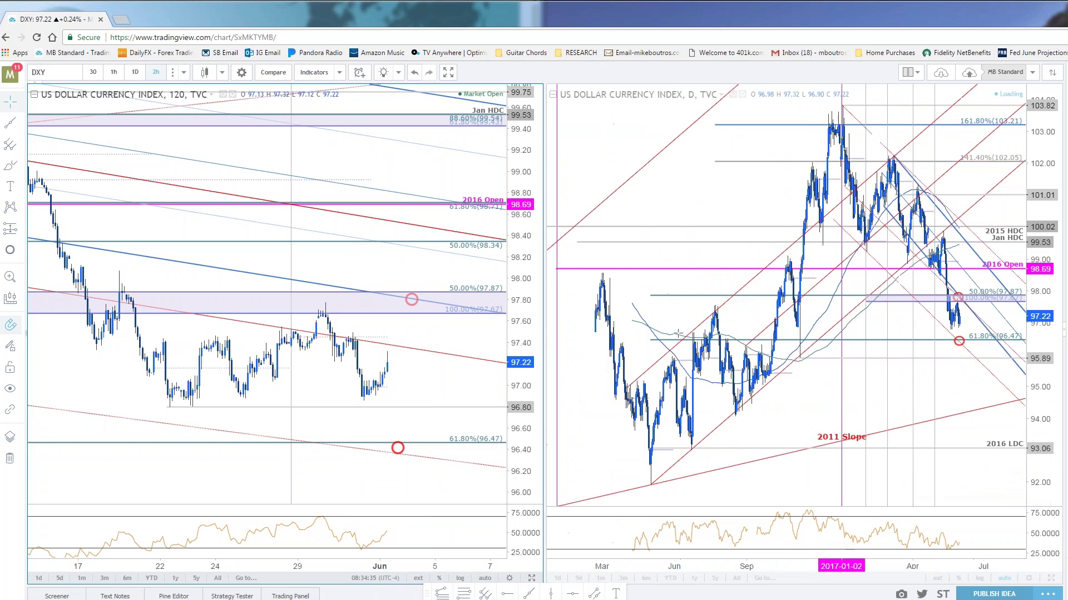
scroll(677, 333, "down", 2)
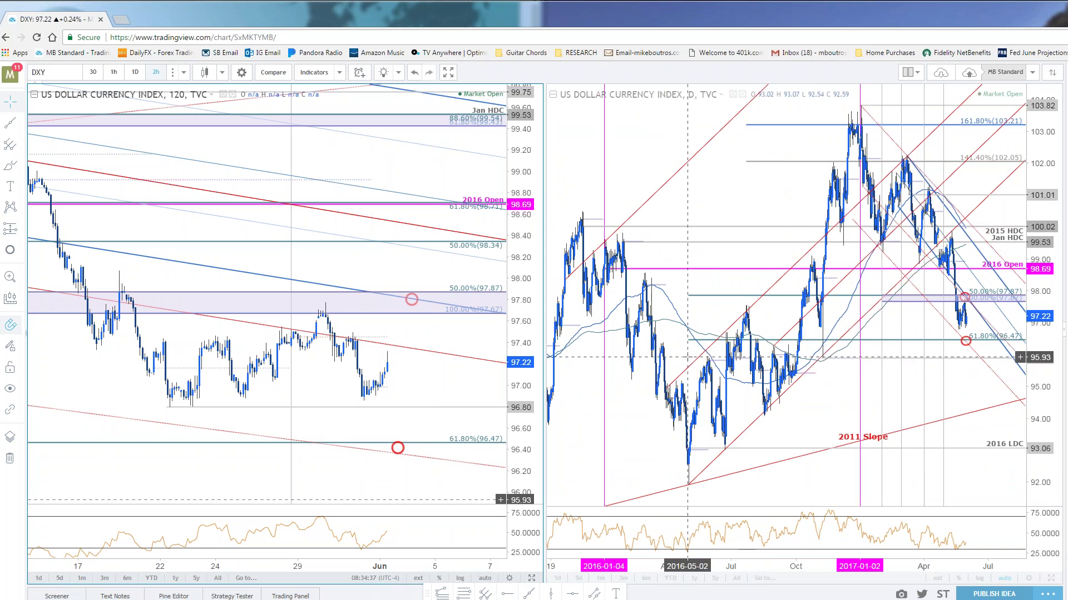
scroll(810, 398, "up", 2)
scroll(810, 398, "up", 4)
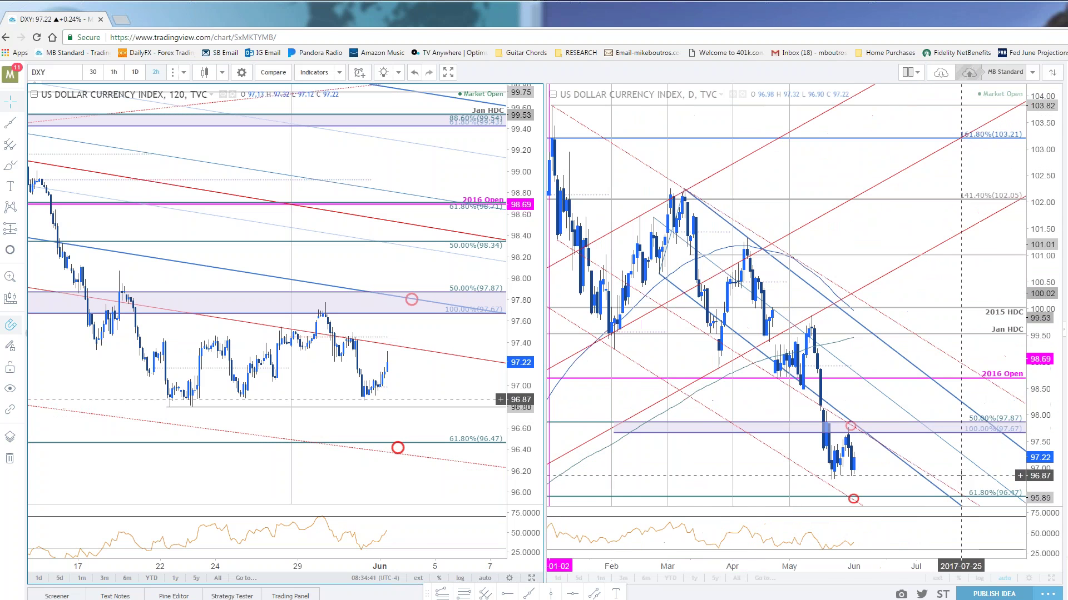
scroll(958, 474, "down", 1)
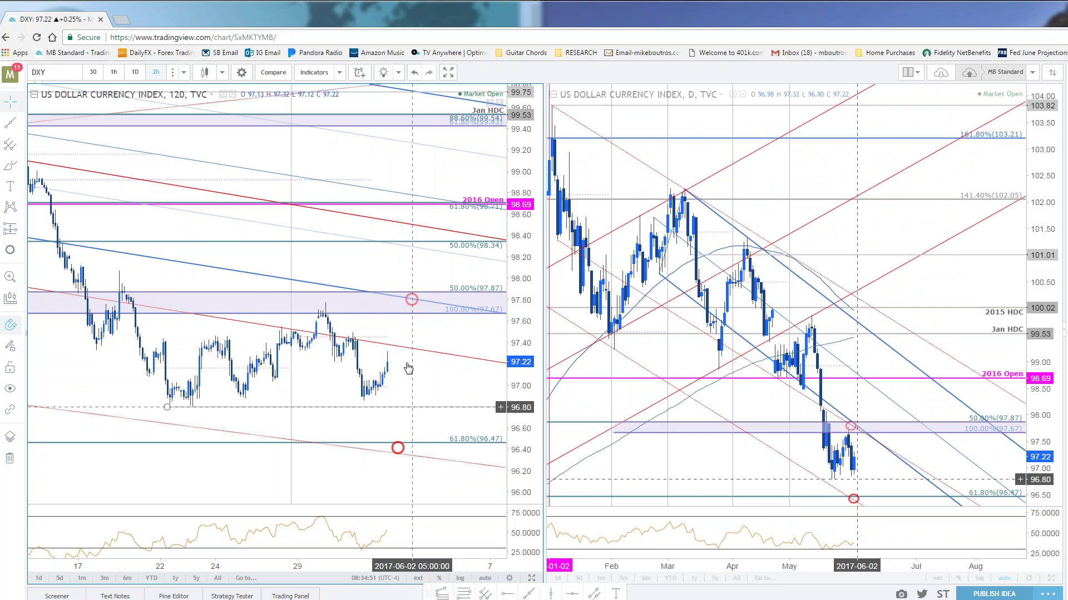
key("alt+Tab")
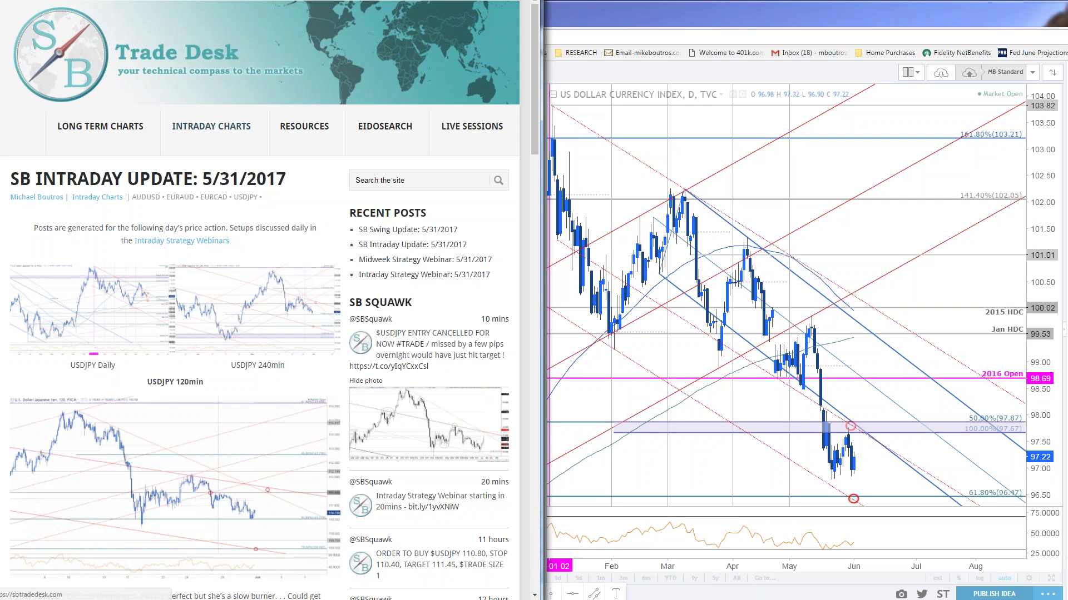
- Open the 5/29/2017 intraday update and view its enlarged DXY Daily chart
left_click(211, 126)
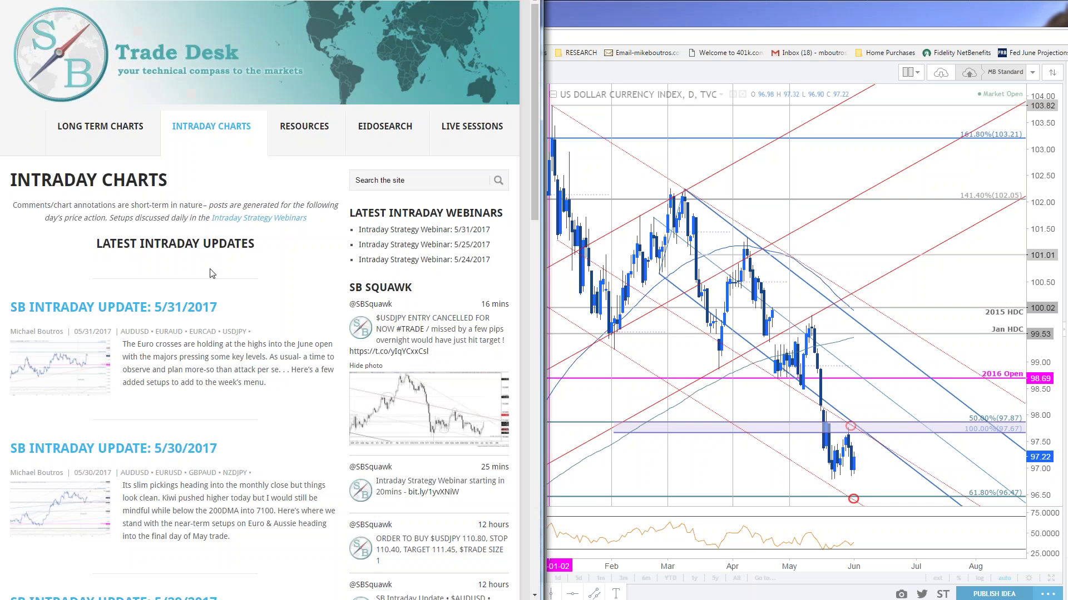
scroll(189, 323, "down", 5)
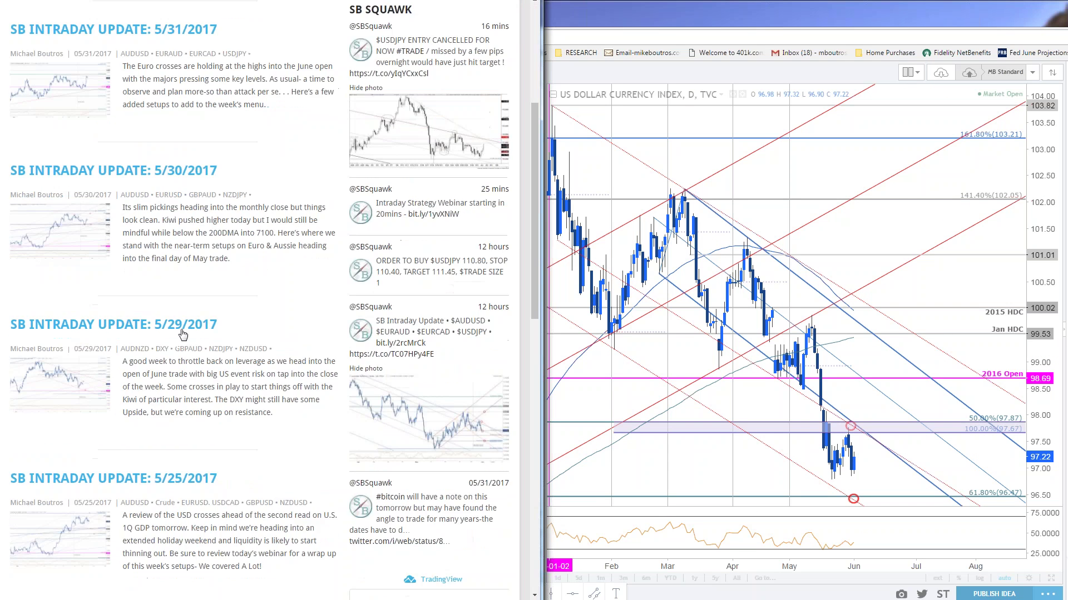
left_click(153, 325)
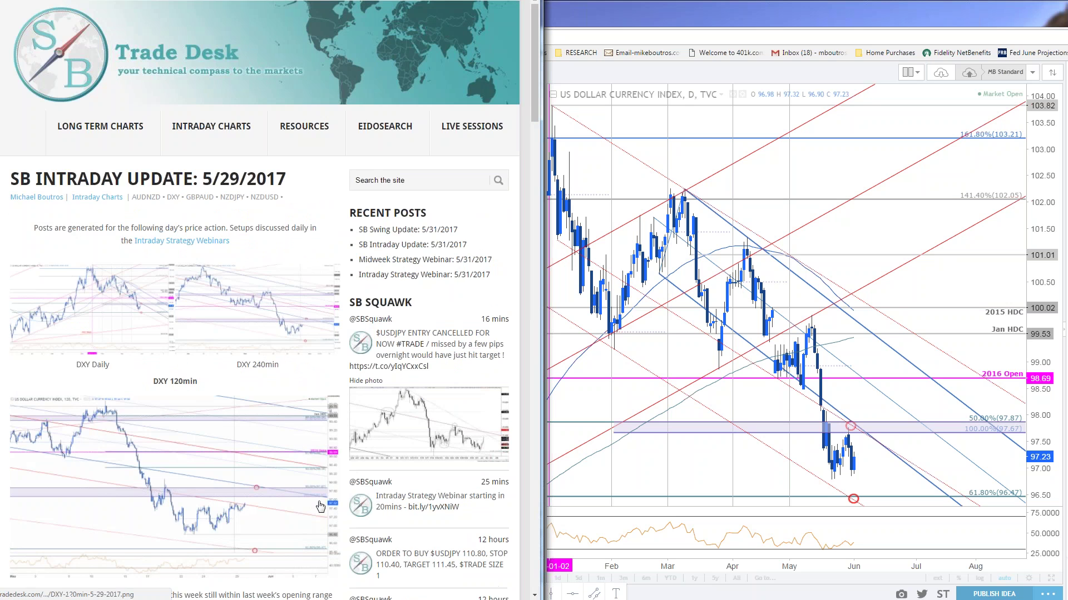
left_click(152, 325)
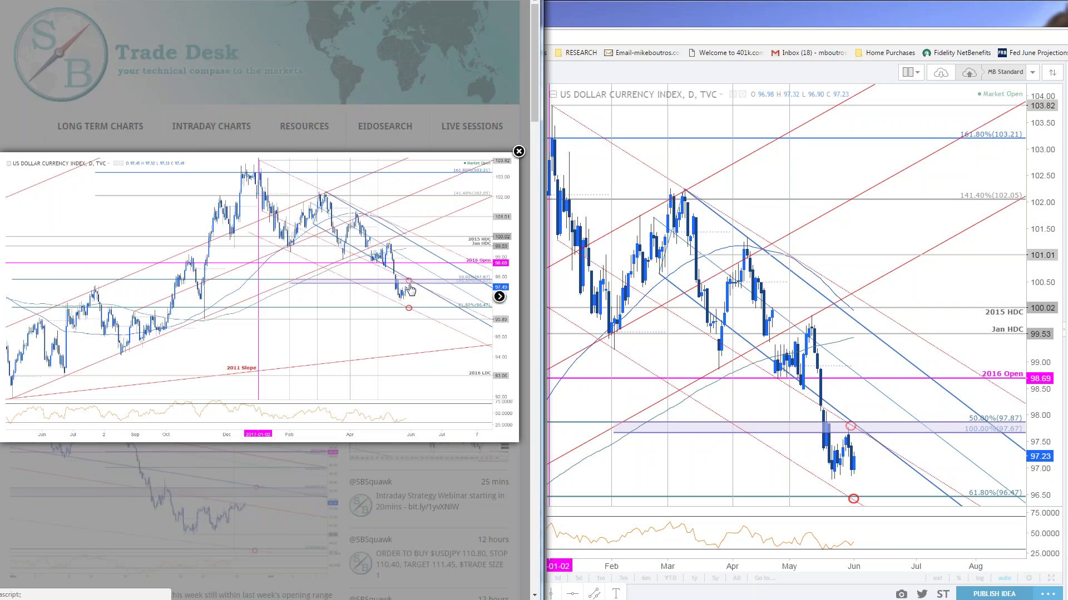
left_click(518, 152)
- View the enlarged DXY 120min chart, then open the 5/31/2017 intraday update
left_click(288, 517)
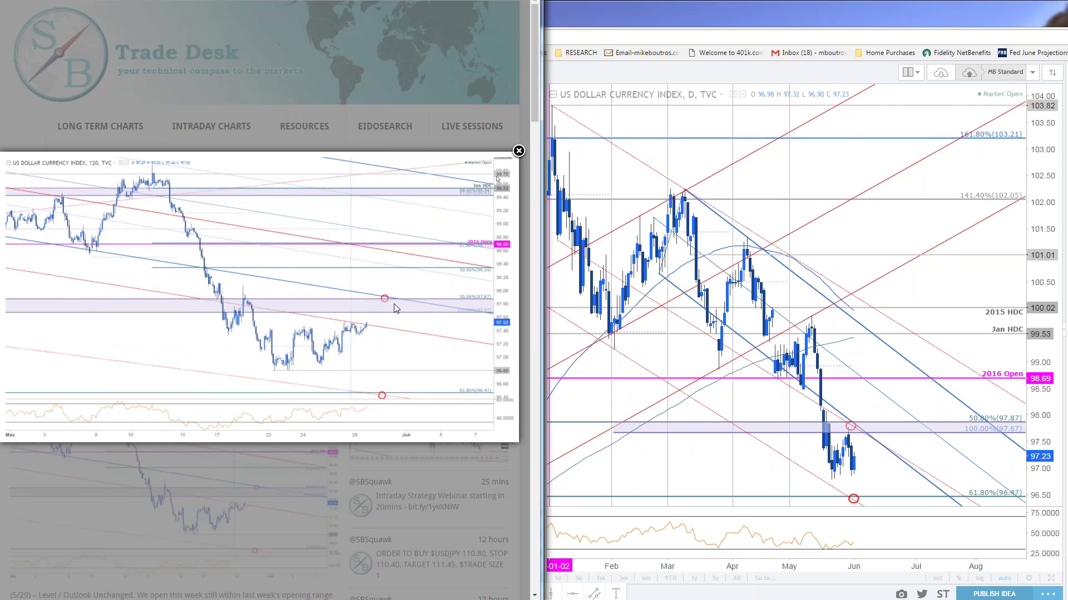
left_click(404, 522)
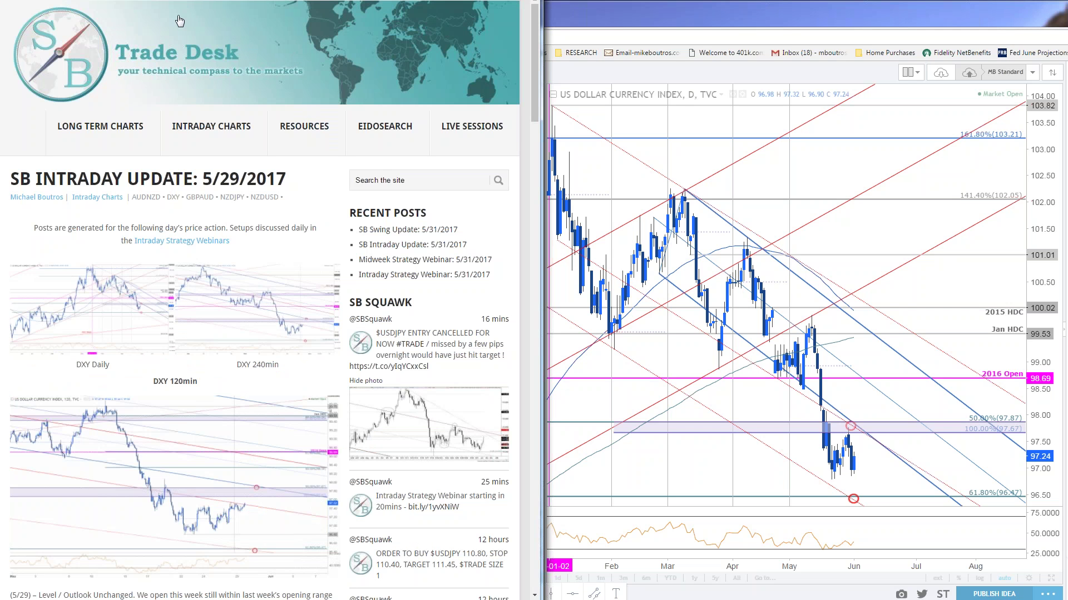
left_click(218, 144)
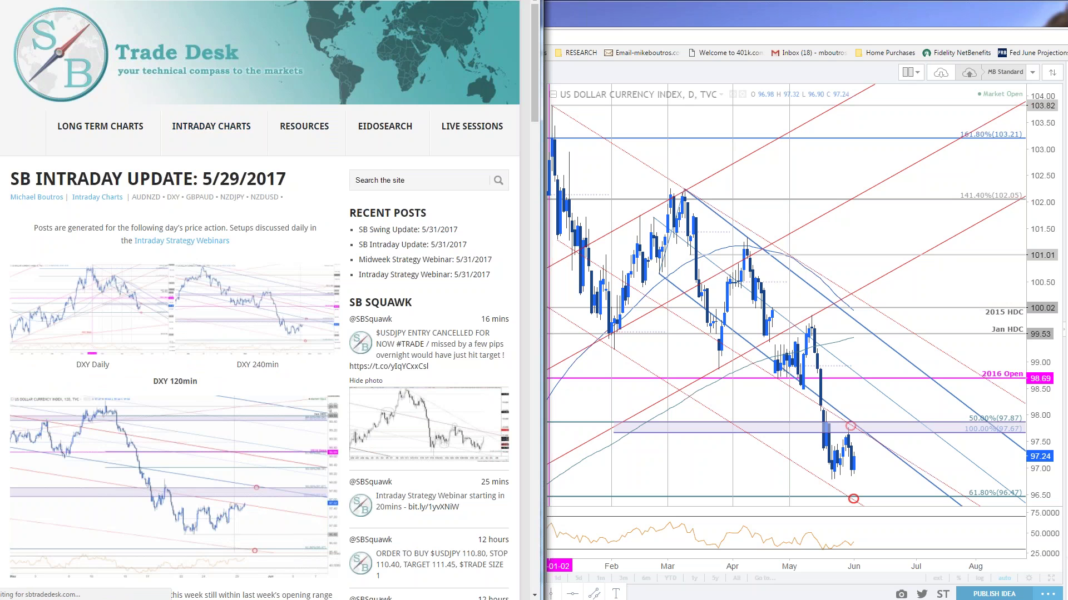
left_click(301, 419)
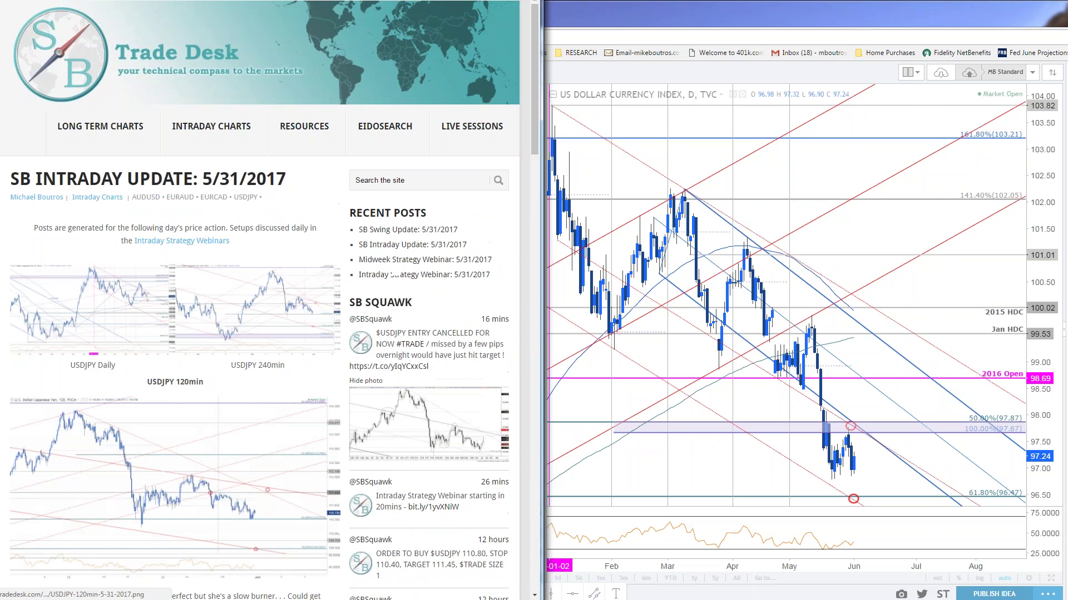
- Zoom the DXY 120-minute chart in and out, then switch both charts to USDJPY
key("alt+Tab")
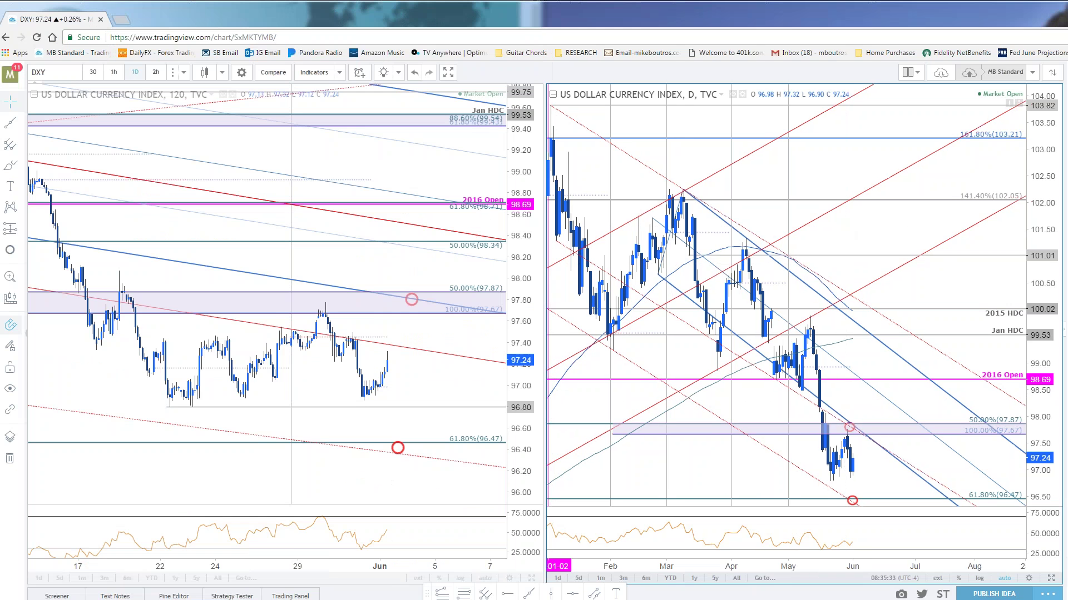
scroll(343, 377, "down", 1)
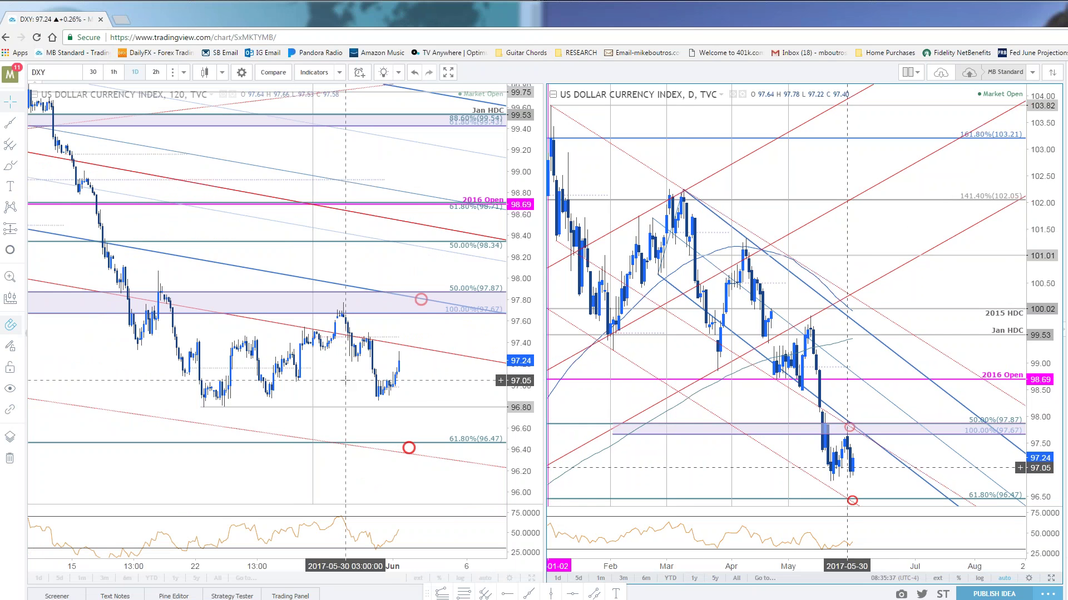
left_click(455, 397)
scroll(460, 406, "up", 1)
scroll(461, 404, "down", 1)
scroll(462, 402, "down", 1)
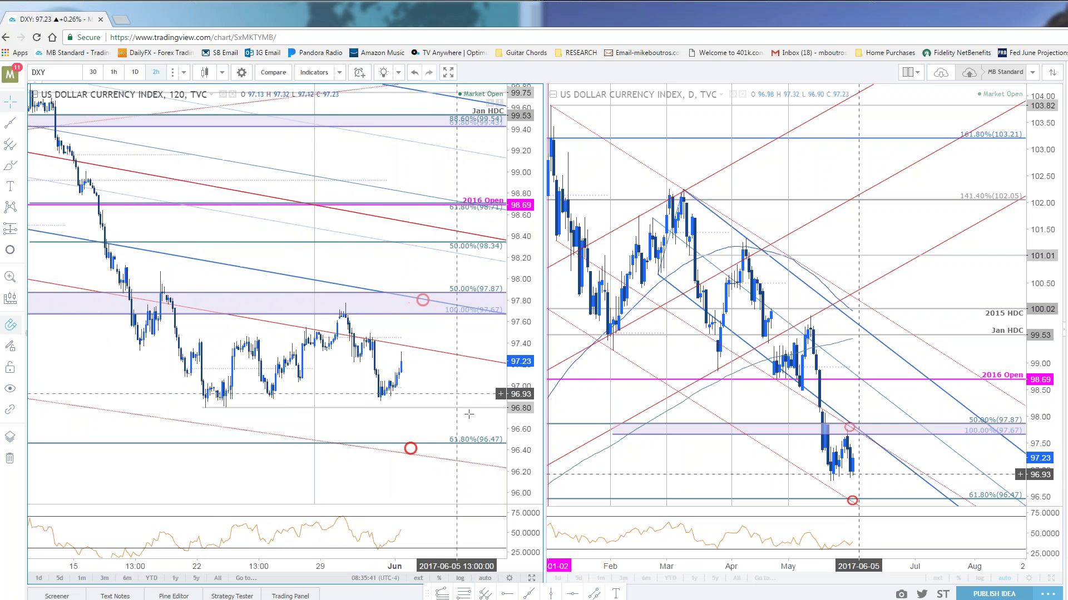
scroll(462, 400, "up", 2)
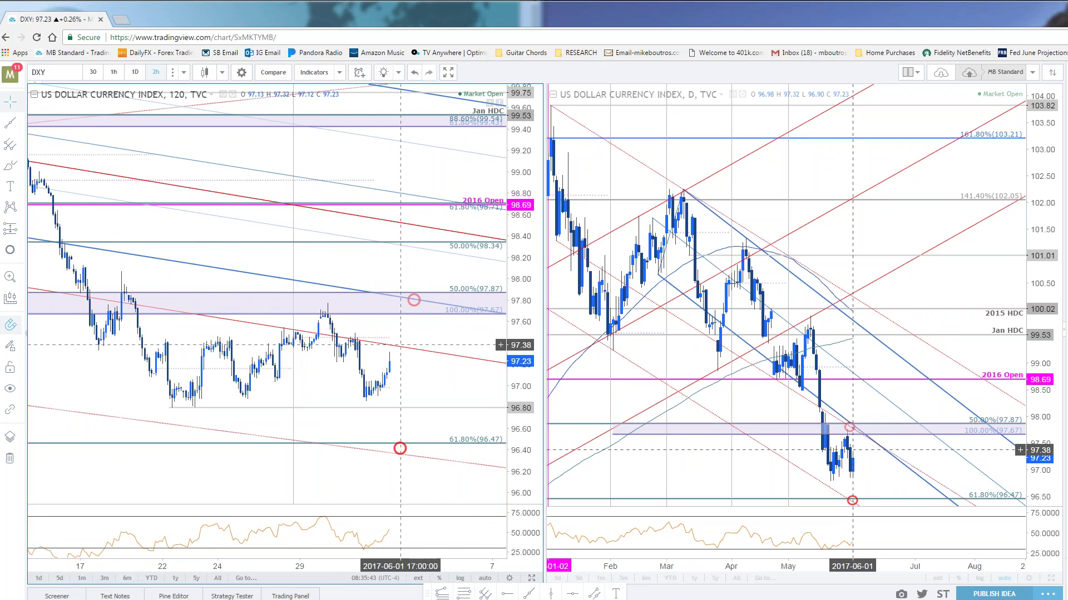
scroll(428, 384, "down", 1)
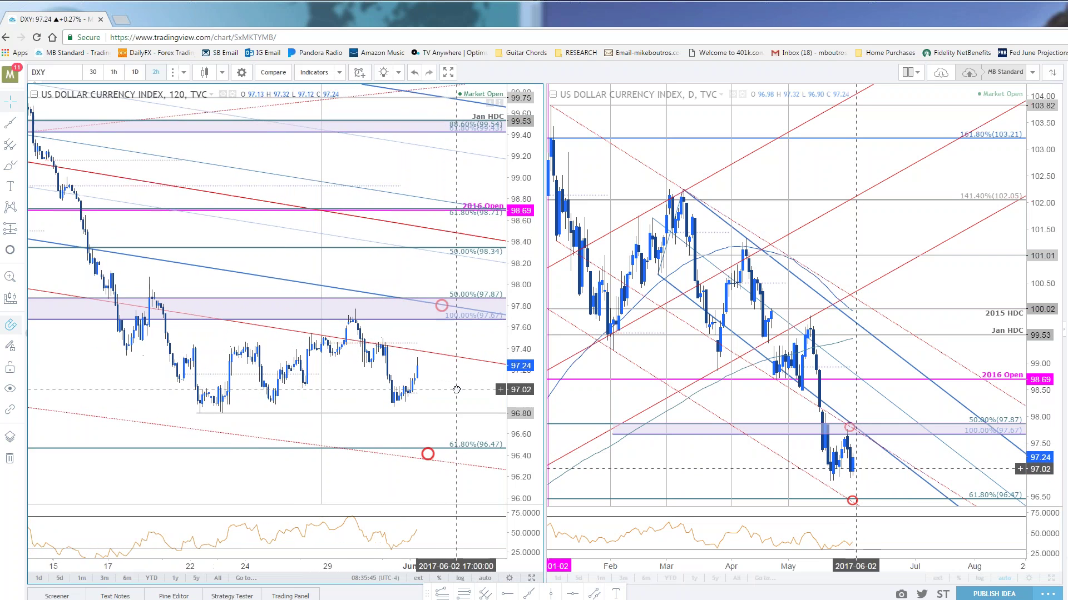
scroll(453, 398, "down", 1)
scroll(455, 400, "up", 1)
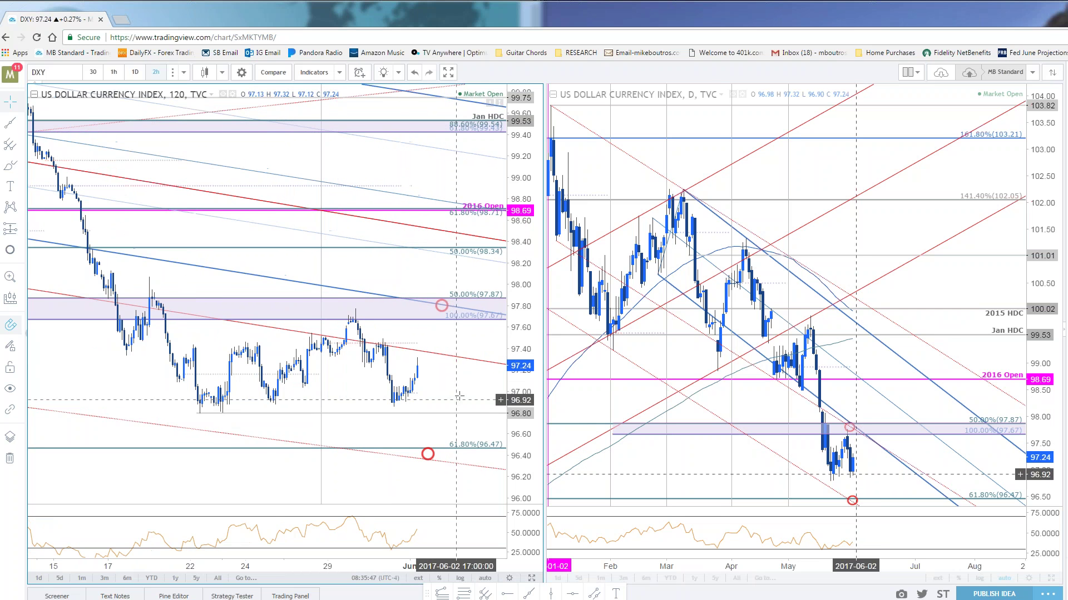
key("Down")
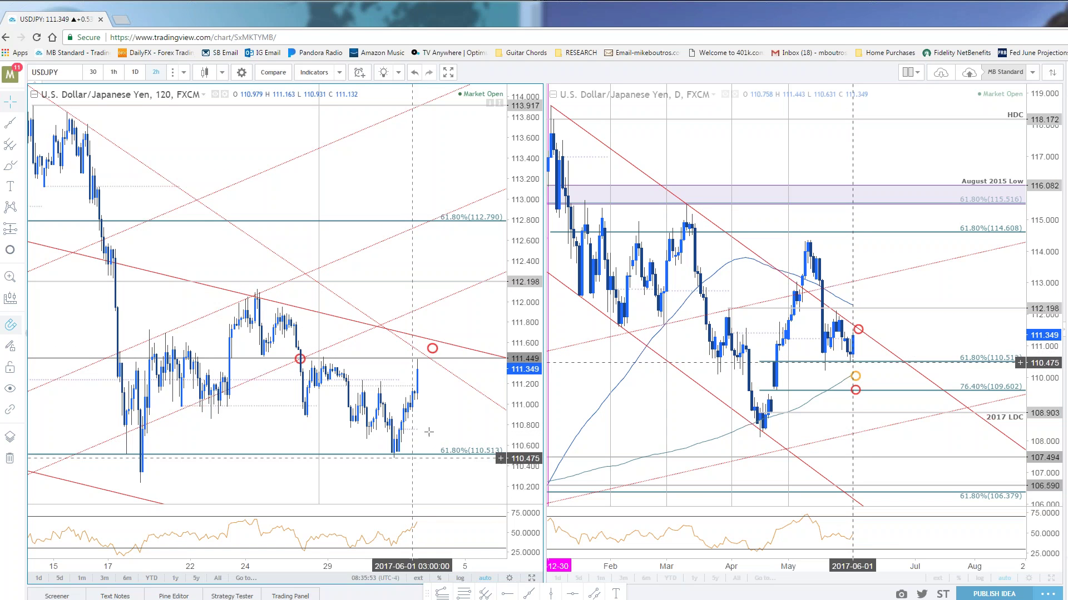
- Highlight the USDJPY 120min note about another bump on building bullish divergence
left_click(985, 325)
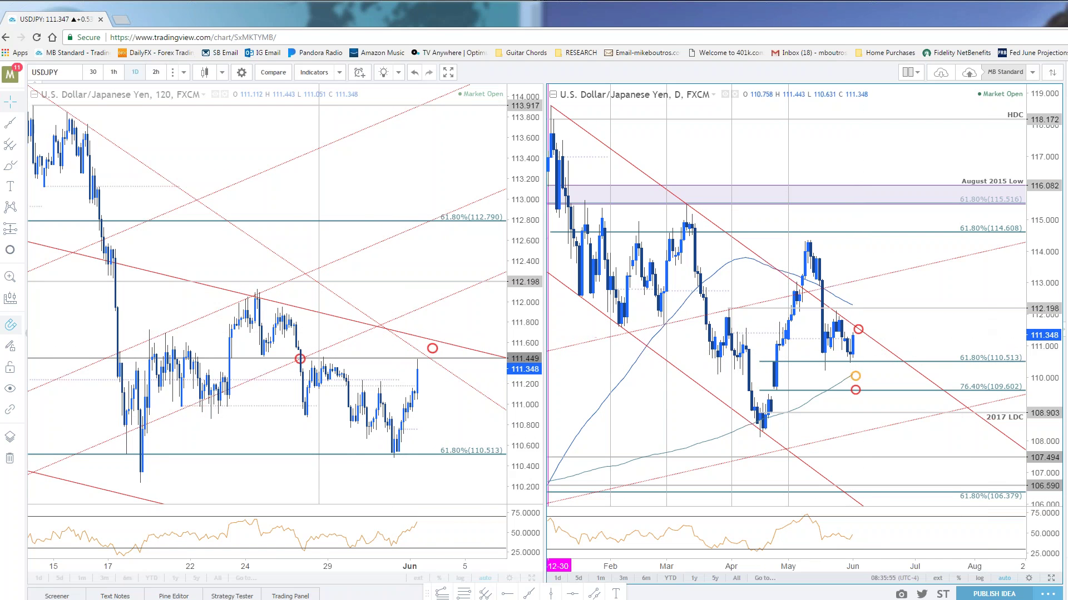
key("alt+Tab")
scroll(241, 395, "down", 3)
left_click_drag(290, 430, 186, 441)
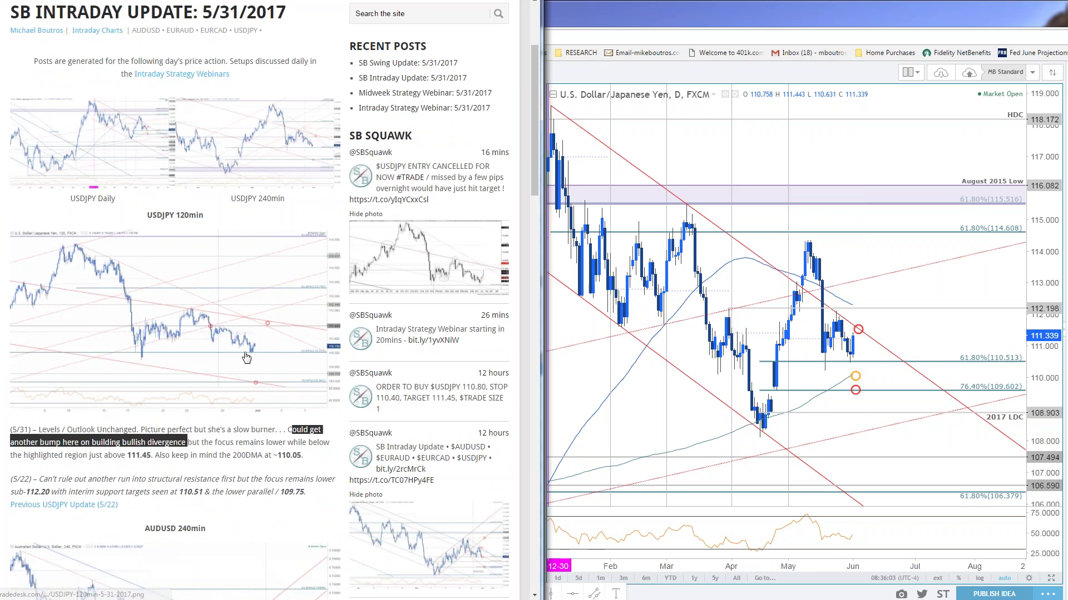
mouse_move(827, 552)
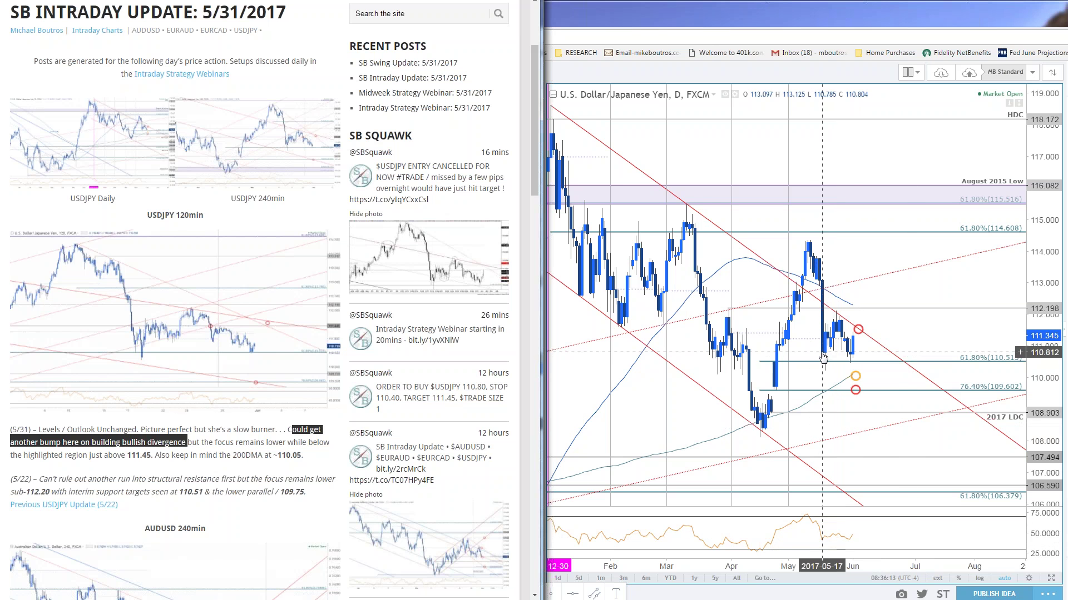
left_click(858, 362)
scroll(858, 362, "down", 2)
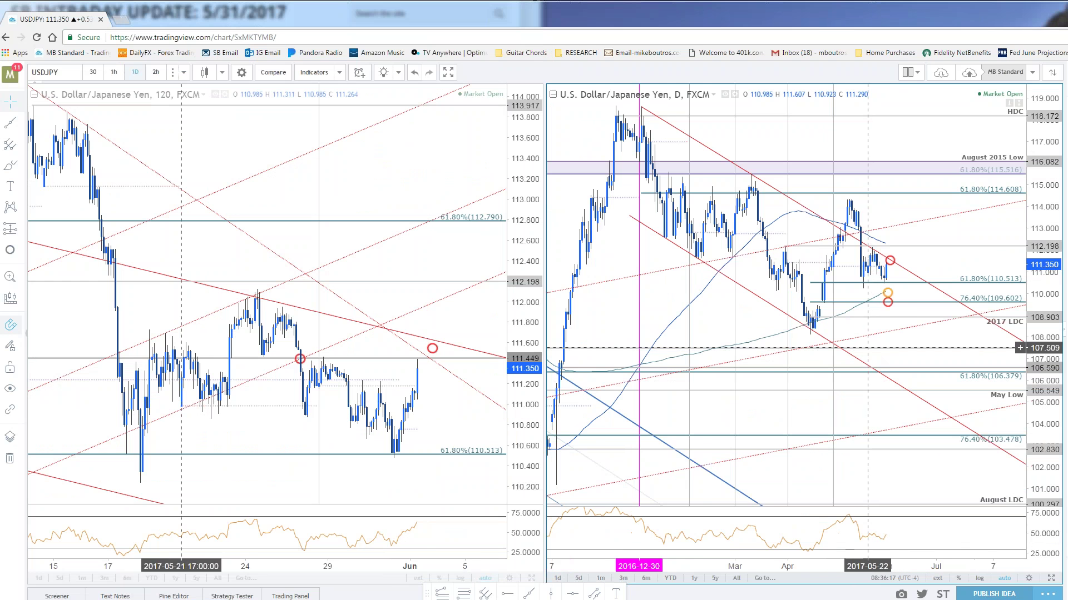
left_click(1050, 578)
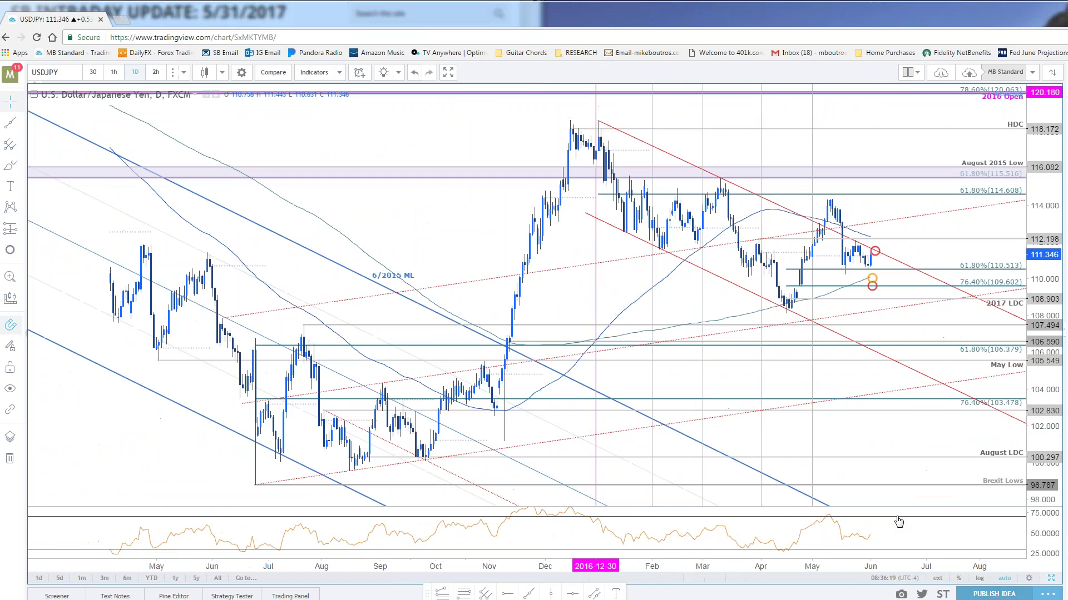
scroll(552, 206, "up", 2)
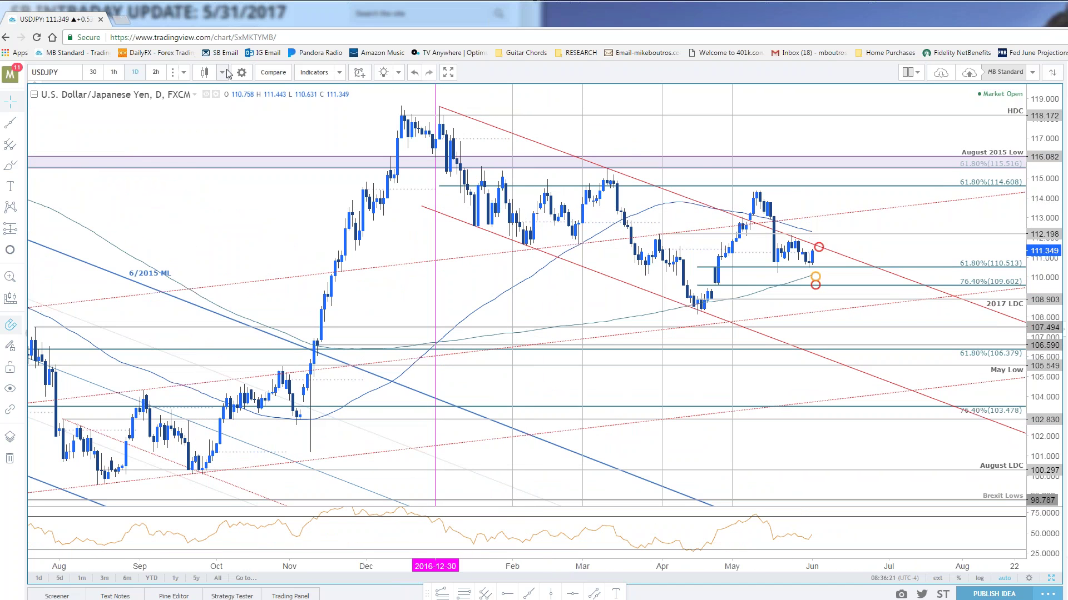
left_click(222, 72)
left_click(148, 170)
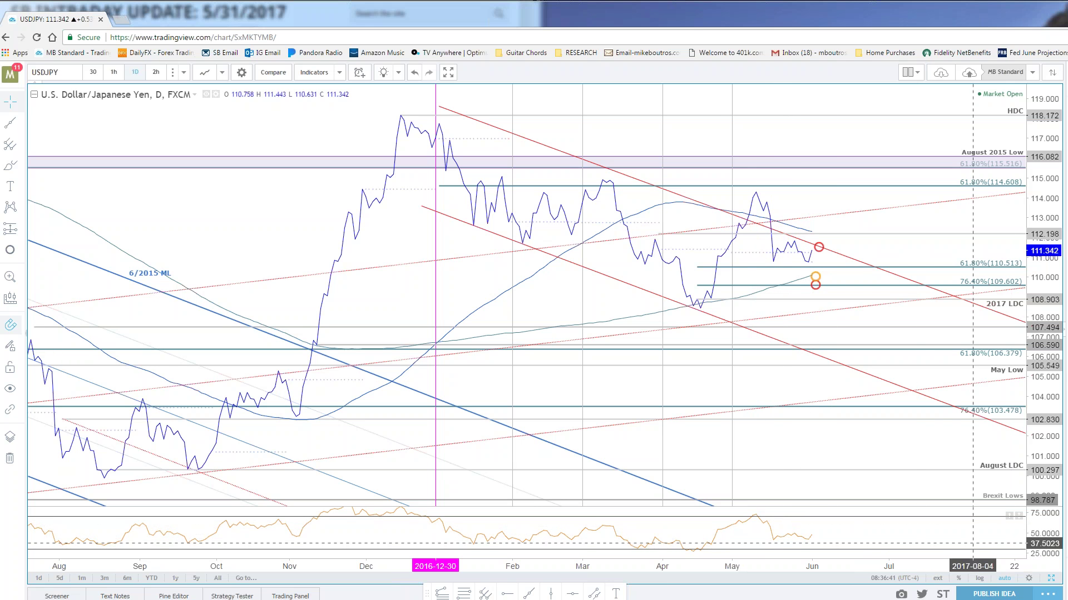
left_click_drag(1043, 530, 1042, 533)
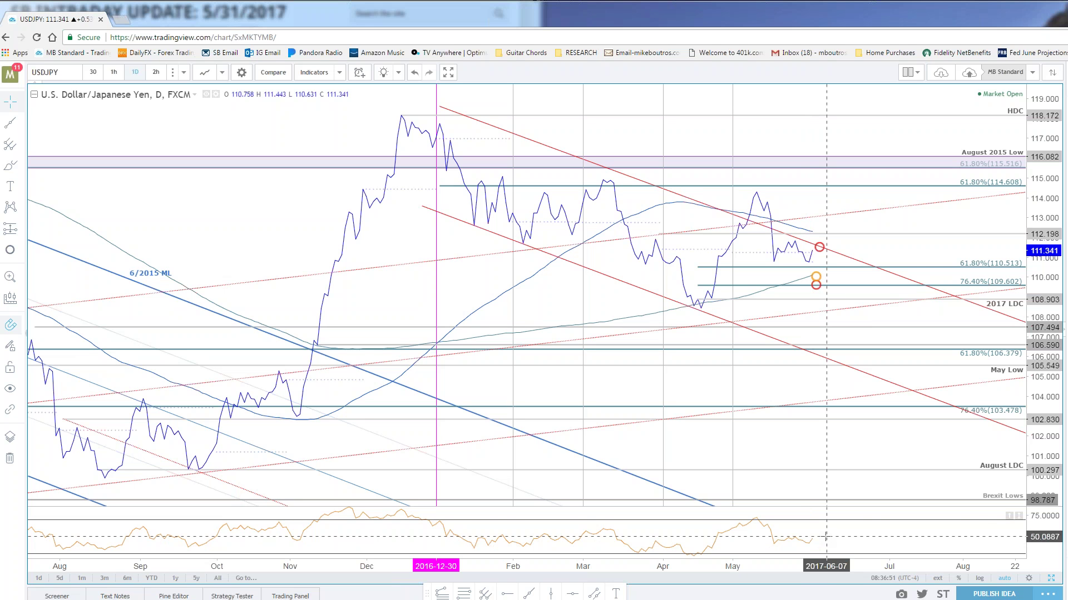
left_click_drag(833, 532, 827, 535)
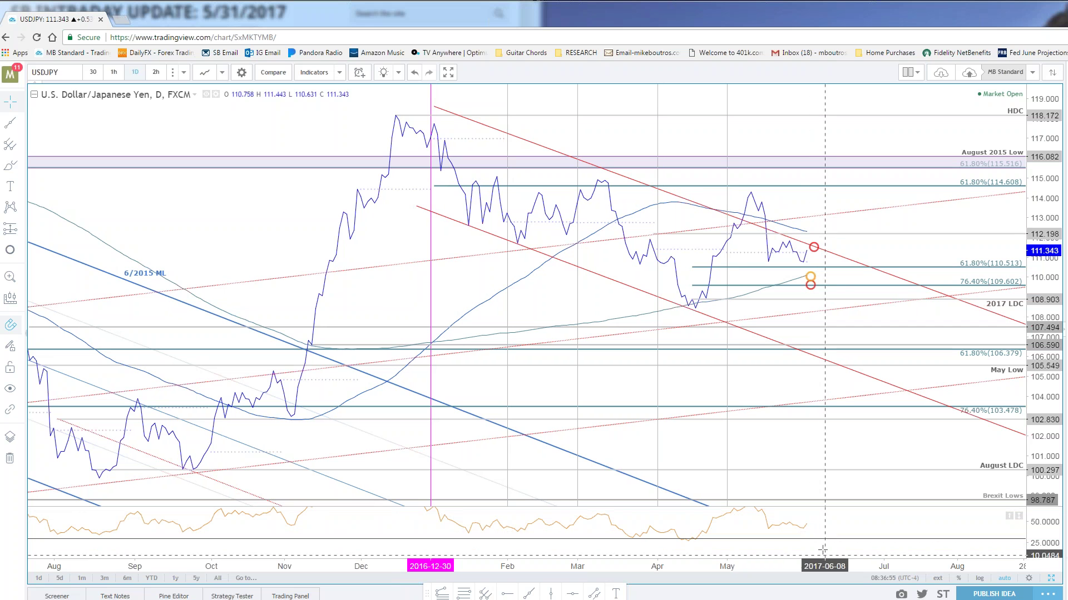
left_click_drag(837, 552, 843, 535)
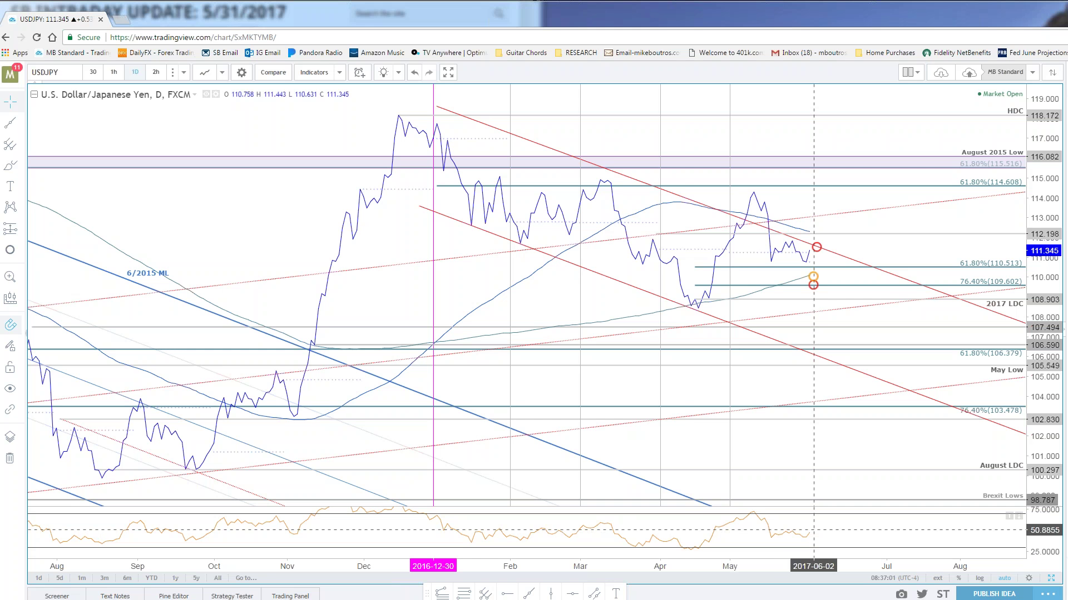
left_click(222, 72)
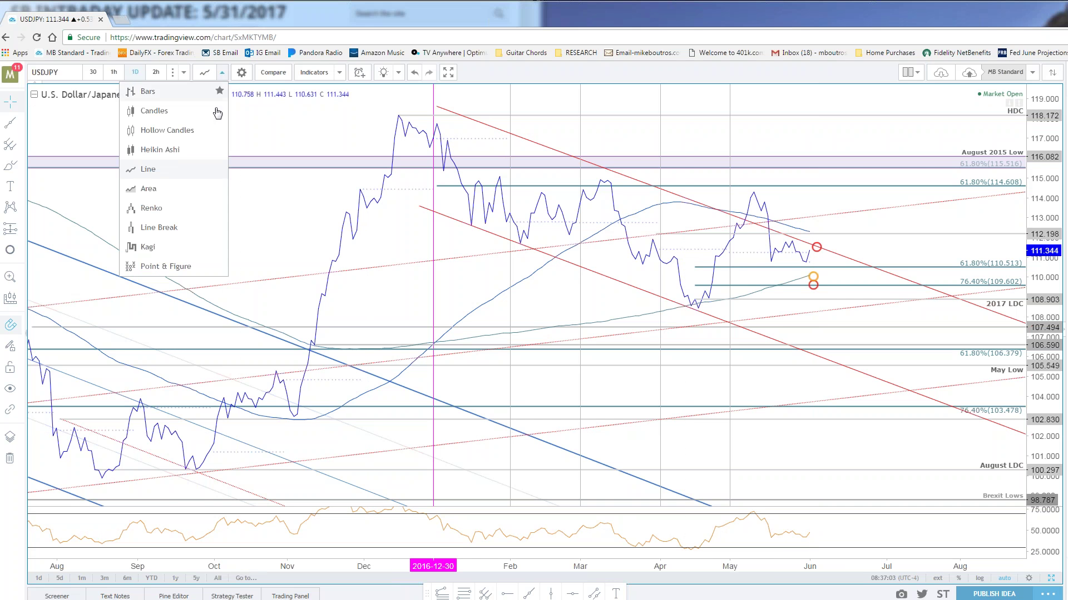
left_click(164, 111)
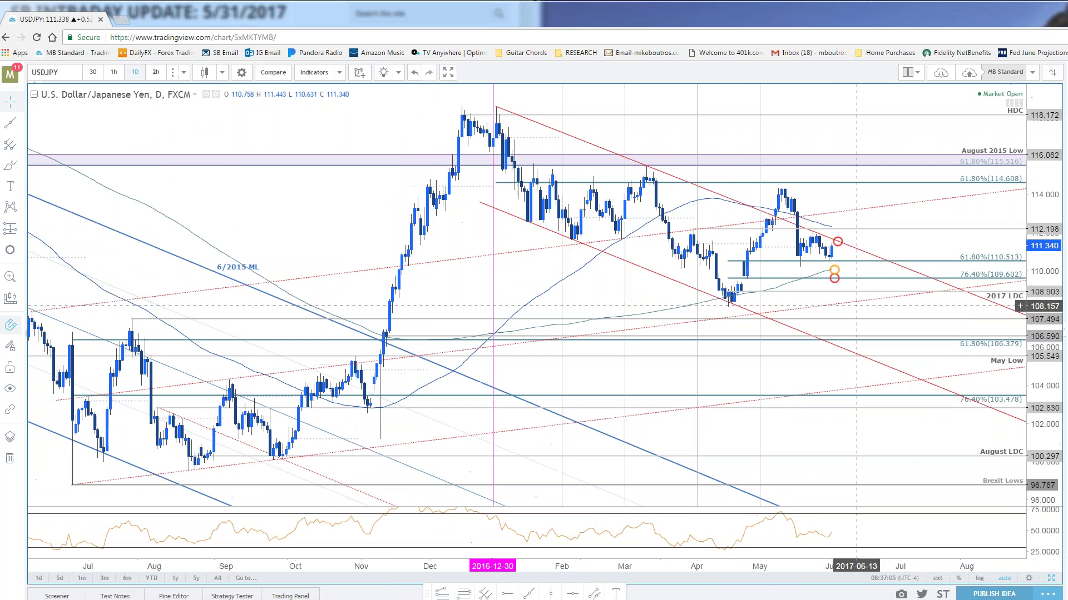
left_click(1051, 580)
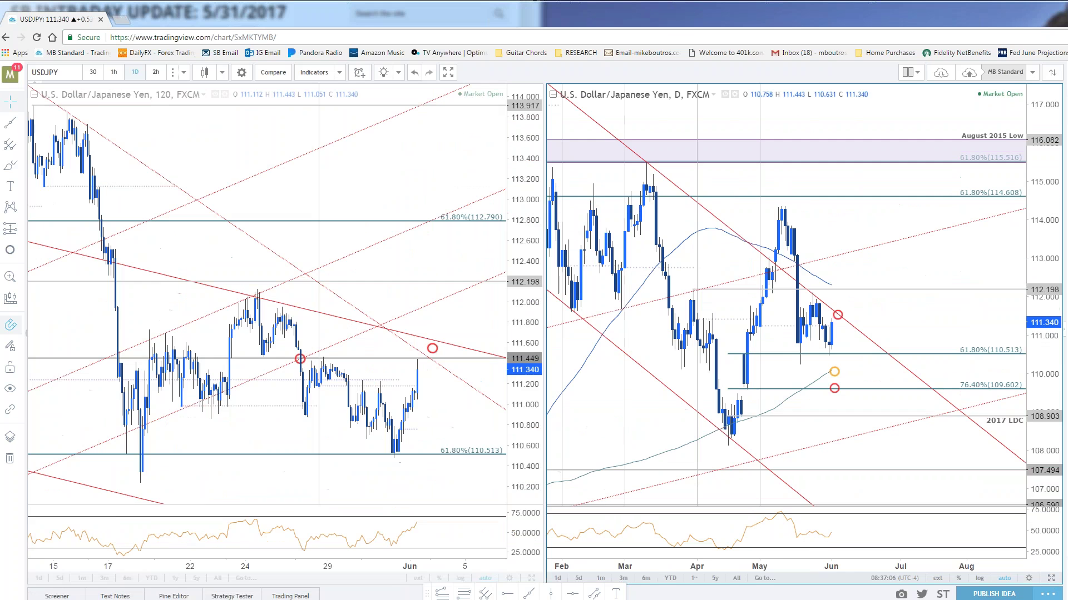
left_click(532, 580)
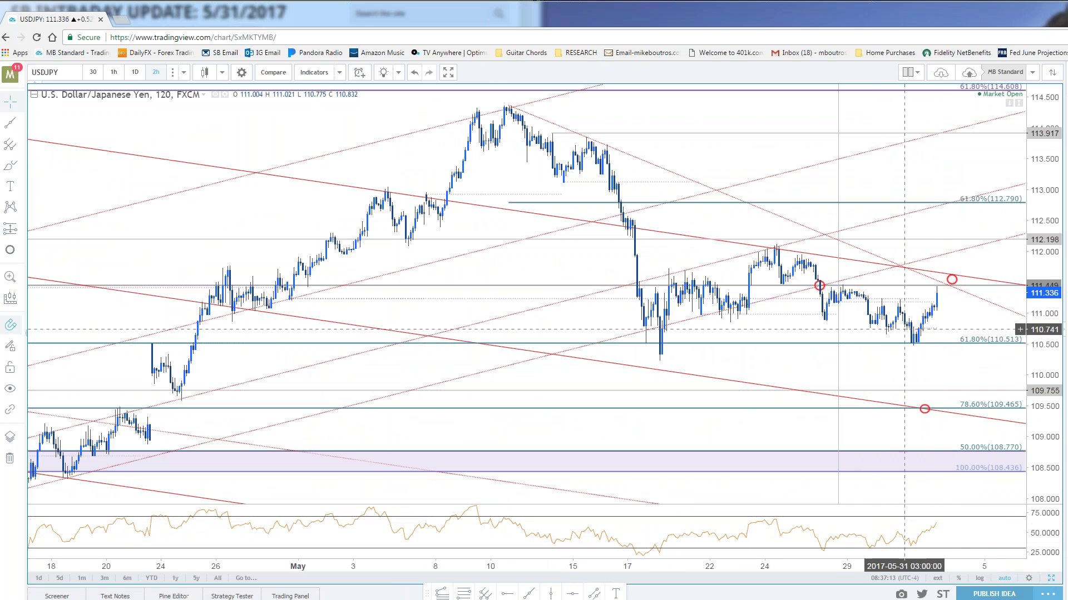
left_click_drag(917, 314, 846, 313)
scroll(845, 312, "down", 2)
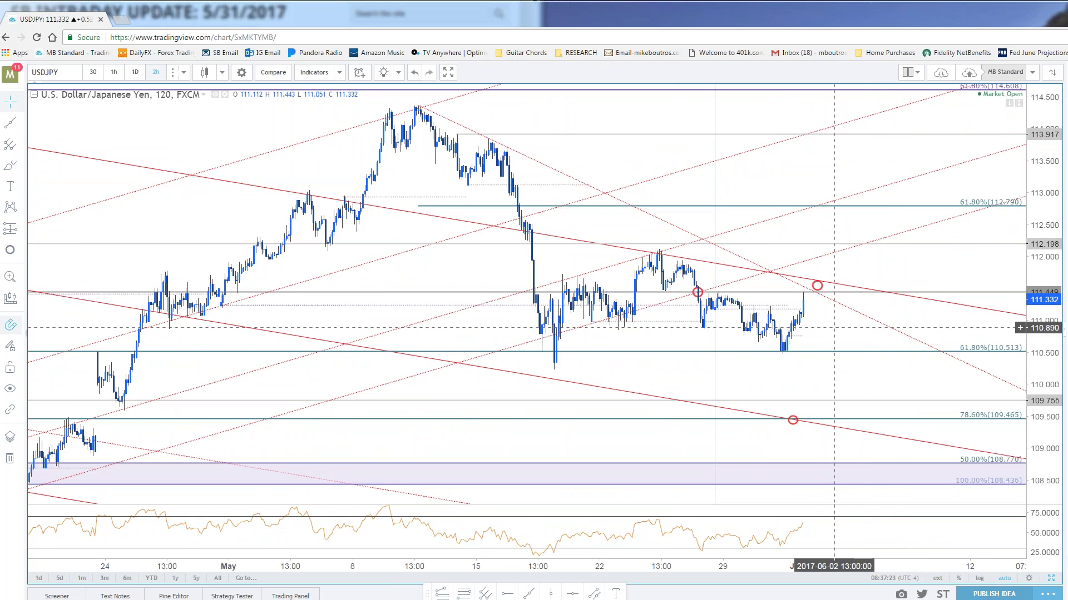
scroll(834, 278, "up", 2)
left_click(790, 344)
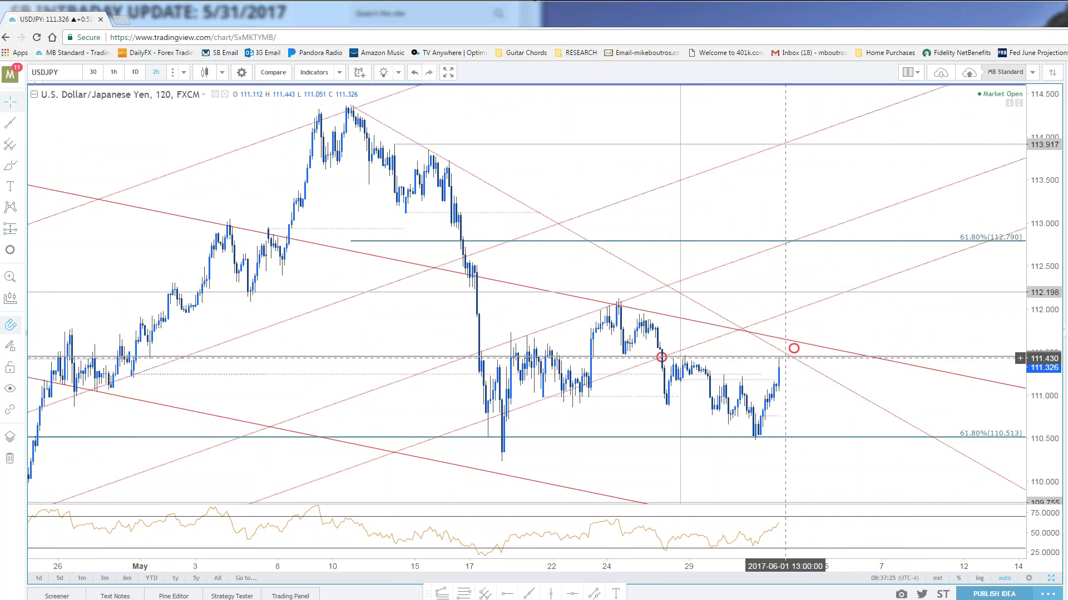
scroll(793, 349, "down", 2)
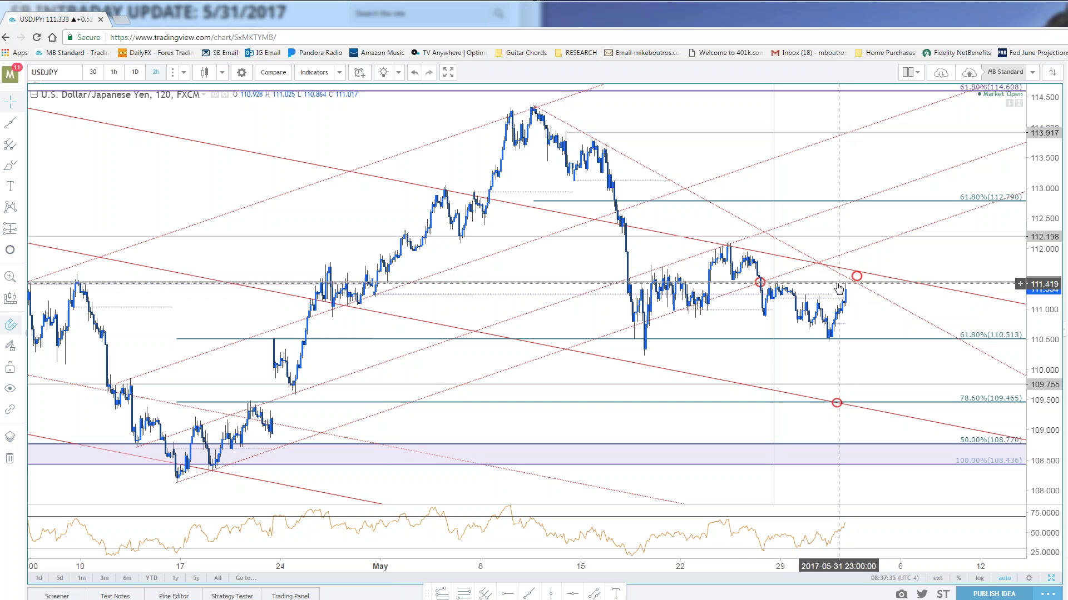
scroll(837, 283, "down", 8)
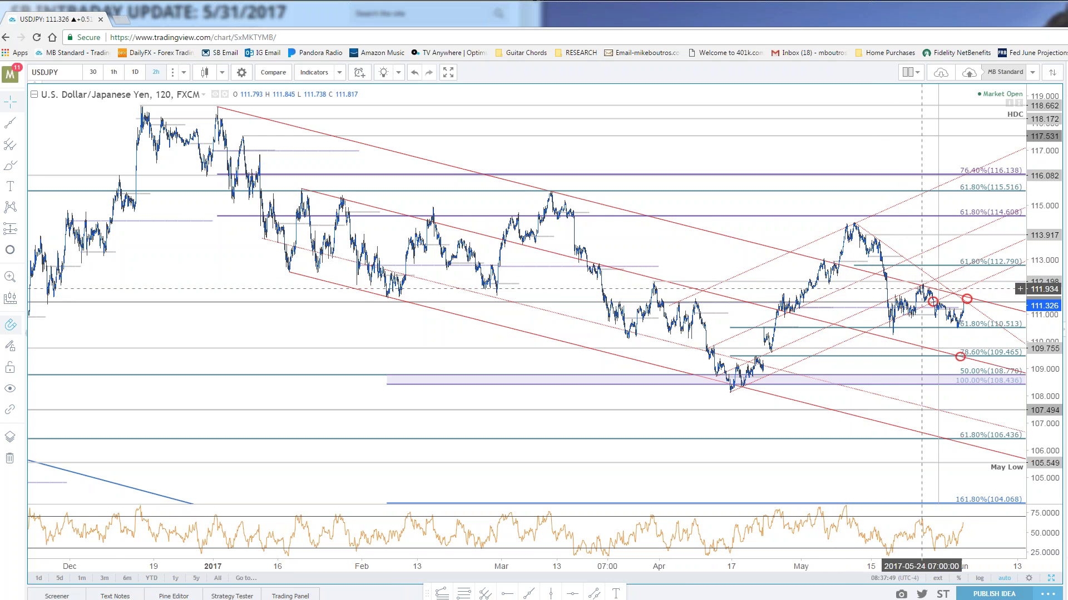
scroll(921, 295, "up", 4)
scroll(887, 313, "up", 3)
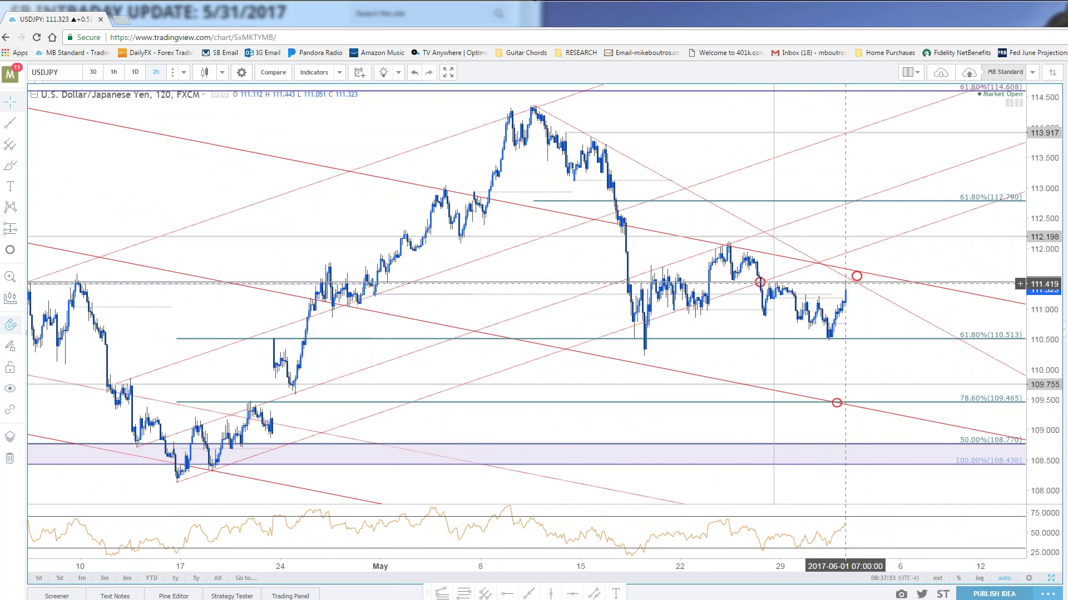
left_click(561, 121)
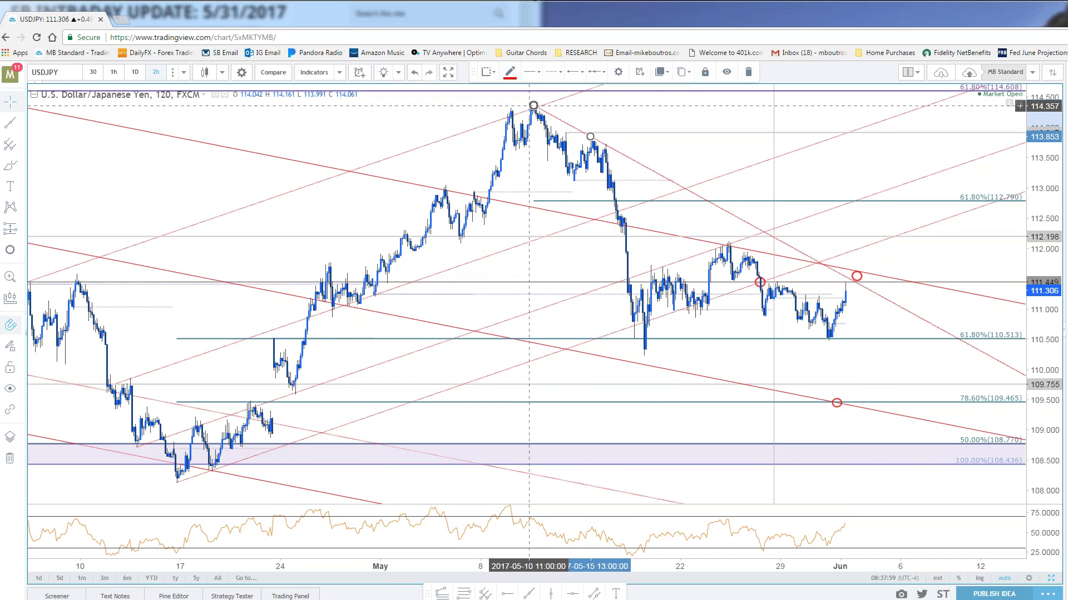
scroll(528, 106, "down", 5)
scroll(317, 261, "down", 5)
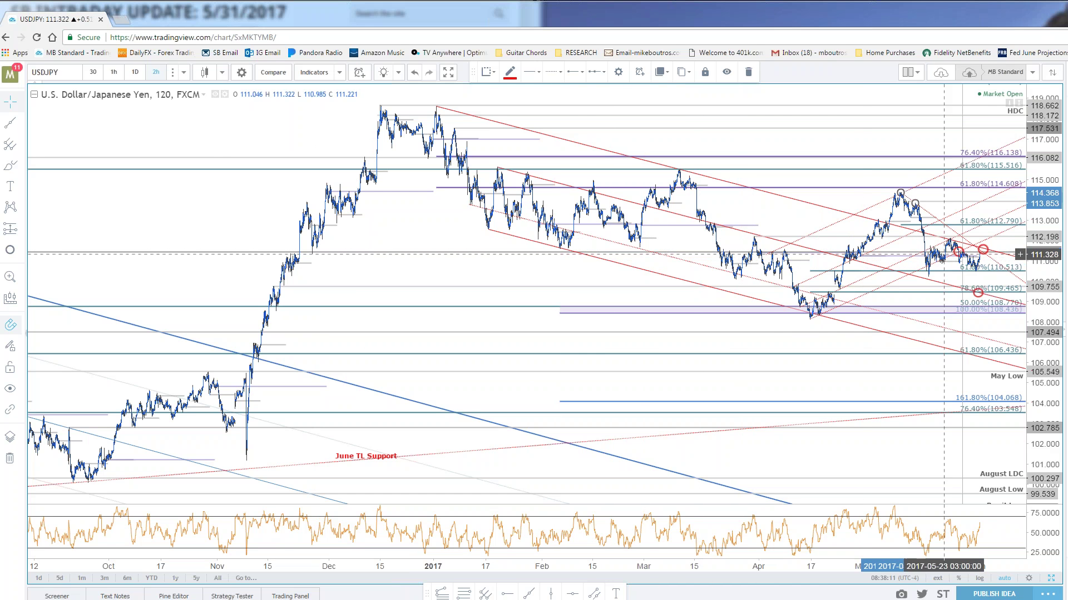
scroll(944, 254, "up", 5)
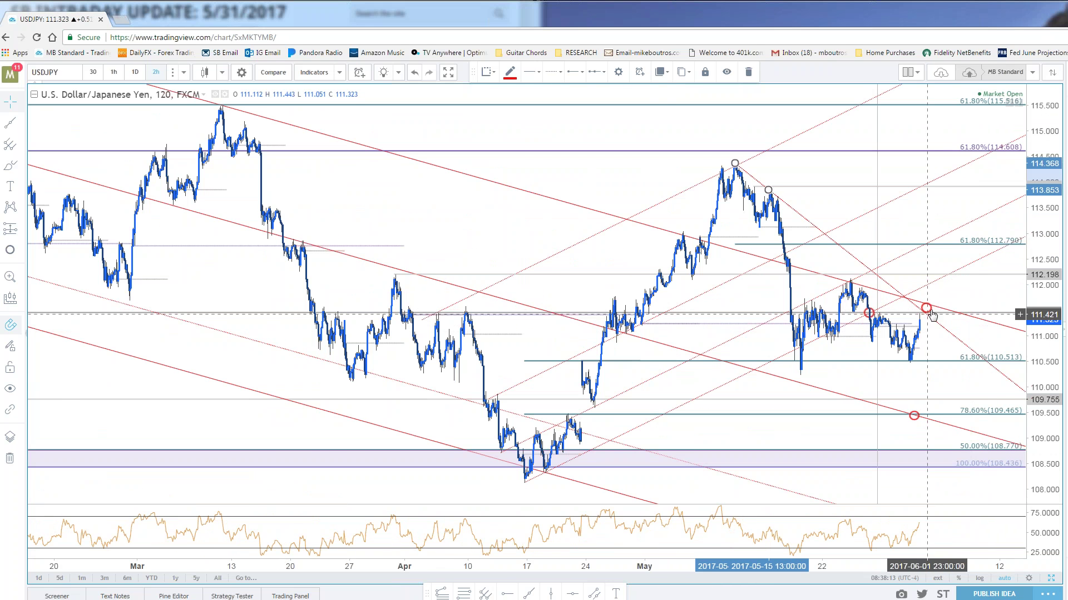
scroll(932, 315, "up", 2)
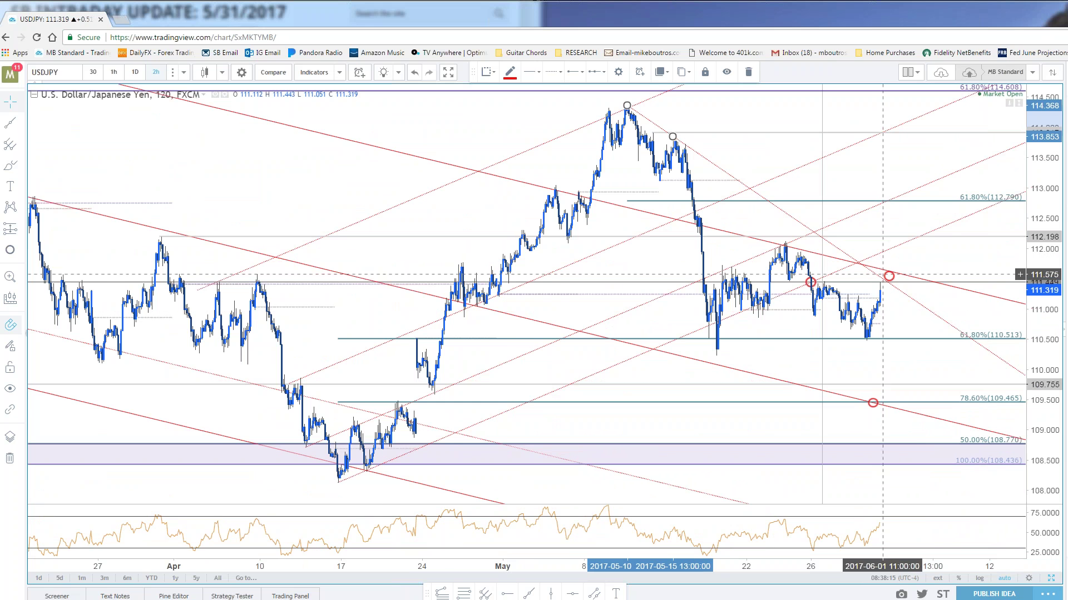
scroll(881, 273, "up", 3)
scroll(938, 371, "down", 2)
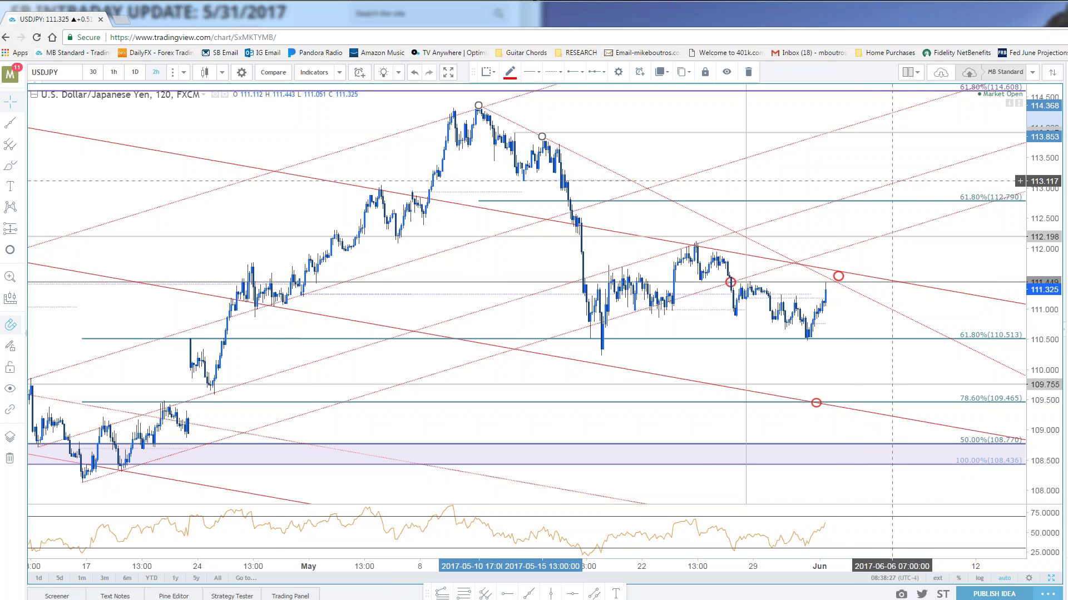
scroll(821, 487, "up", 2)
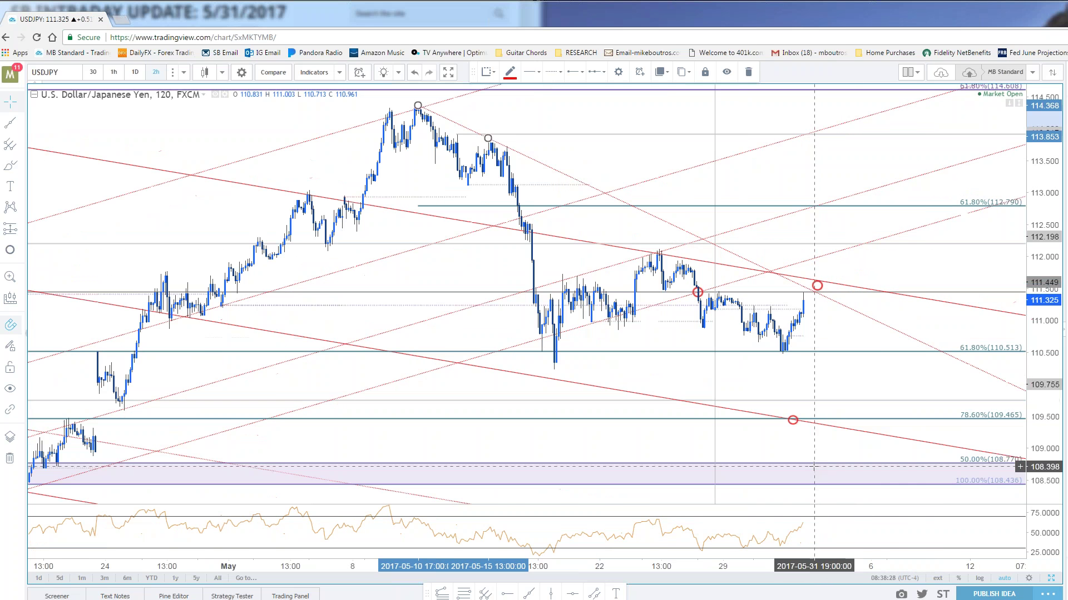
left_click(1053, 580)
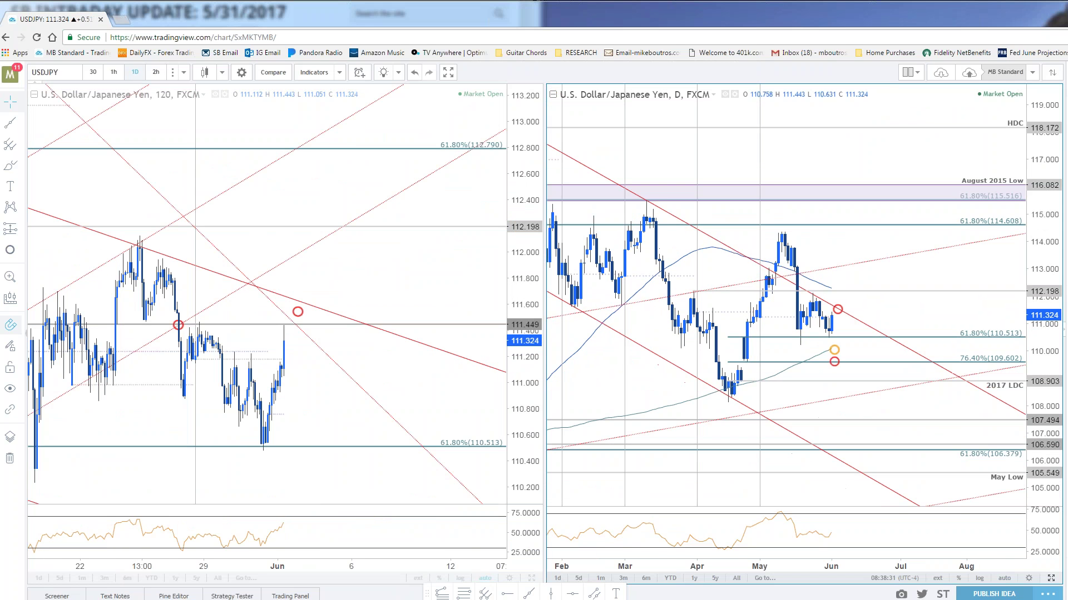
left_click(1051, 579)
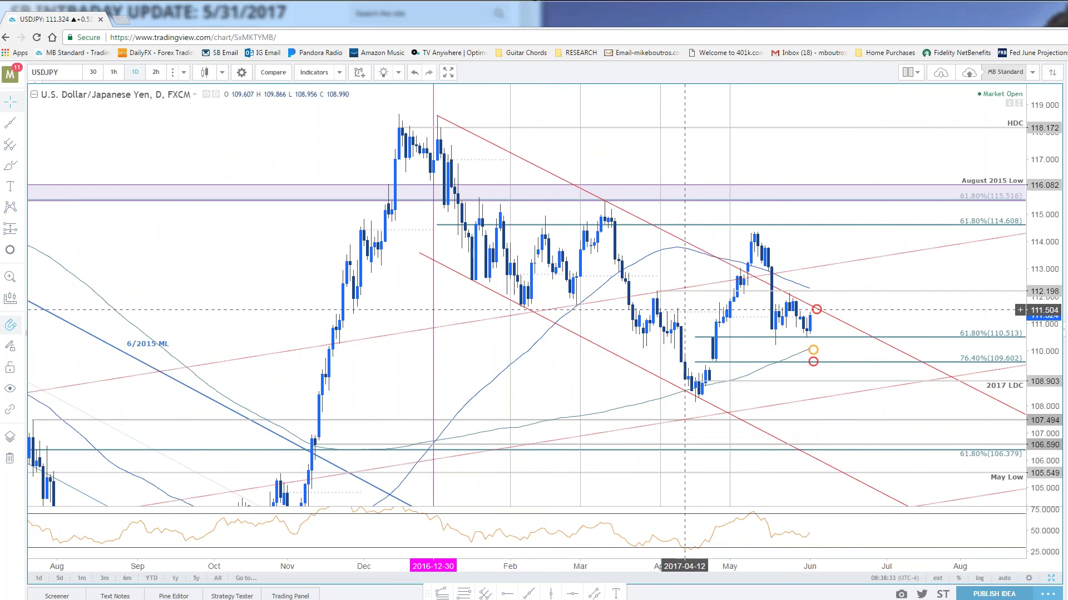
scroll(559, 362, "down", 4)
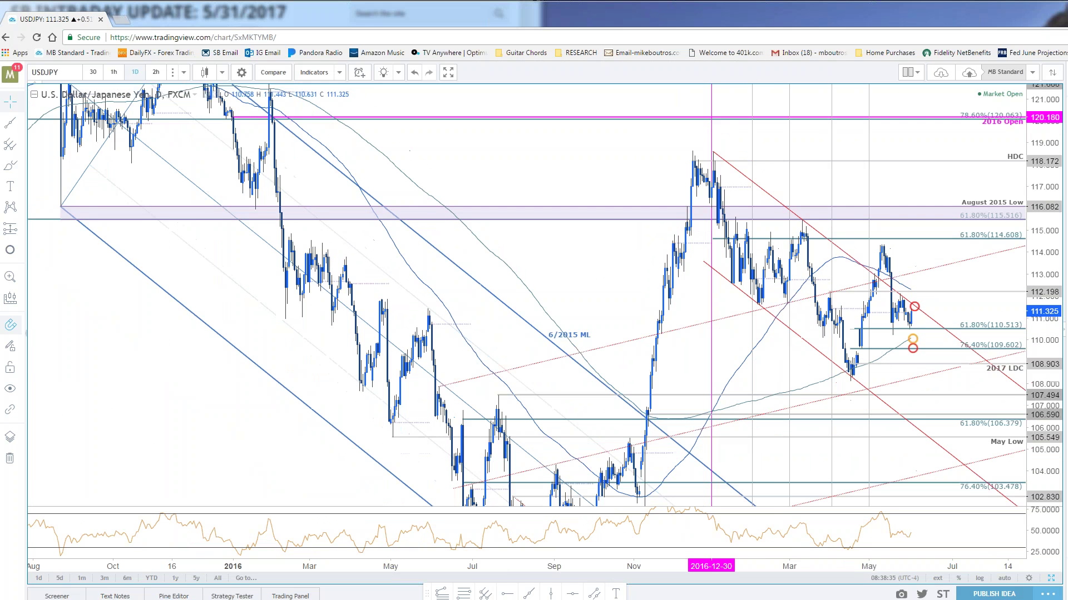
left_click_drag(988, 273, 873, 229)
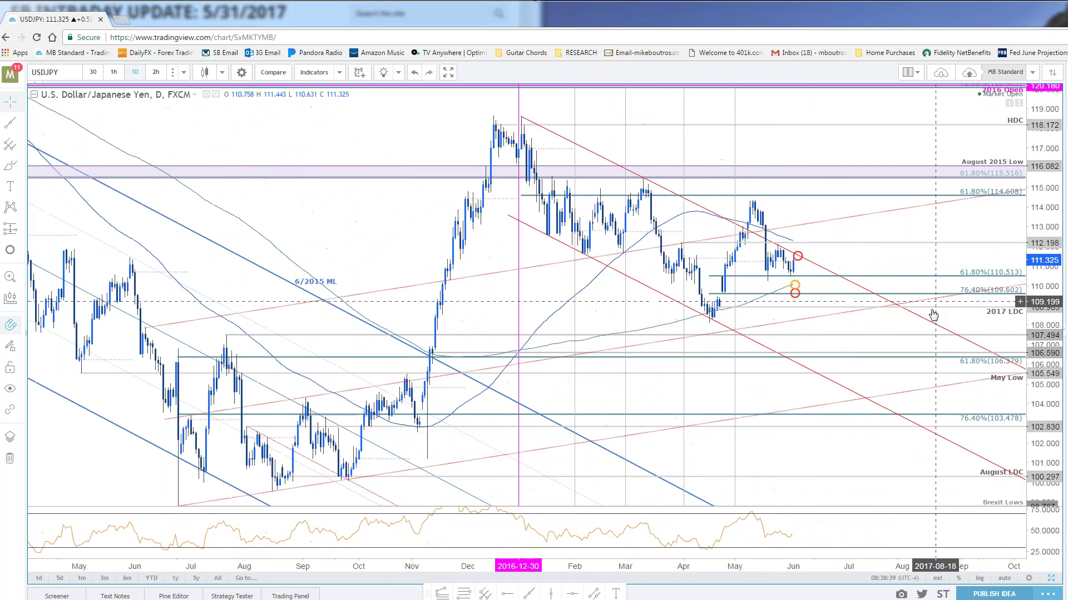
left_click_drag(748, 455, 691, 439)
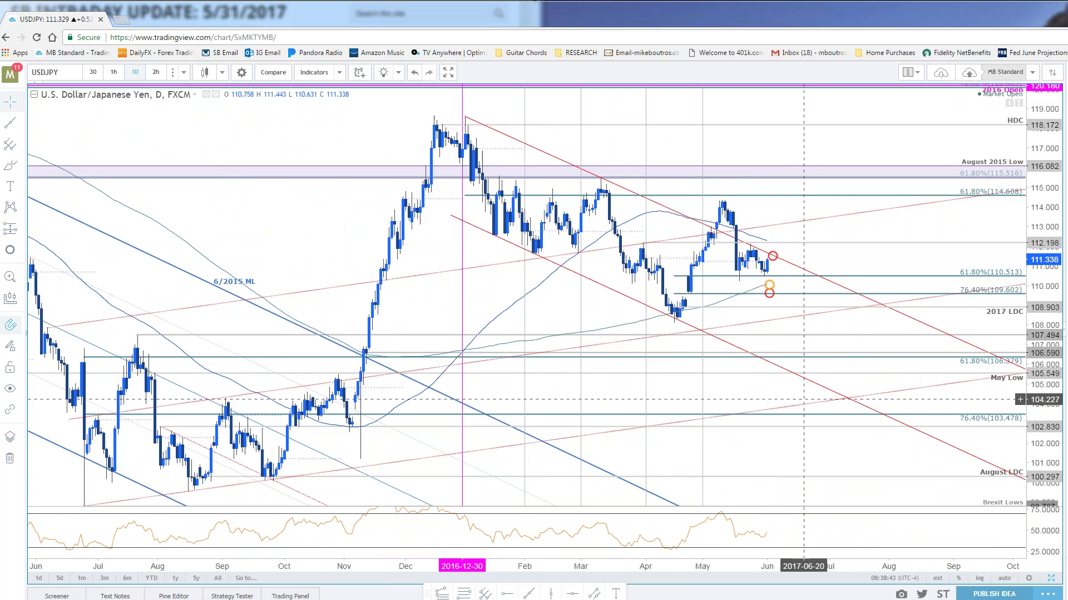
scroll(800, 426, "down", 1)
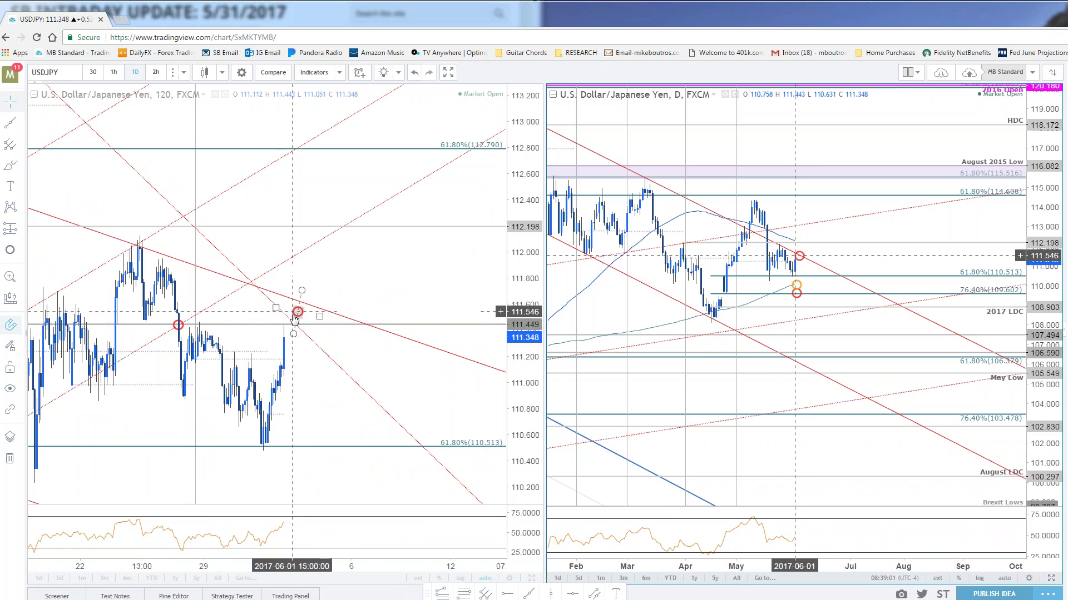
left_click(386, 414)
scroll(385, 414, "down", 3)
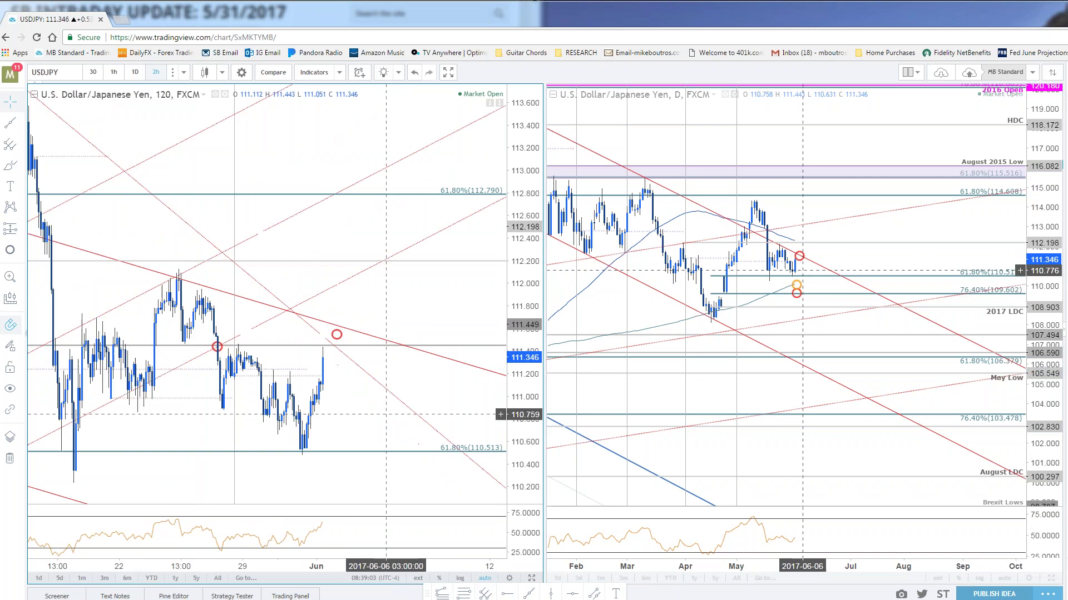
- Zoom out the USDJPY 120-minute and daily charts
scroll(386, 414, "down", 1)
scroll(446, 337, "down", 2)
scroll(445, 337, "down", 2)
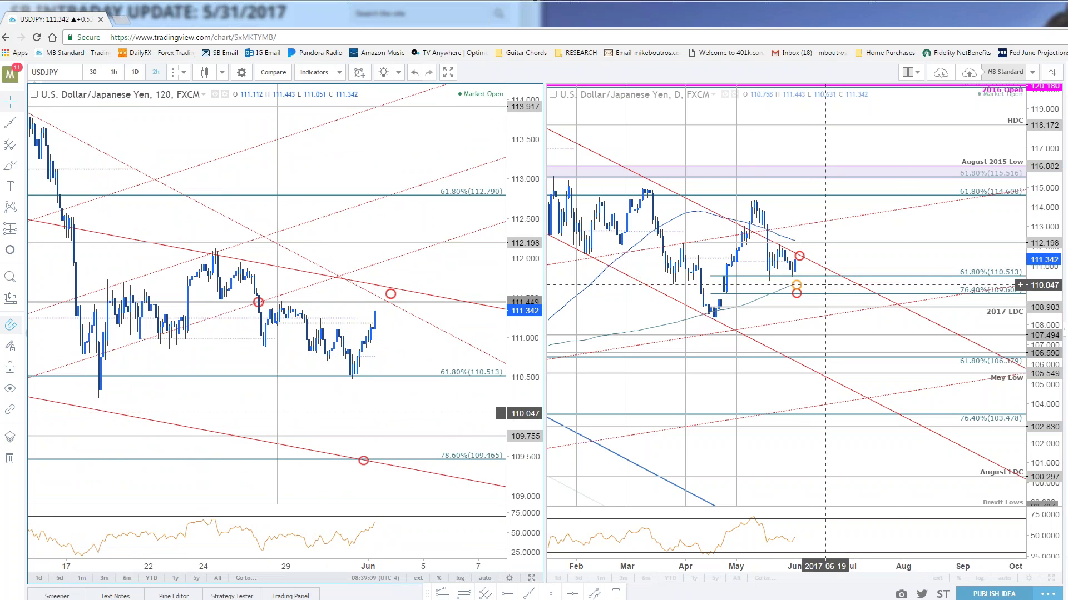
left_click(770, 294)
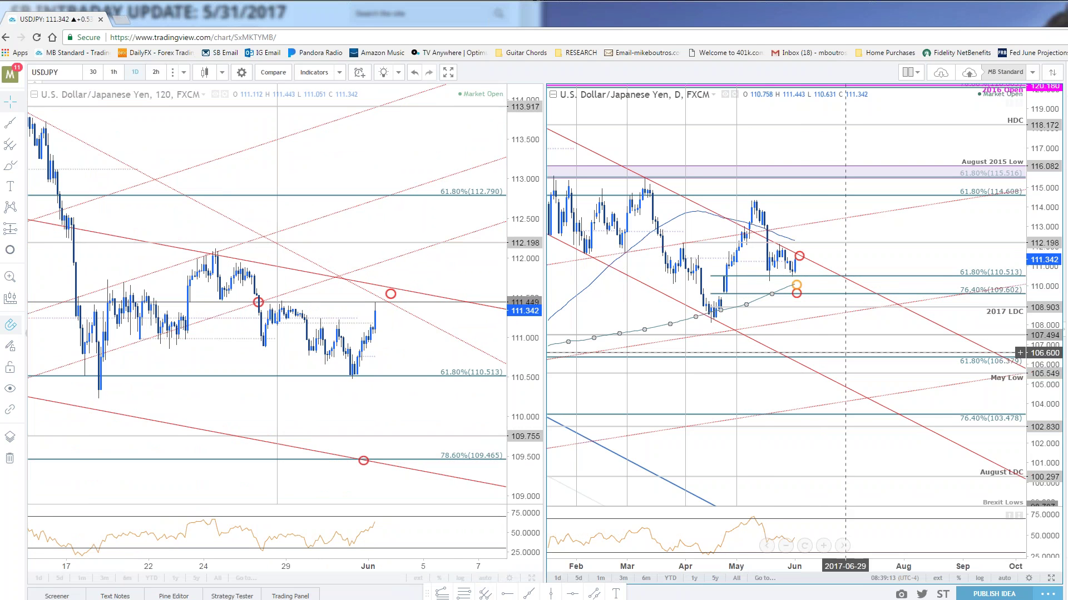
scroll(382, 444, "down", 6)
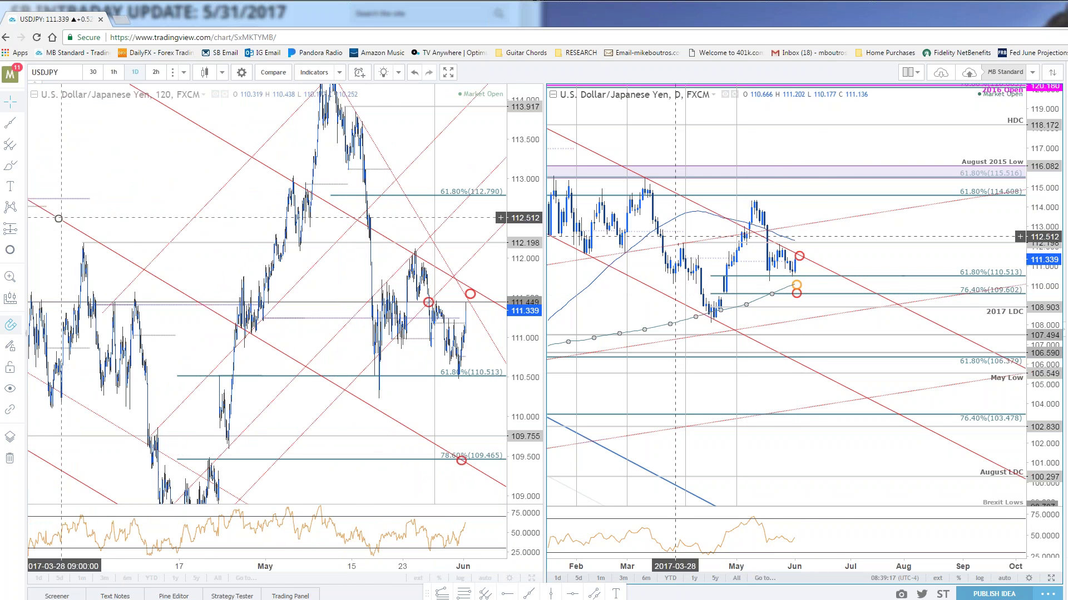
scroll(445, 470, "up", 6)
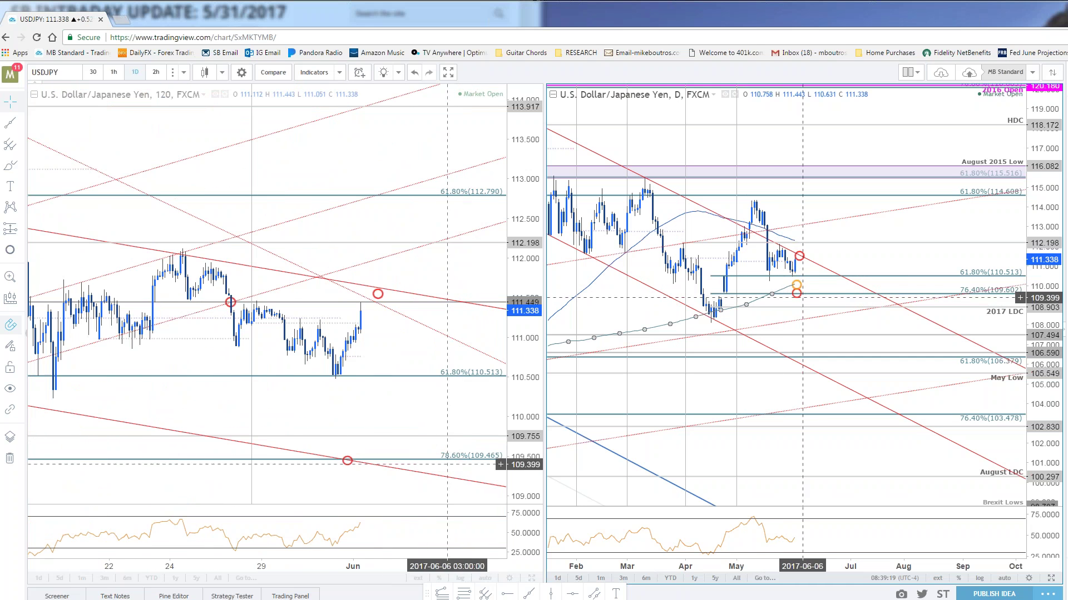
- Rezoom the USDJPY 2-hour chart and shift its view right and down
left_click(440, 422)
scroll(454, 439, "down", 2)
scroll(454, 439, "up", 2)
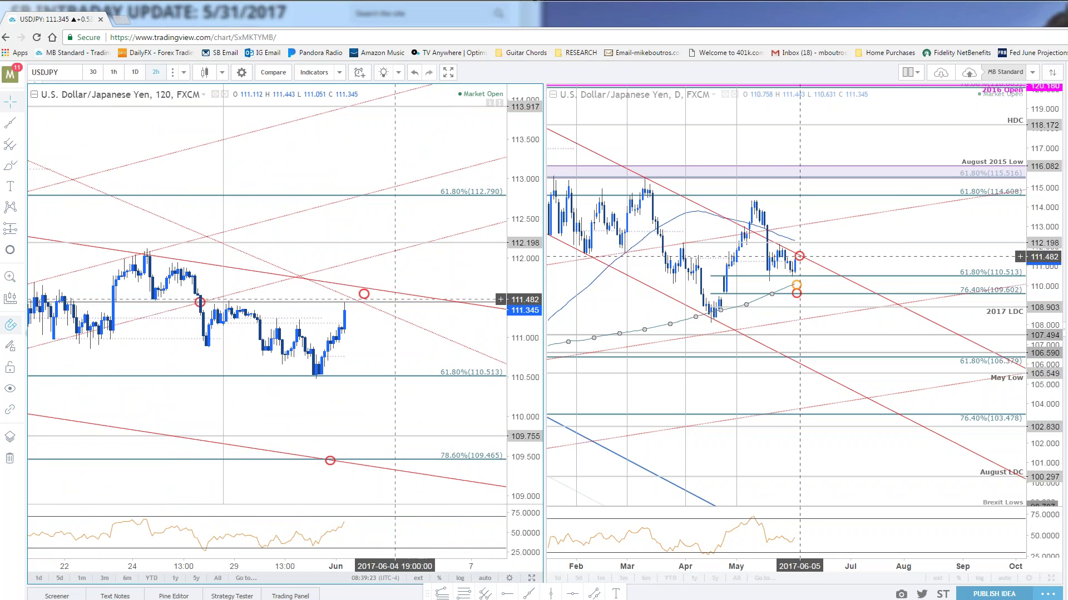
scroll(389, 305, "down", 2)
scroll(383, 309, "up", 1)
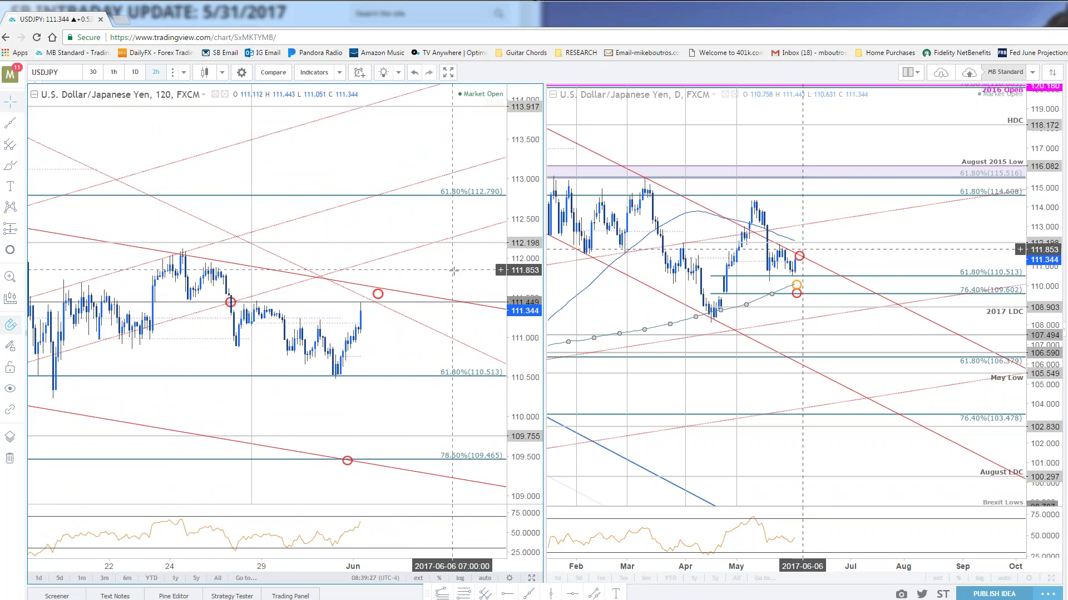
scroll(411, 263, "down", 1)
left_click_drag(411, 262, 447, 297)
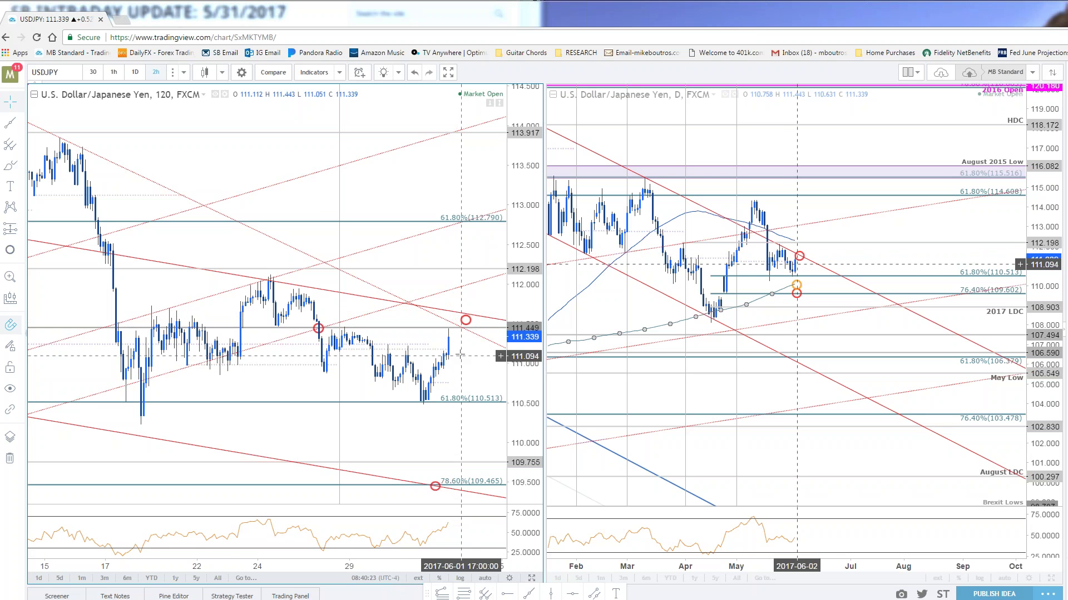
- Pan the USDJPY daily chart to span December–August, showing the 2016 Open 120.180
scroll(479, 378, "up", 3)
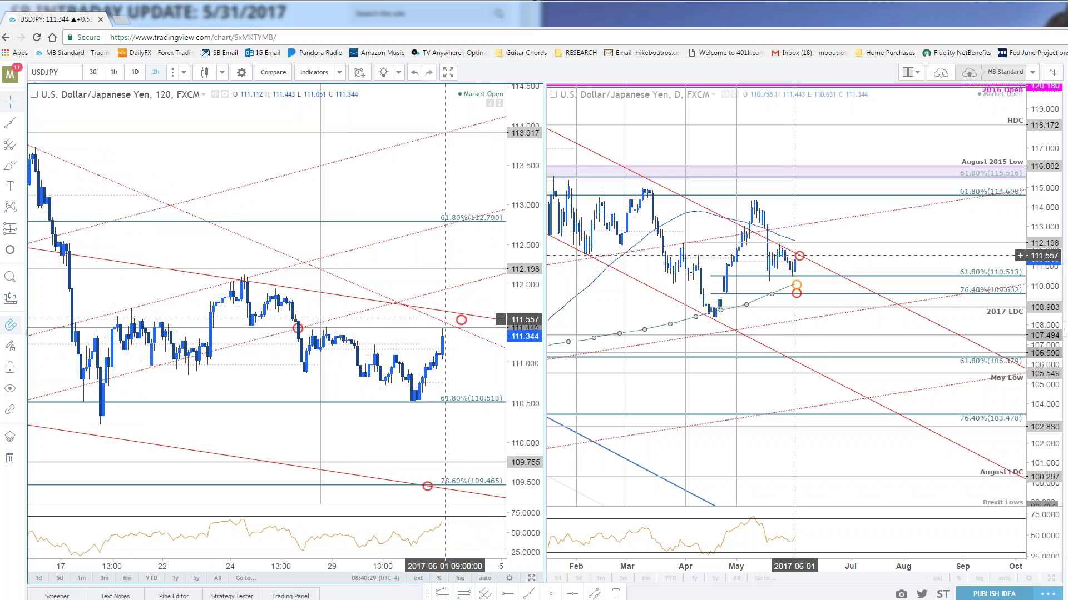
scroll(471, 358, "down", 1)
scroll(470, 359, "down", 1)
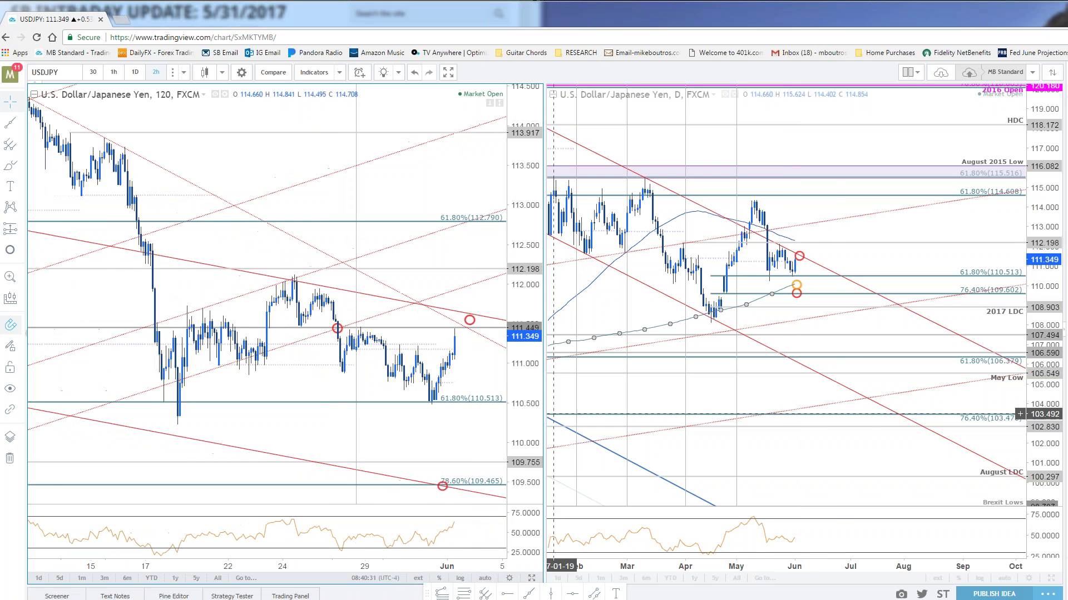
left_click_drag(874, 263, 893, 303)
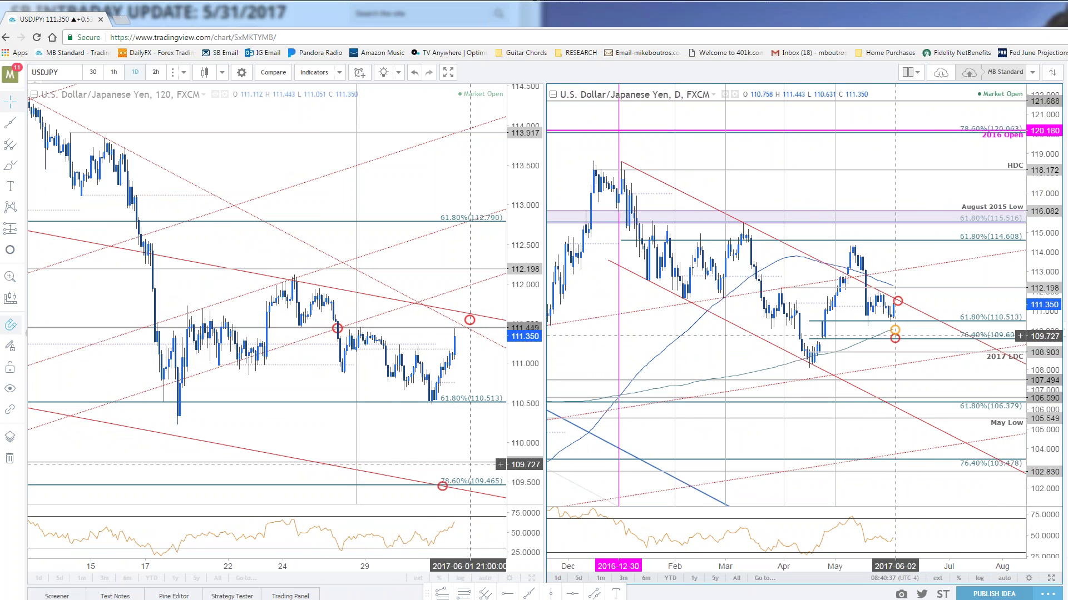
- Adjust the zoom and position of the USDJPY 2-hour chart
left_click(405, 394)
scroll(406, 395, "up", 1)
scroll(517, 545, "down", 2)
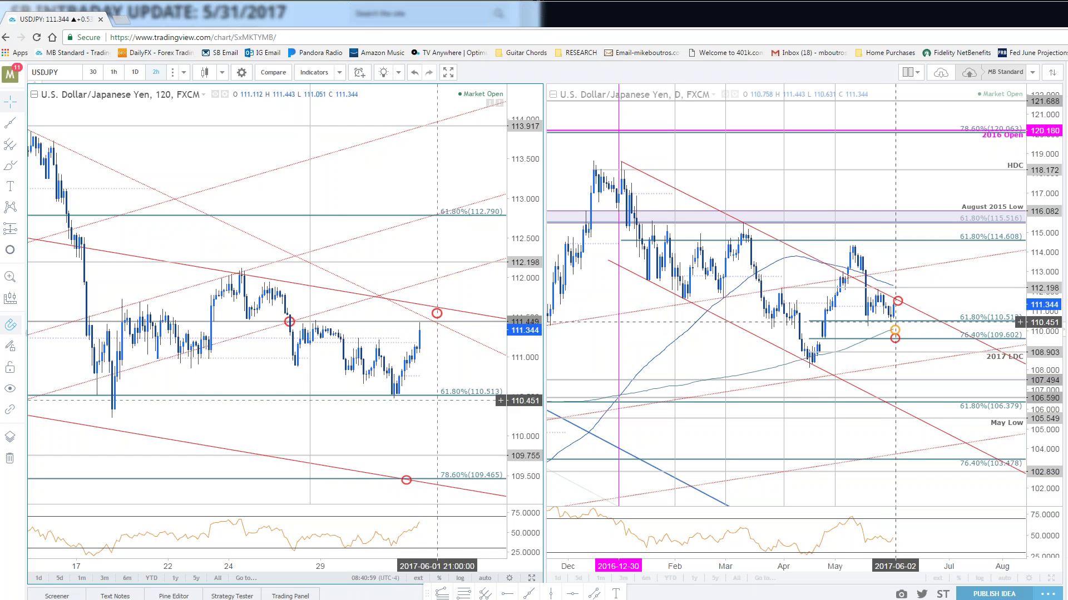
scroll(450, 401, "down", 3)
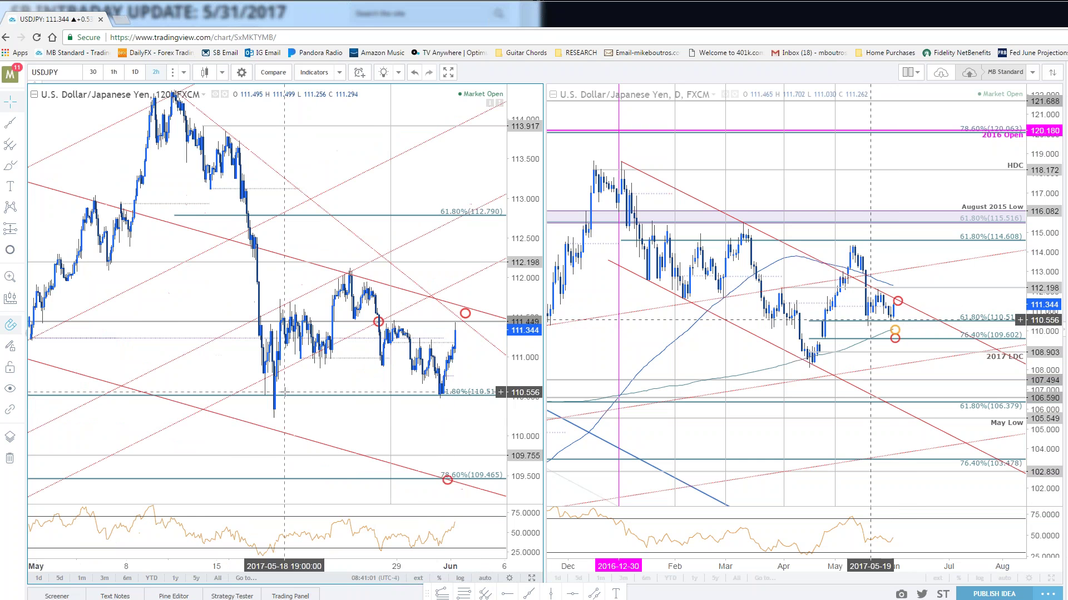
scroll(284, 392, "up", 3)
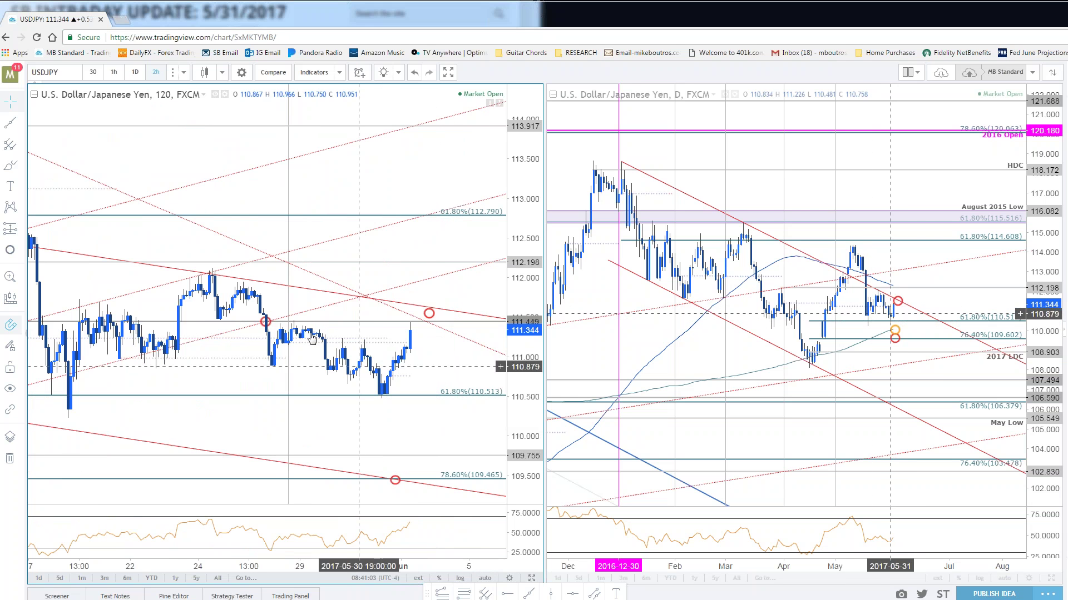
scroll(462, 402, "down", 2)
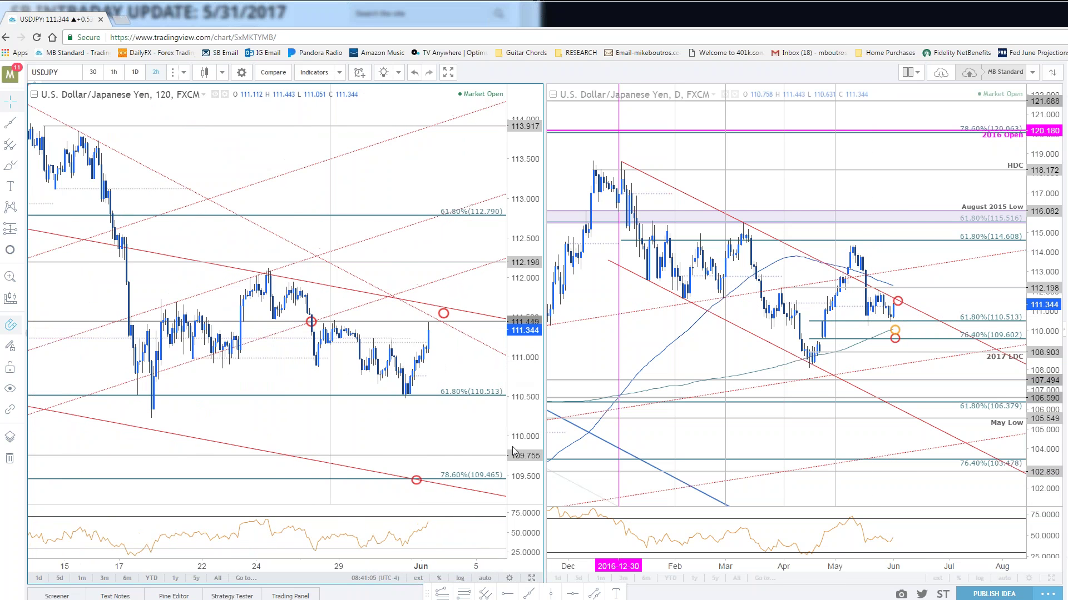
left_click_drag(462, 402, 454, 412)
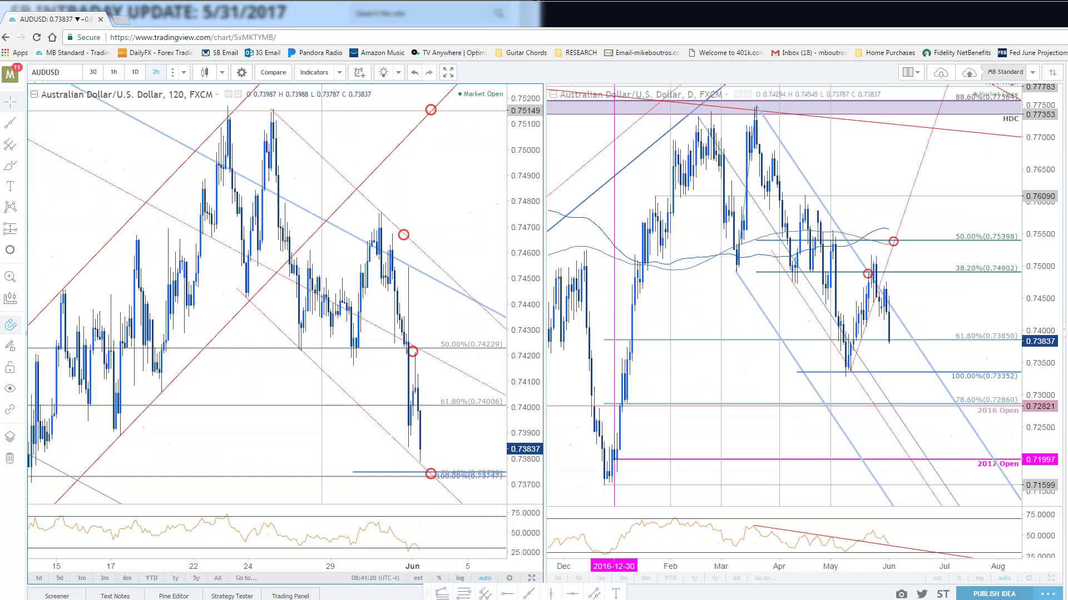
- Compress the AUDUSD 2-hour price axis to show the 100% and 161.8% extensions, and briefly maximize the daily chart
left_click_drag(531, 201, 531, 250)
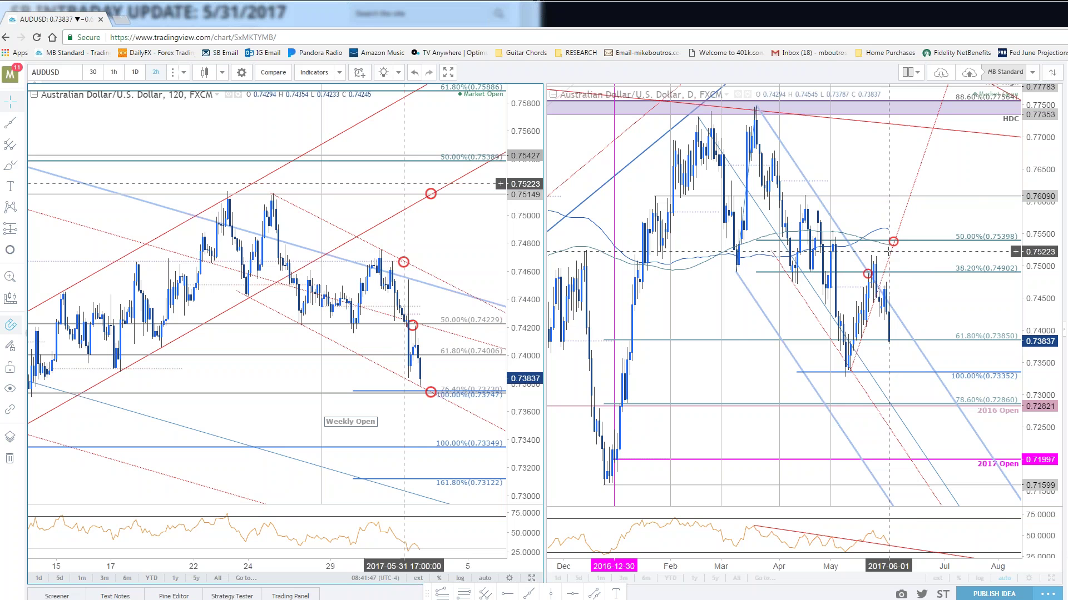
left_click(1050, 580)
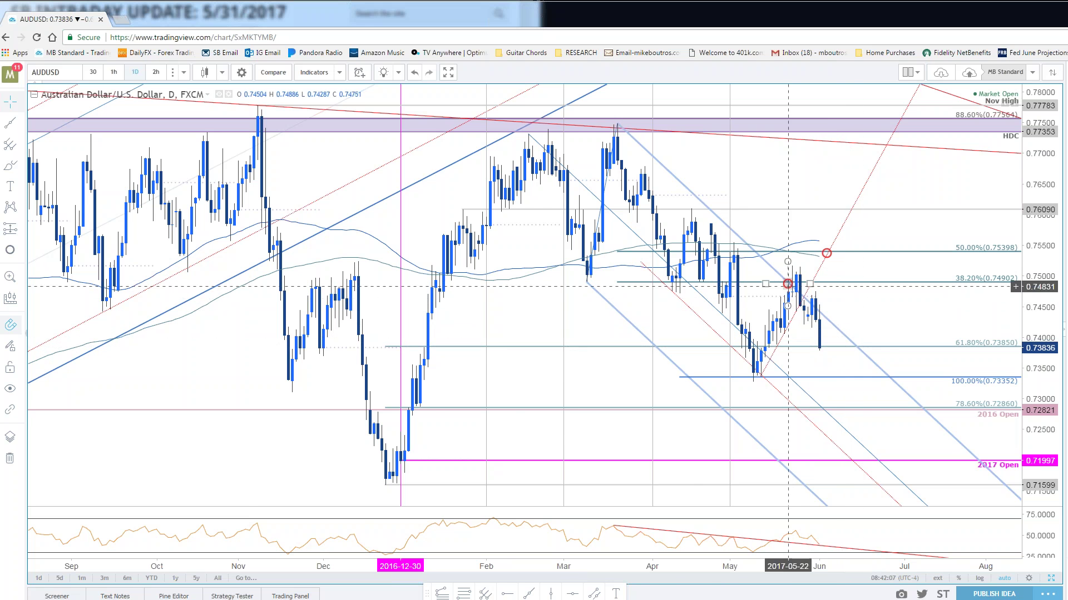
left_click(1051, 579)
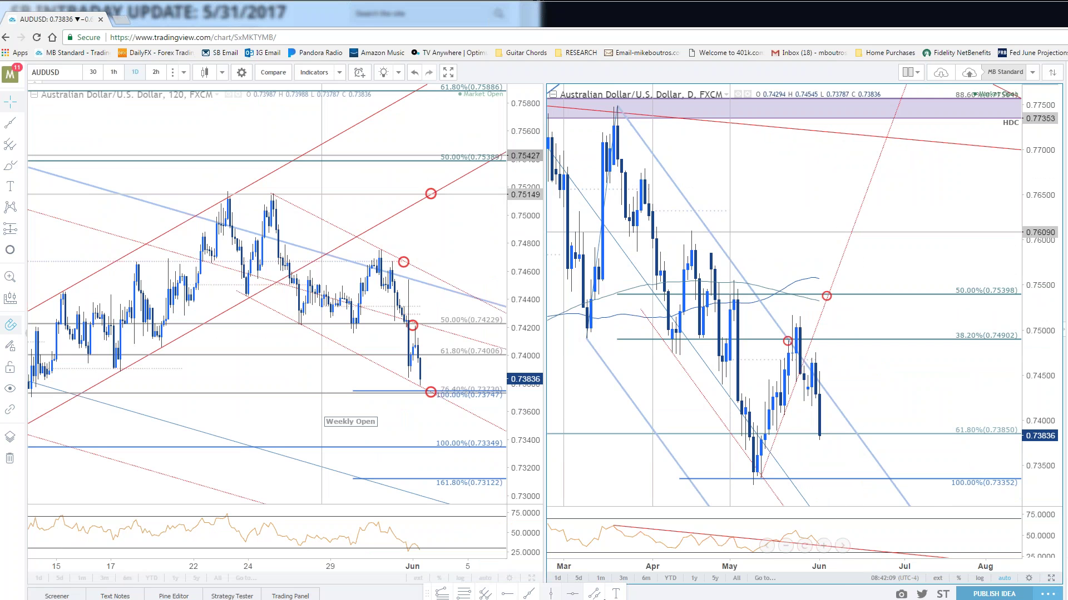
- Show the AUDUSD 2-hour chart full-size, framed around recent price action
left_click(531, 578)
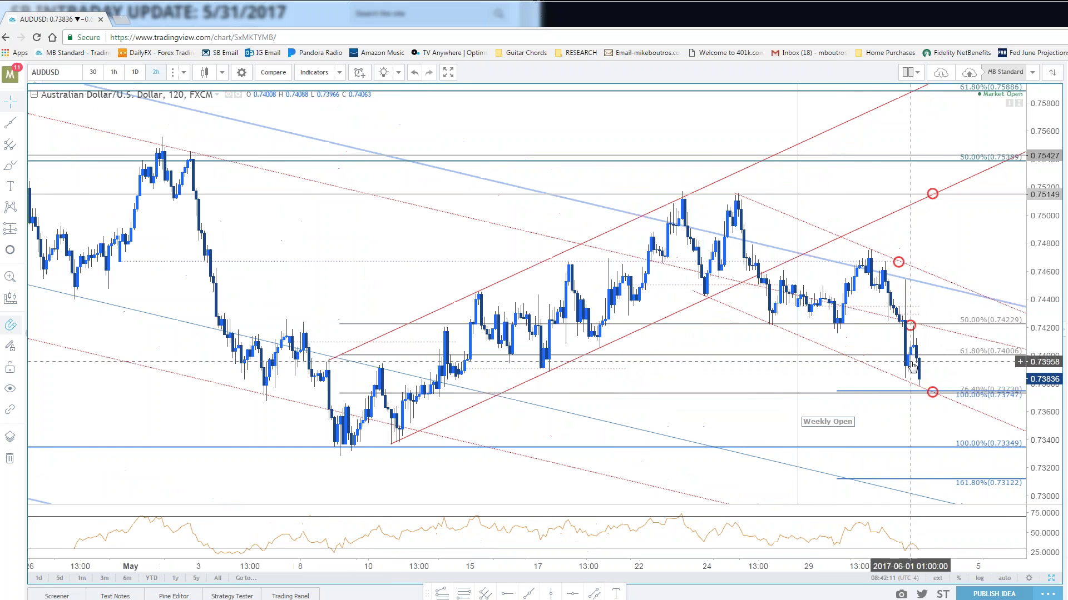
left_click_drag(912, 364, 778, 321)
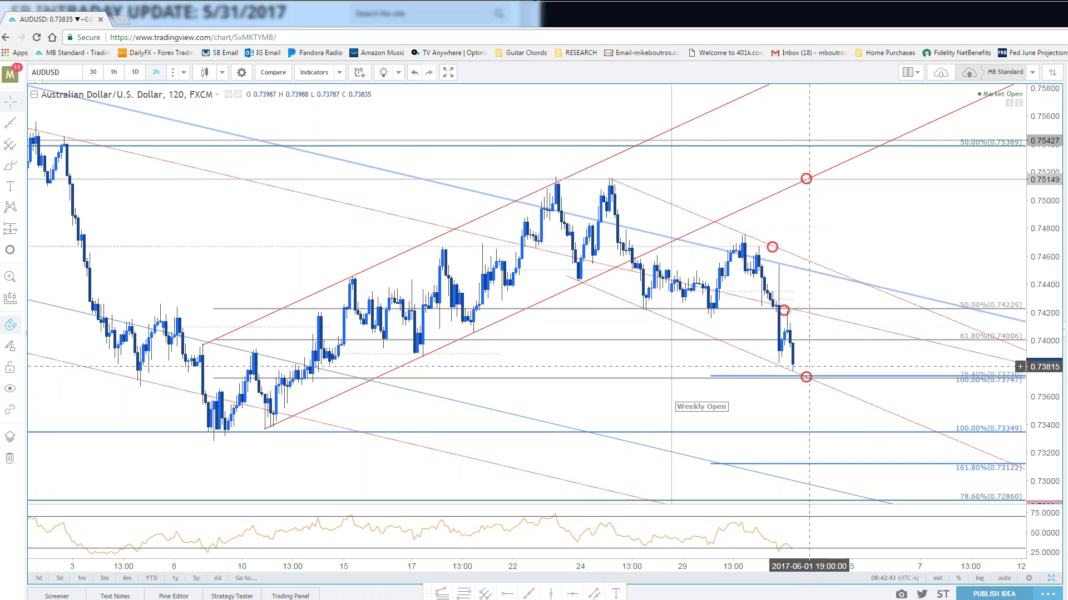
scroll(792, 373, "down", 3)
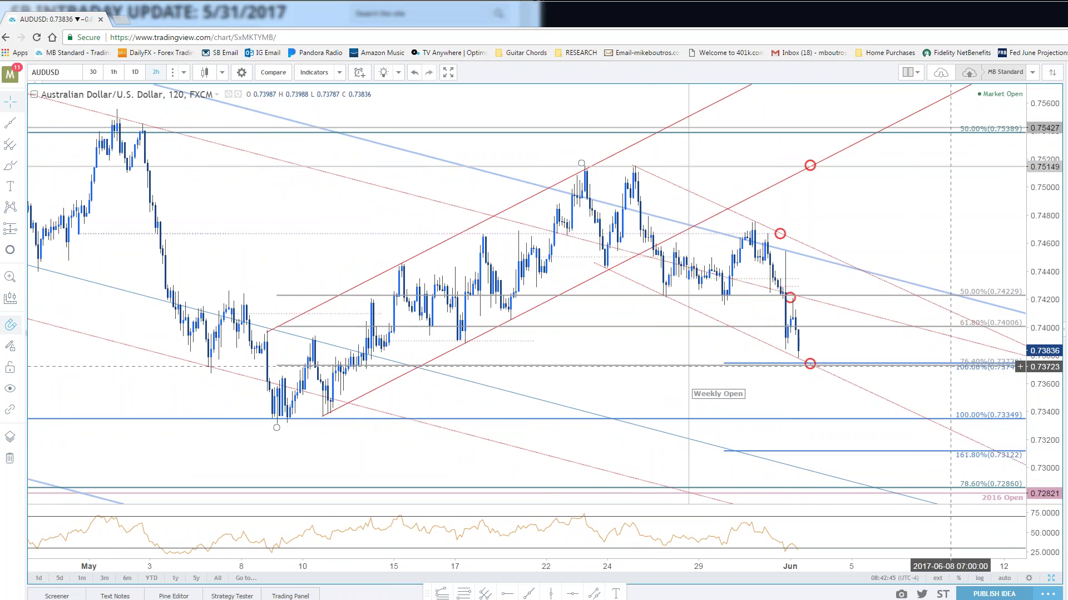
- Inspect the 0.7374 target circle, May 9 Fibonacci extension to 0.73747, and lower red channel line
left_click(811, 362)
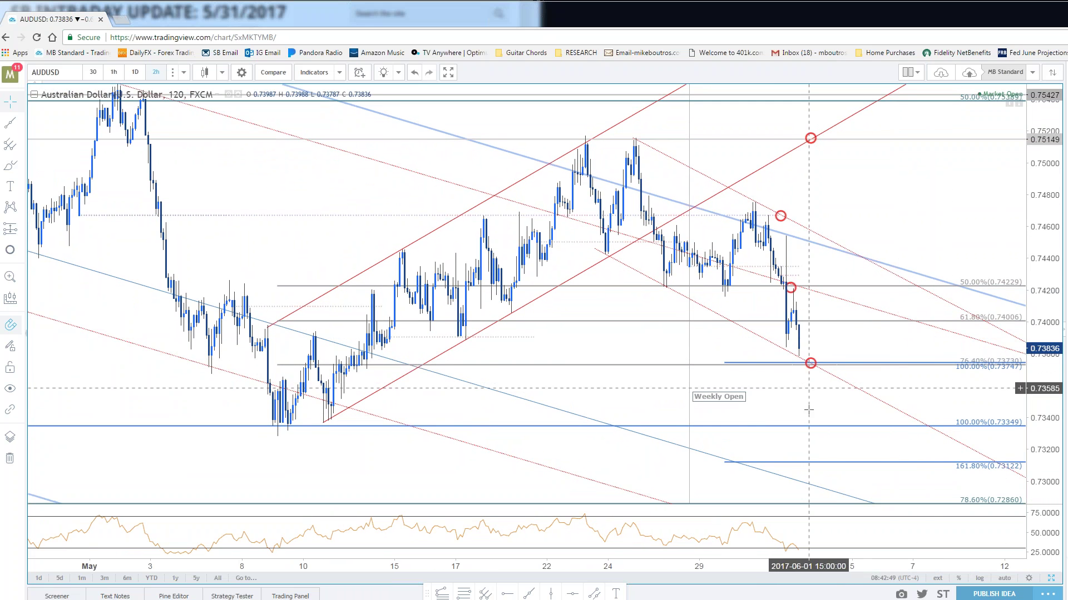
left_click(718, 365)
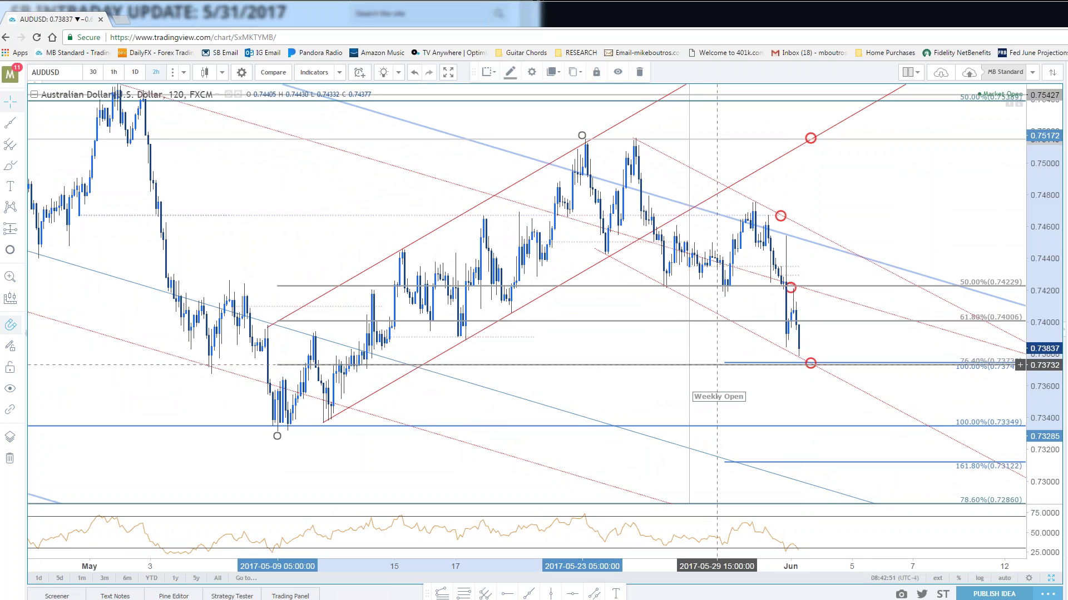
left_click(735, 364)
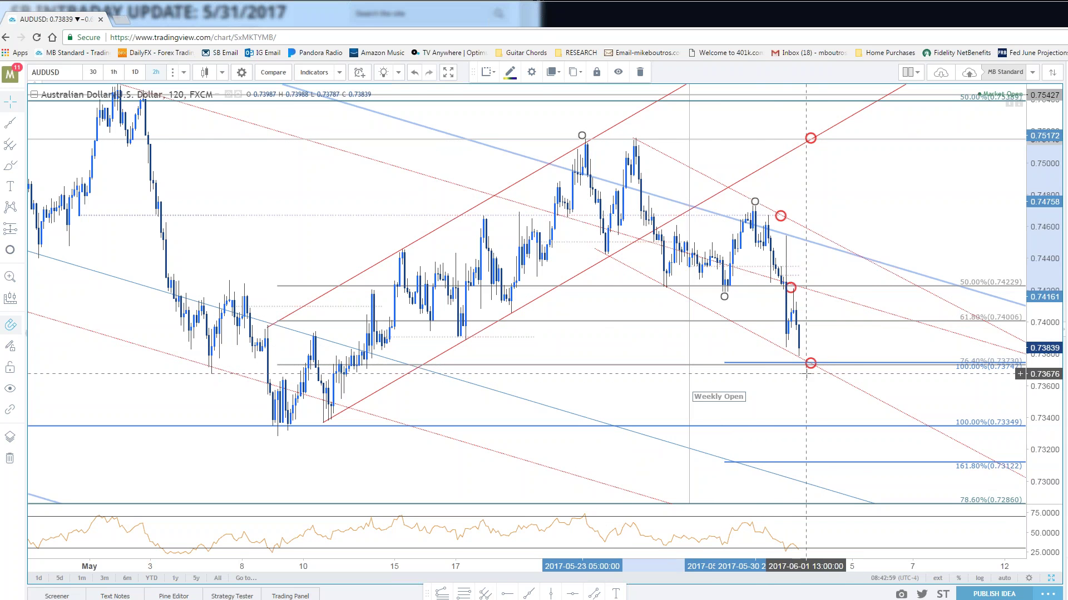
left_click(767, 339)
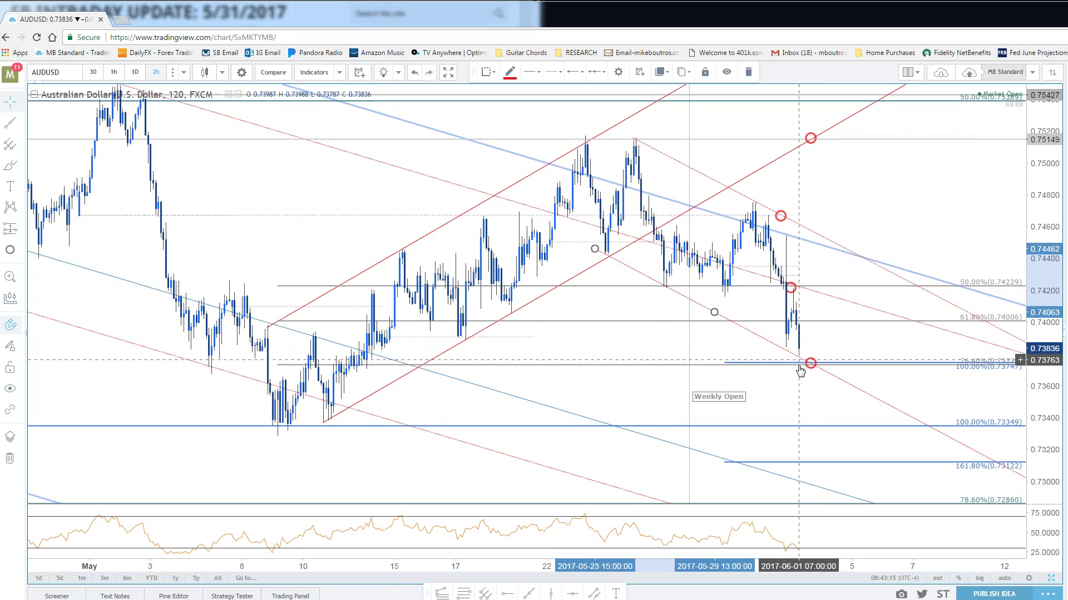
left_click(862, 470)
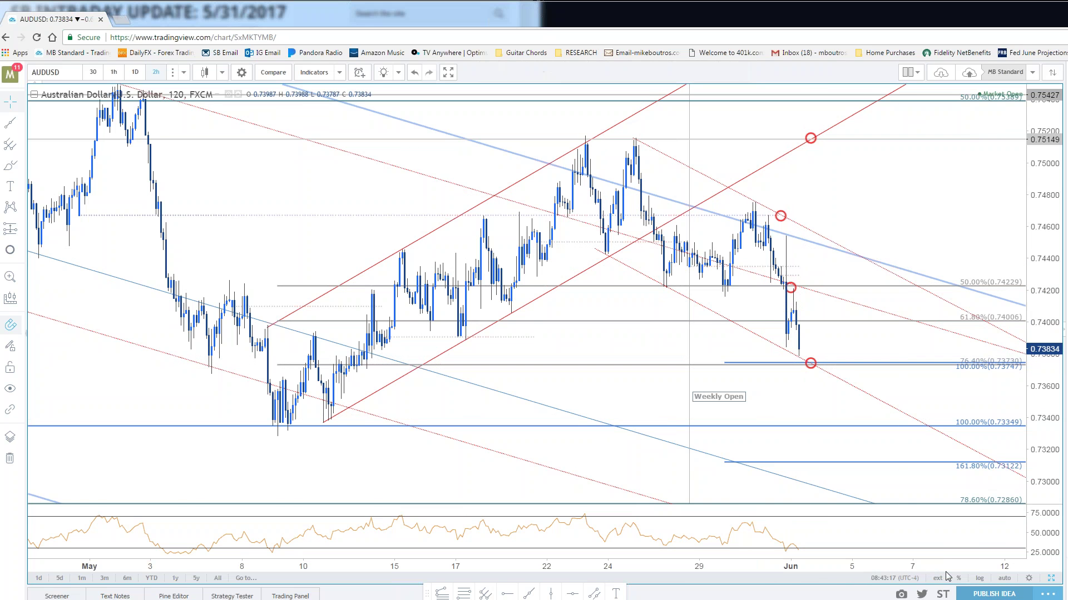
- Switch the AUDUSD chart to the 240-minute timeframe
left_click_drag(998, 253, 989, 260)
scroll(989, 261, "down", 2)
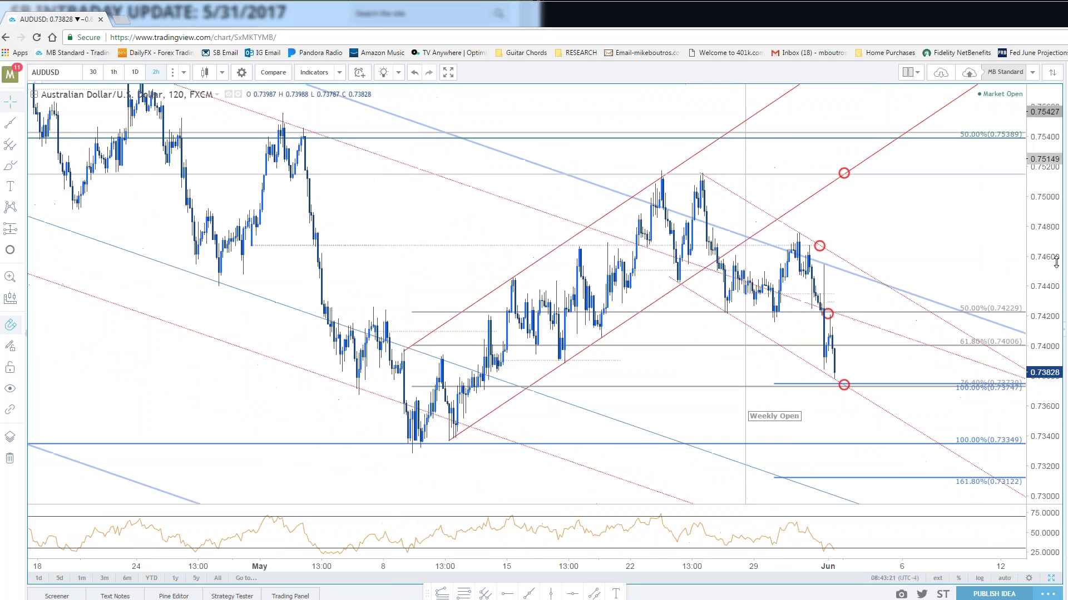
type("240")
key("Return")
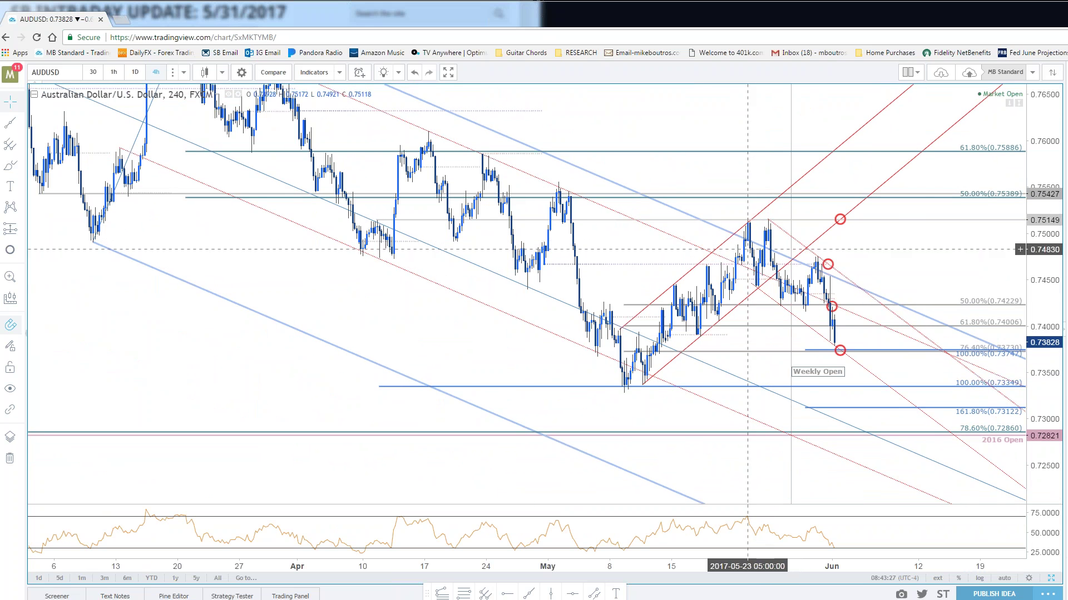
- Inspect the descending channel and the 0.7335 horizontal line on the AUDUSD 4-hour chart
scroll(766, 233, "up", 3)
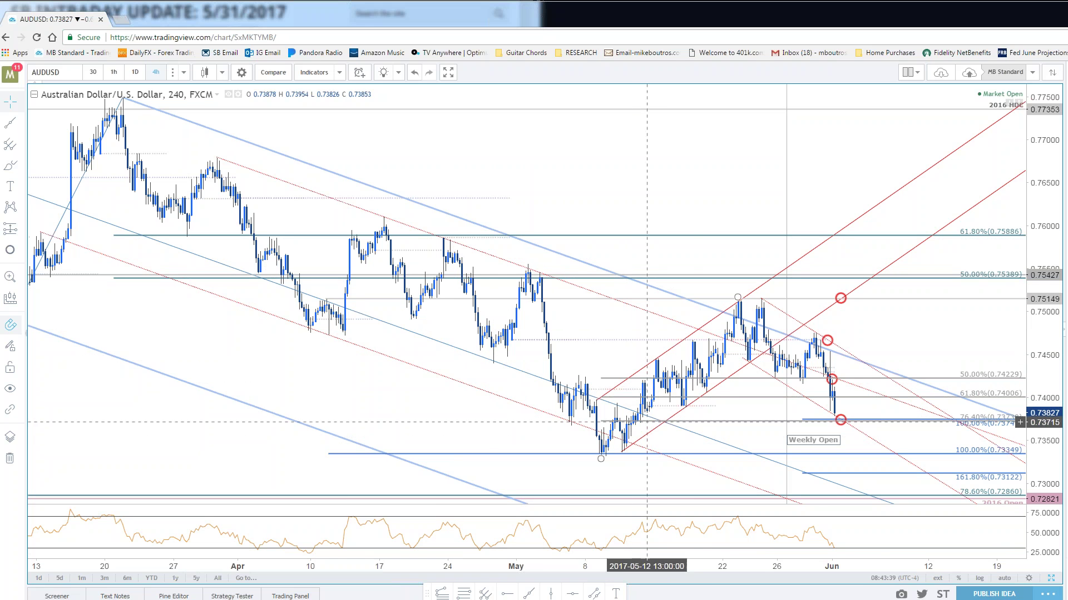
left_click(657, 313)
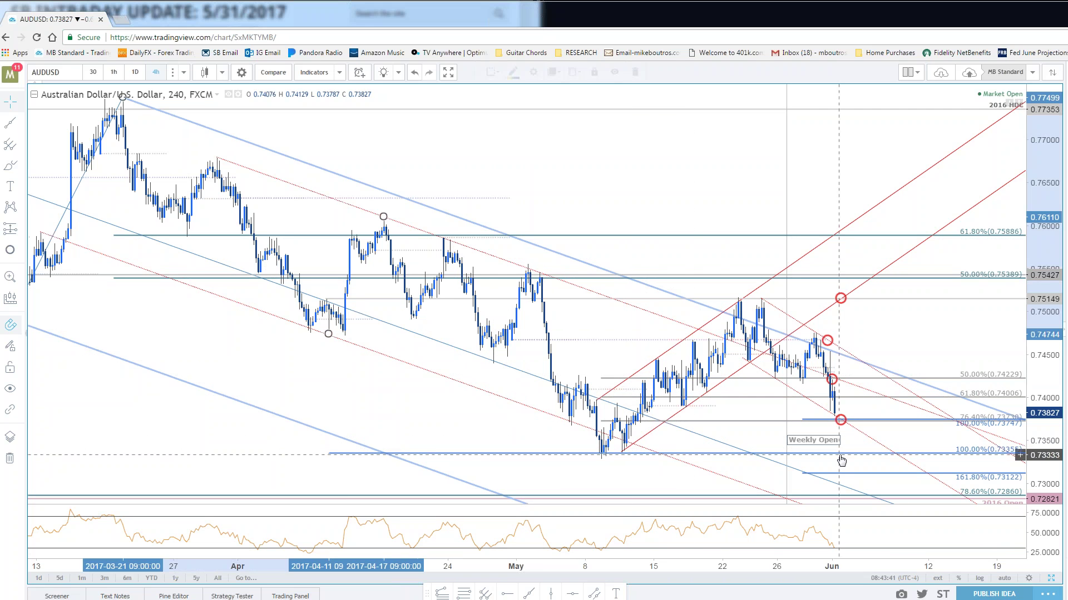
scroll(365, 115, "down", 3)
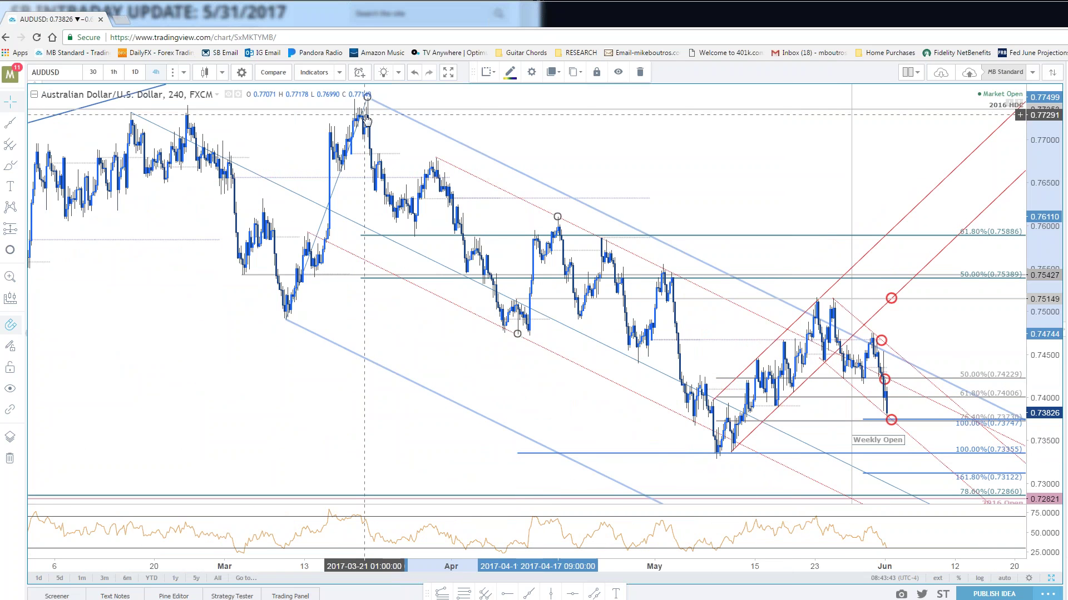
left_click(367, 119)
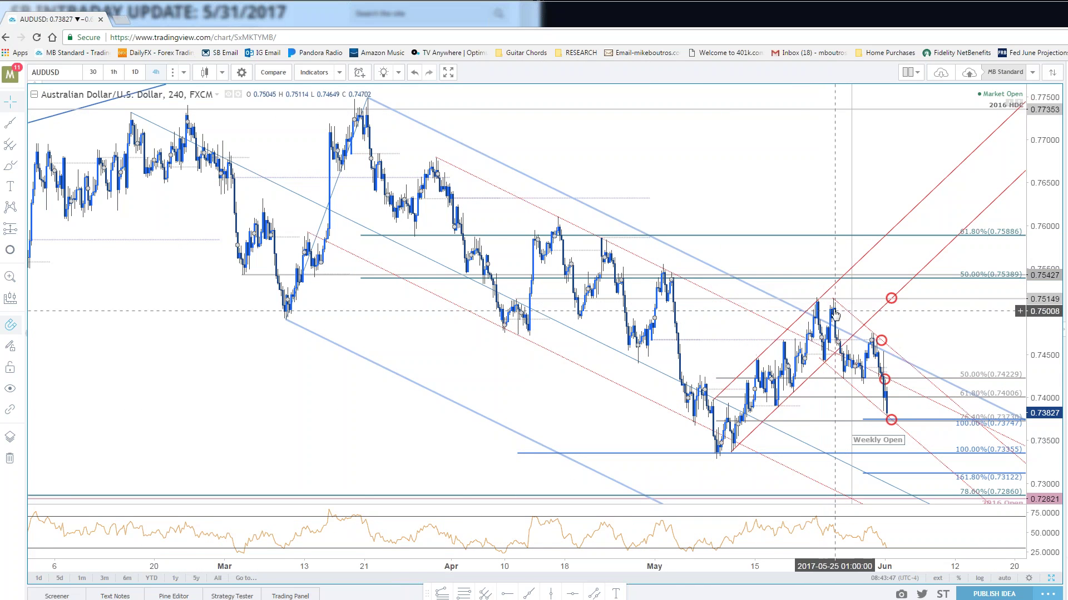
scroll(803, 316, "up", 3)
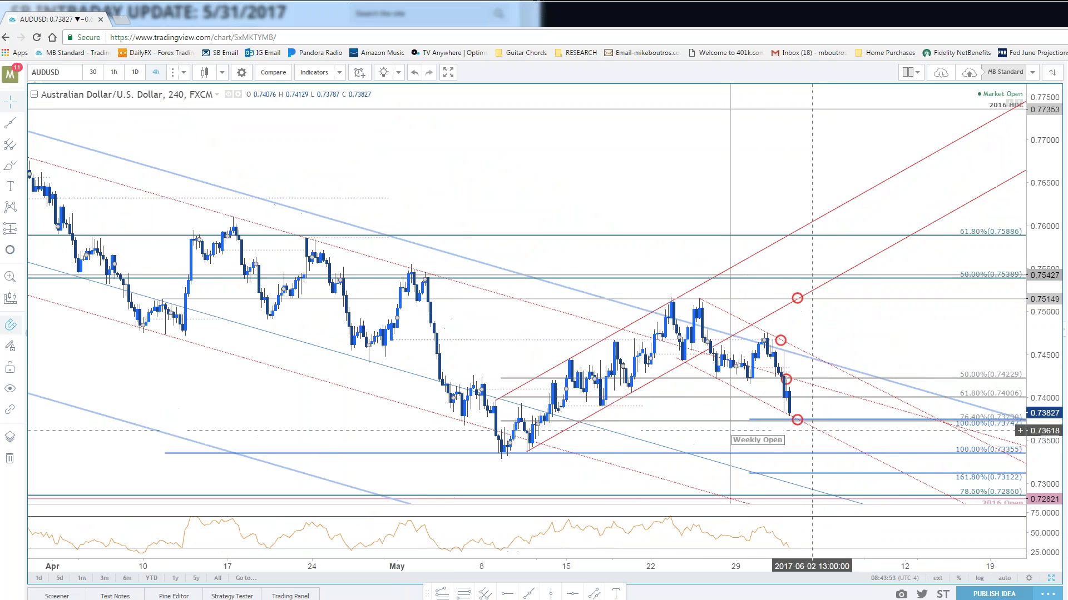
left_click_drag(934, 439, 915, 314)
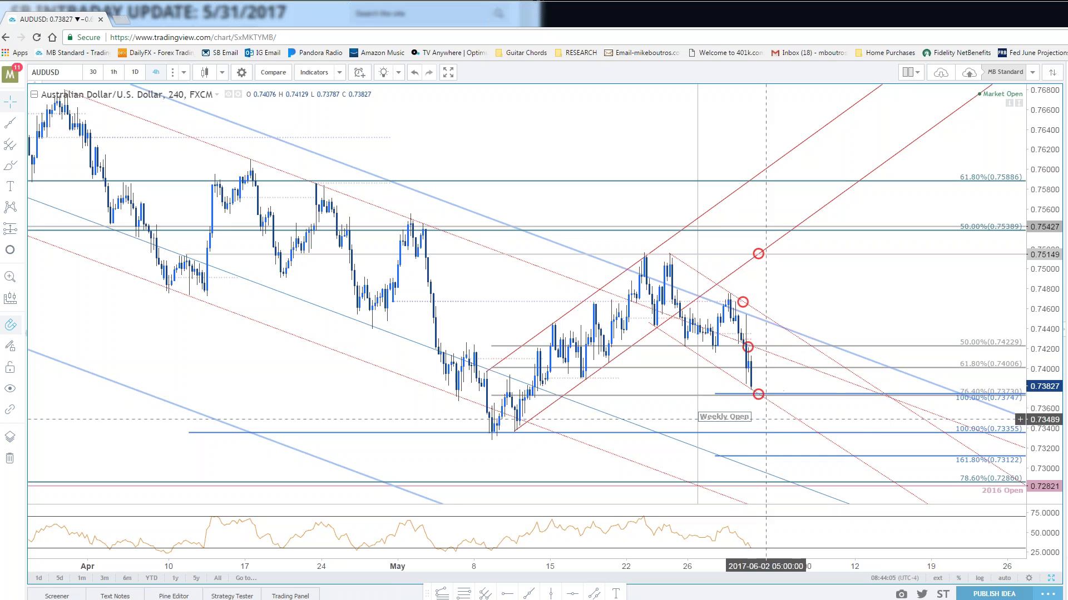
left_click(774, 439)
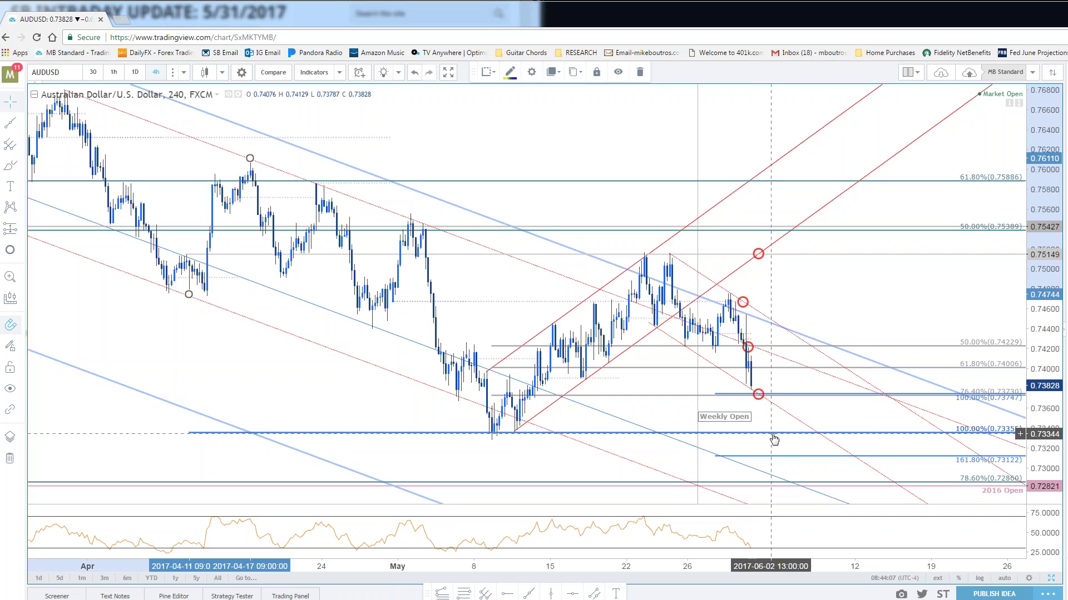
left_click(822, 413)
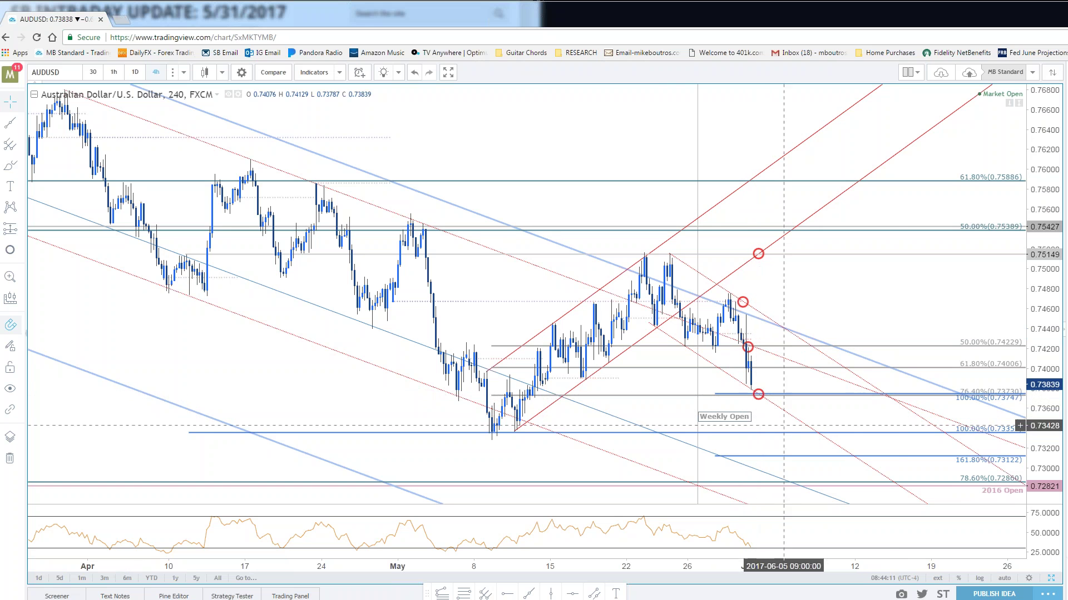
left_click_drag(935, 304, 943, 302)
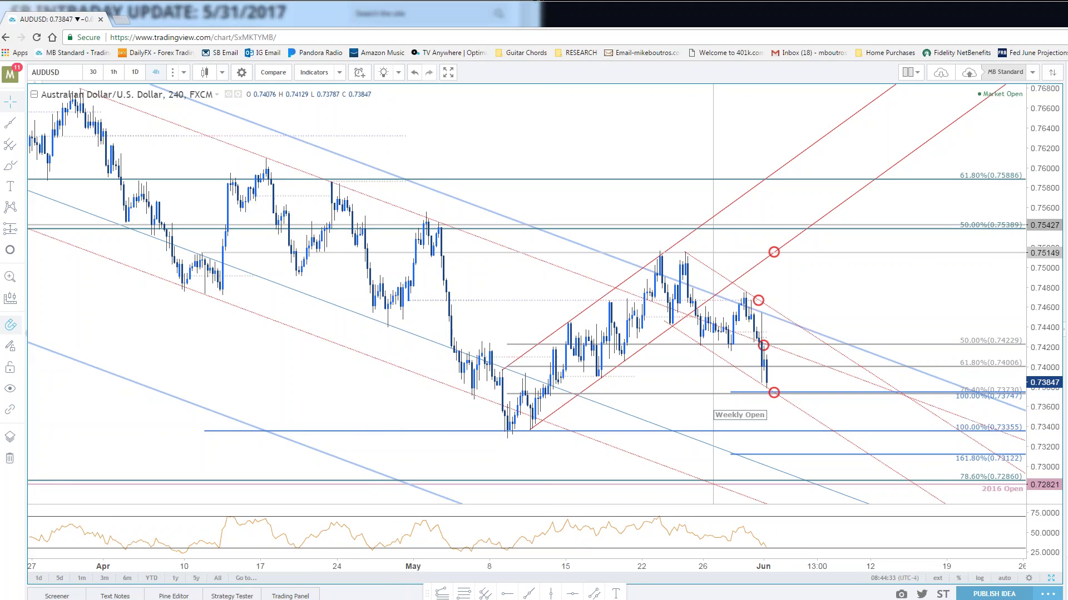
- Enlarge the blog's AUDUSD 240min chart beside the live AUDUSD chart
key("alt+Tab")
left_click(256, 331)
left_click(402, 525)
scroll(401, 525, "down", 6)
left_click(256, 295)
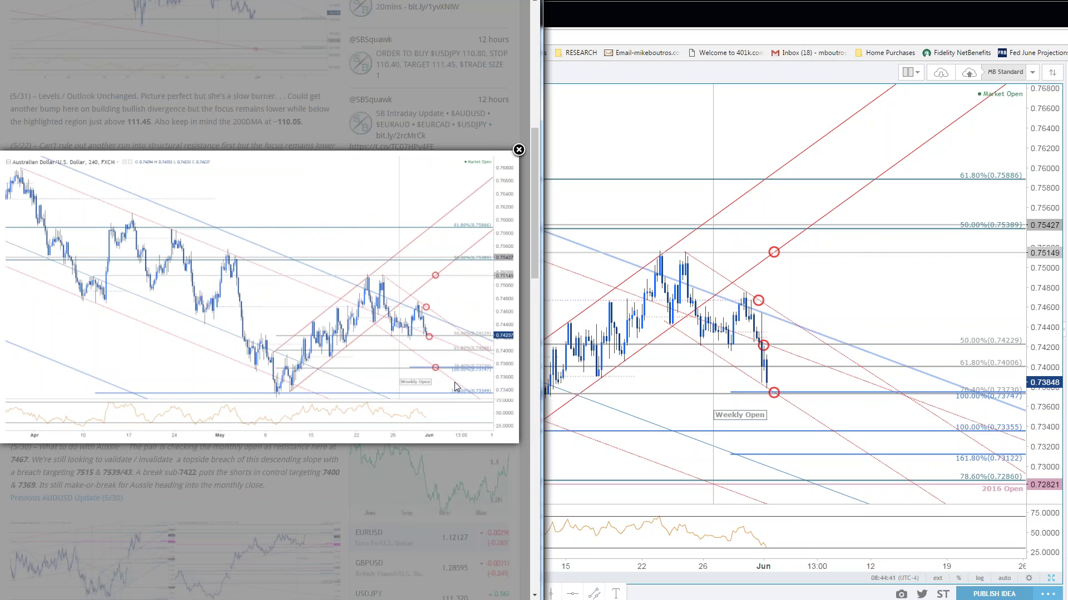
- Drag the top red target circle on AUDUSD down onto the descending trendline near 0.7441
left_click(778, 257)
mouse_move(779, 259)
left_mouse_down()
mouse_move(786, 312)
mouse_move(801, 327)
left_mouse_up()
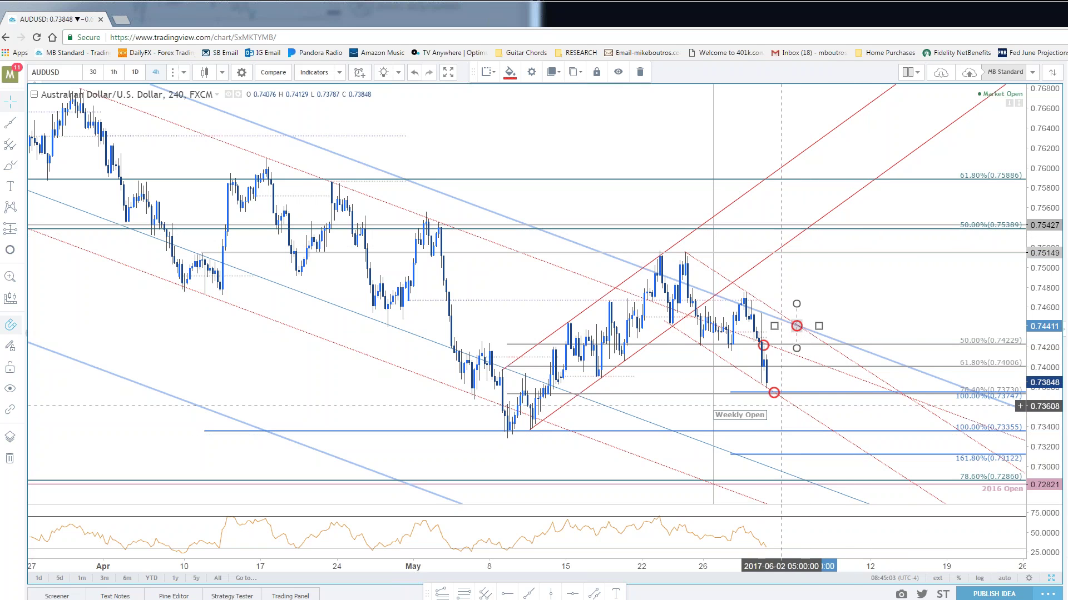
- Deselect the moved target circle and bring up the EURCAD 240-minute chart
left_click(944, 318)
scroll(928, 412, "down", 2)
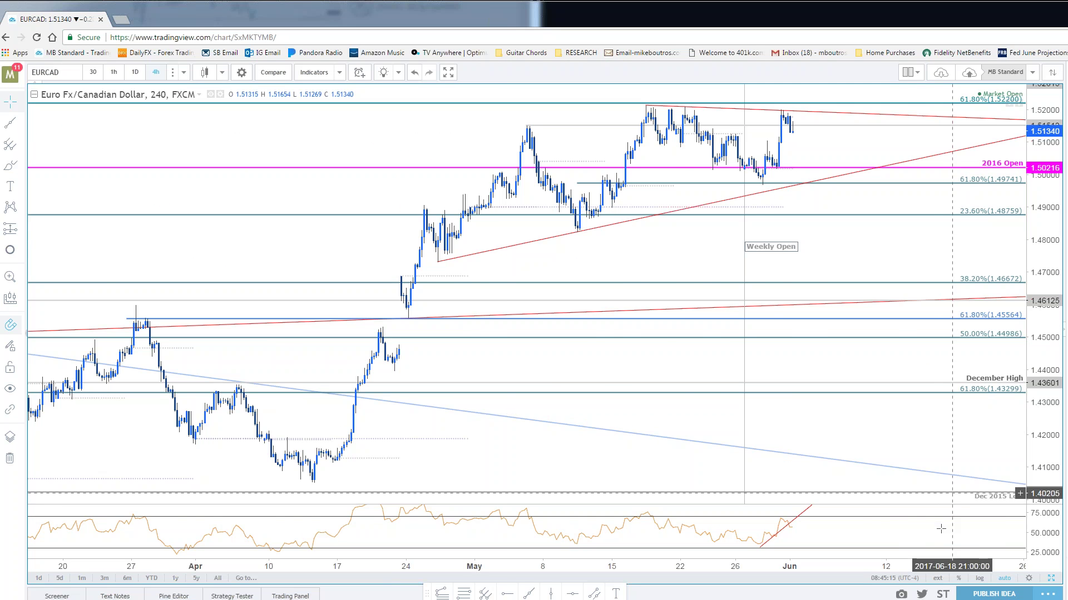
key("d")
key("Return")
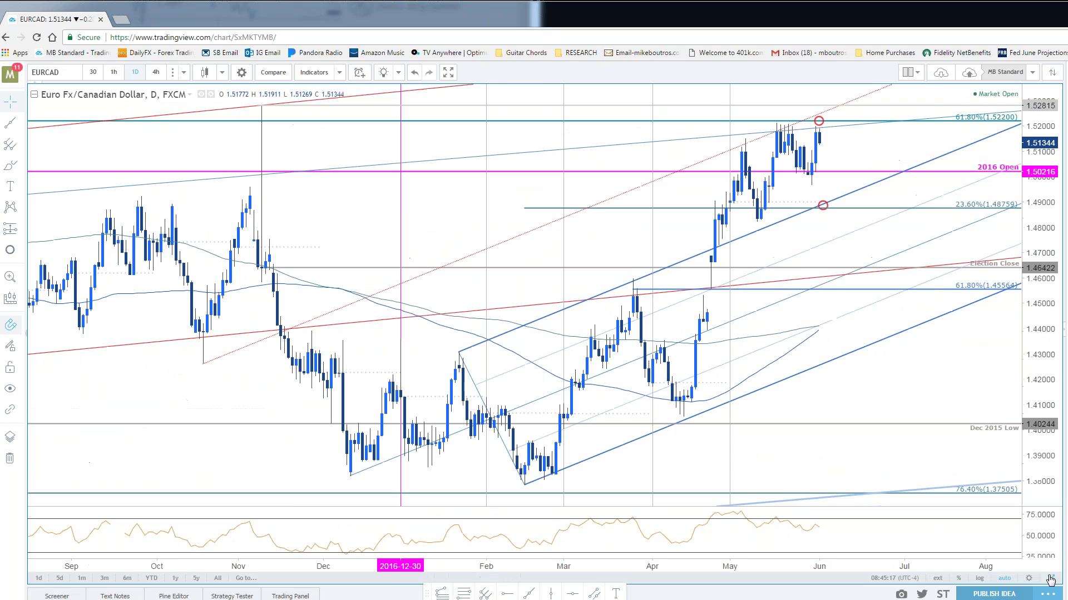
scroll(944, 380, "down", 2)
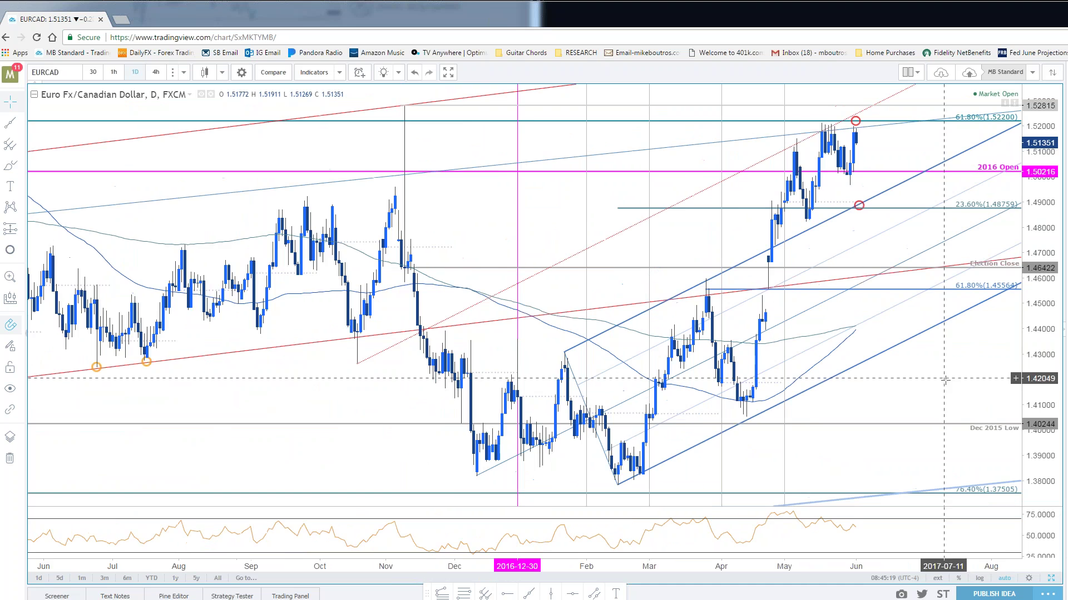
scroll(944, 379, "up", 2)
scroll(991, 357, "down", 2)
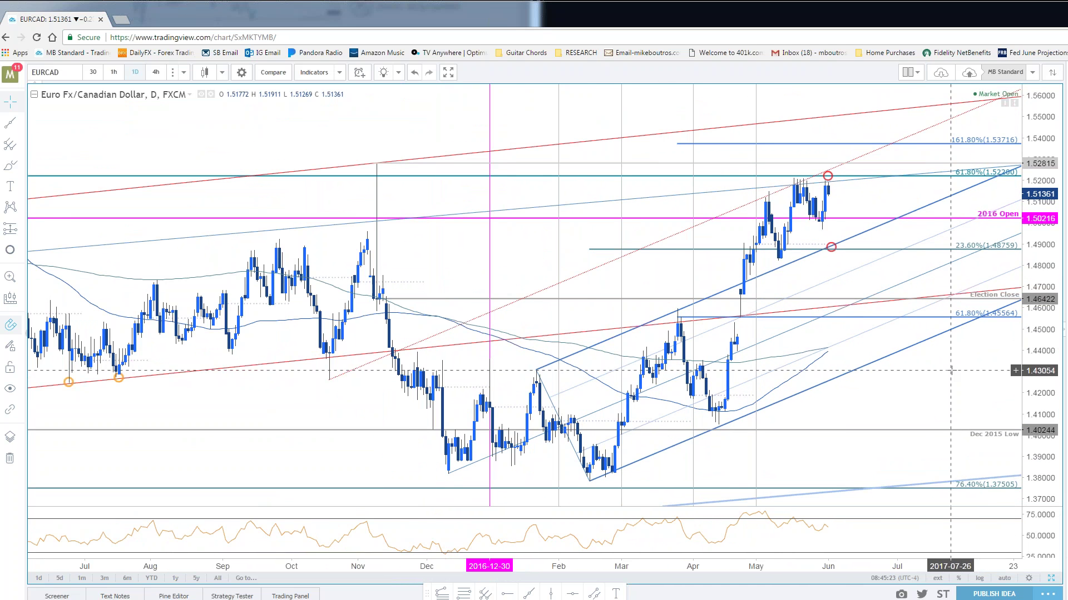
scroll(951, 371, "down", 4)
scroll(960, 396, "up", 4)
left_click_drag(960, 395, 942, 383)
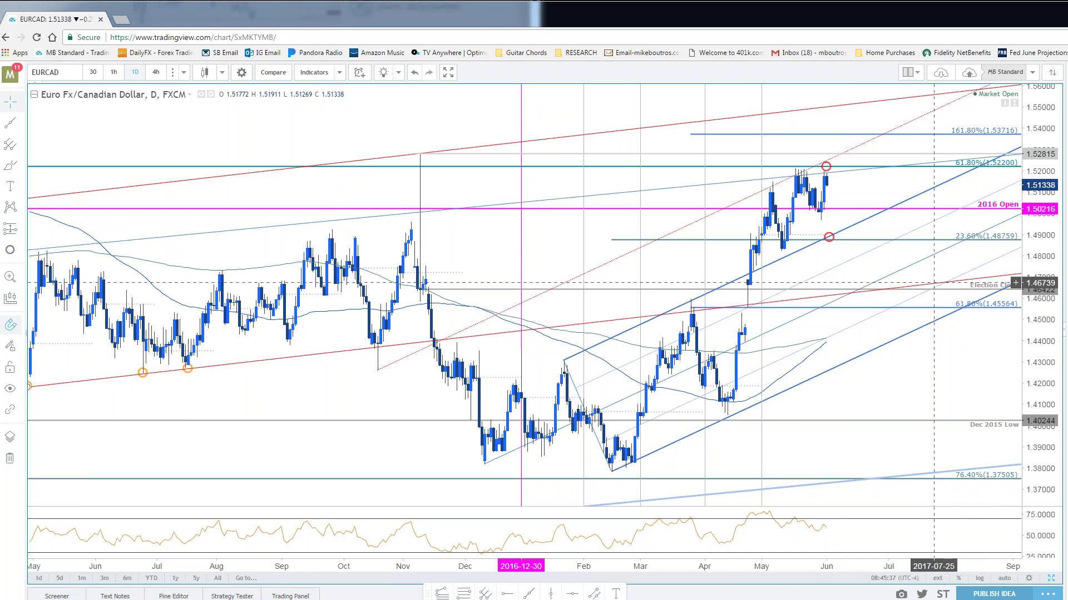
scroll(918, 359, "down", 3)
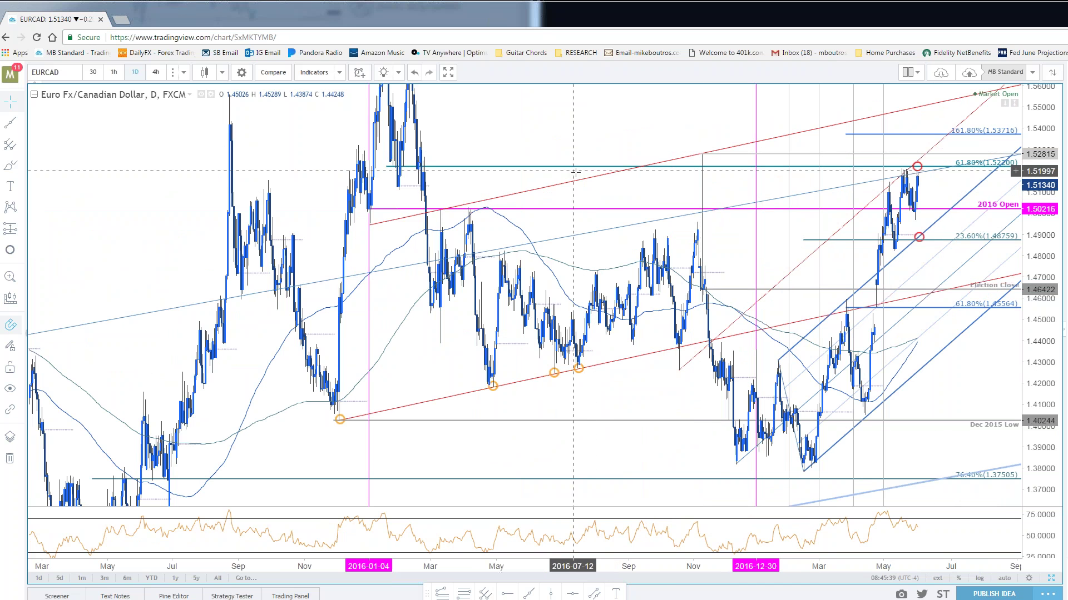
scroll(857, 222, "up", 2)
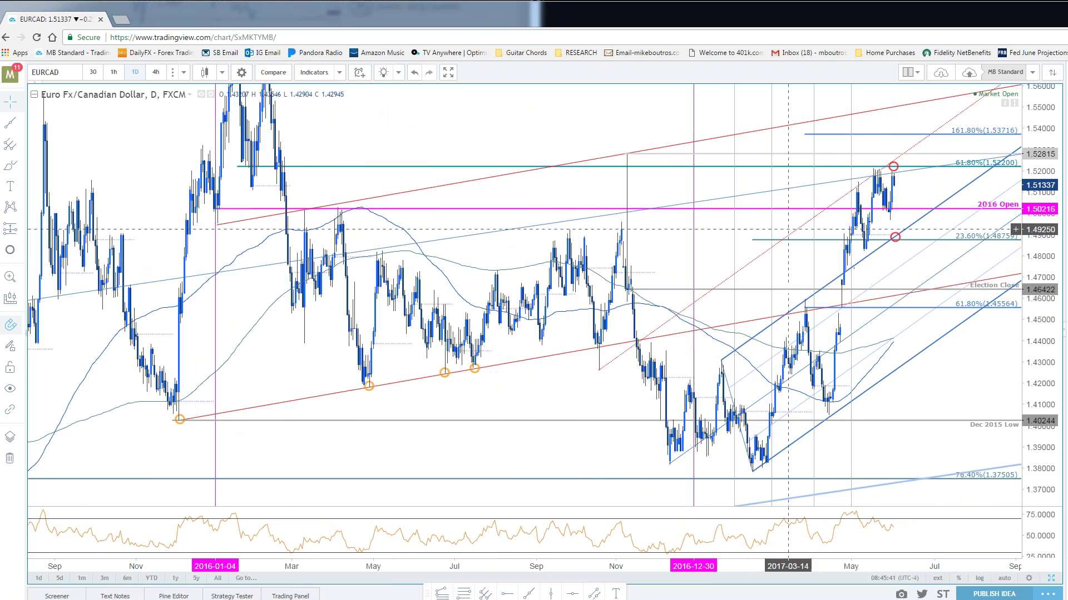
scroll(897, 277, "up", 3)
scroll(897, 277, "down", 3)
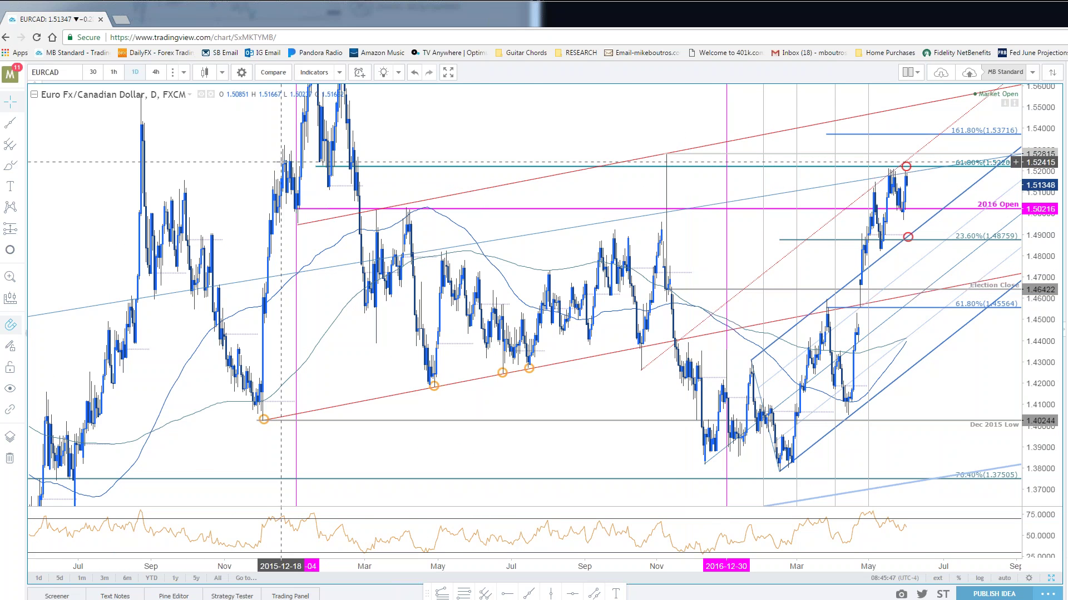
scroll(890, 209, "up", 2)
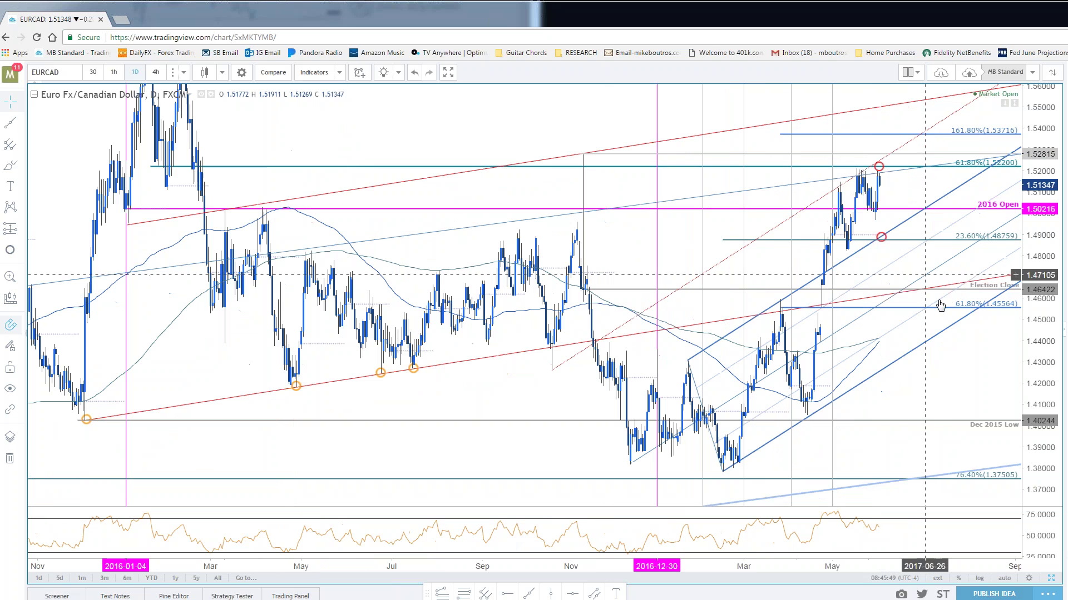
scroll(752, 240, "down", 5)
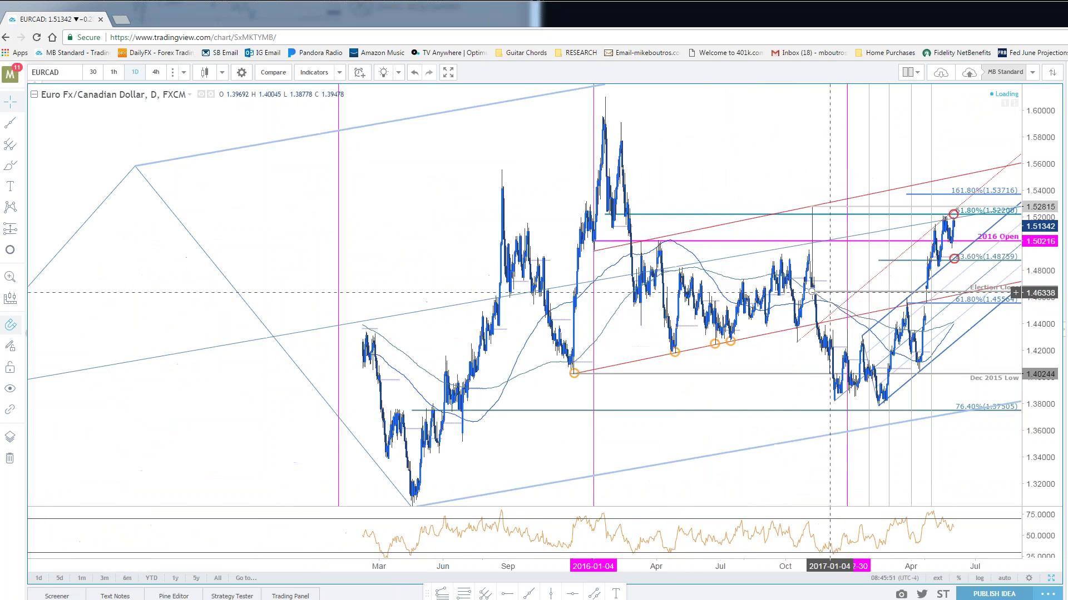
scroll(752, 240, "down", 6)
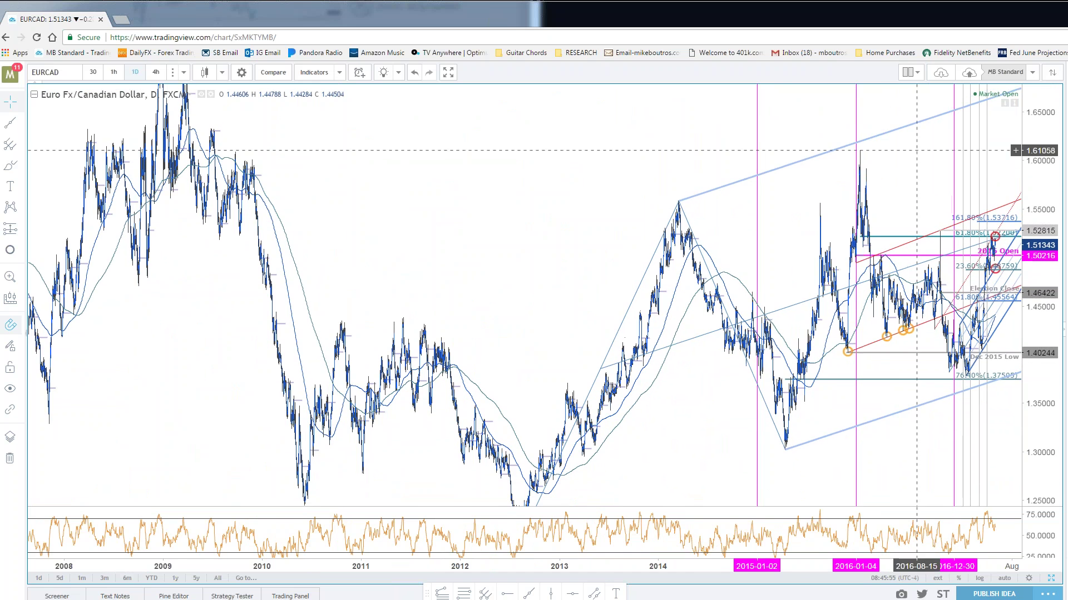
scroll(902, 273, "up", 4)
left_click_drag(418, 425, 410, 389)
scroll(288, 424, "up", 2)
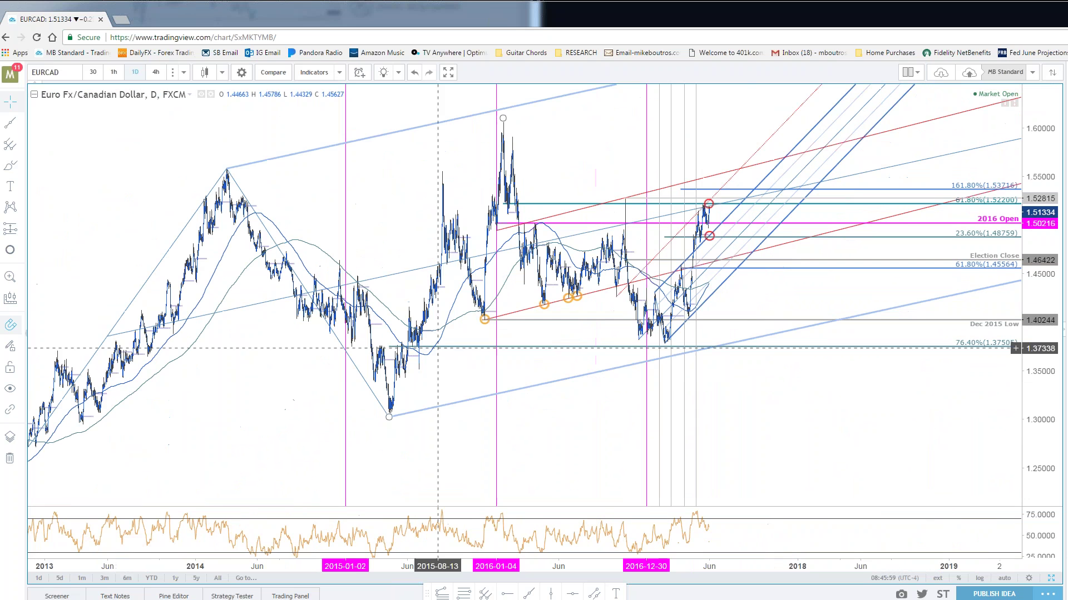
scroll(117, 524, "down", 1)
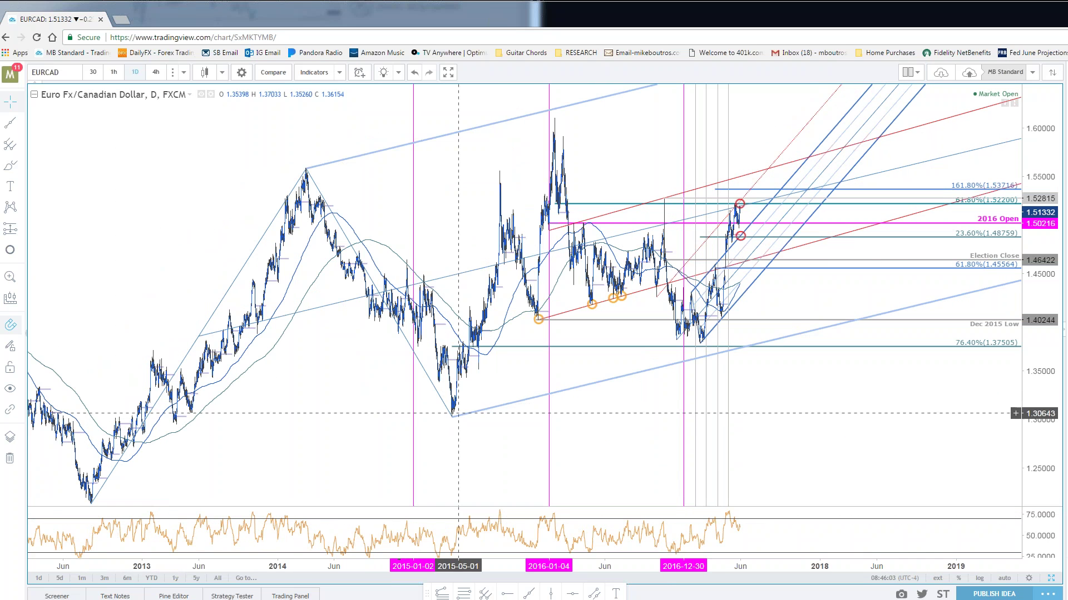
scroll(345, 339, "up", 1)
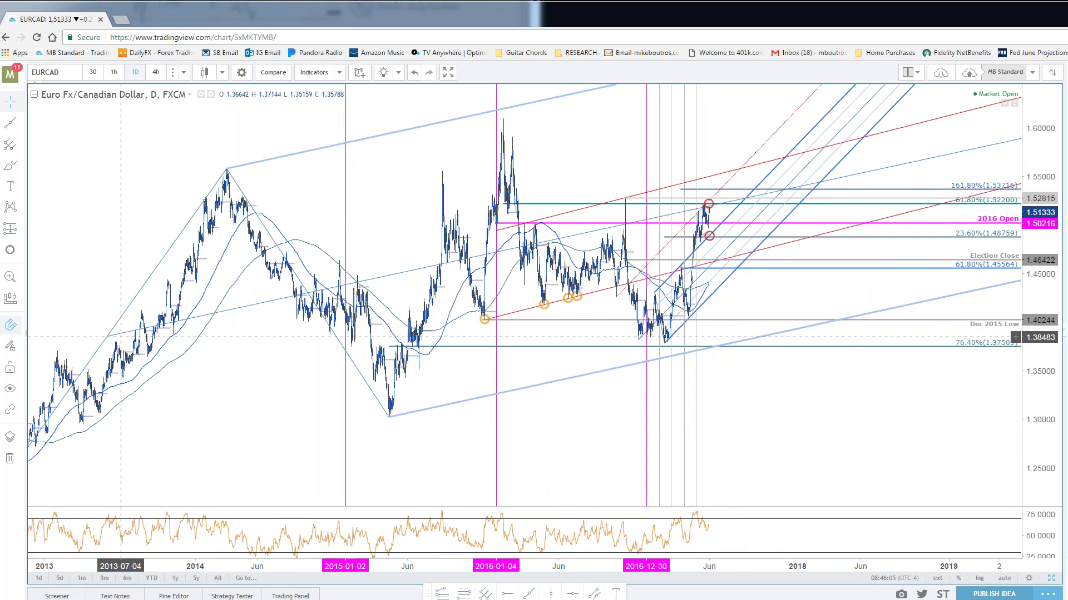
left_click(709, 205)
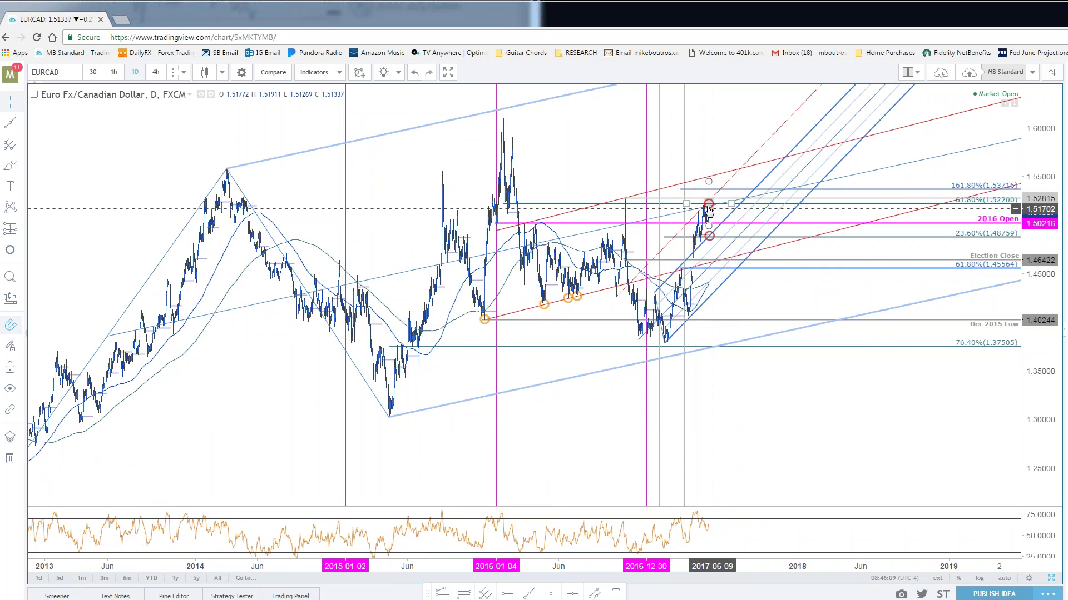
scroll(753, 340, "up", 5)
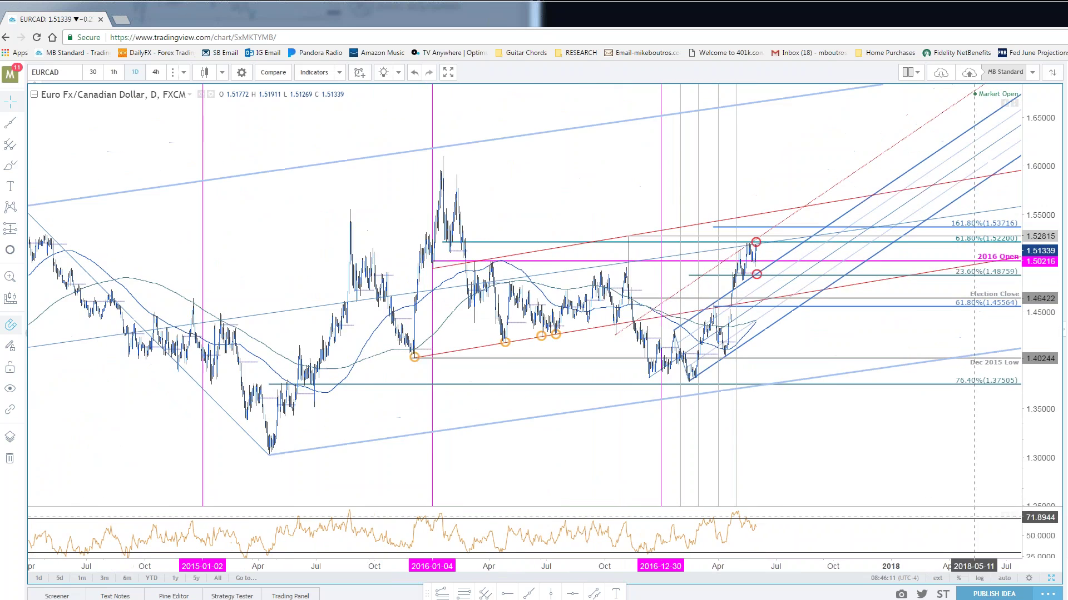
left_click_drag(1060, 445, 1059, 423)
scroll(696, 405, "up", 10)
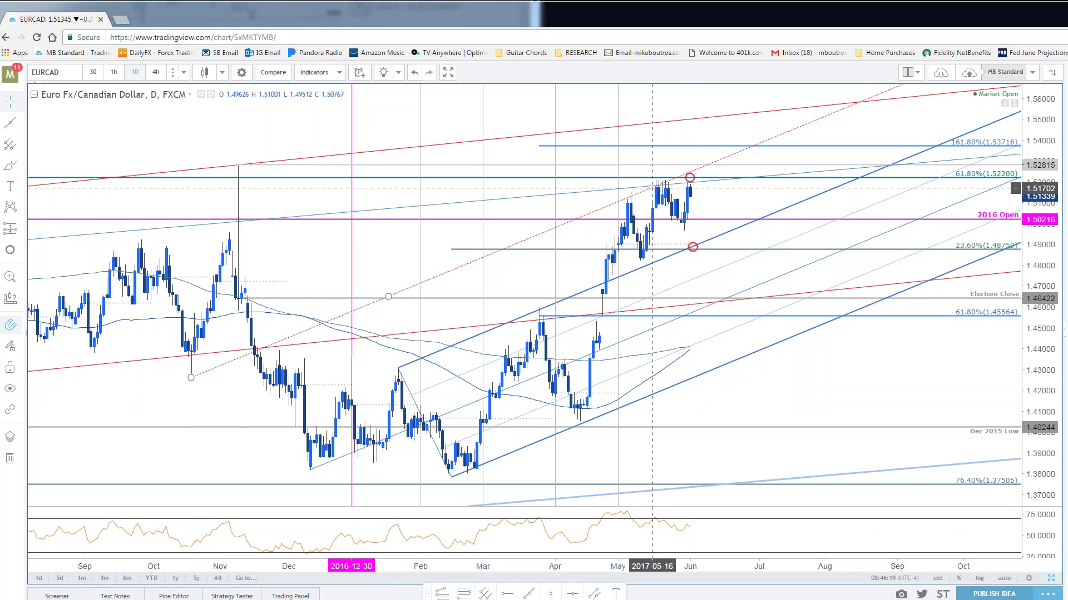
left_click(689, 176)
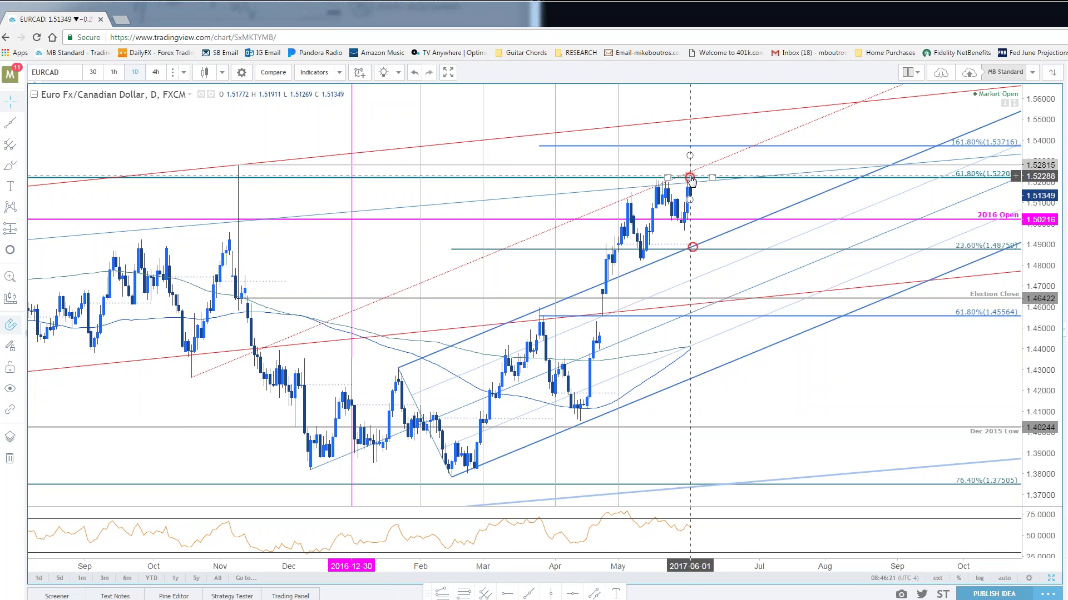
scroll(903, 421, "up", 1)
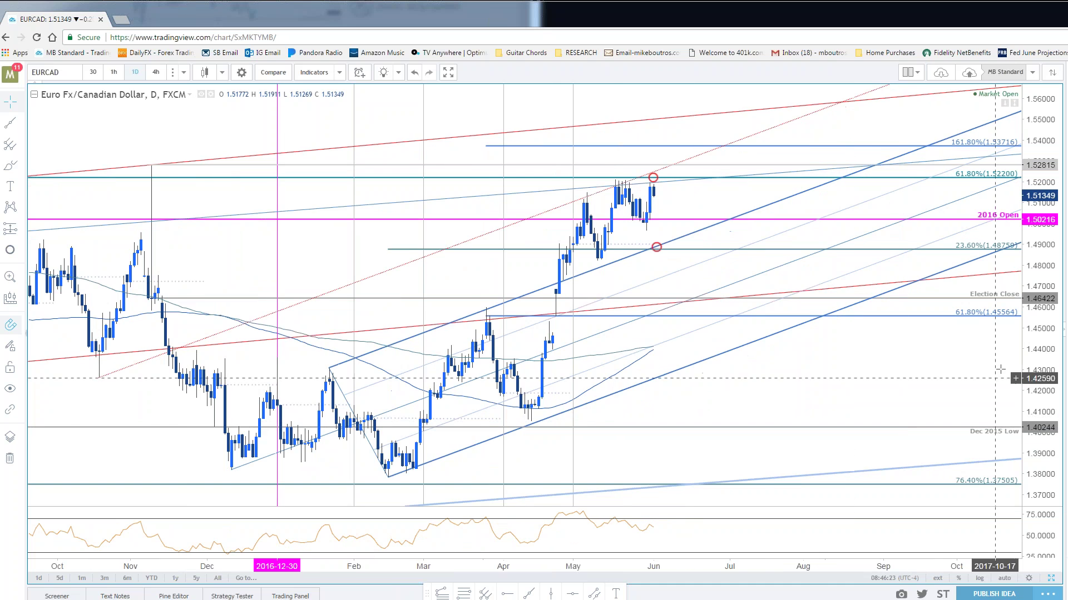
left_click_drag(903, 421, 961, 424)
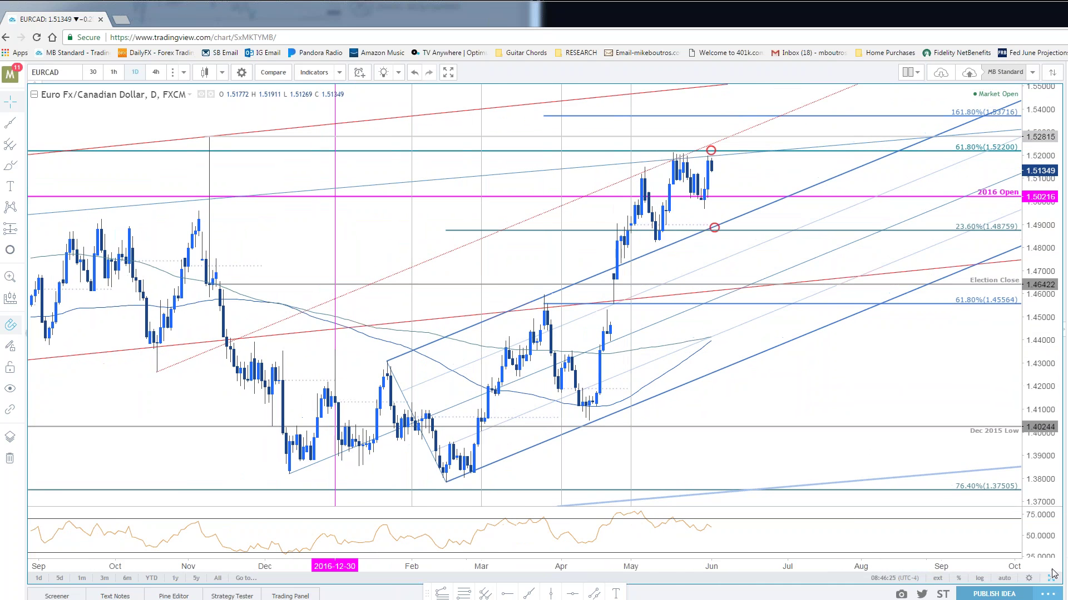
type("240")
key("Return")
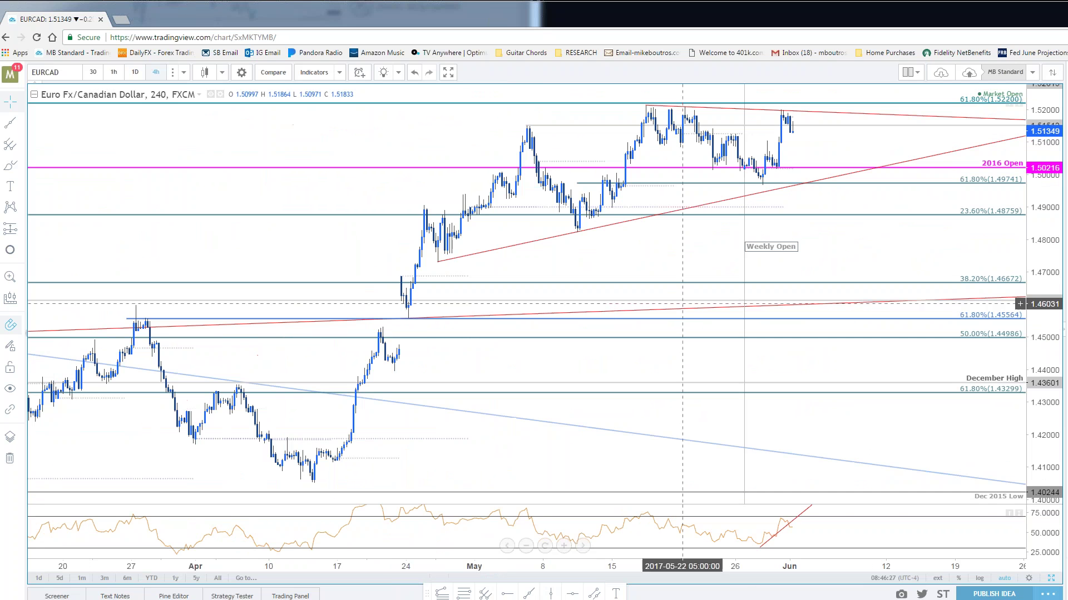
- In the blog, close the AUDUSD lightbox and enlarge the EURCAD 240min chart image
key("alt+Tab")
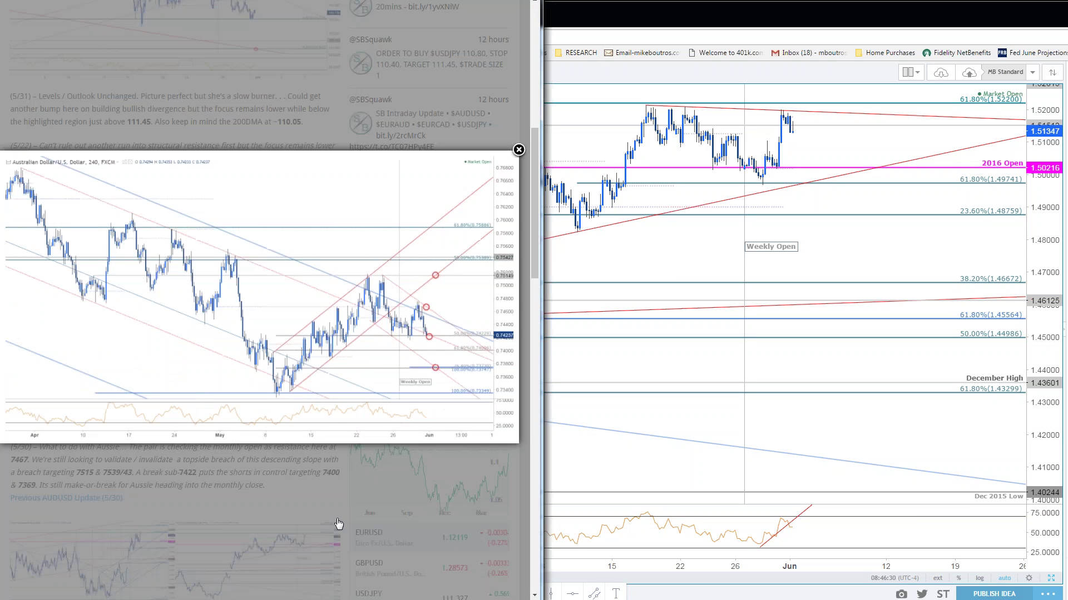
left_click(338, 530)
scroll(338, 530, "down", 8)
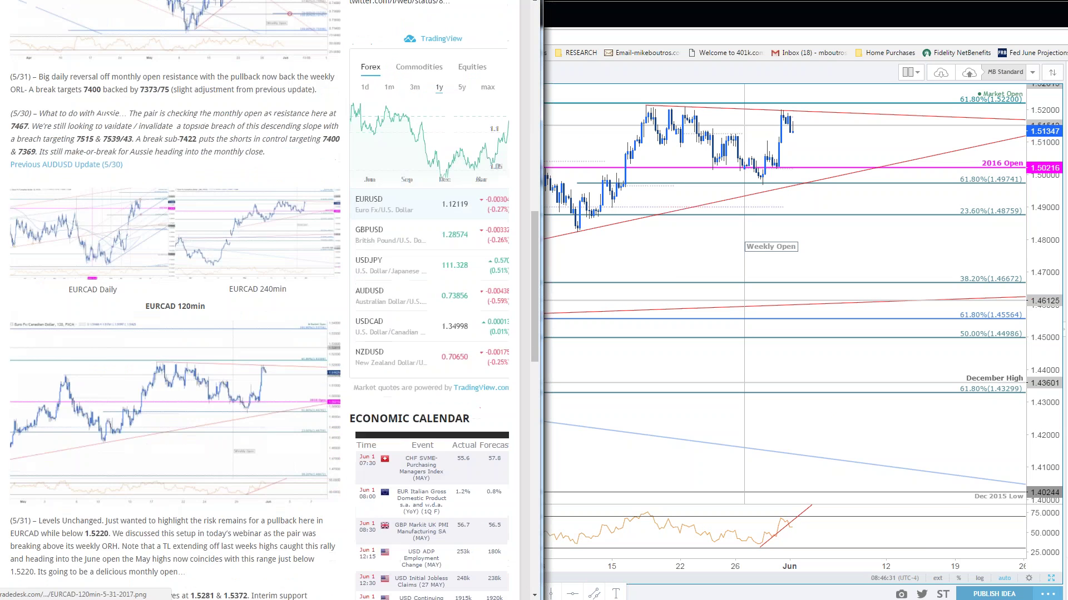
left_click(258, 298)
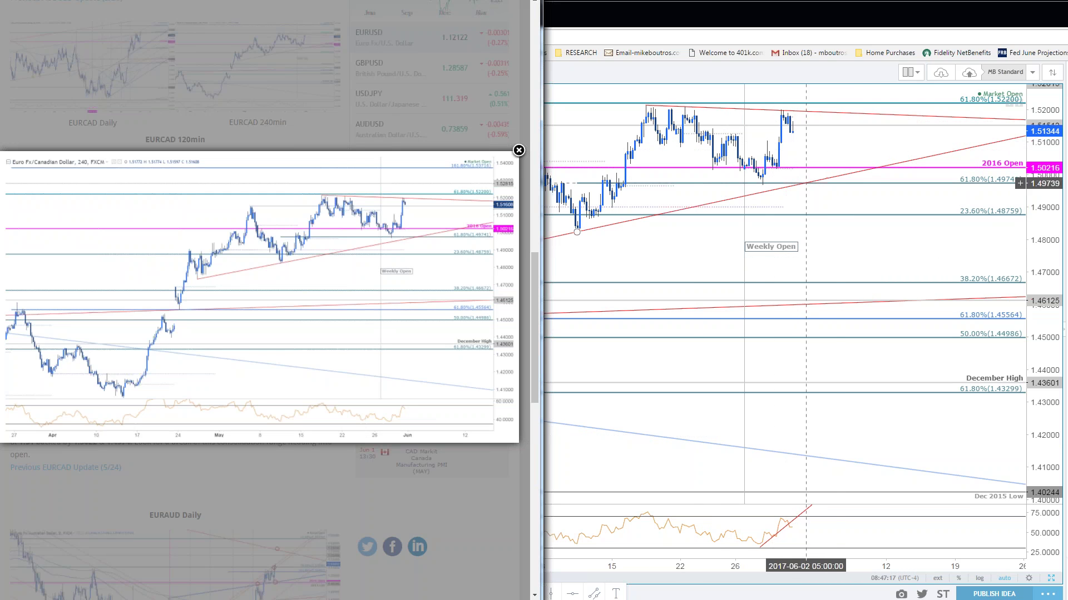
- Enlarge the blog's EURCAD 120min chart, then pan TradingView's EURCAD chart to the 161.8% level at 1.53716
left_click(281, 302)
left_click(210, 295)
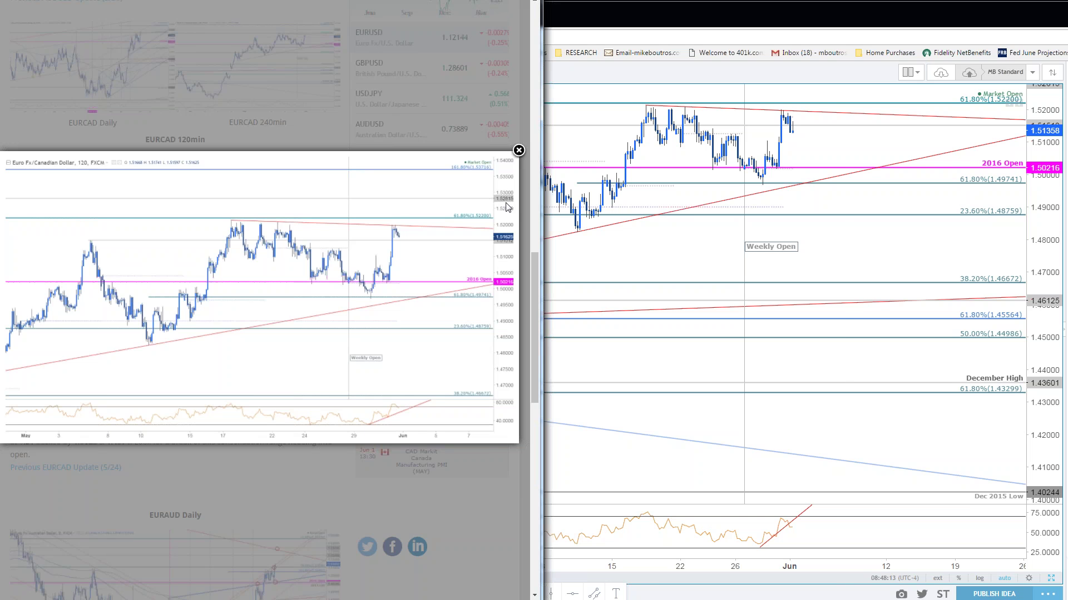
left_click(848, 317)
mouse_move(996, 312)
left_mouse_down()
mouse_move(1001, 353)
mouse_move(991, 301)
left_mouse_up()
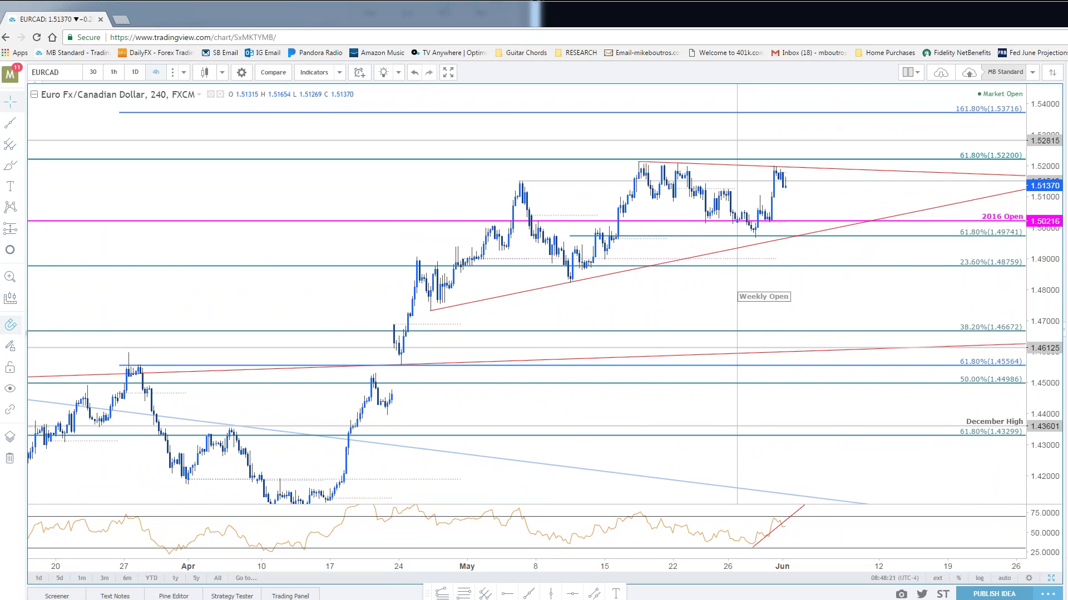
- Show the EURCAD 4-hour and daily charts side by side and pan both views
key("alt+Return")
scroll(995, 393, "down", 3)
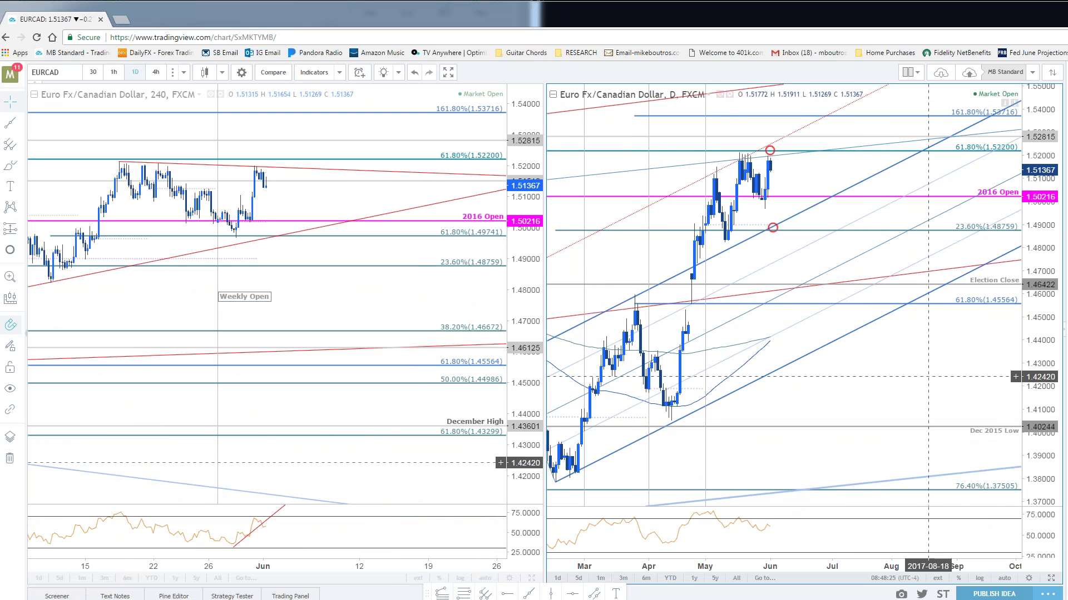
left_click_drag(926, 340, 971, 343)
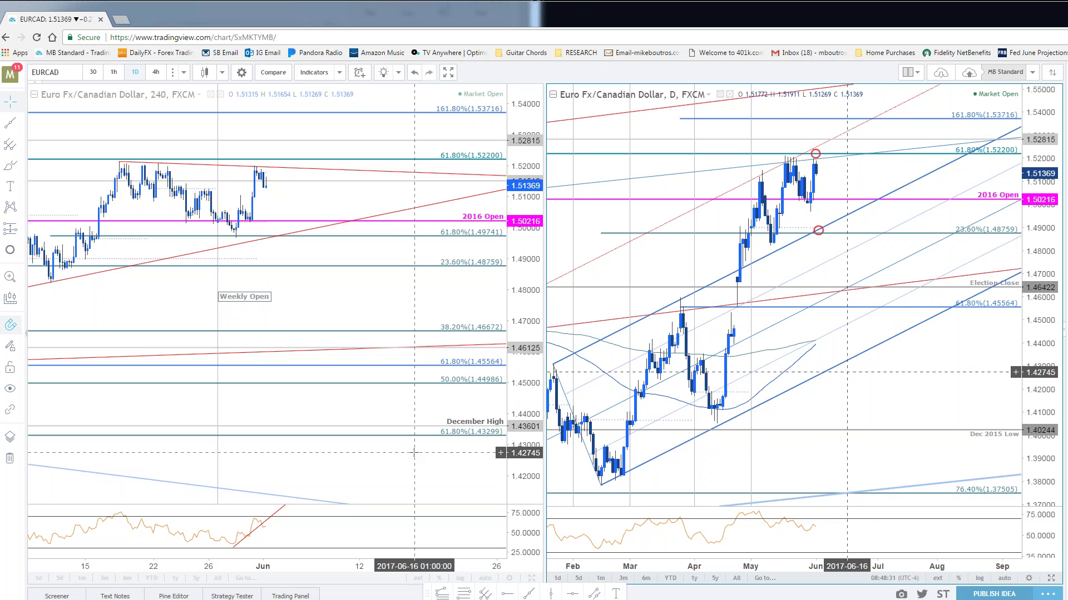
left_click_drag(304, 258, 399, 285)
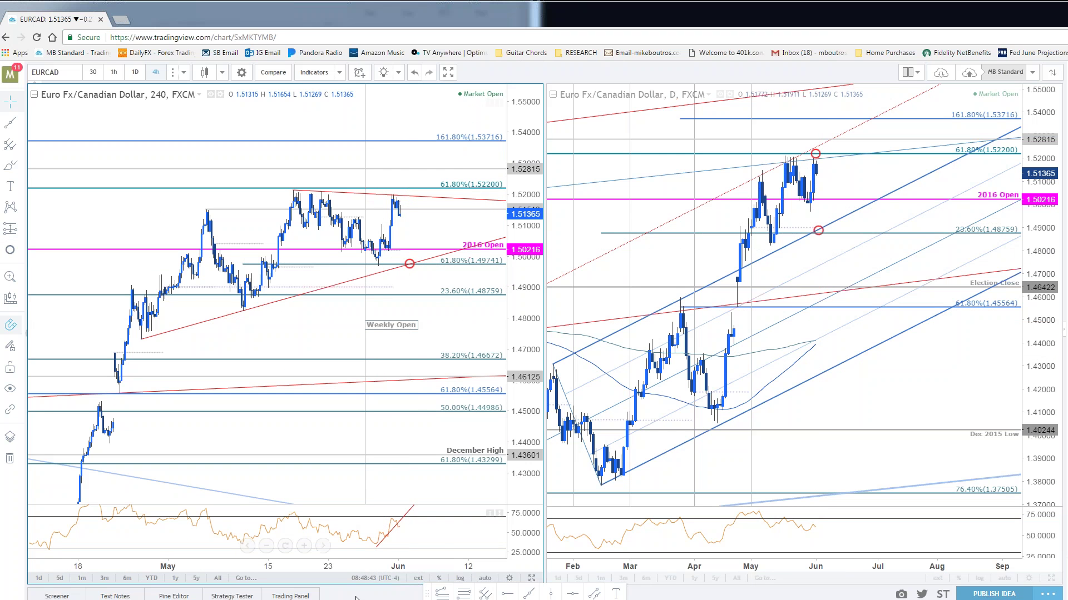
scroll(453, 371, "up", 1)
scroll(453, 370, "up", 1)
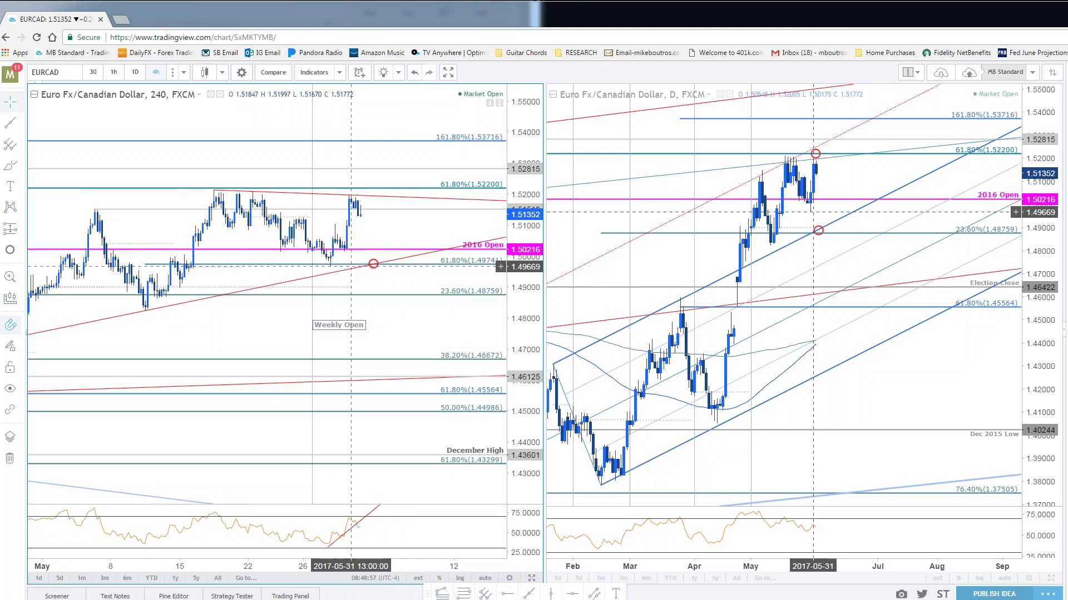
- Select the red circle at 1.4974 and zoom in on the daily chart
left_click(375, 265)
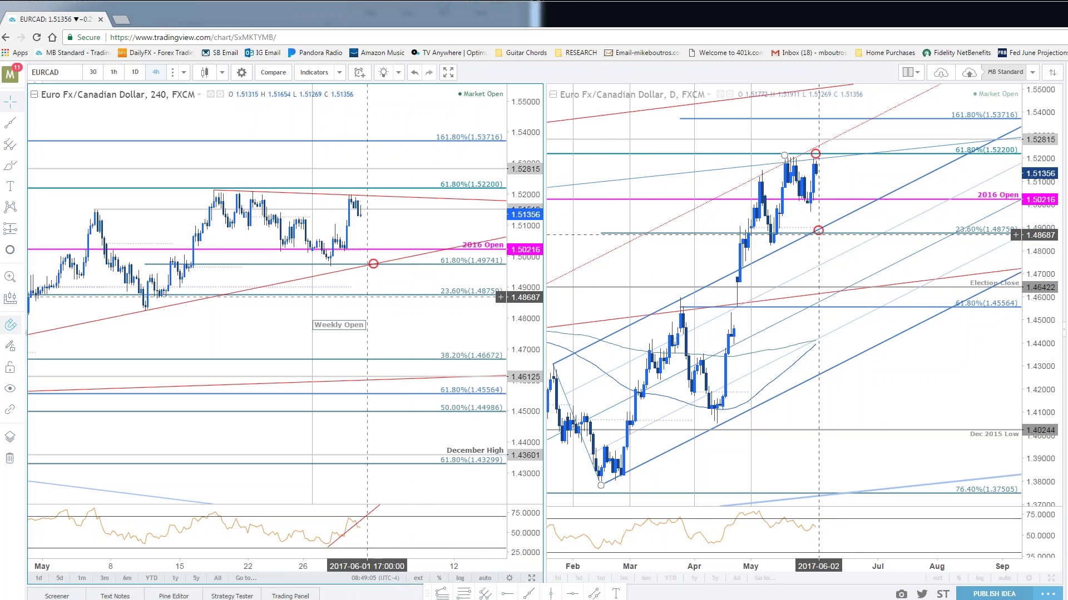
left_click(855, 196)
scroll(855, 197, "up", 1)
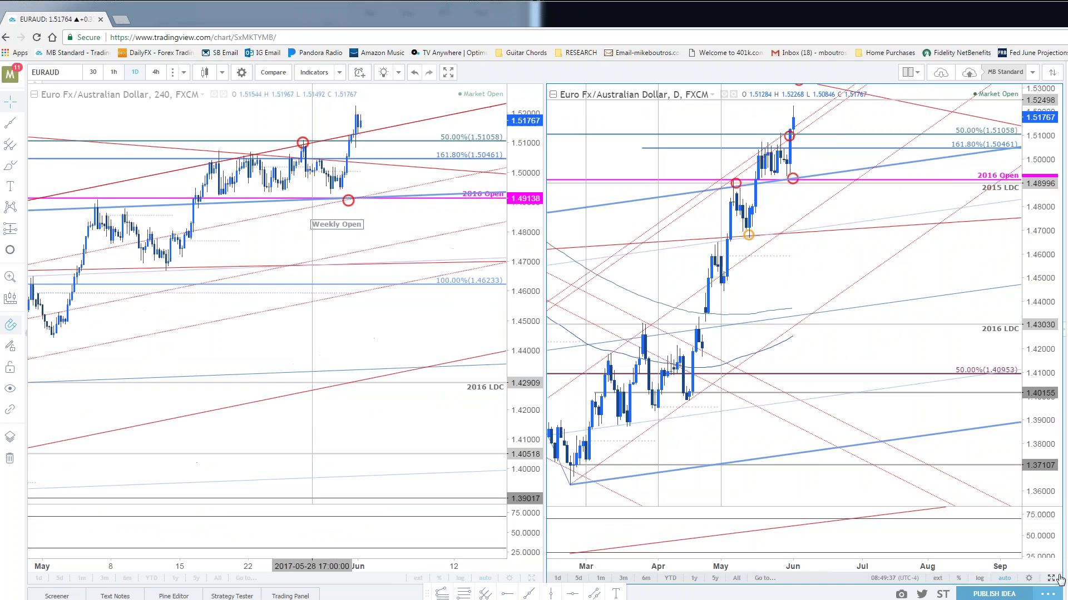
- On the full-window EURAUD daily chart, select the red circle near 1.51 and the 161.8% Fibonacci extension
scroll(934, 299, "up", 2)
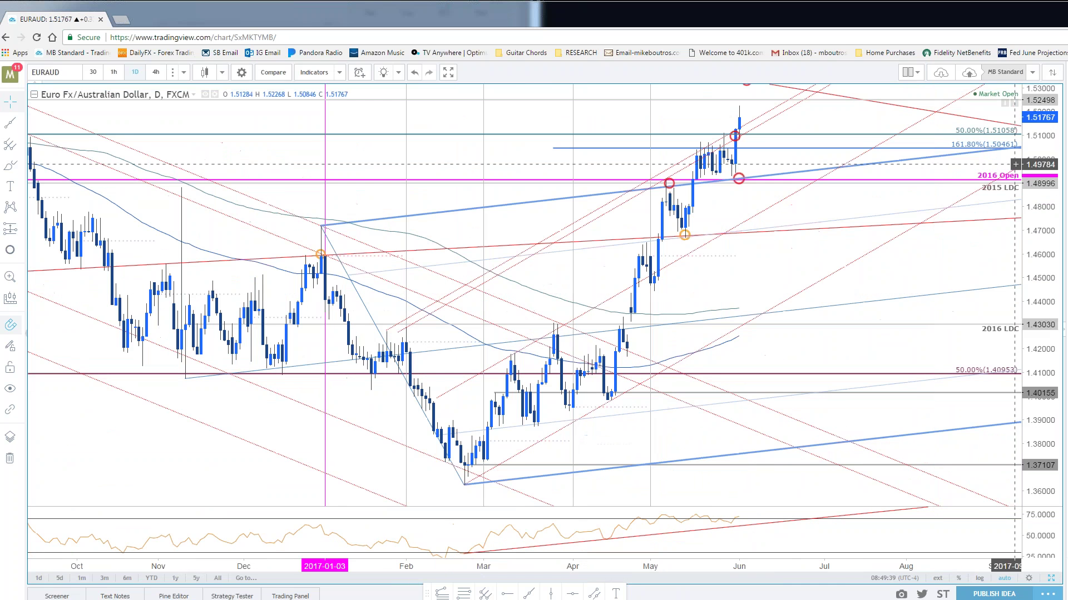
scroll(983, 295, "down", 3)
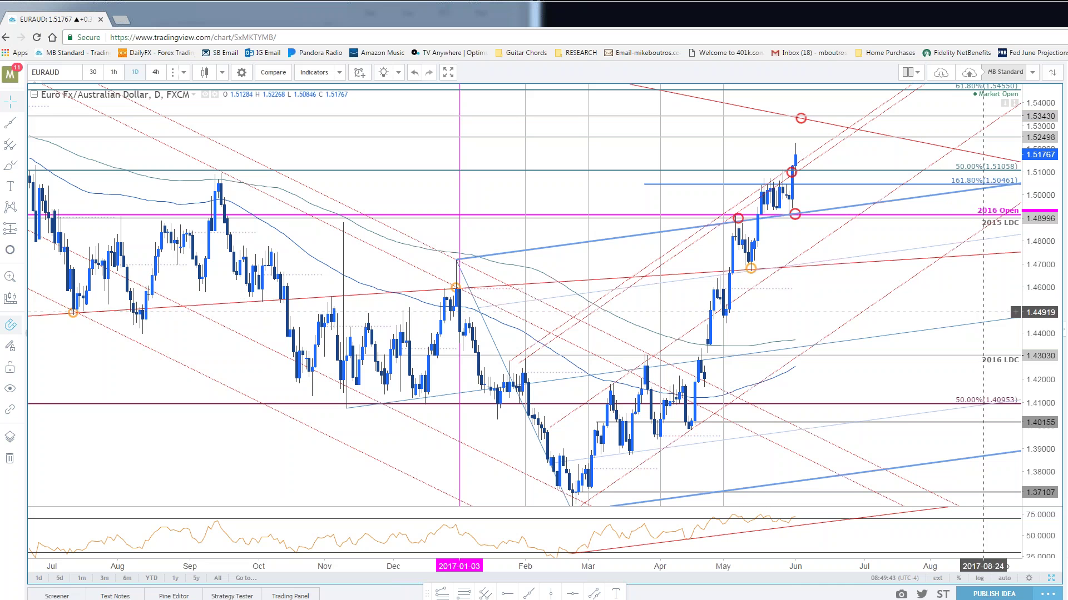
left_click_drag(983, 314, 980, 321)
left_click(790, 183)
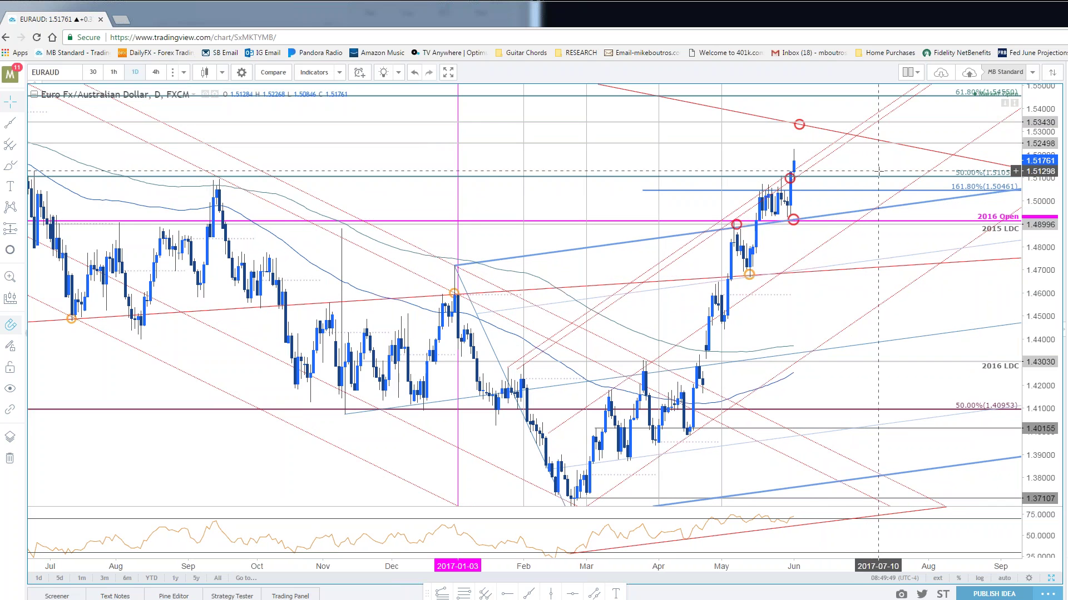
left_click(840, 191)
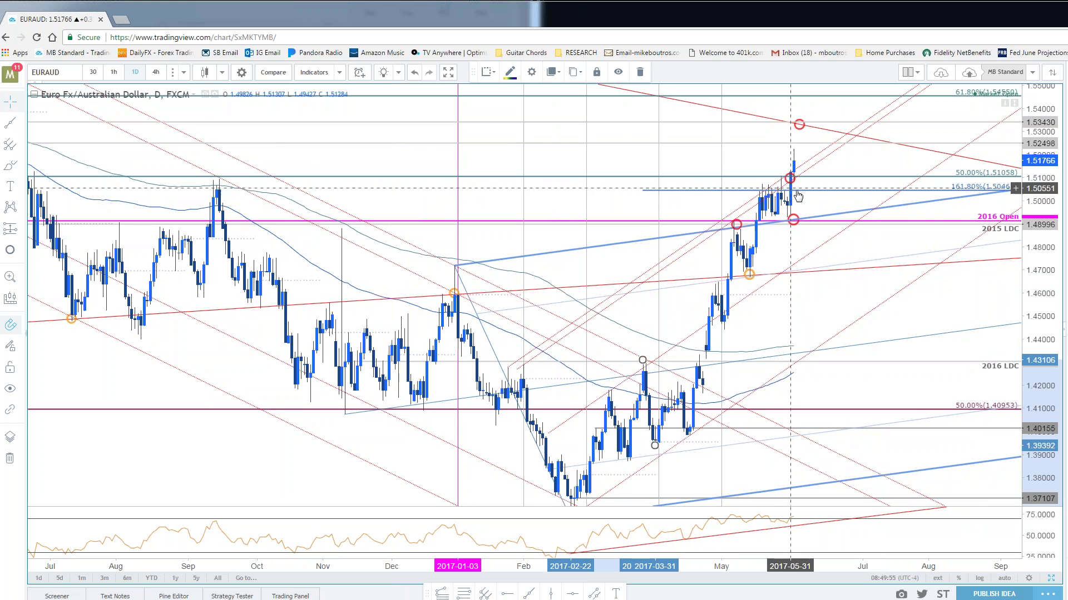
key("alt+Tab")
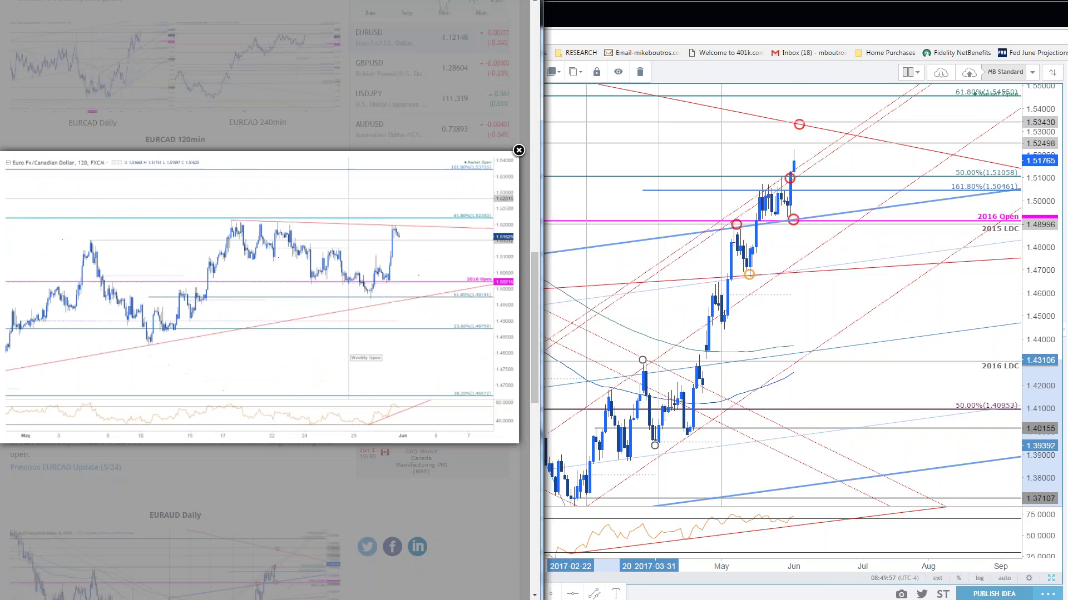
- Close the EURCAD lightbox, highlight the EURAUD Daily resistance note and enlarge its chart image
left_click(519, 151)
scroll(299, 346, "down", 5)
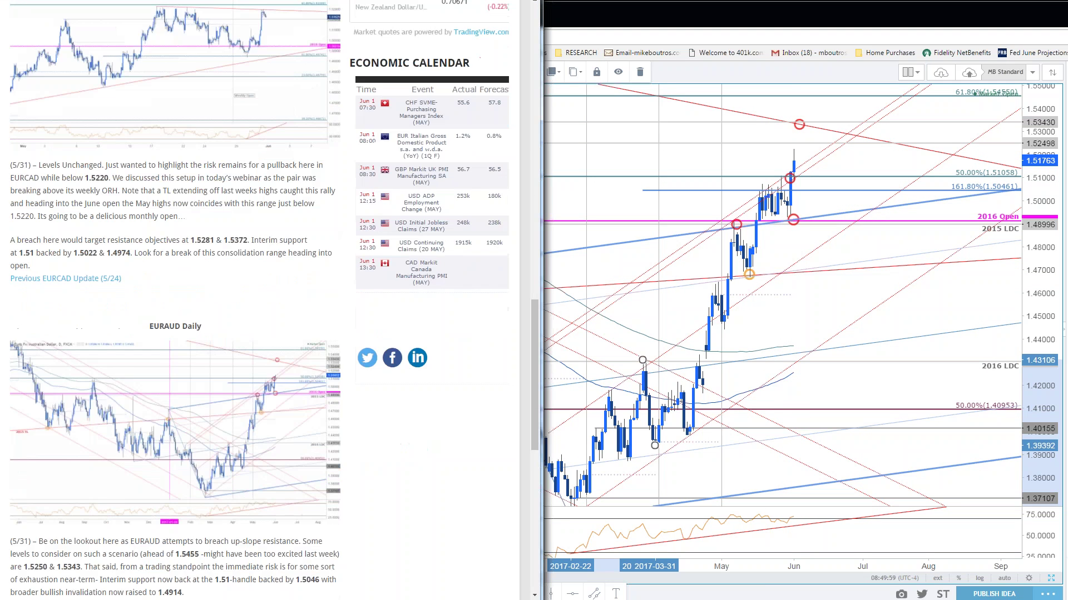
scroll(298, 346, "down", 2)
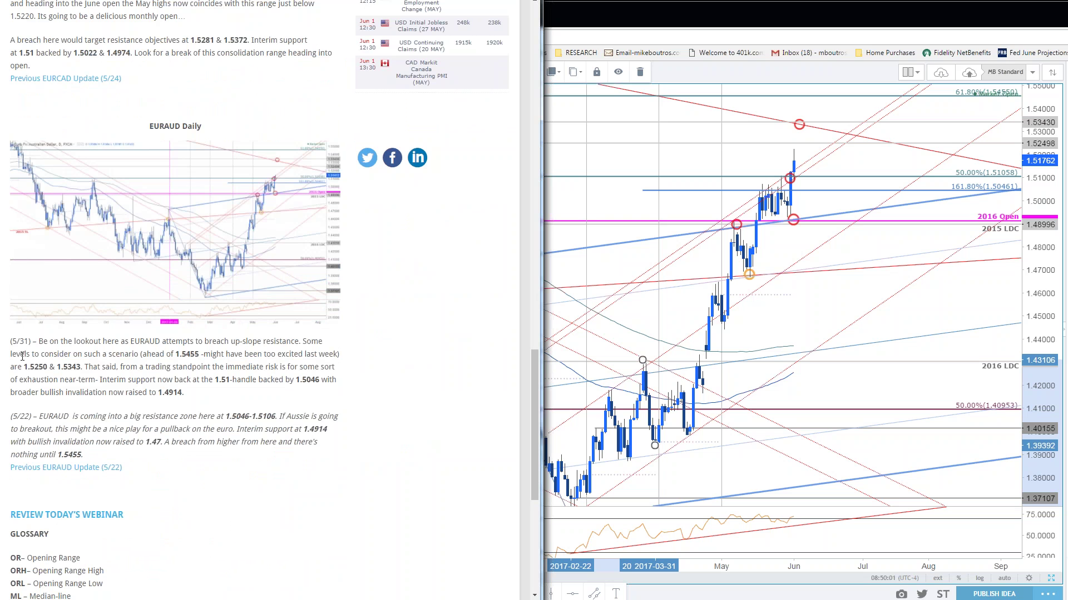
left_click_drag(42, 341, 226, 356)
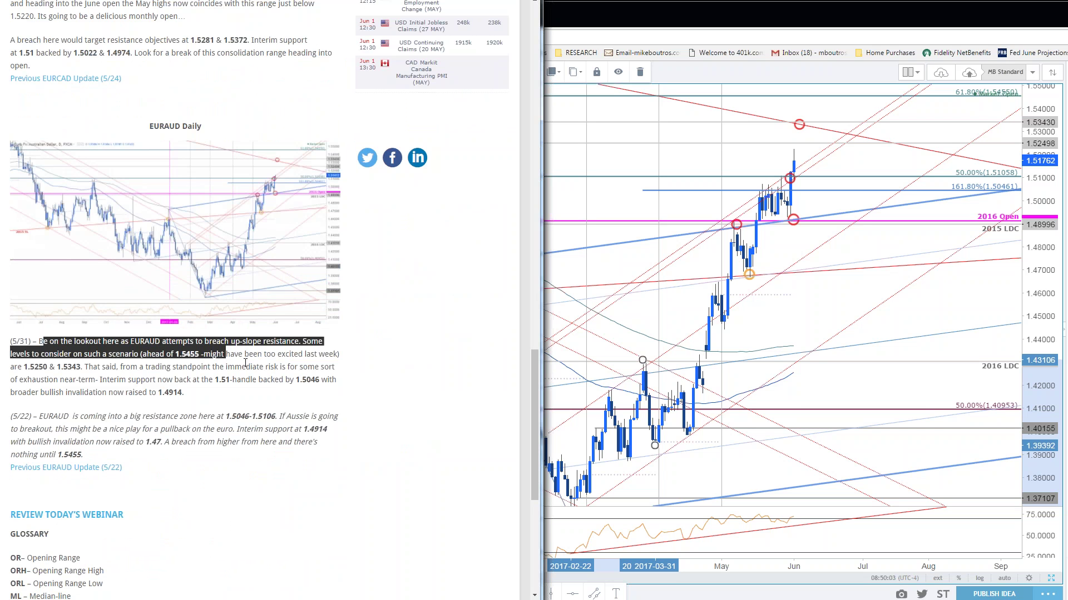
left_click(257, 294)
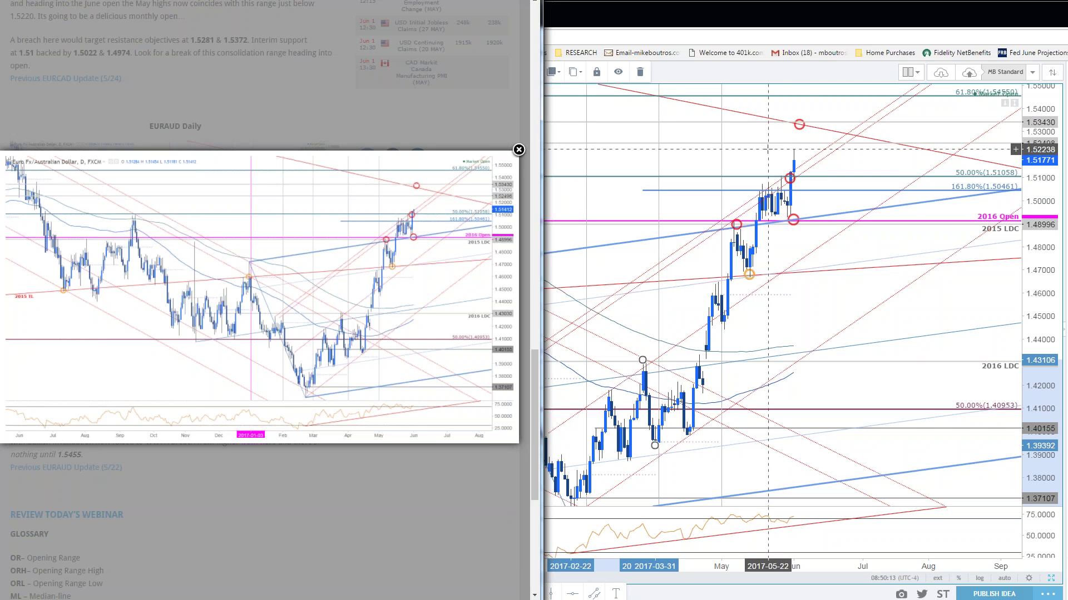
left_click(794, 174)
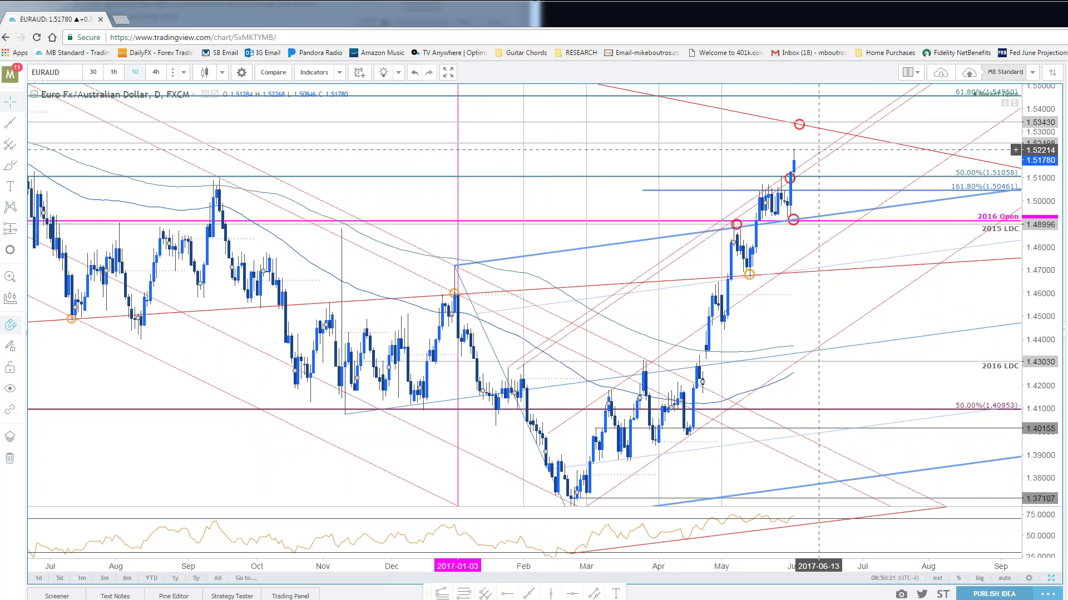
- Split into EURAUD 240-minute and daily charts and pan the 240-minute chart to the 61.8% level at 1.54550
right_click(896, 537)
left_click(896, 536)
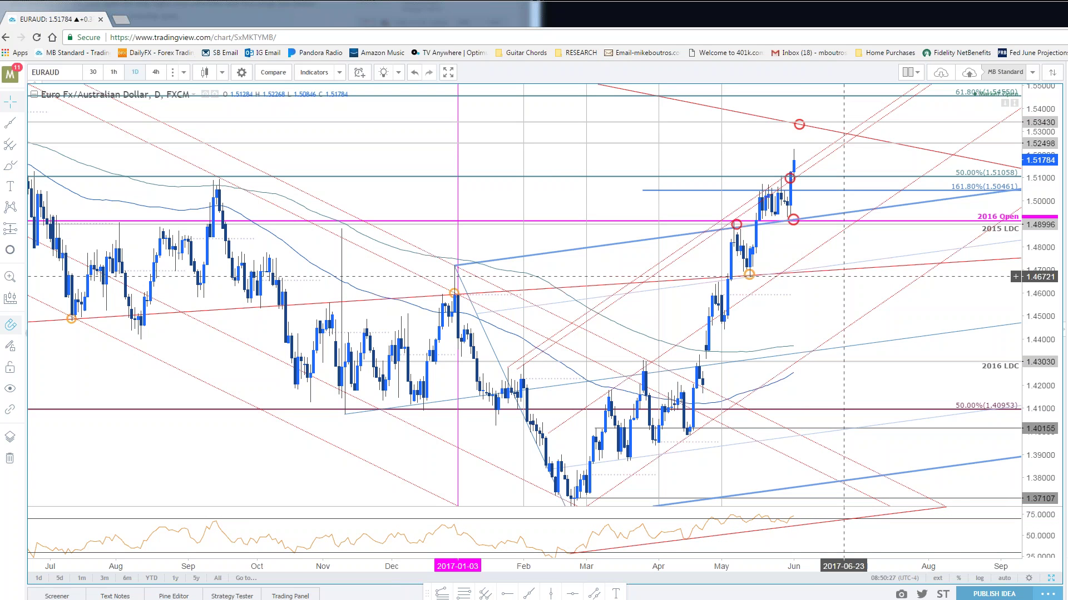
key("alt+Enter")
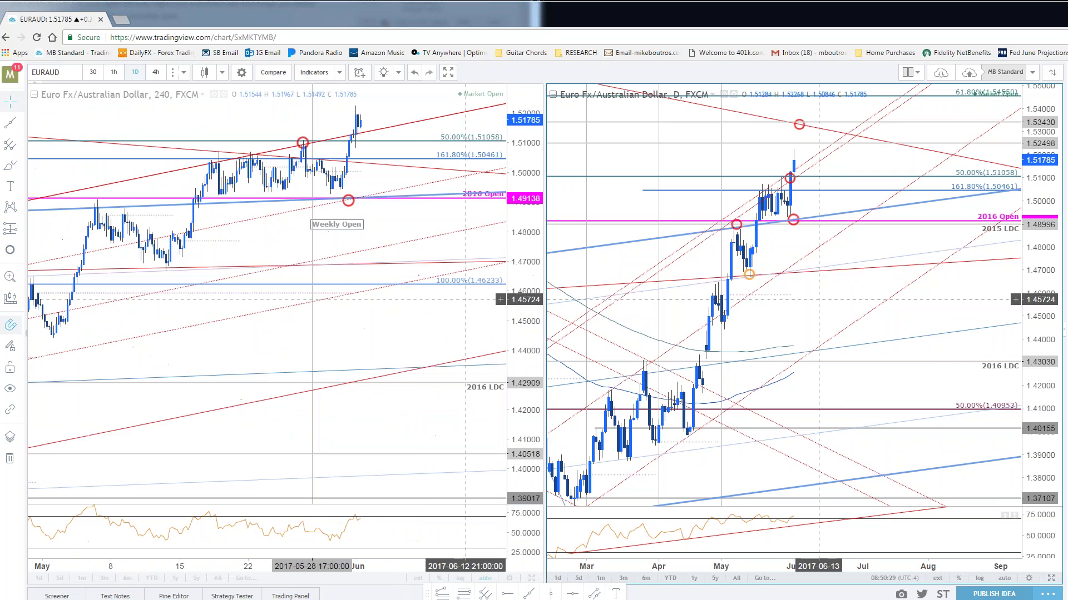
left_click_drag(417, 225, 431, 362)
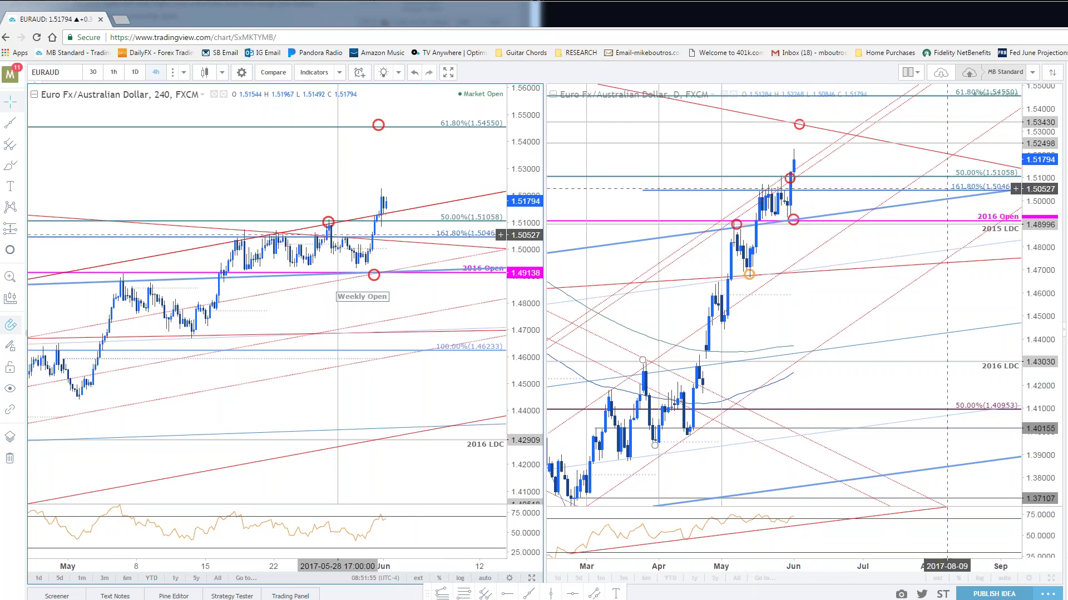
- Zoom the daily chart out to 2015 history and stretch its price scale vertically
scroll(963, 273, "down", 2)
left_click(962, 272)
scroll(962, 273, "down", 5)
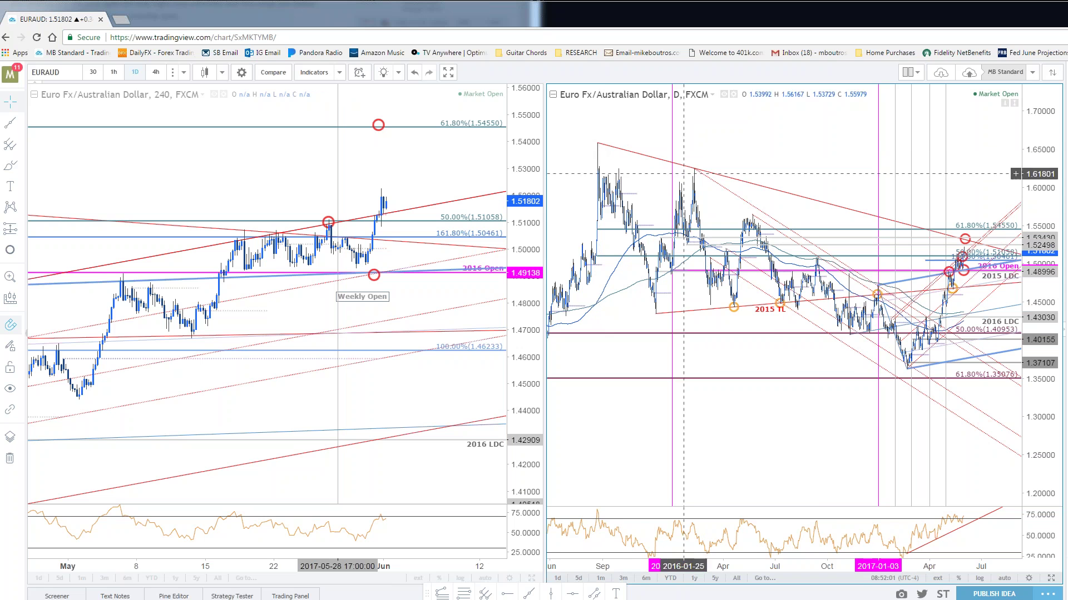
scroll(986, 410, "up", 2)
left_click_drag(1034, 409, 1034, 214)
scroll(1015, 215, "up", 2)
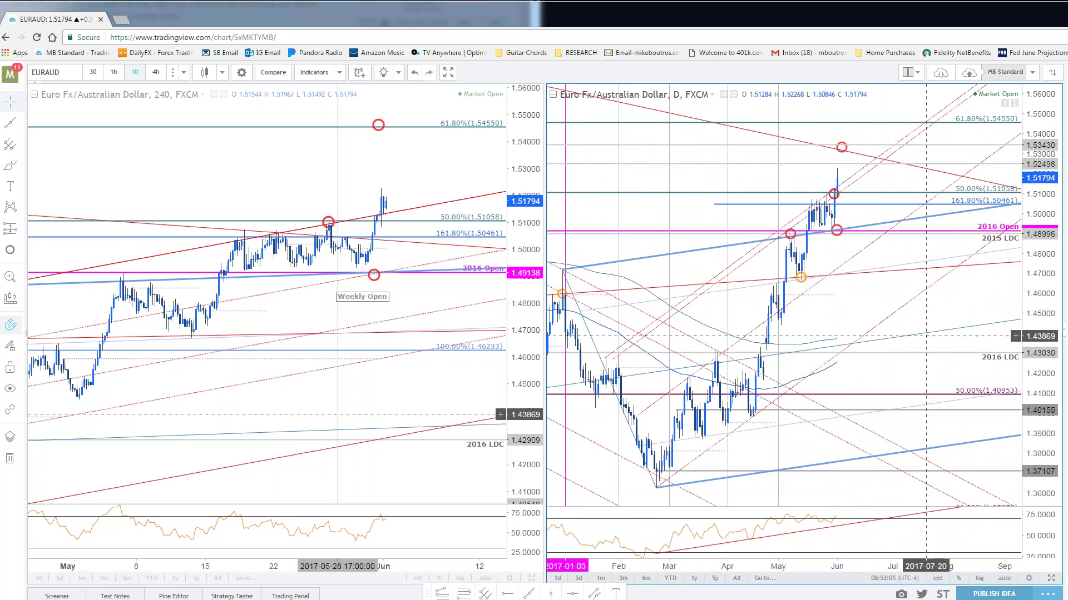
scroll(1015, 311, "up", 2)
scroll(973, 354, "up", 1)
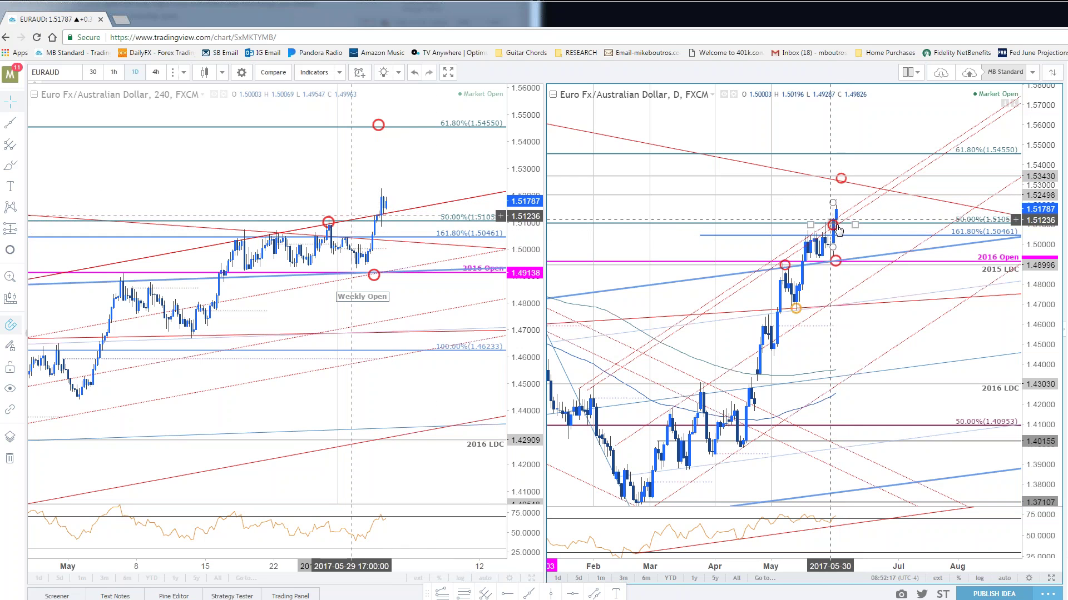
- Pan the daily chart to span December through July
left_click_drag(900, 214, 995, 218)
scroll(996, 219, "up", 1)
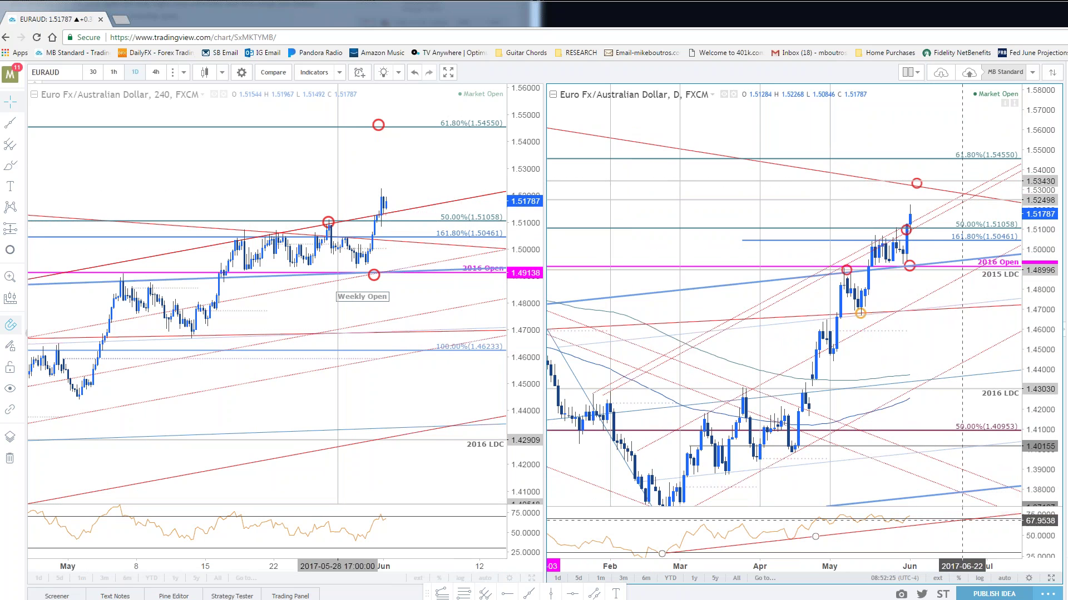
scroll(923, 502, "down", 4)
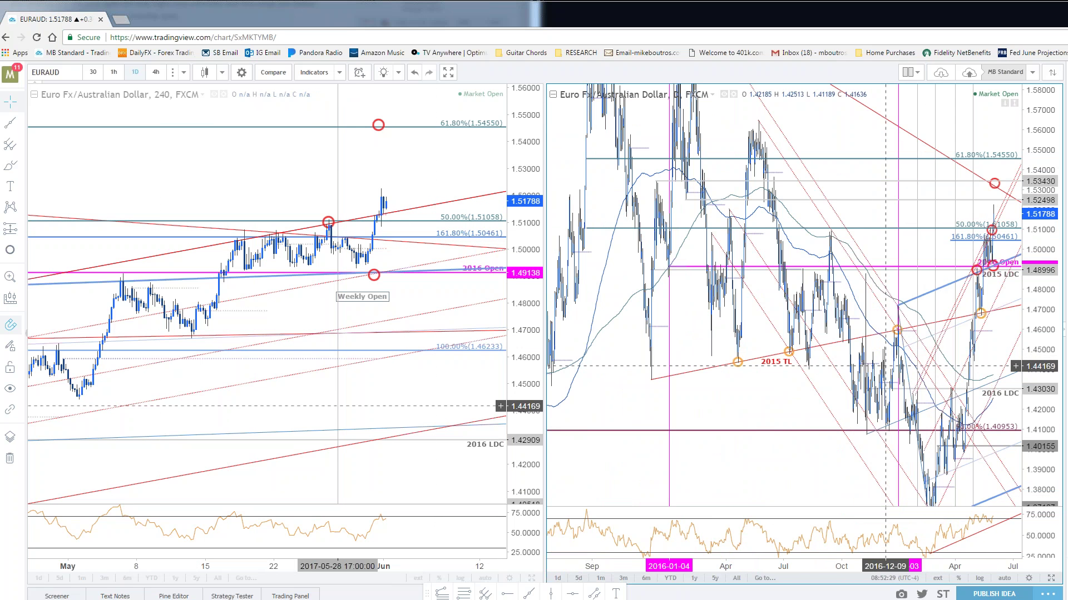
scroll(885, 365, "up", 4)
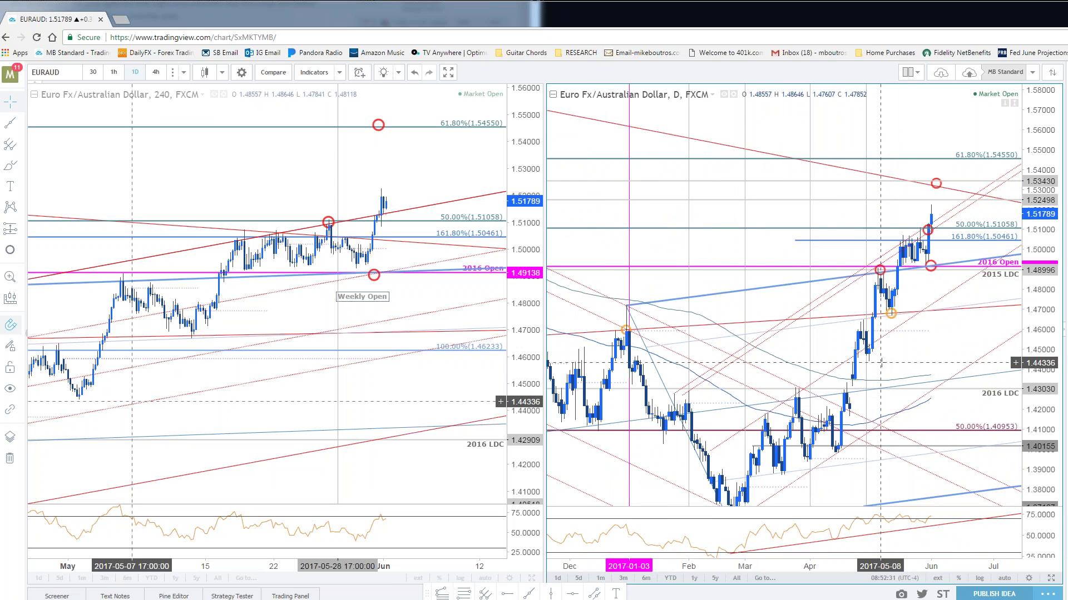
mouse_move(414, 173)
left_mouse_down()
mouse_move(384, 173)
mouse_move(387, 141)
mouse_move(406, 161)
left_mouse_up()
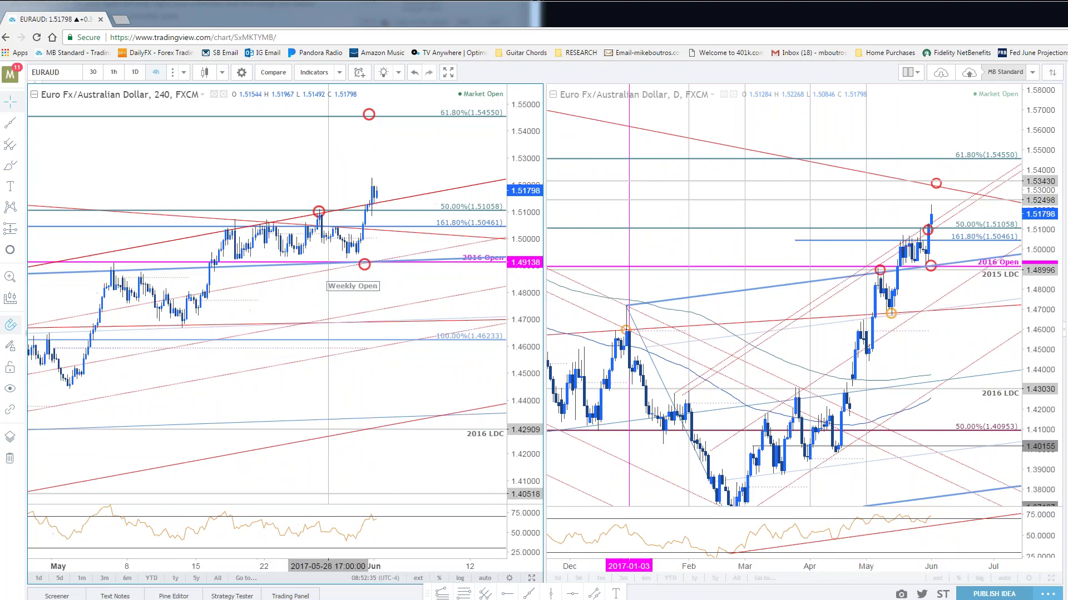
- Maximize the EURAUD 240-minute chart and pan it to show data back to March
left_click(531, 578)
left_click_drag(556, 389, 489, 225)
scroll(792, 274, "down", 3)
left_click(1019, 178)
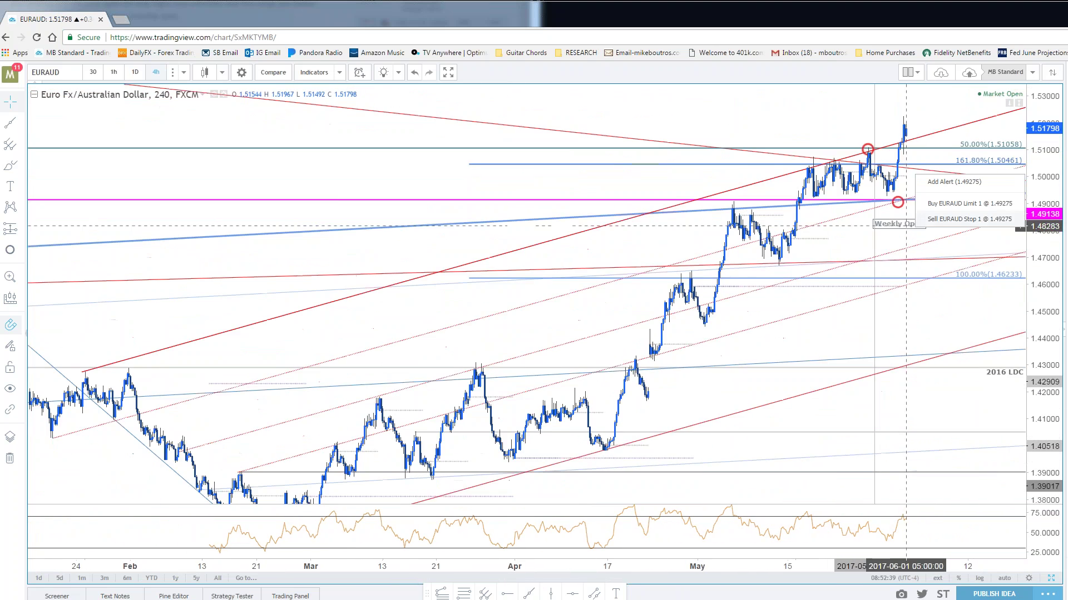
scroll(962, 264, "right", 5)
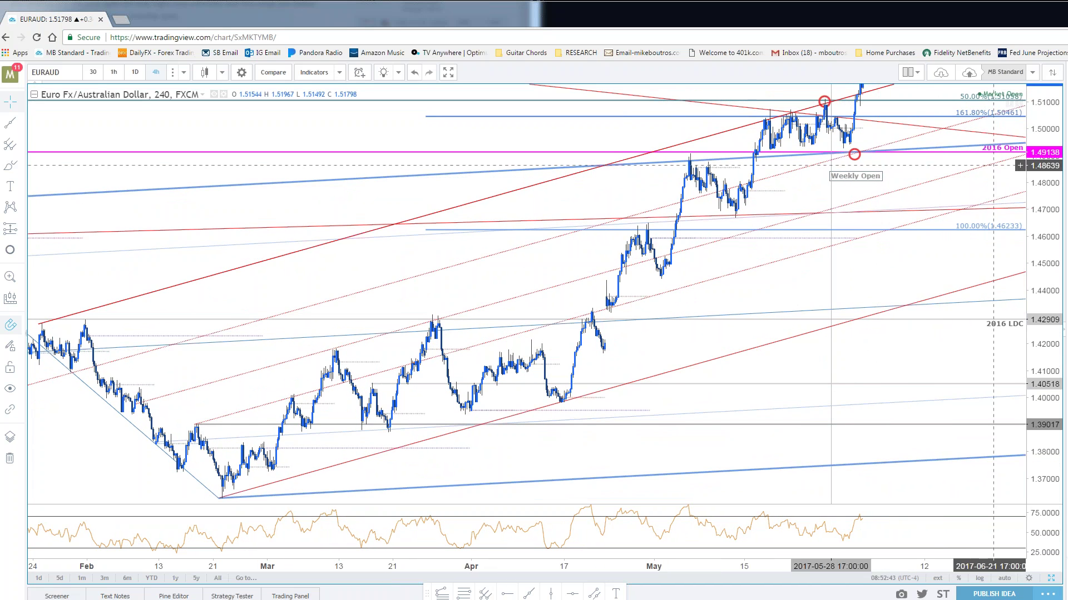
left_click_drag(963, 205, 947, 254)
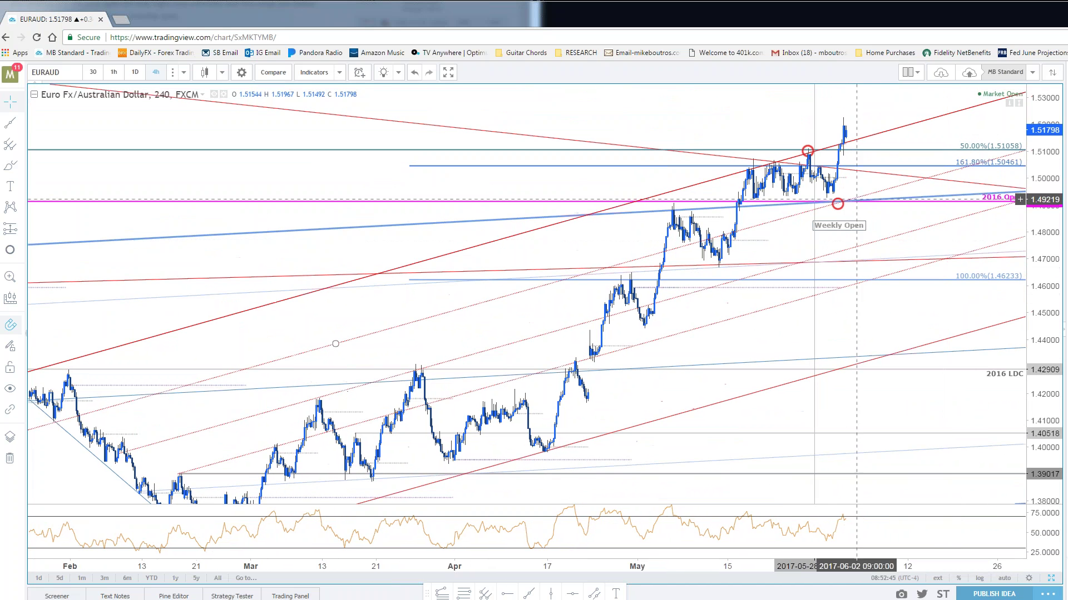
- Move the upper red circle onto the trendline breakout and recentre the price action
mouse_move(838, 211)
left_mouse_down()
mouse_move(844, 152)
mouse_move(813, 151)
mouse_move(841, 148)
mouse_move(851, 210)
mouse_move(853, 198)
left_mouse_up()
left_click(823, 249)
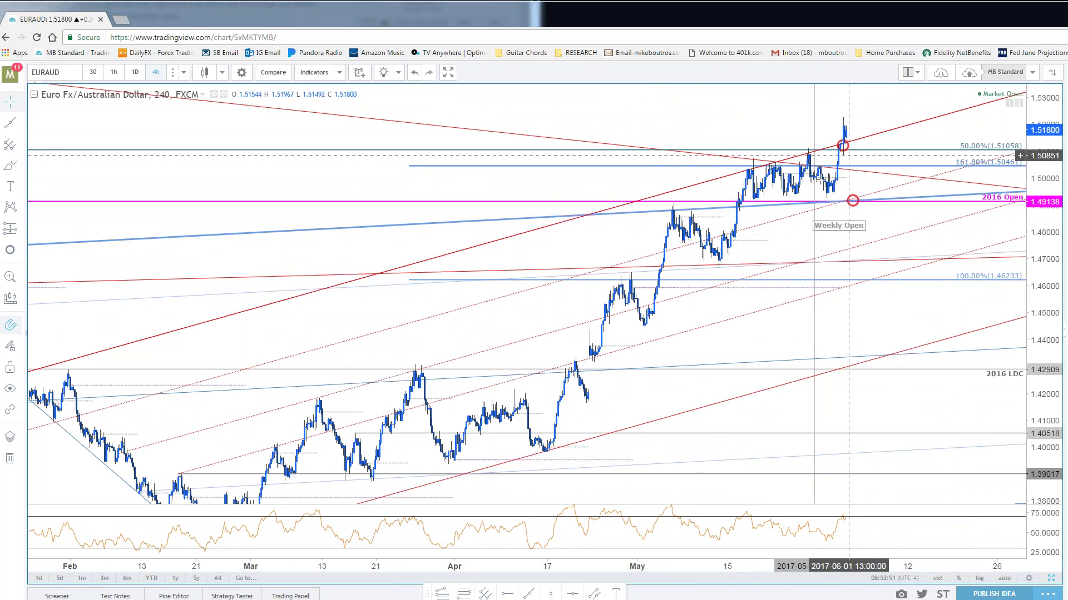
left_click_drag(866, 111, 902, 58)
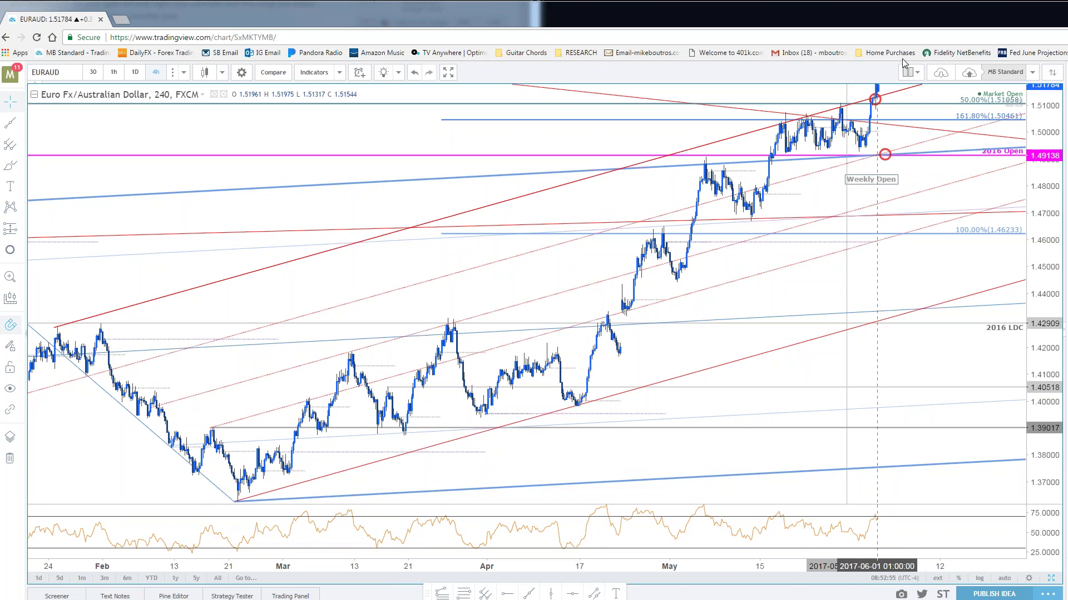
left_click_drag(902, 58, 848, 197)
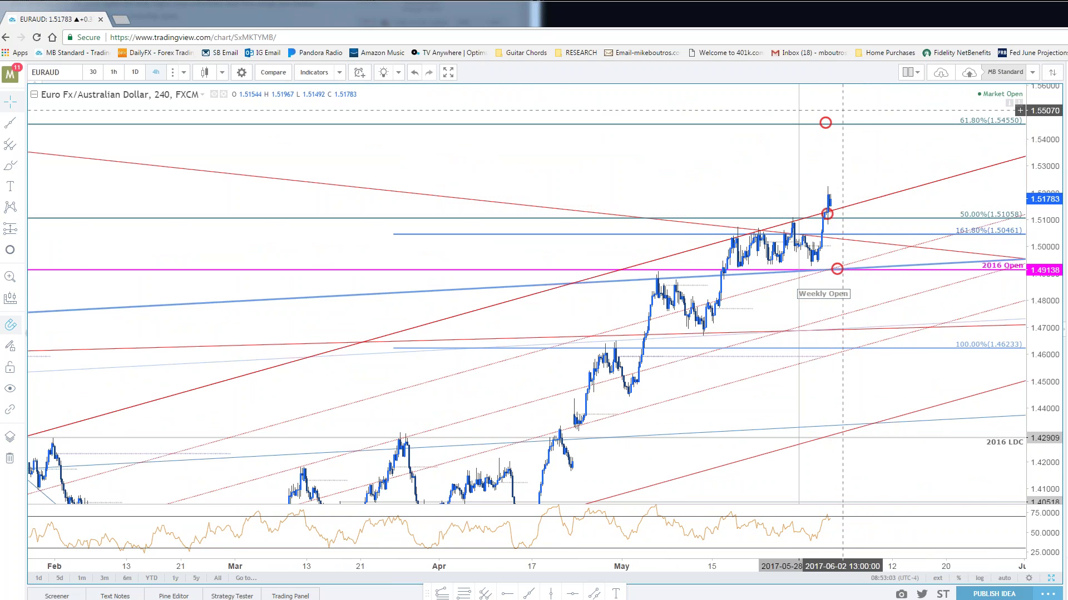
scroll(870, 224, "up", 4)
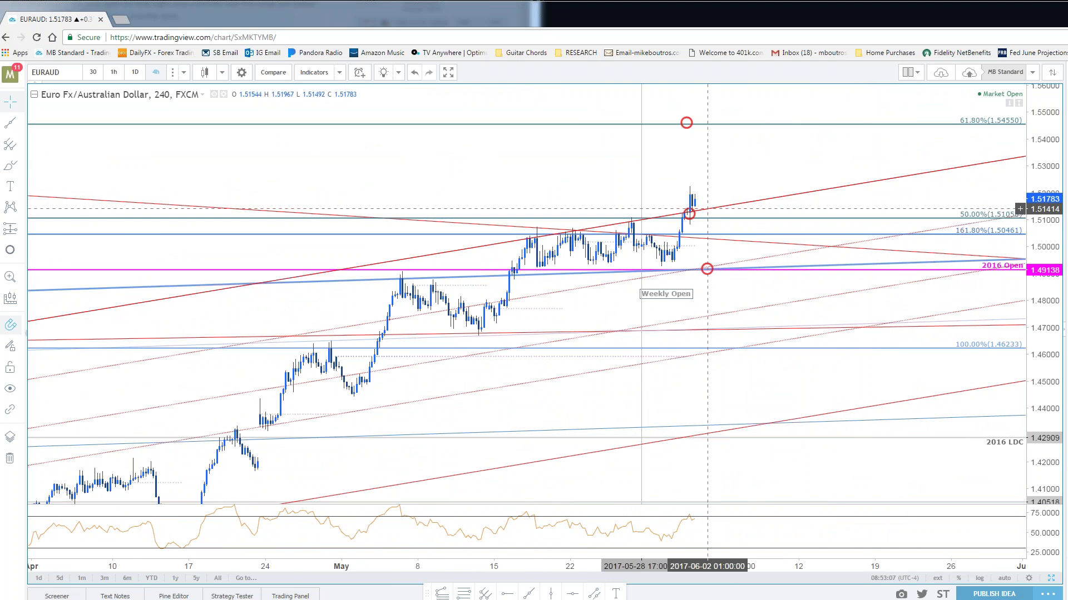
left_click_drag(766, 211, 844, 158)
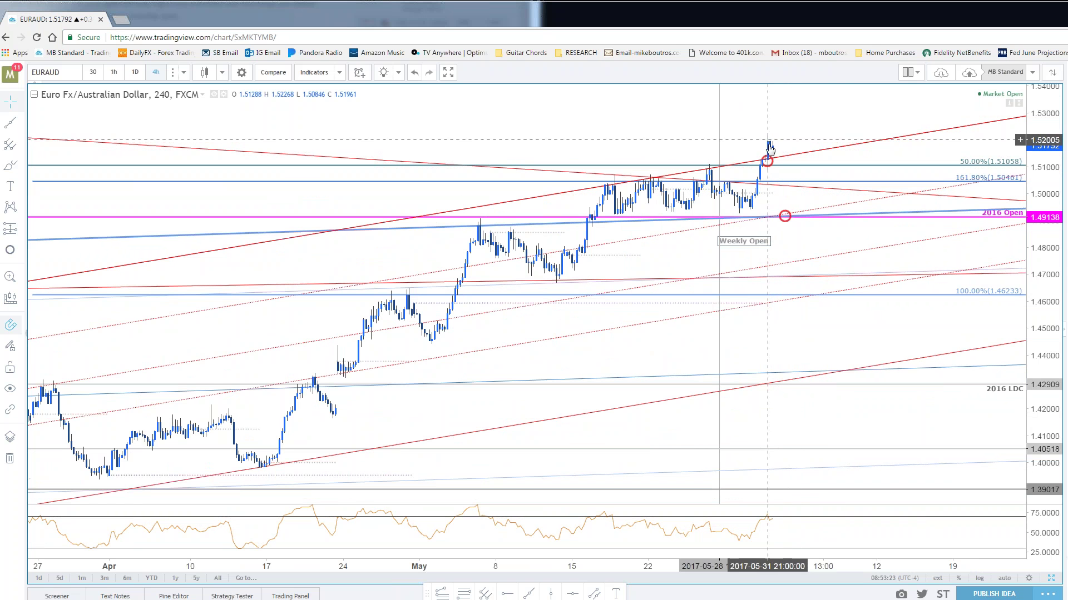
left_click_drag(798, 144, 800, 173)
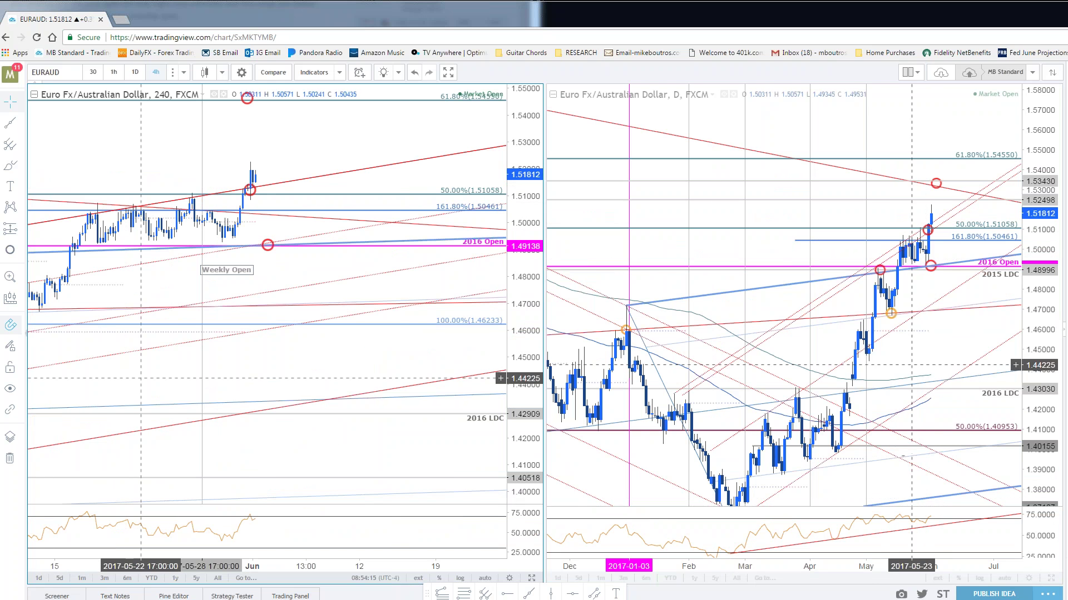
- Show the EURUSD daily chart full-window, zoomed out to about a year, then return to the blog
left_click(959, 389)
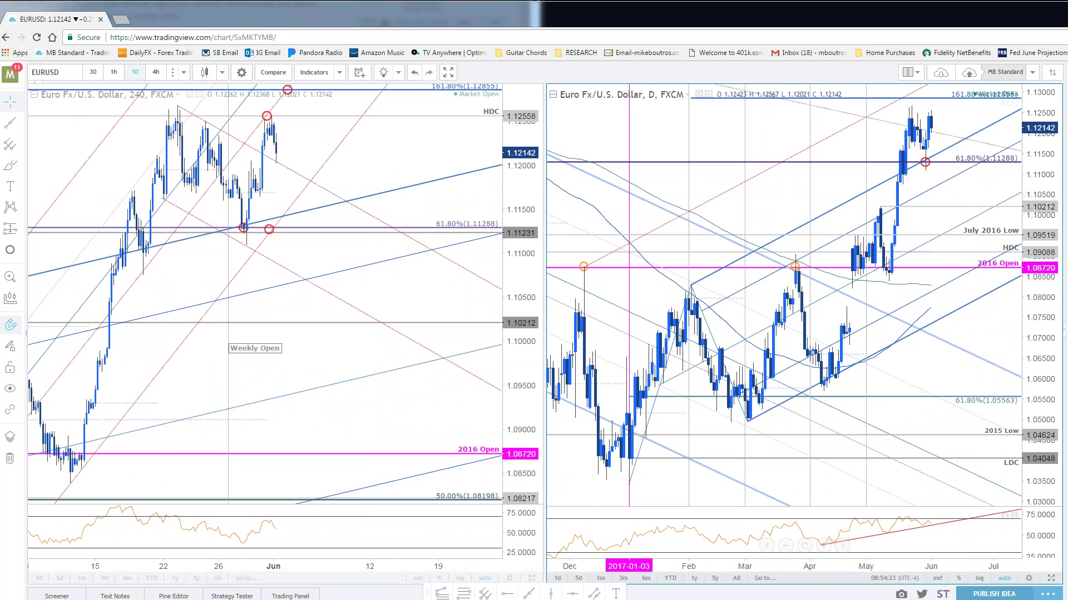
left_click(1052, 579)
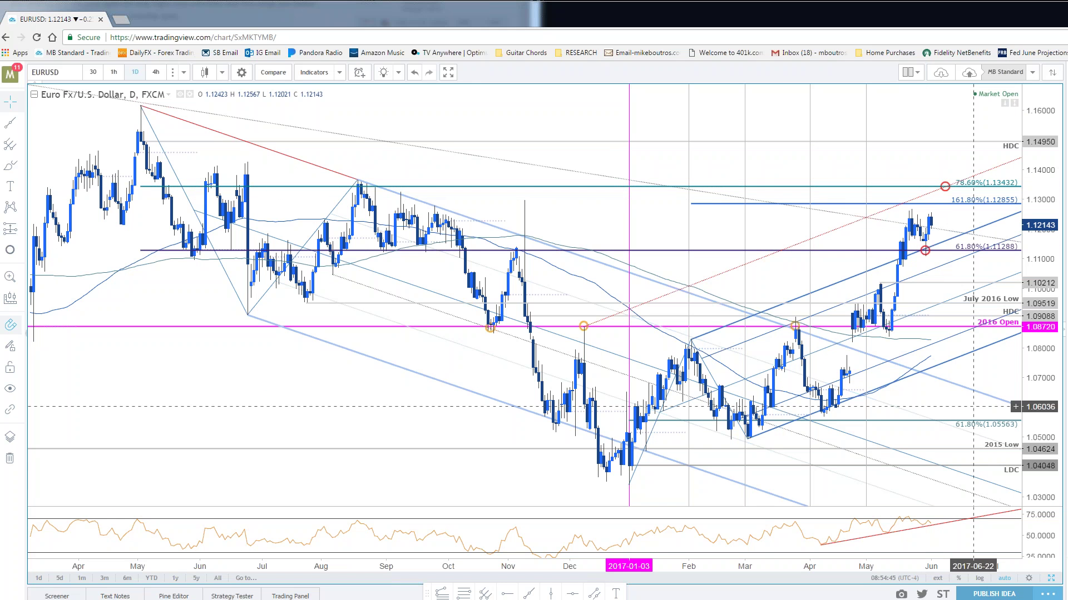
scroll(437, 383, "down", 1)
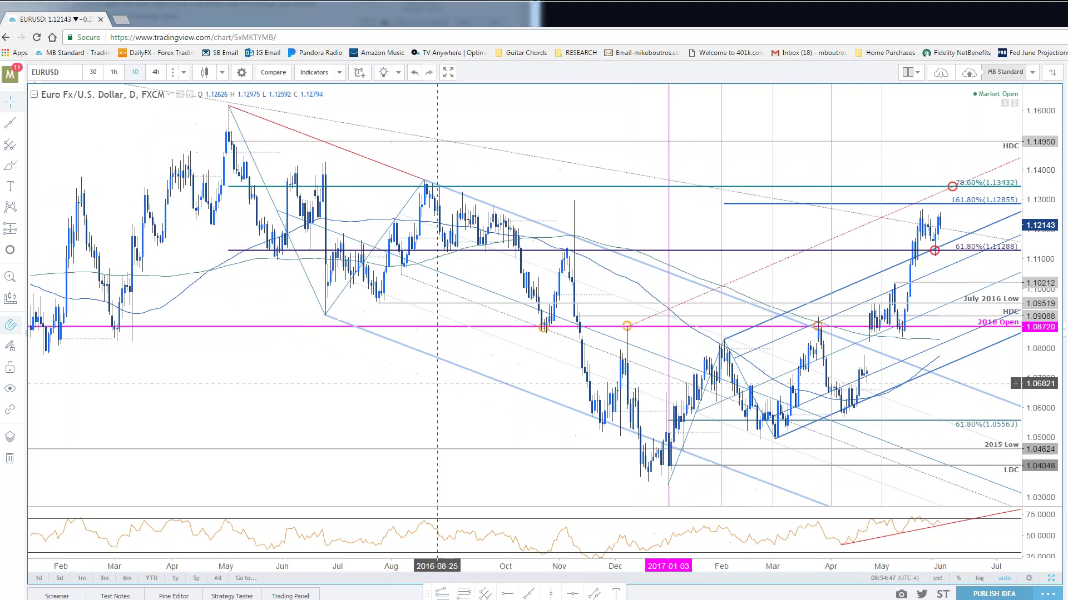
scroll(445, 361, "right", 5)
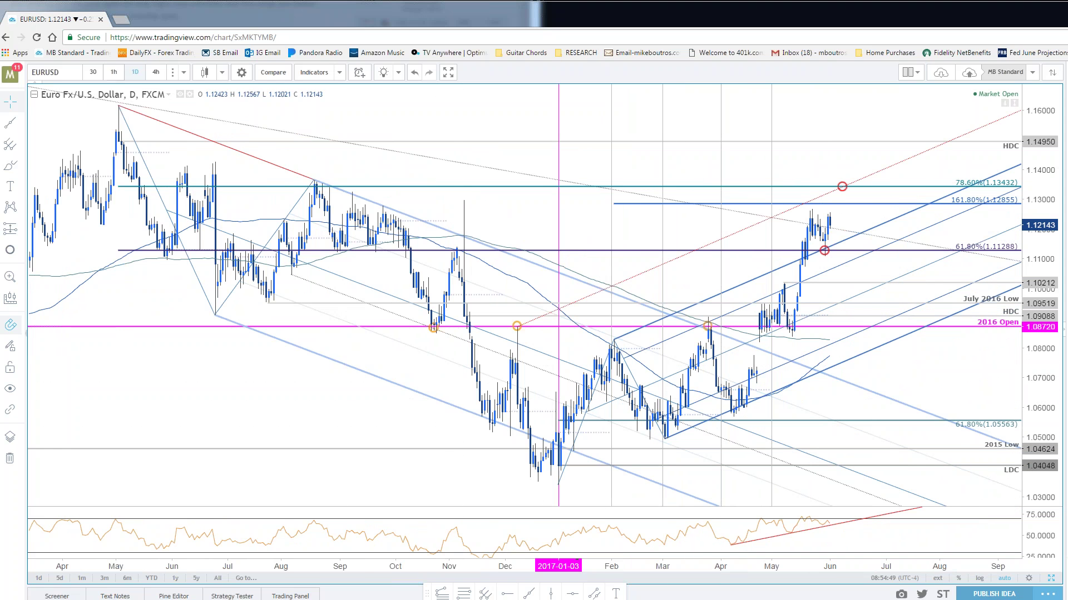
key("alt+Tab")
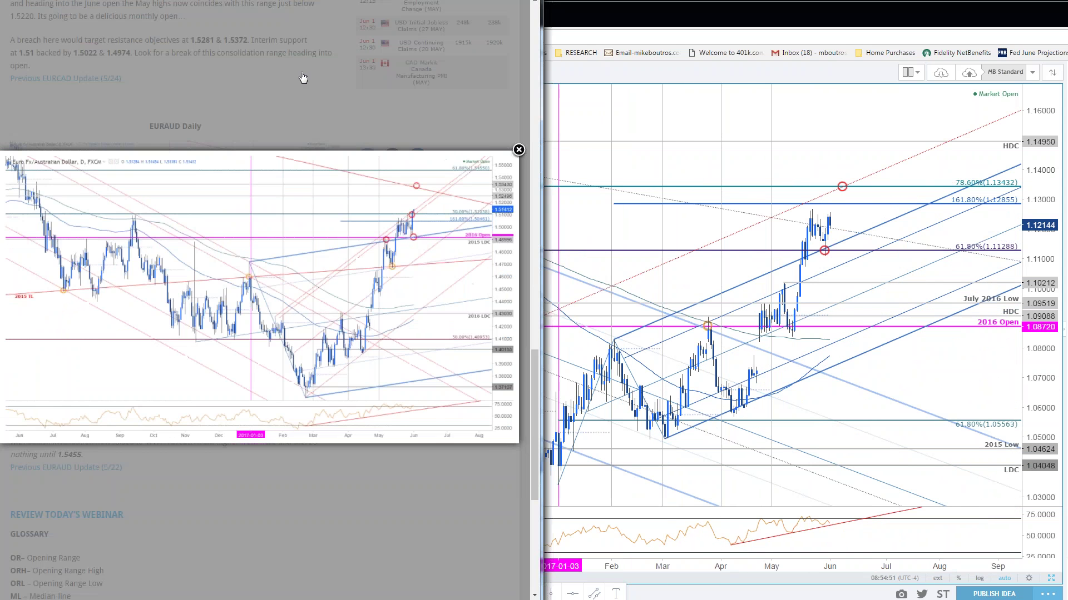
- Look through the blog's EURUSD 240 and 120-minute chart images, then return to the side-by-side TradingView charts
left_click(309, 115)
scroll(239, 155, "up", 20)
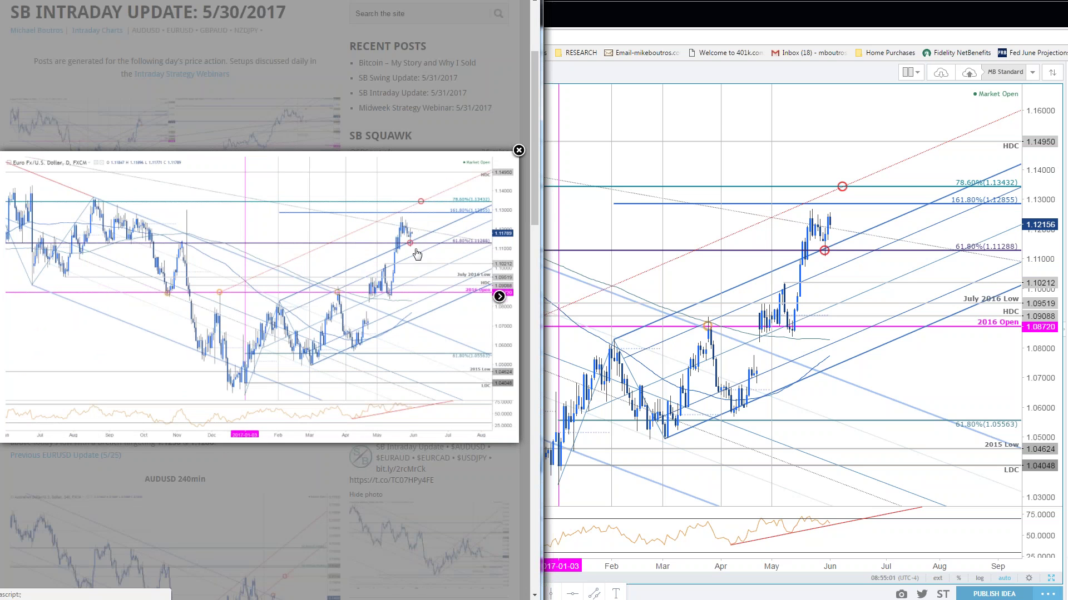
left_click(499, 298)
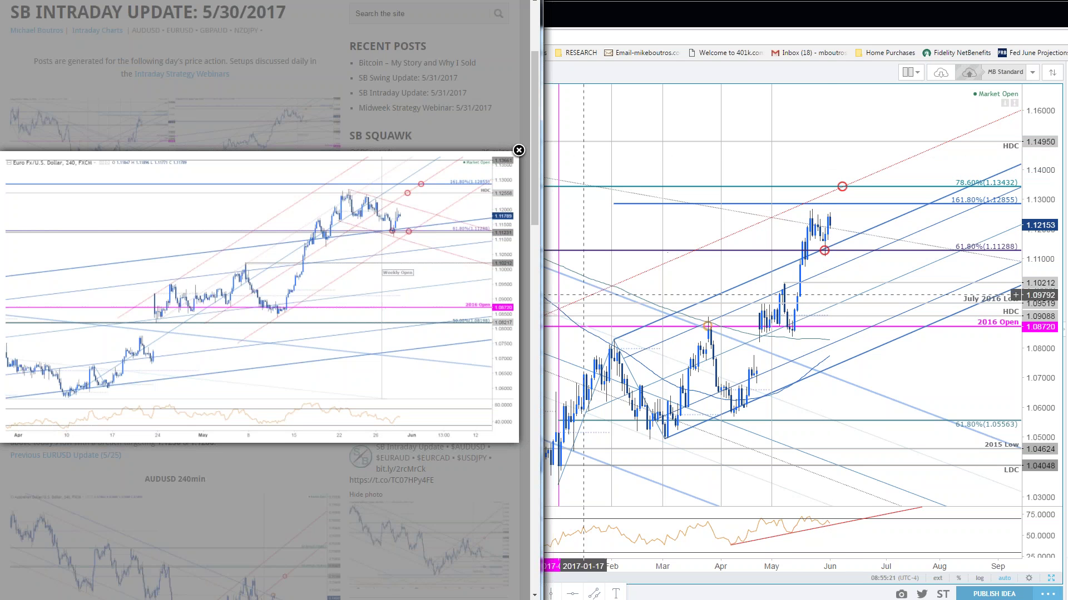
left_click(518, 150)
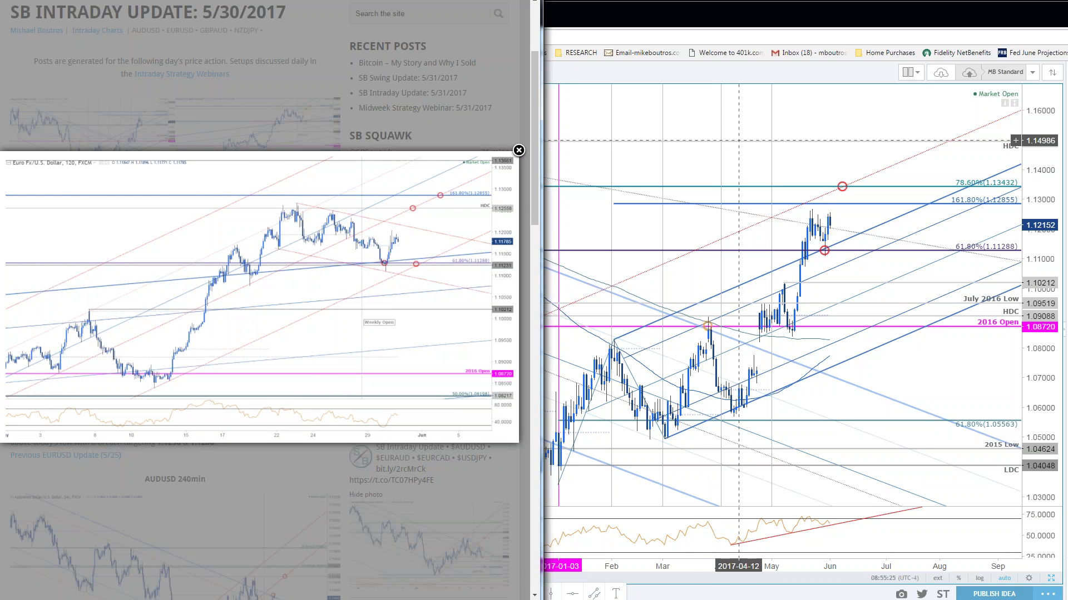
left_click(605, 346)
left_click(1051, 578)
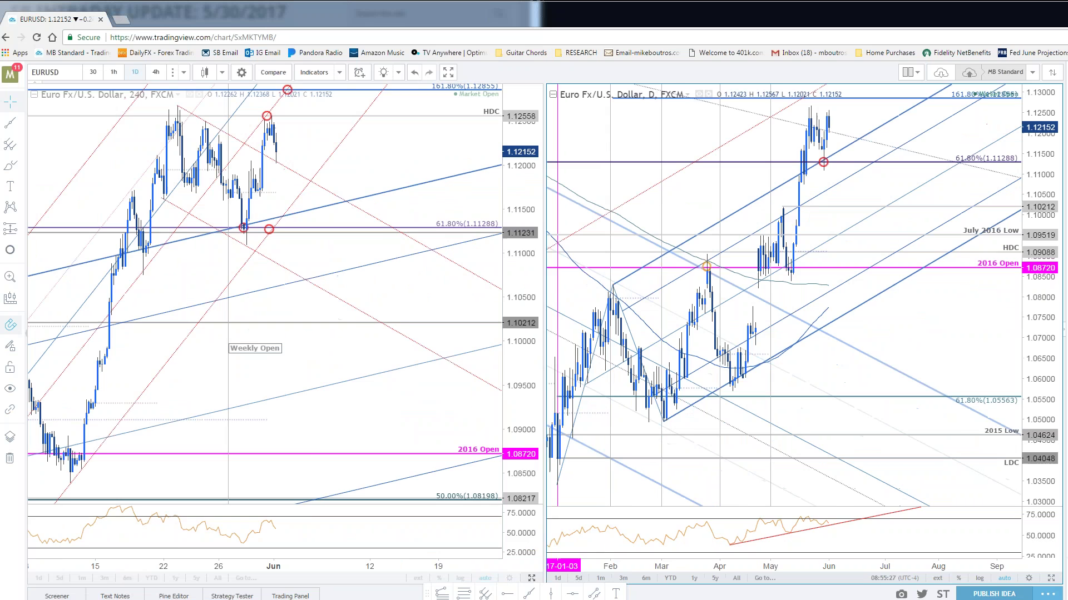
- Maximize the EURUSD chart, switch it to the 120-minute interval, and reframe the May rally
left_click(532, 579)
type("120")
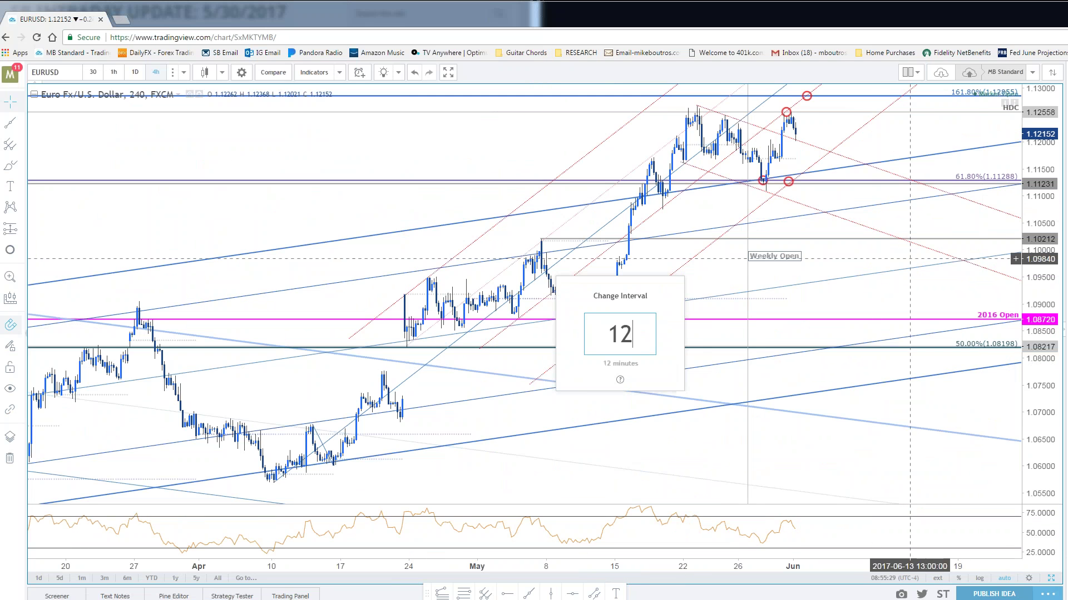
key("Return")
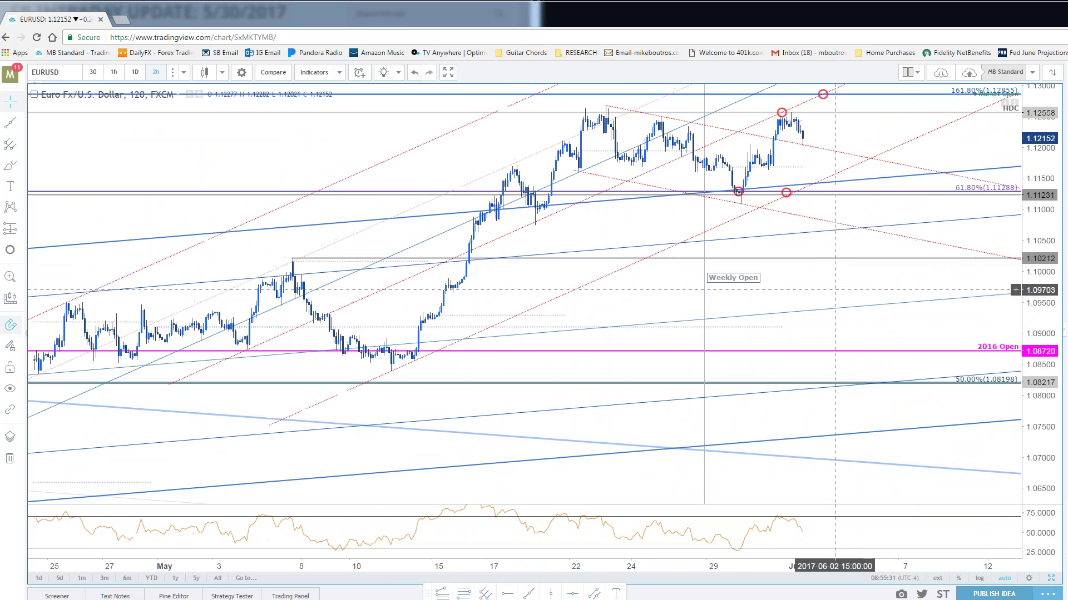
left_click_drag(846, 279, 829, 364)
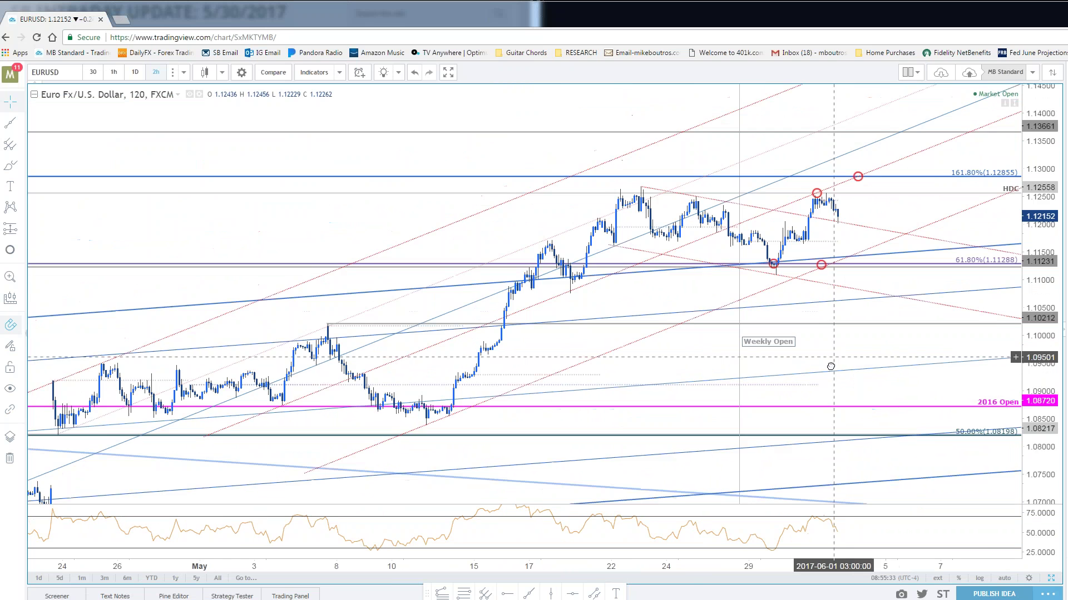
left_click_drag(1037, 381, 1037, 467)
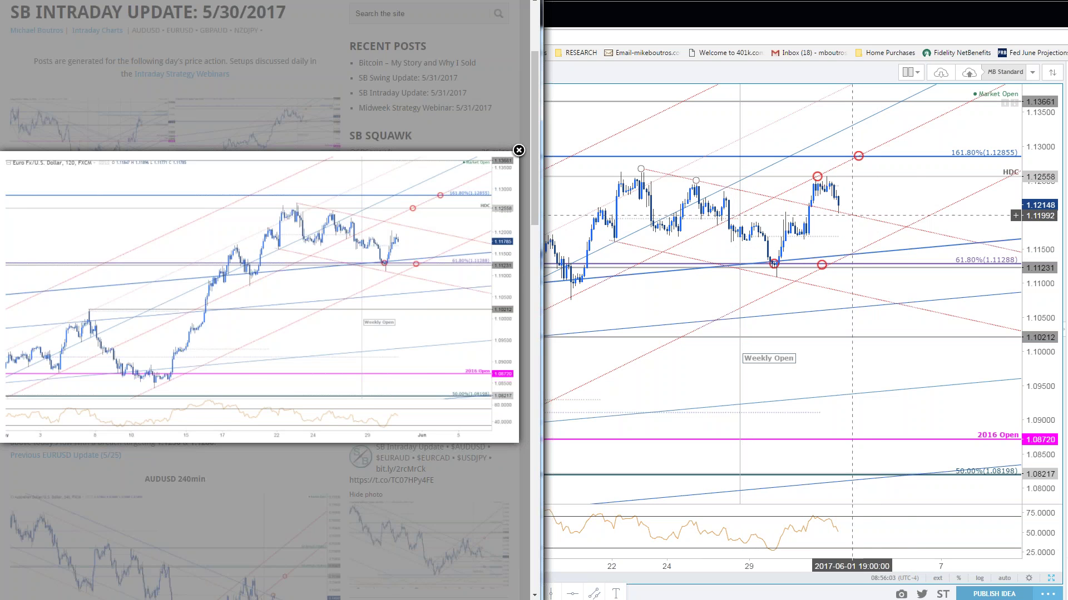
- Bring the TradingView EURUSD 2-hour chart back in front of the blog
left_click(870, 203)
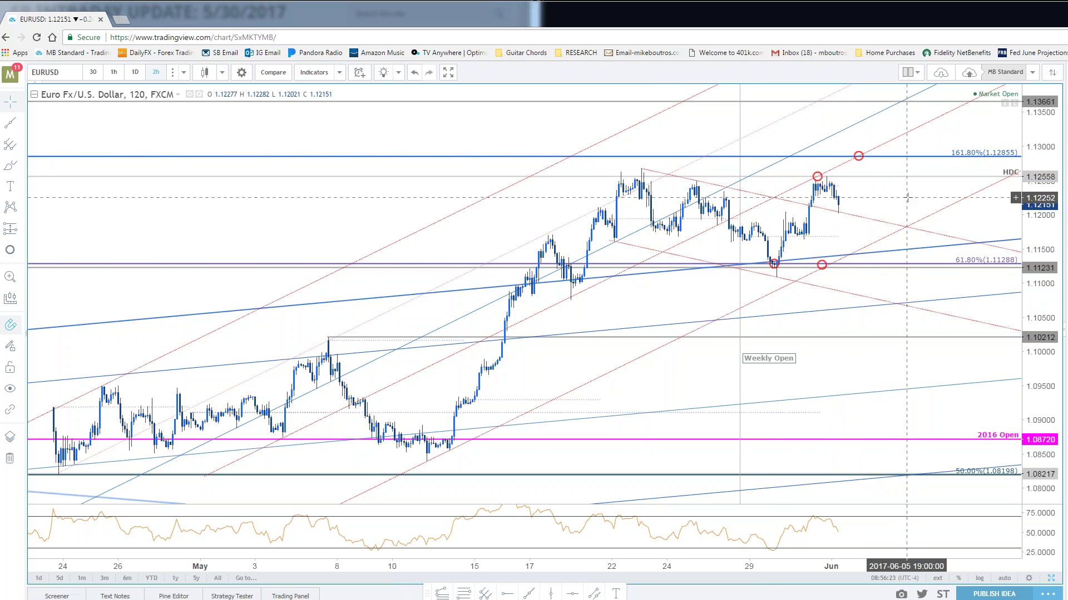
- Move the lower red target circle onto the rising trendline and restore the two-chart layout
left_click_drag(823, 268, 851, 259)
scroll(852, 259, "down", 1)
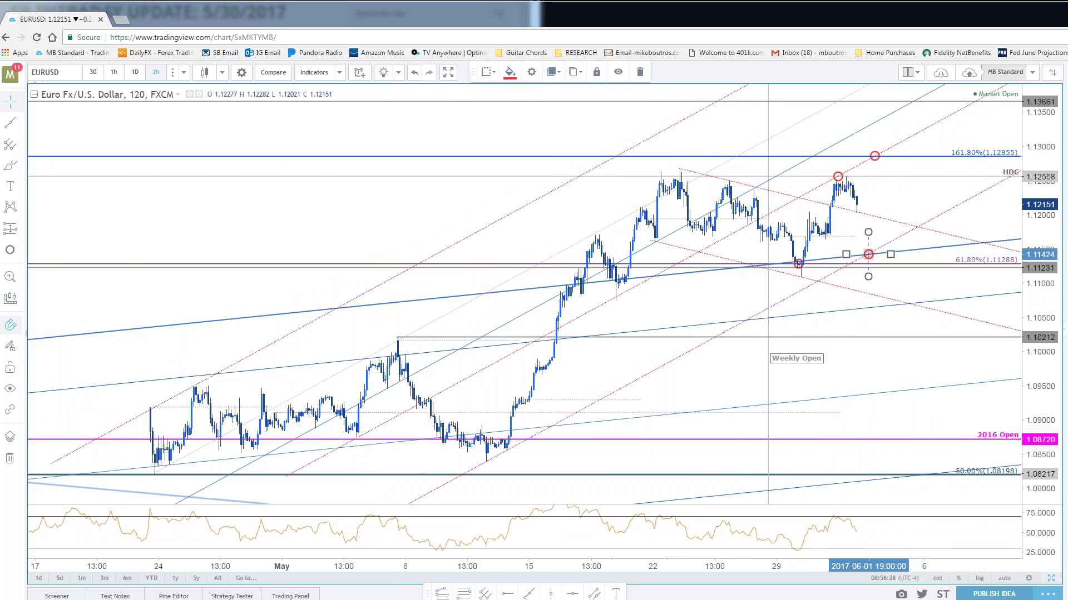
key("alt+Return")
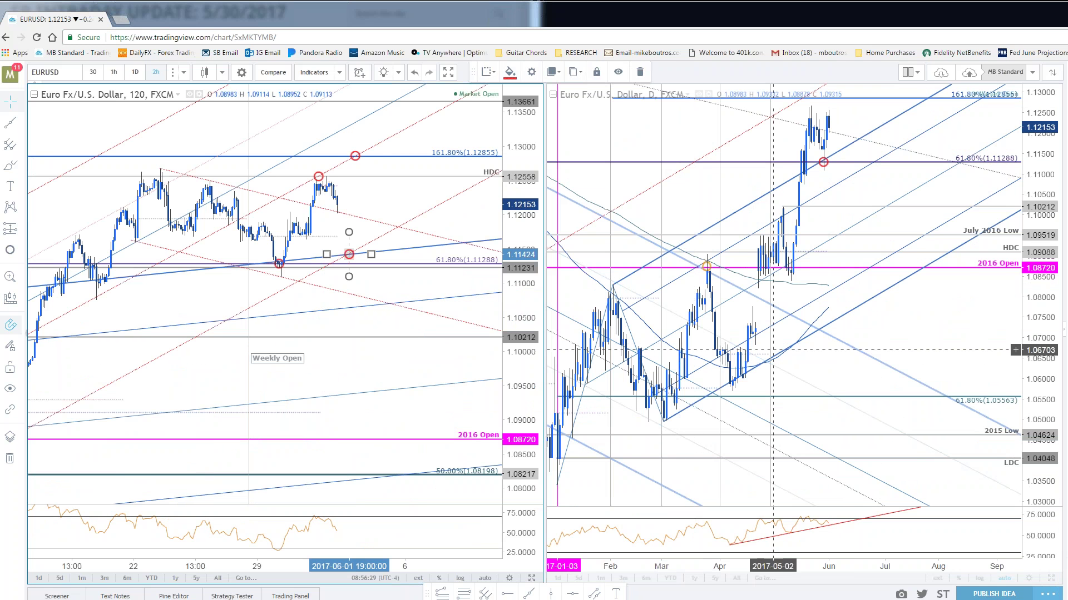
- Zoom the daily EURUSD chart to span September through July
scroll(995, 390, "down", 4)
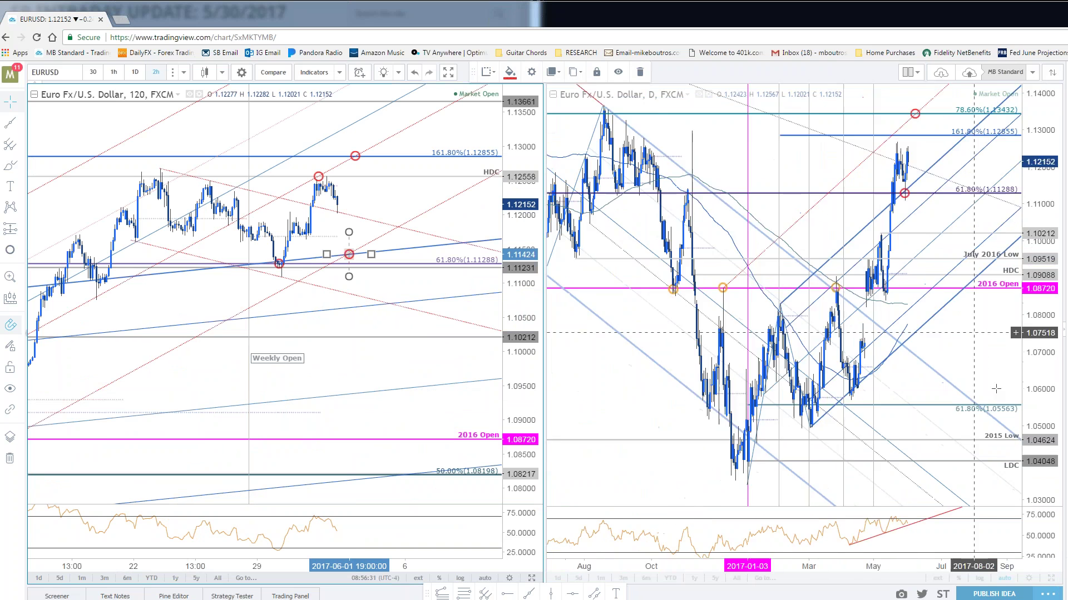
scroll(995, 391, "down", 4)
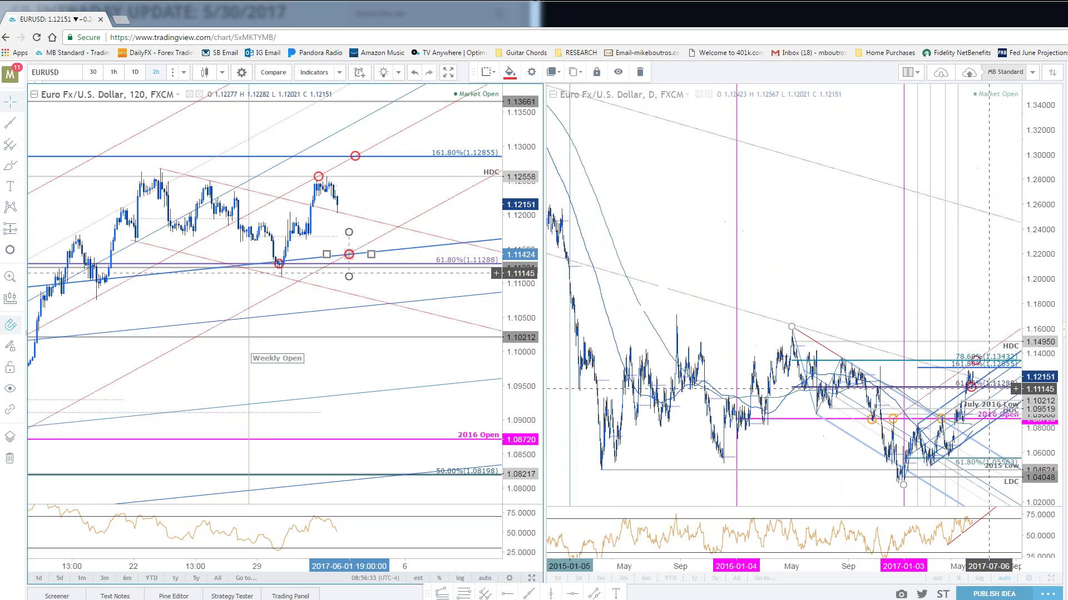
scroll(988, 389, "down", 4)
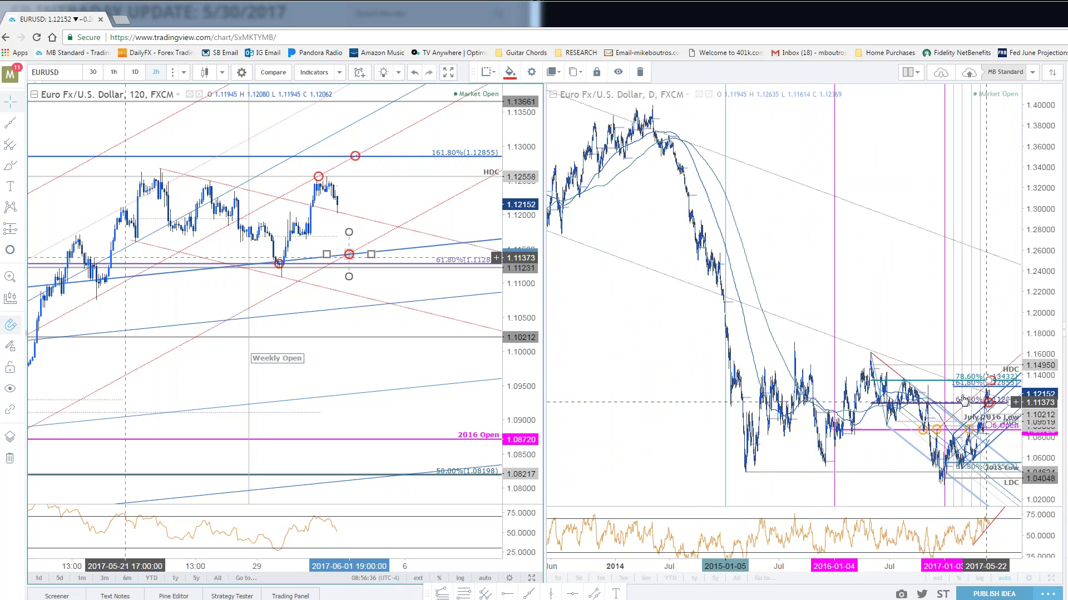
scroll(988, 404, "down", 4)
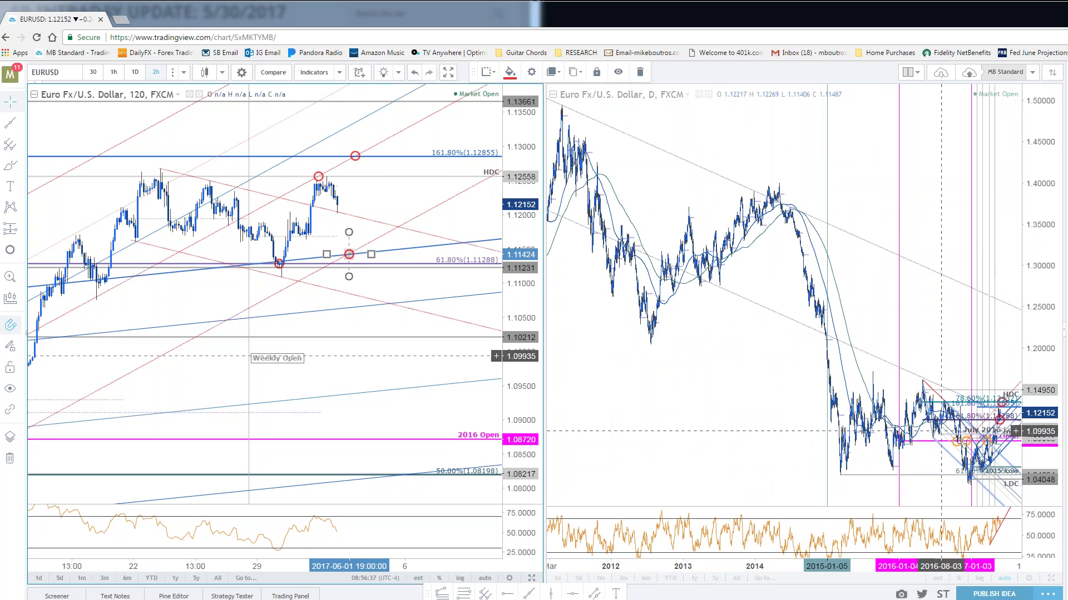
scroll(996, 425, "up", 10)
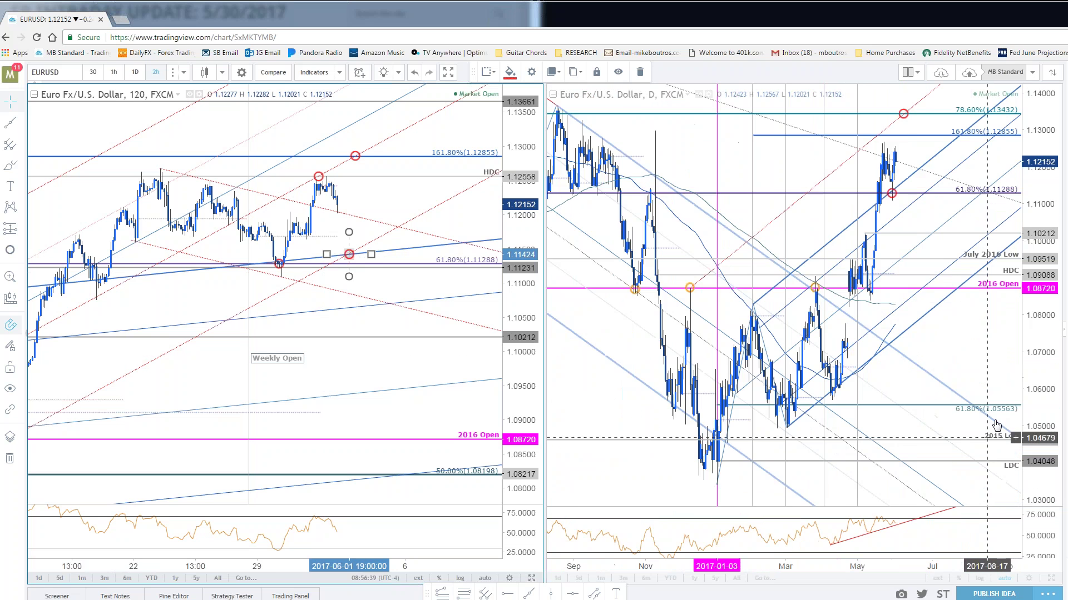
scroll(995, 425, "up", 5)
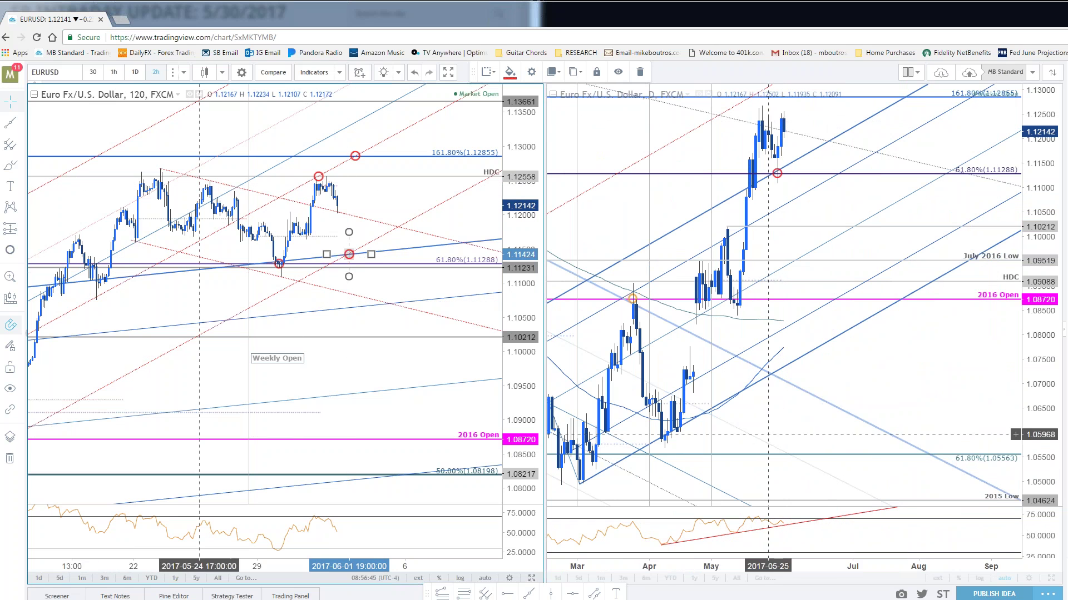
- Keep the 2-hour chart as candles and switch the daily EURUSD chart to a line
left_click(223, 72)
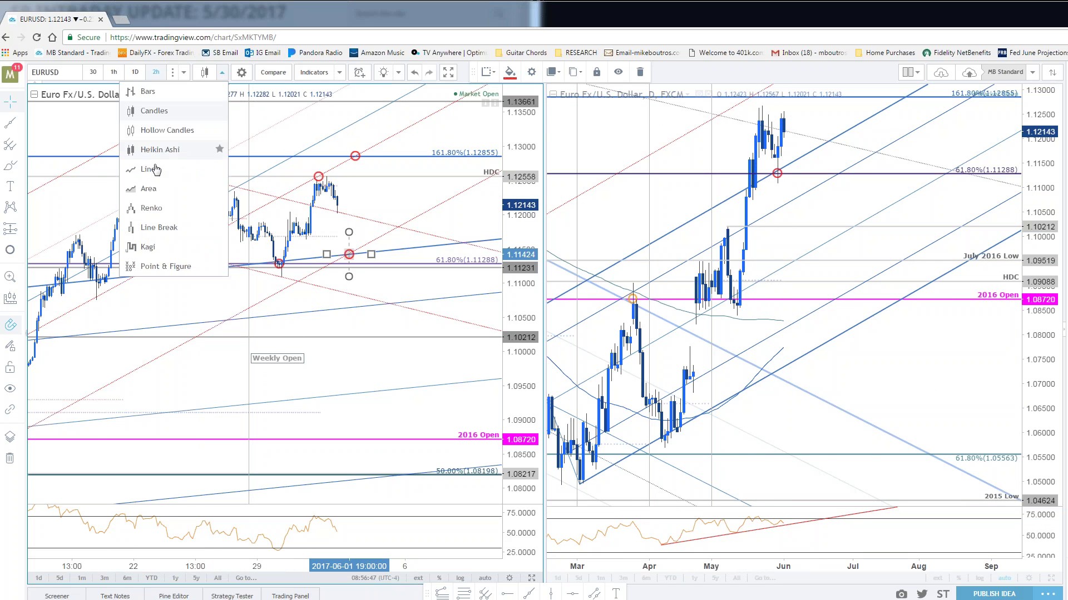
left_click(184, 167)
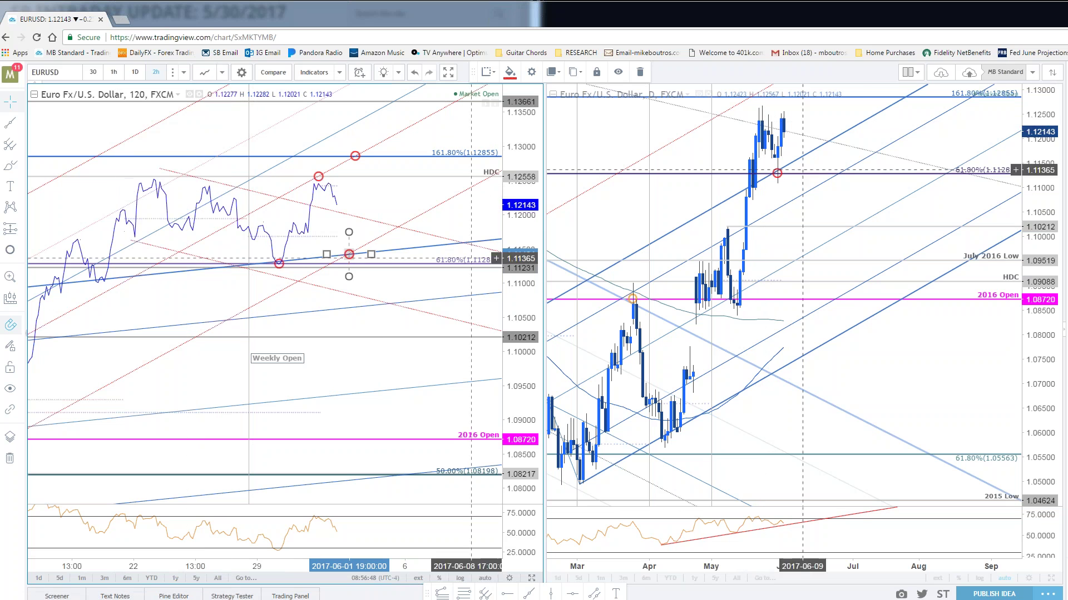
left_click(222, 73)
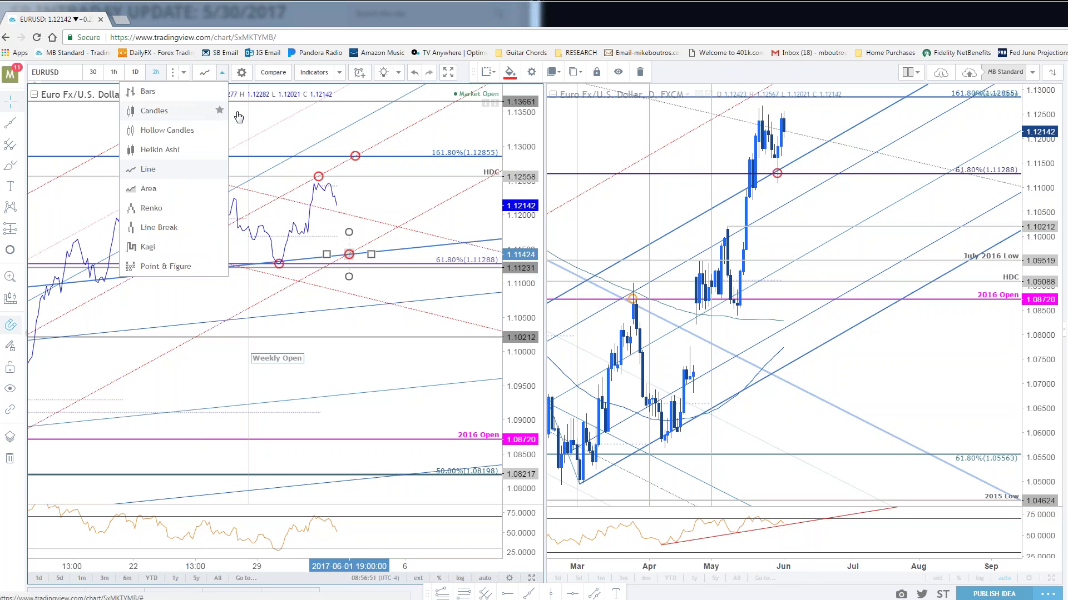
left_click(178, 108)
left_click(609, 124)
left_click(222, 73)
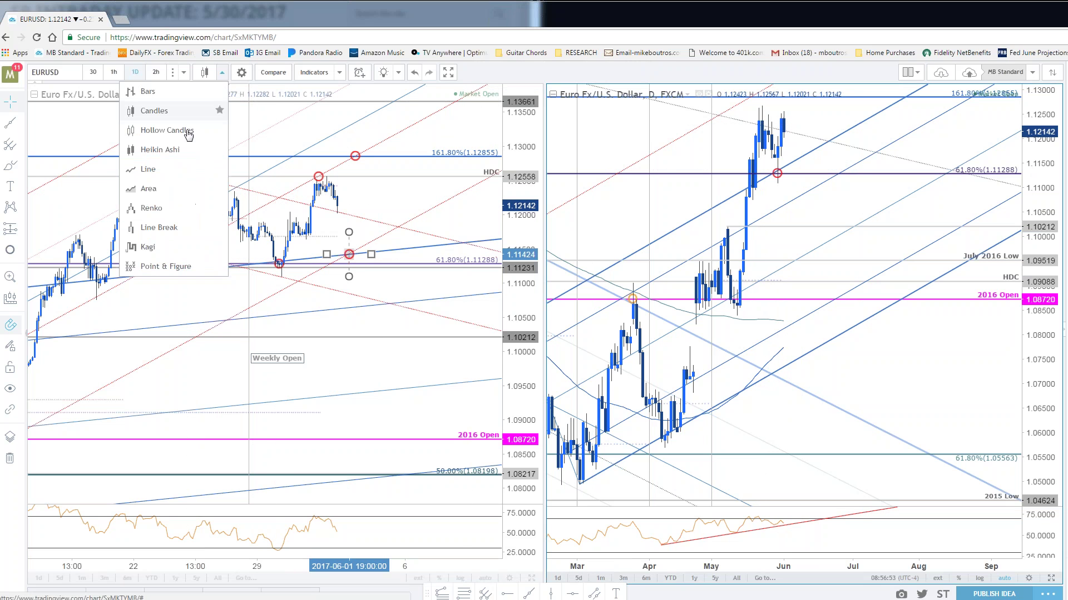
left_click(156, 167)
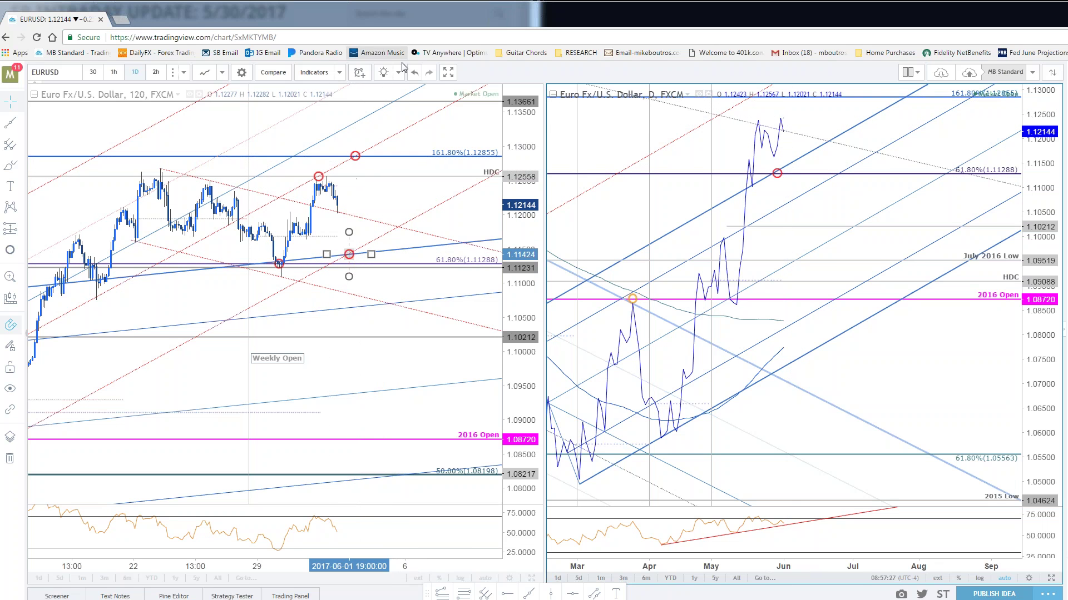
- Pan the 2-hour chart to centre recent prices around the lower target circle
left_click(493, 219)
left_click_drag(493, 220, 509, 214)
scroll(433, 381, "up", 1)
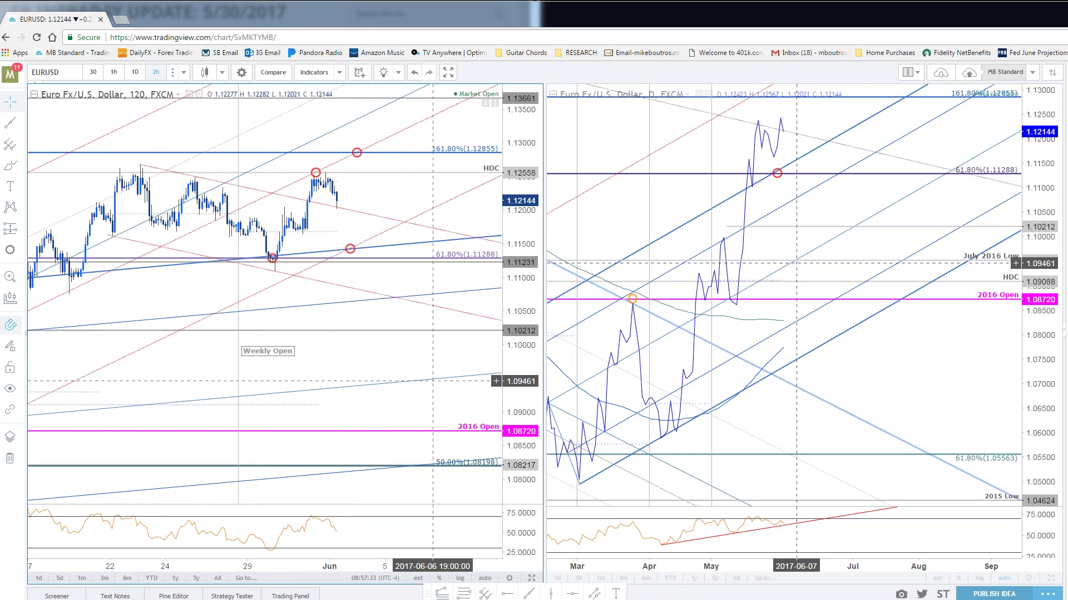
left_click_drag(382, 198, 457, 237)
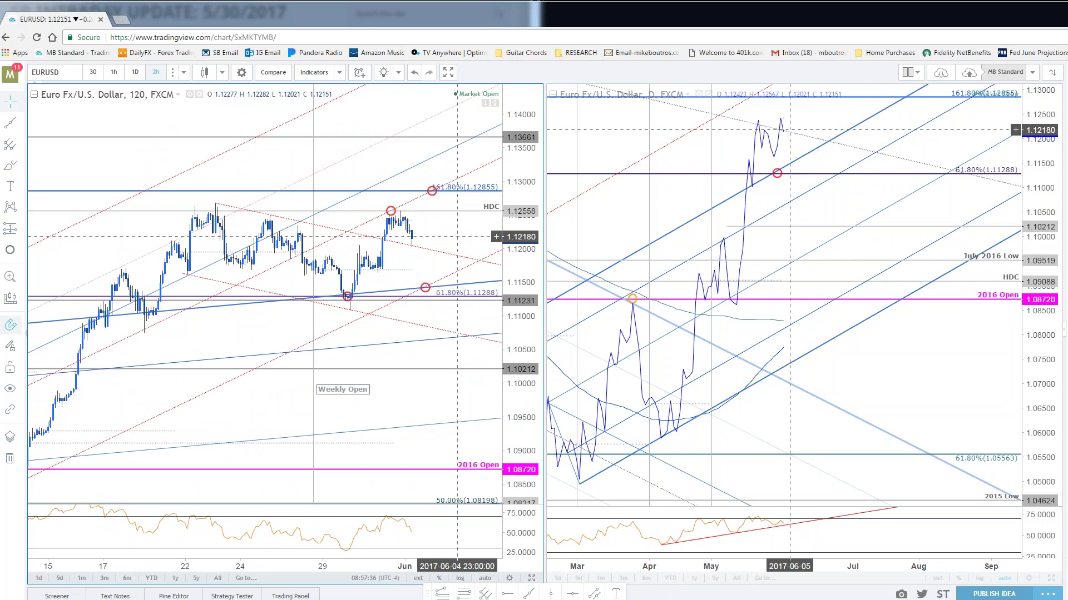
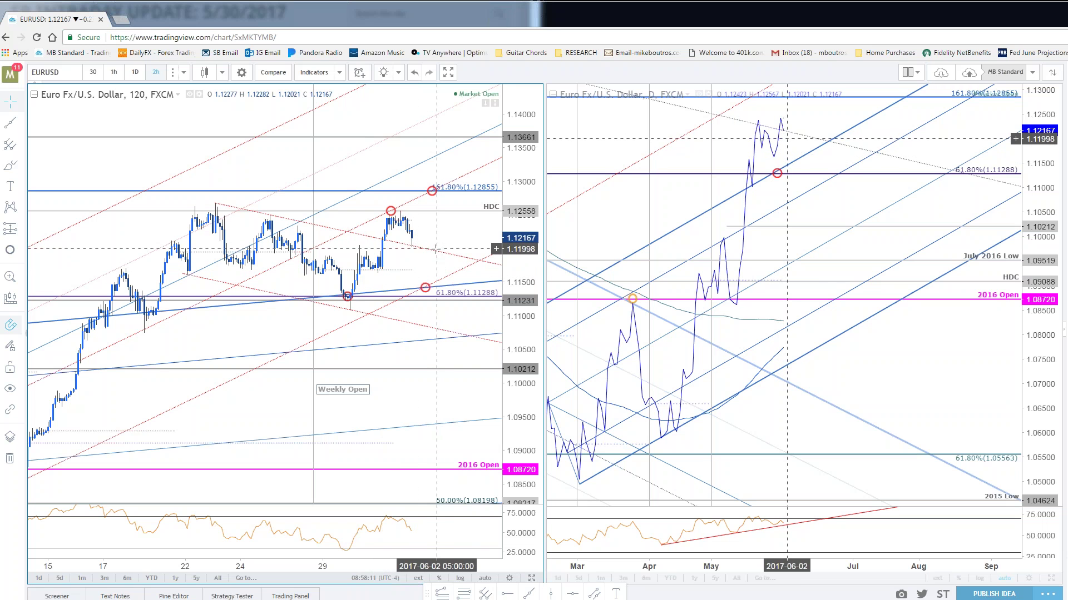
- Switch the left EURUSD chart to 5 minutes and zoom and pan through the recent intraday candles
type("5")
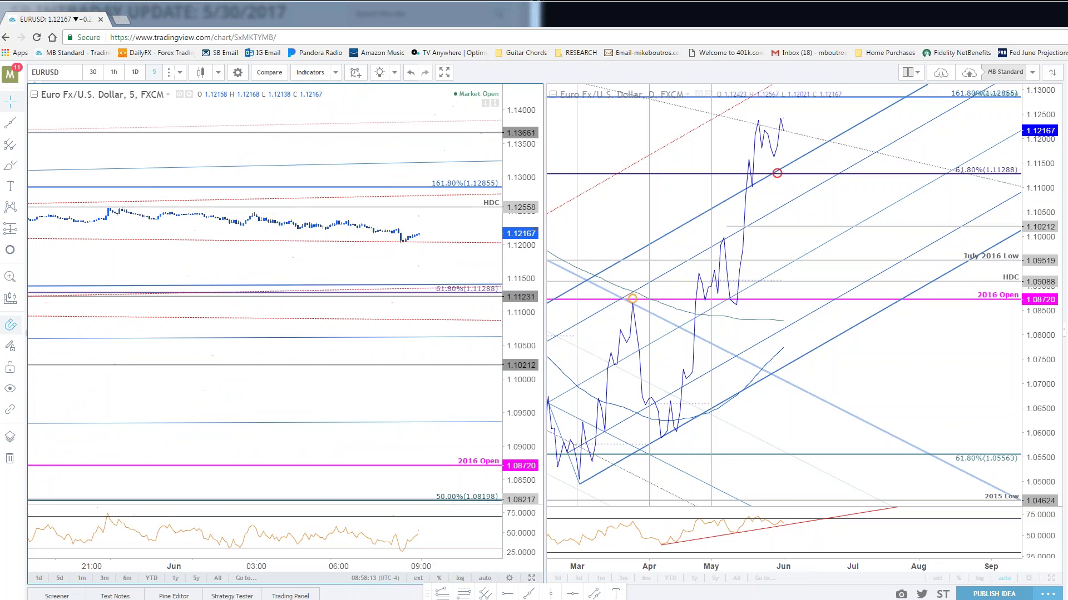
left_click_drag(525, 168, 519, 96)
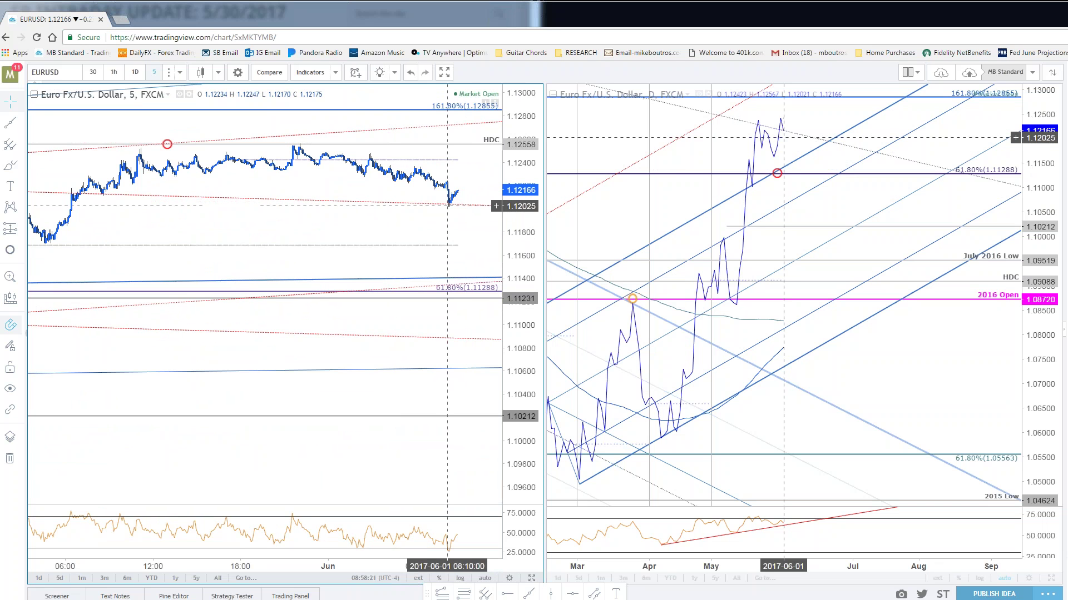
left_click_drag(464, 192, 439, 346)
scroll(439, 346, "down", 6)
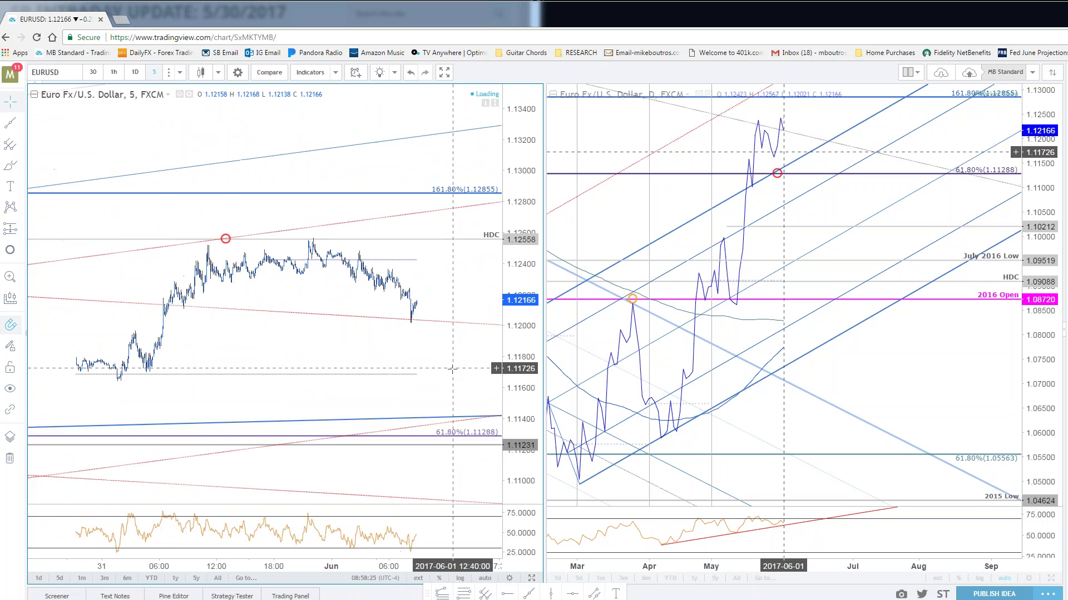
left_click_drag(425, 399, 363, 356)
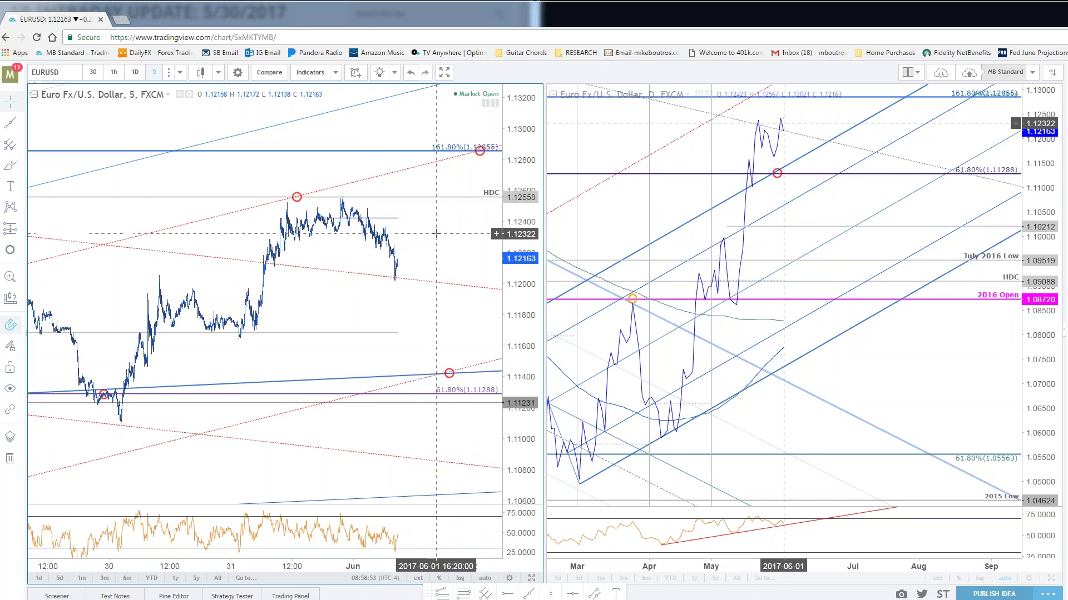
scroll(389, 317, "up", 2)
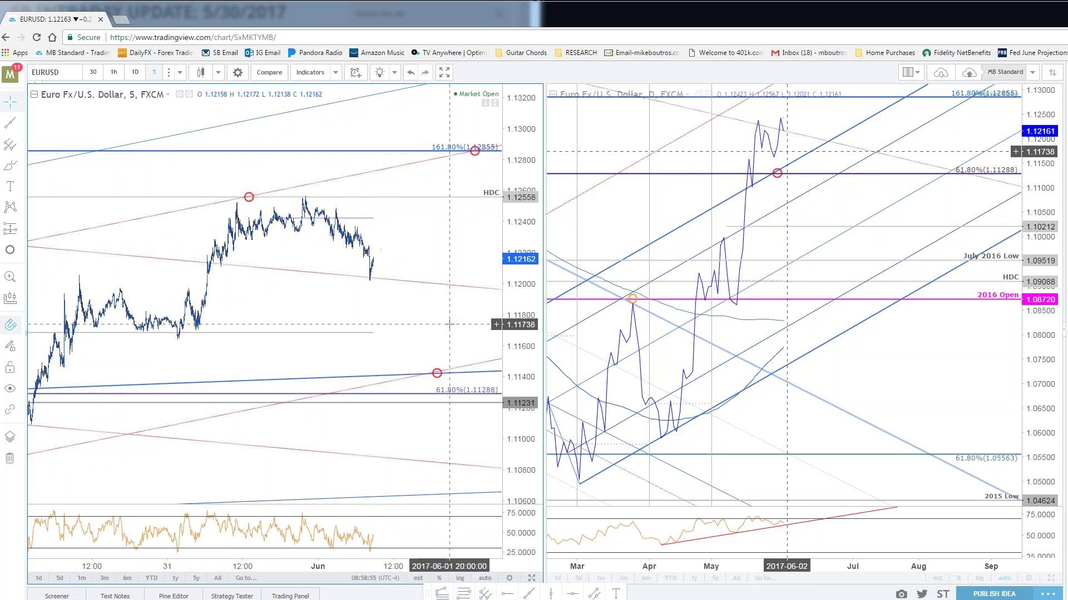
scroll(428, 272, "up", 3)
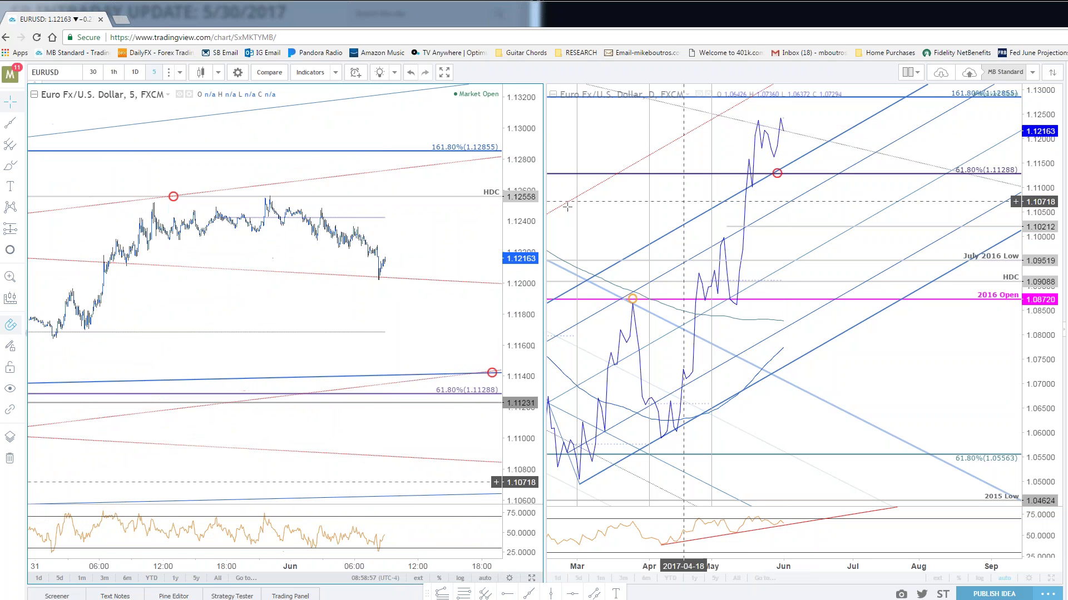
left_click_drag(521, 267, 521, 239)
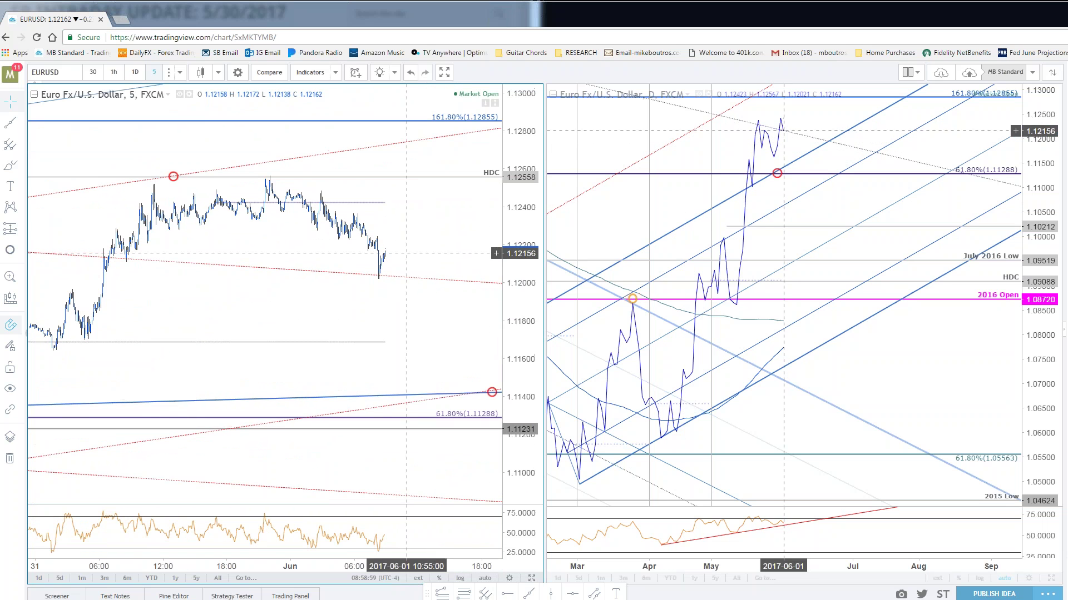
- Put the left EURUSD chart on the 240-minute timeframe and bring up the blog's EURUSD chart
type("240")
key("Return")
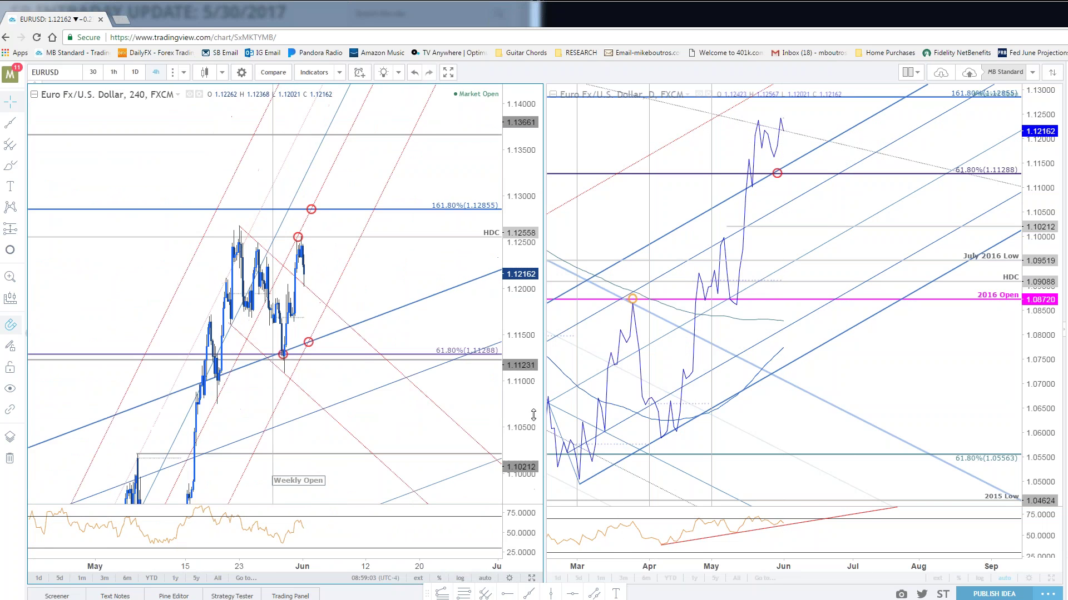
scroll(427, 231, "up", 5)
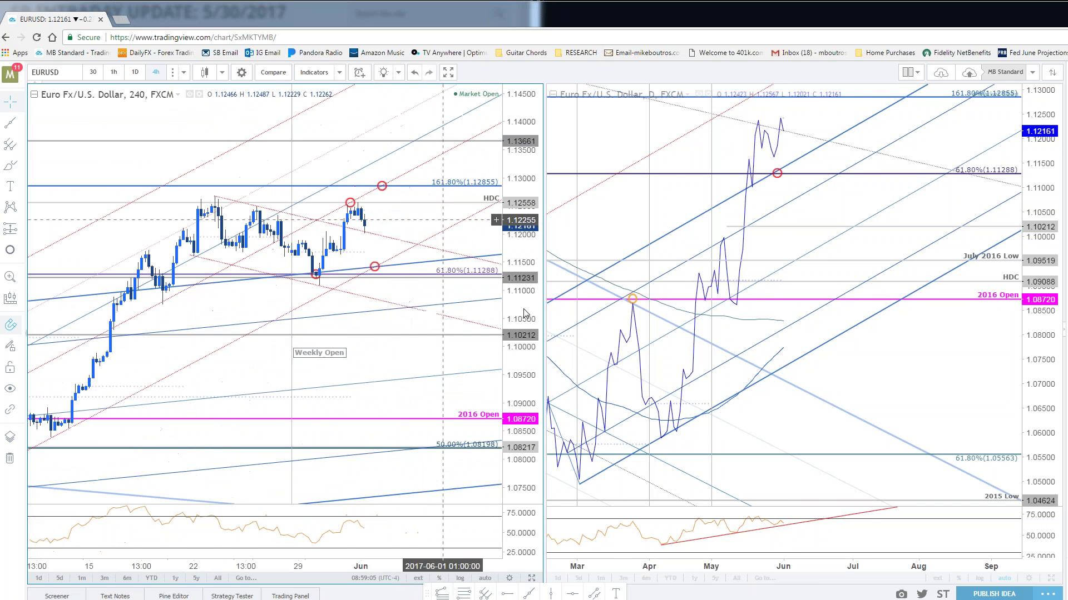
scroll(403, 190, "down", 2)
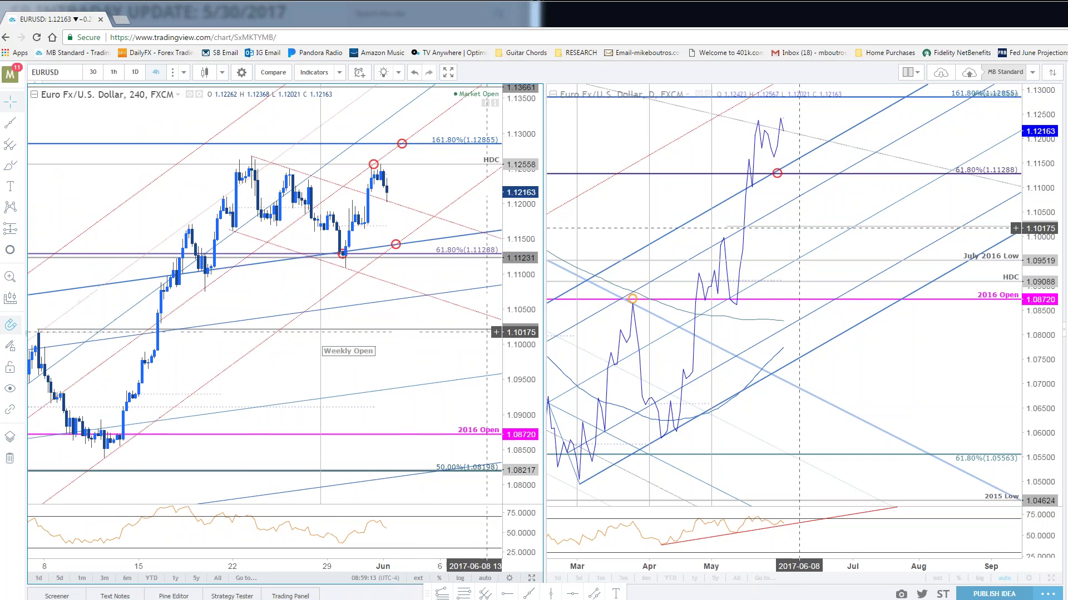
scroll(234, 378, "down", 1)
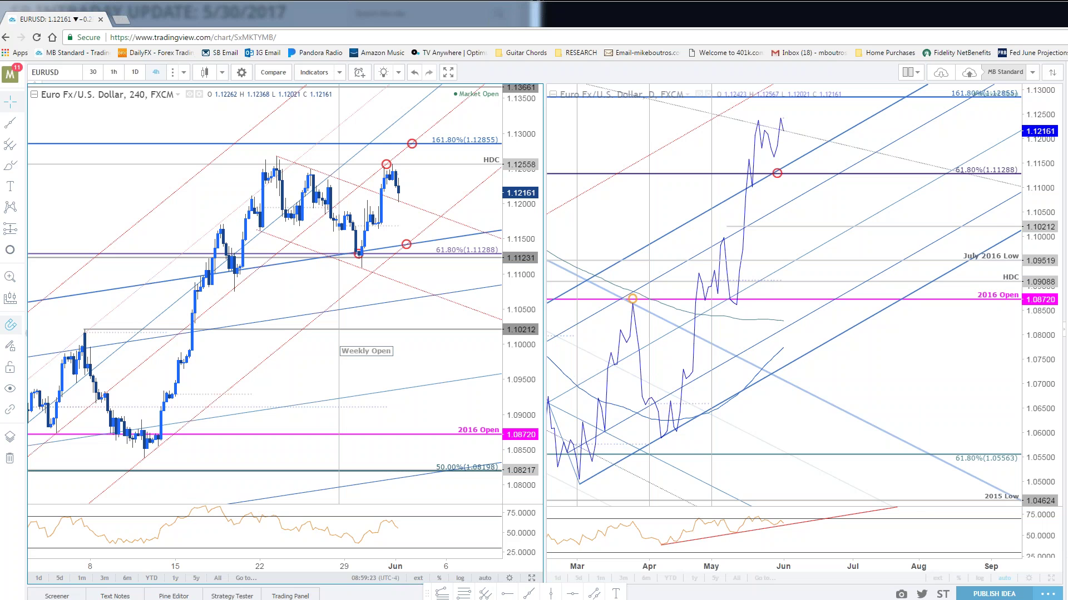
key("alt+Tab")
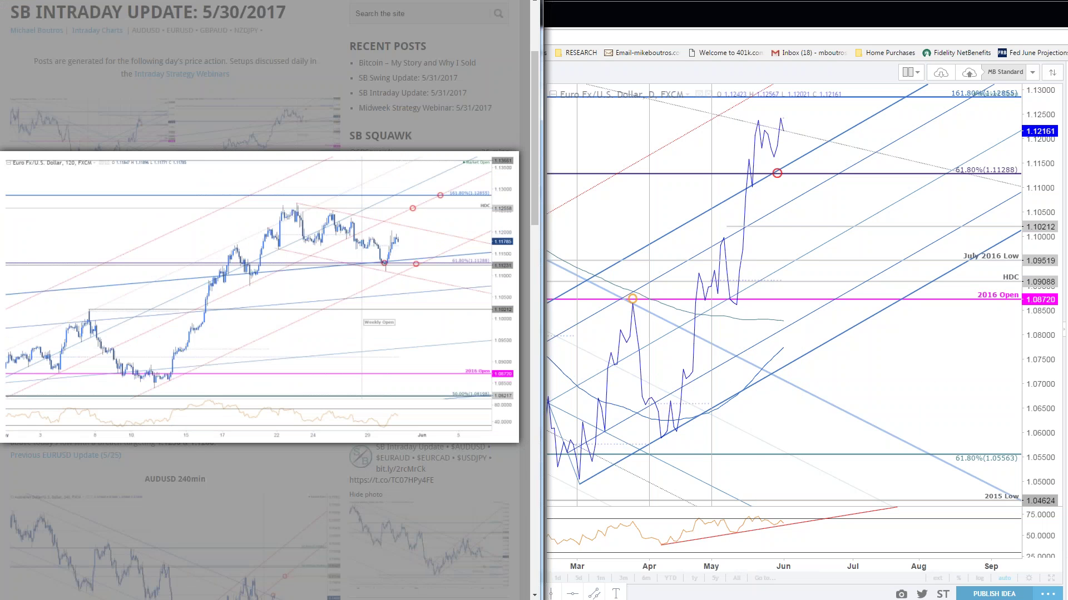
- Close the enlarged blog chart, scroll to the GBPAUD chart, and return to TradingView
key("Escape")
scroll(259, 297, "down", 12)
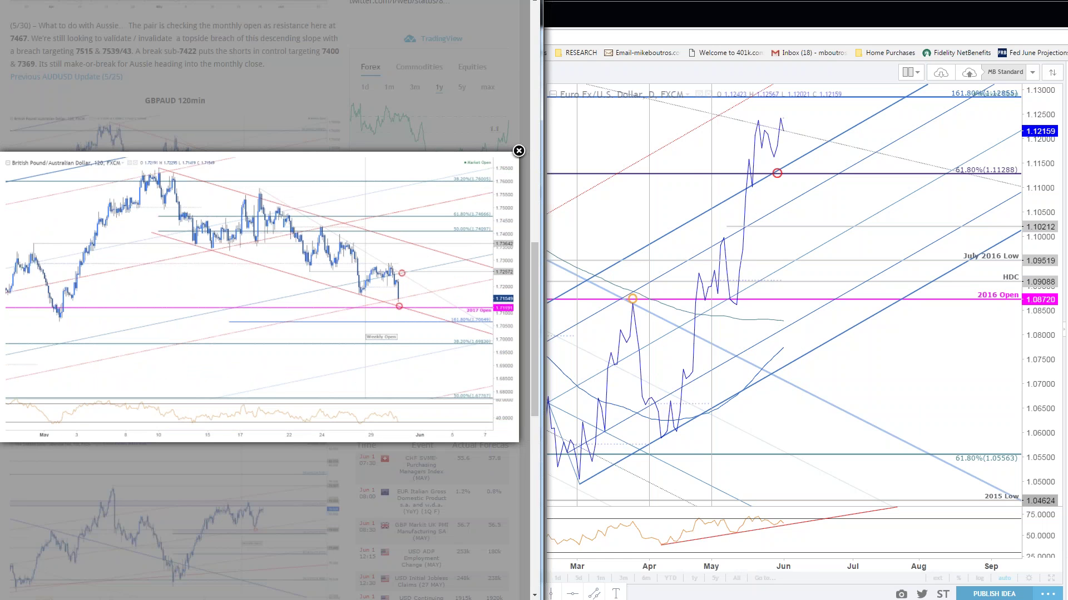
left_click(893, 361)
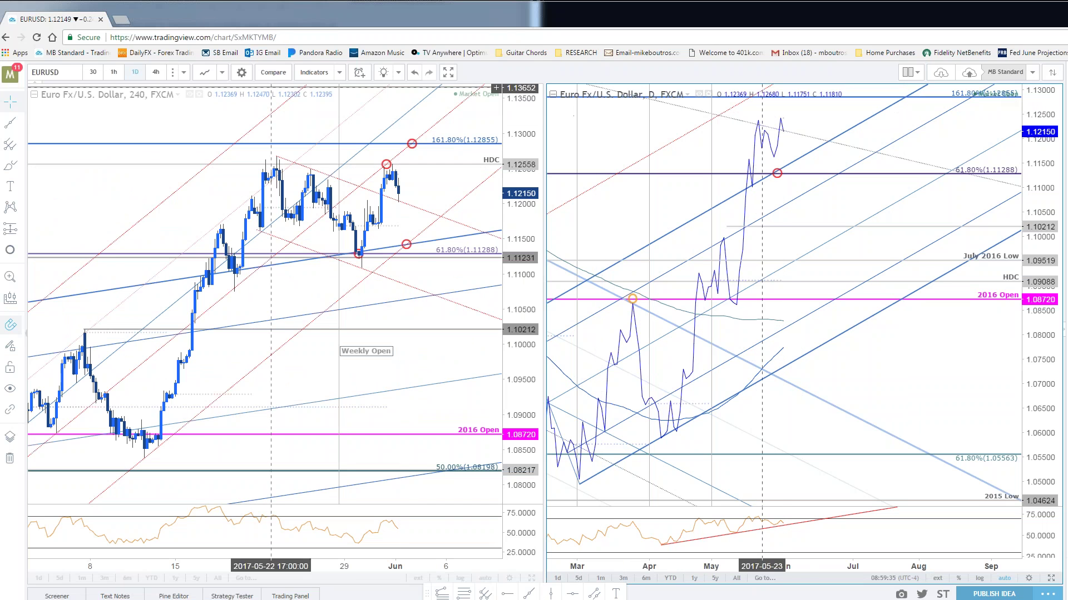
- Show the daily chart as candles, switch both charts to GBPAUD, and expand the 4-hour pane
left_click(222, 72)
left_click(152, 111)
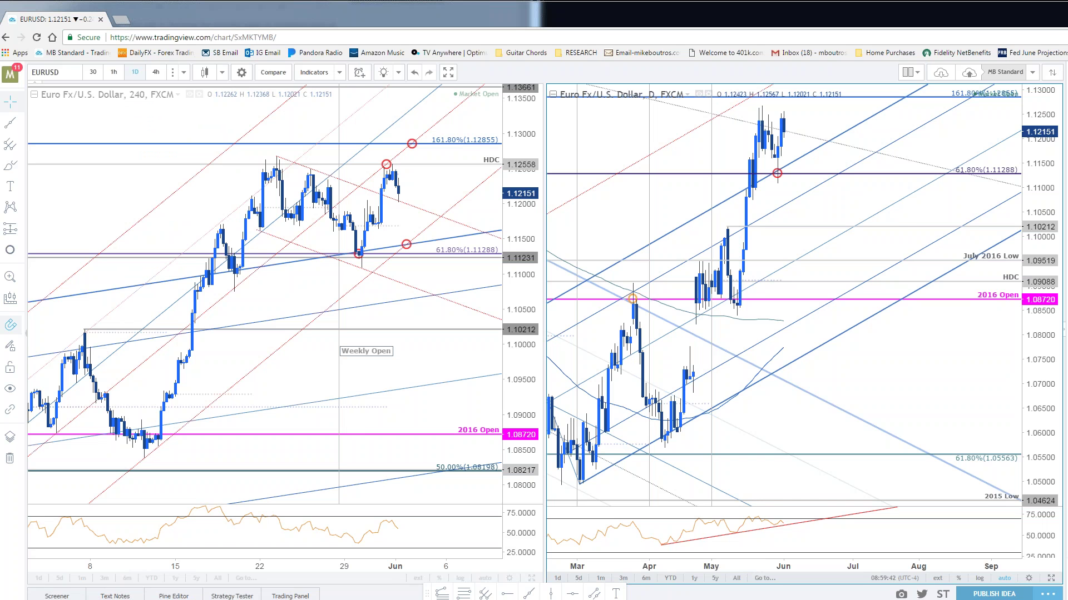
key("Down")
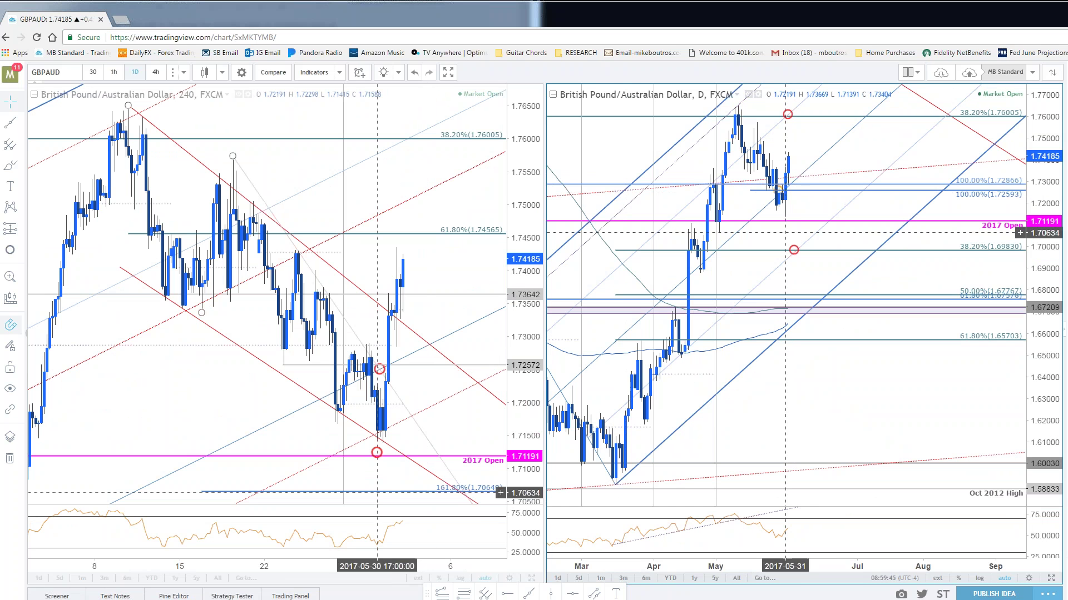
left_click(532, 578)
- Maximize the GBPAUD chart on the 120-minute timeframe, shifted toward the latest bars
scroll(895, 306, "up", 5)
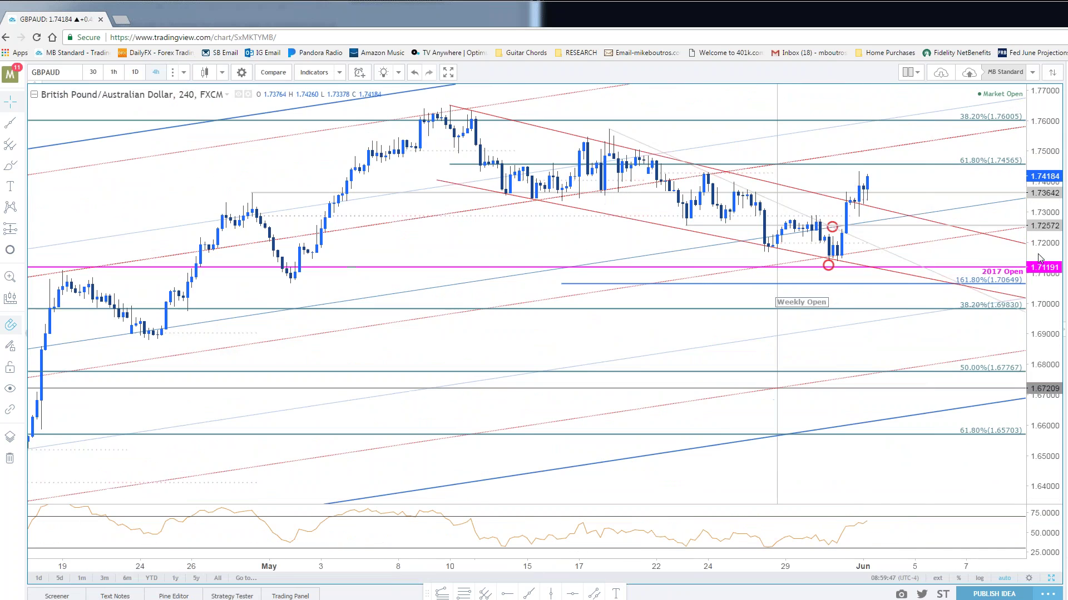
left_click(1020, 270)
type("120")
key("Return")
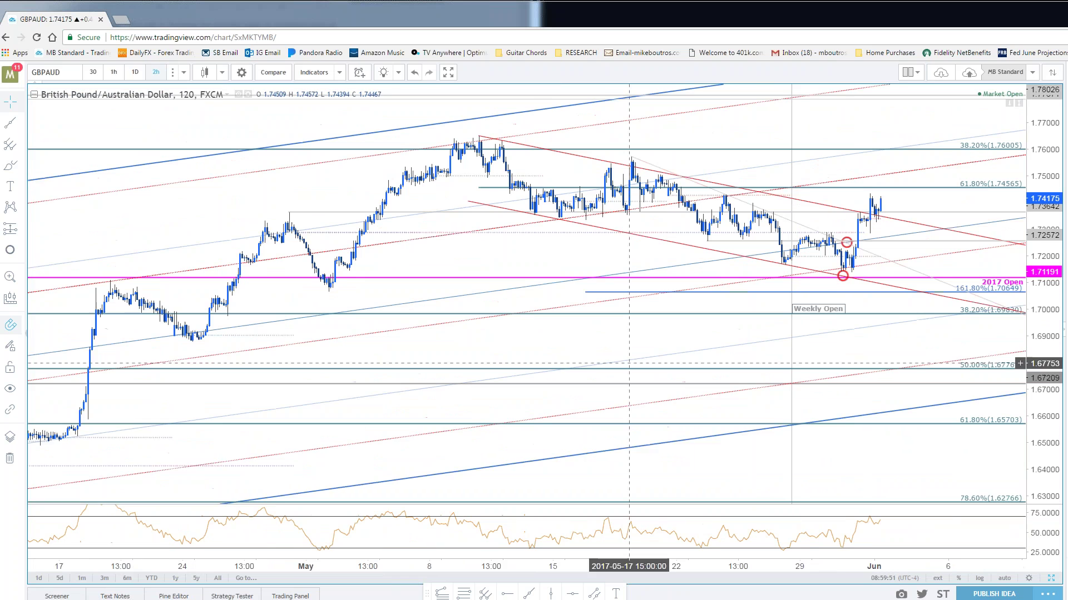
left_click_drag(1002, 198, 891, 308)
- Compare against the blog's GBPAUD chart, then return to the full TradingView chart
key("alt+Tab")
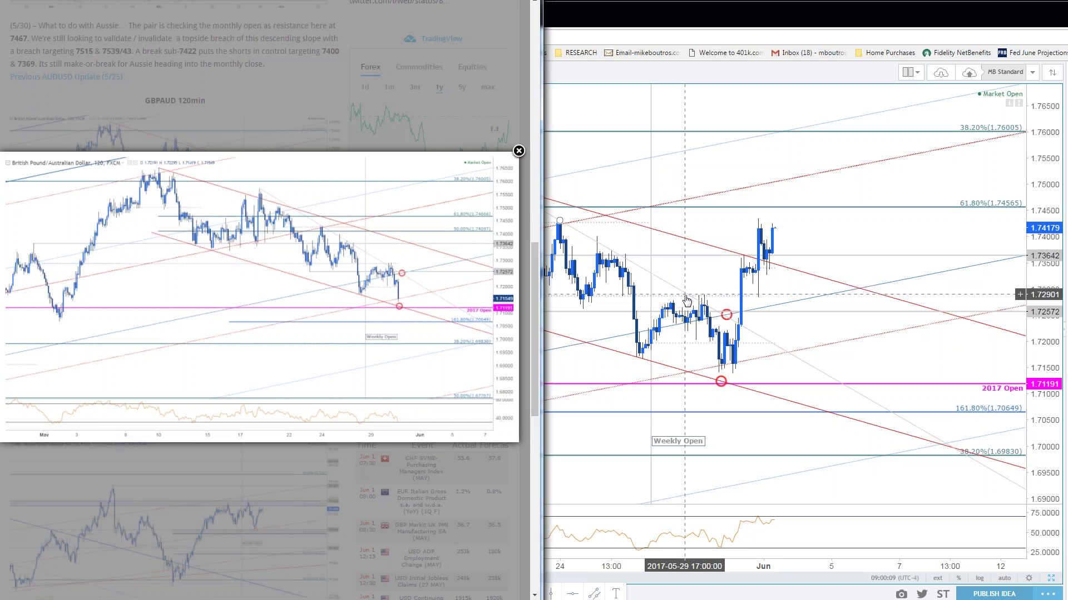
left_click(798, 217)
scroll(797, 217, "down", 3)
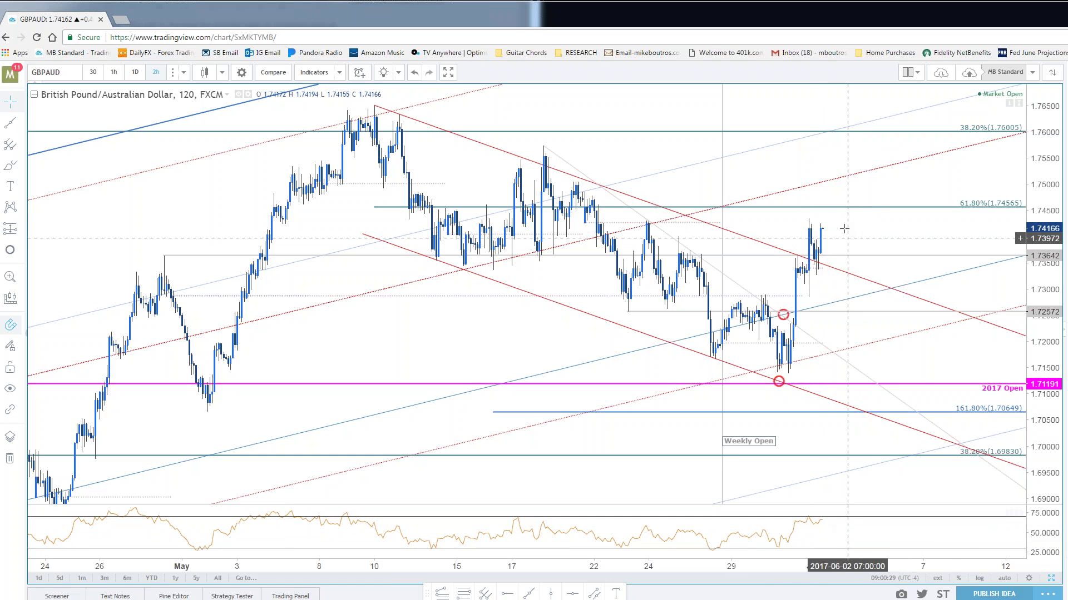
- Inspect the GBPAUD Fibonacci retracement drawing, selecting and deselecting it
left_click(857, 207)
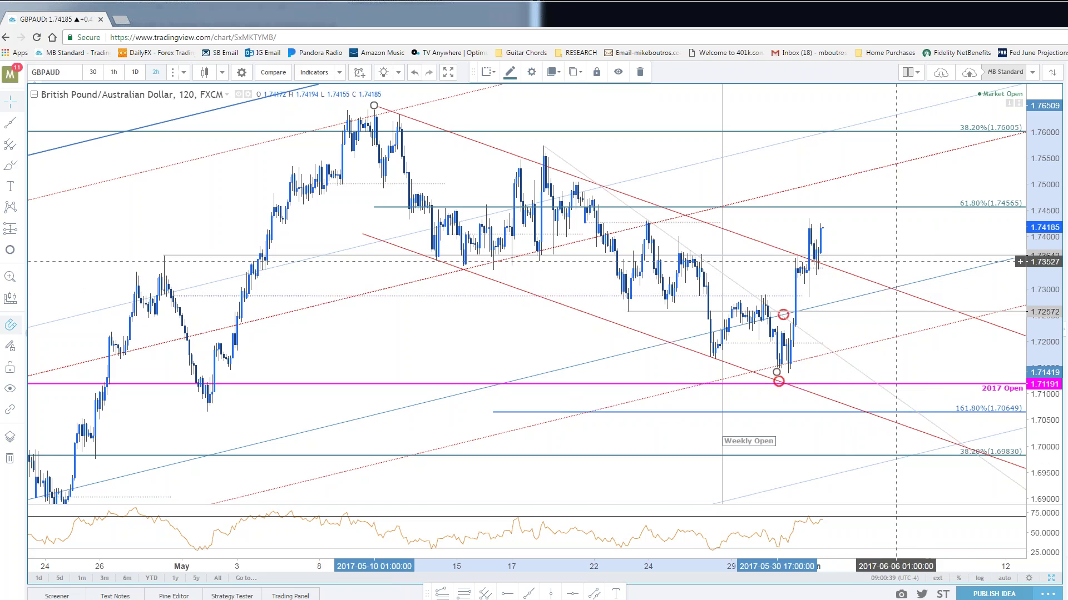
left_click_drag(925, 290, 898, 251)
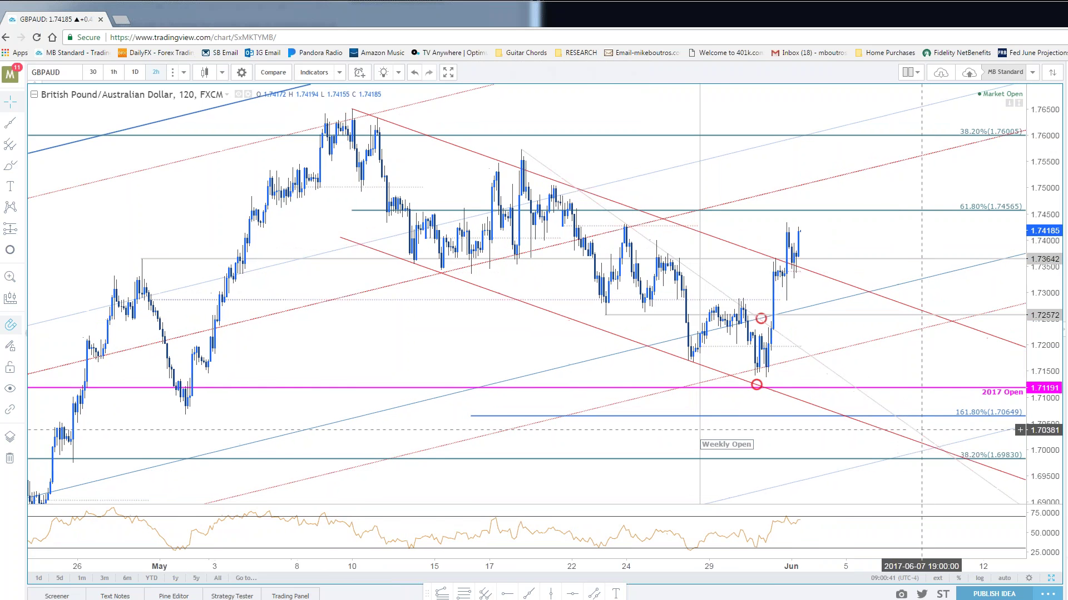
scroll(890, 244, "down", 1)
scroll(878, 231, "up", 1)
left_click(886, 210)
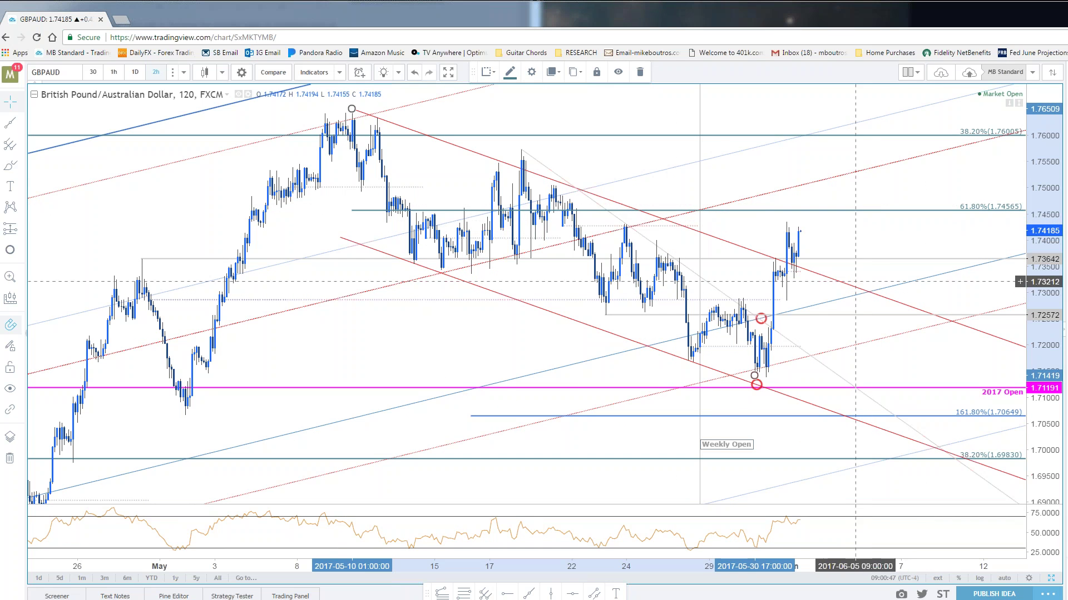
left_click(866, 226)
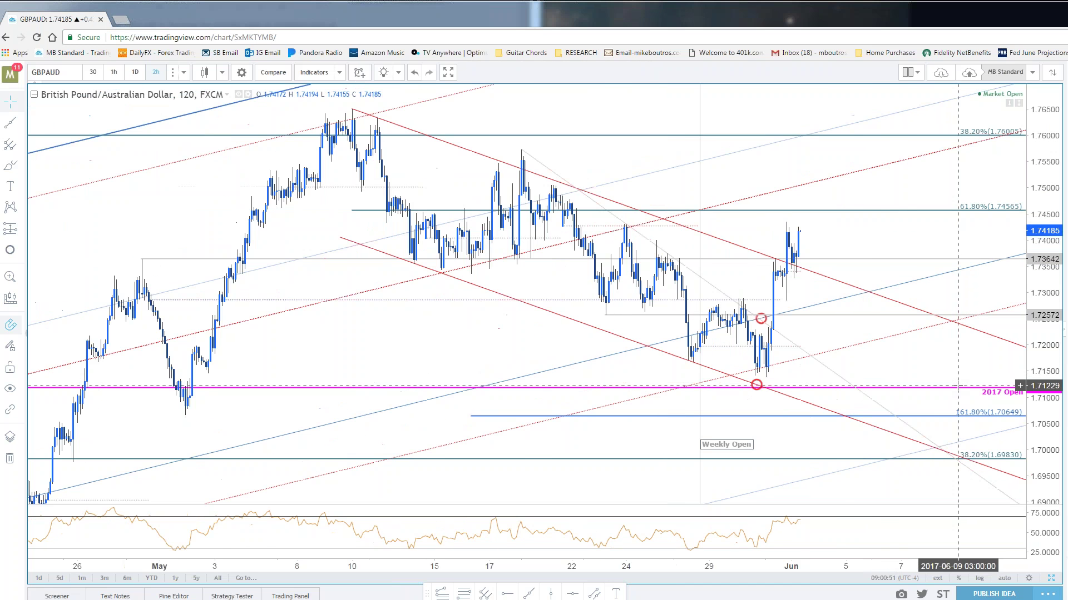
- Pan back to the January price history and inspect the pitchfork and lower red circle marker
scroll(957, 385, "down", 2)
scroll(786, 448, "down", 5)
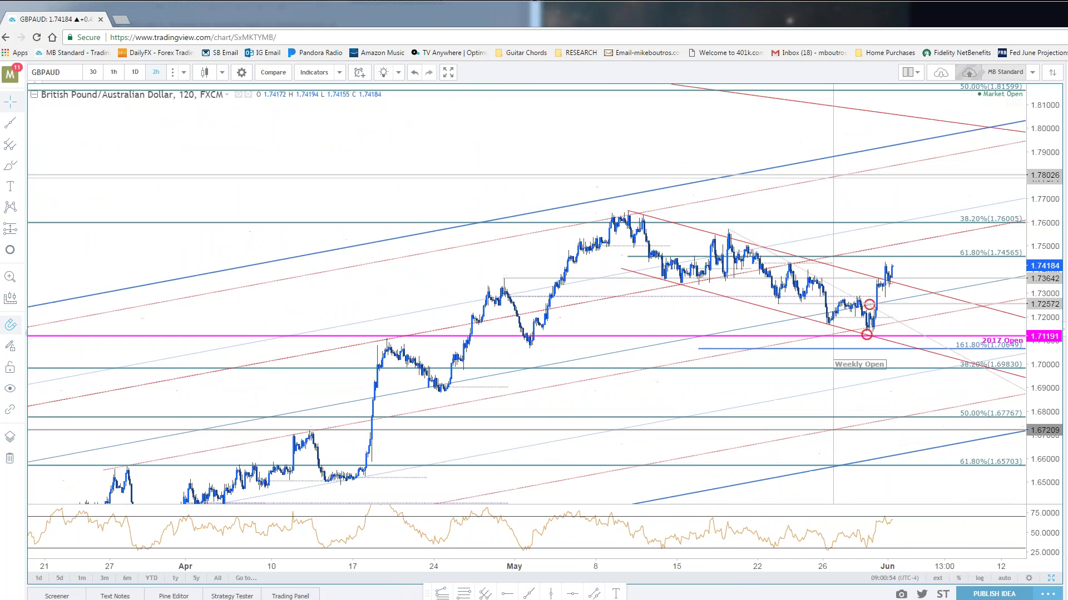
left_click_drag(715, 405, 691, 274)
left_click_drag(1048, 244, 1049, 271)
scroll(591, 433, "down", 3)
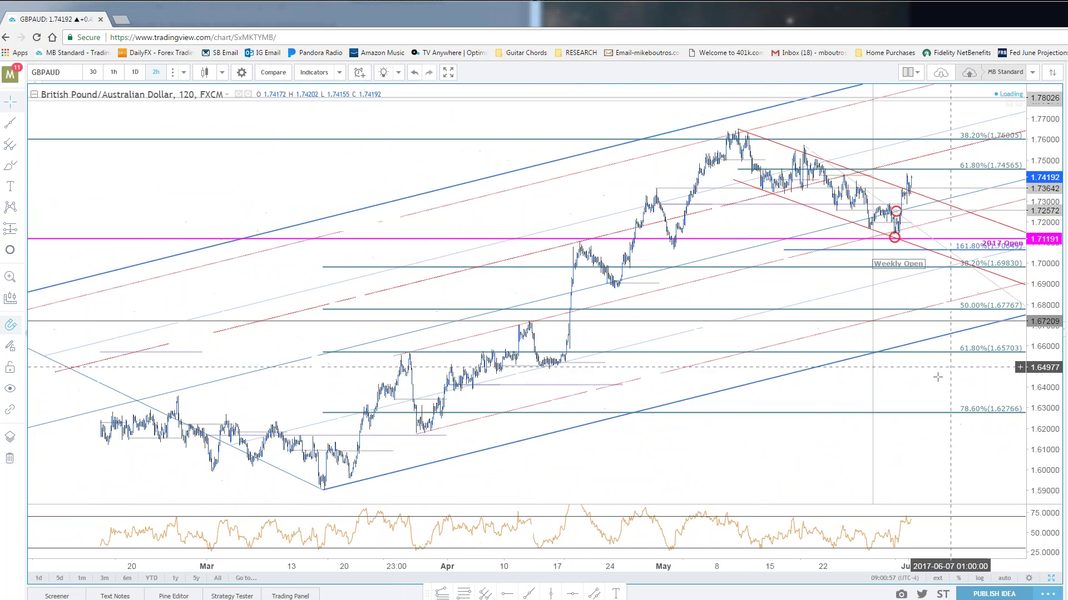
left_click_drag(591, 433, 551, 442)
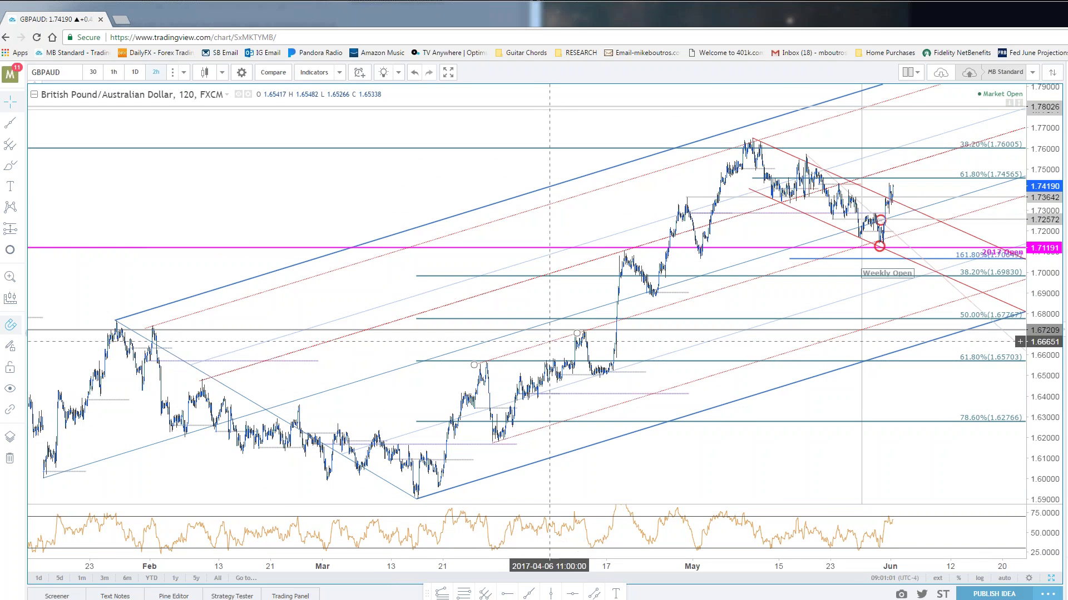
left_click(486, 363)
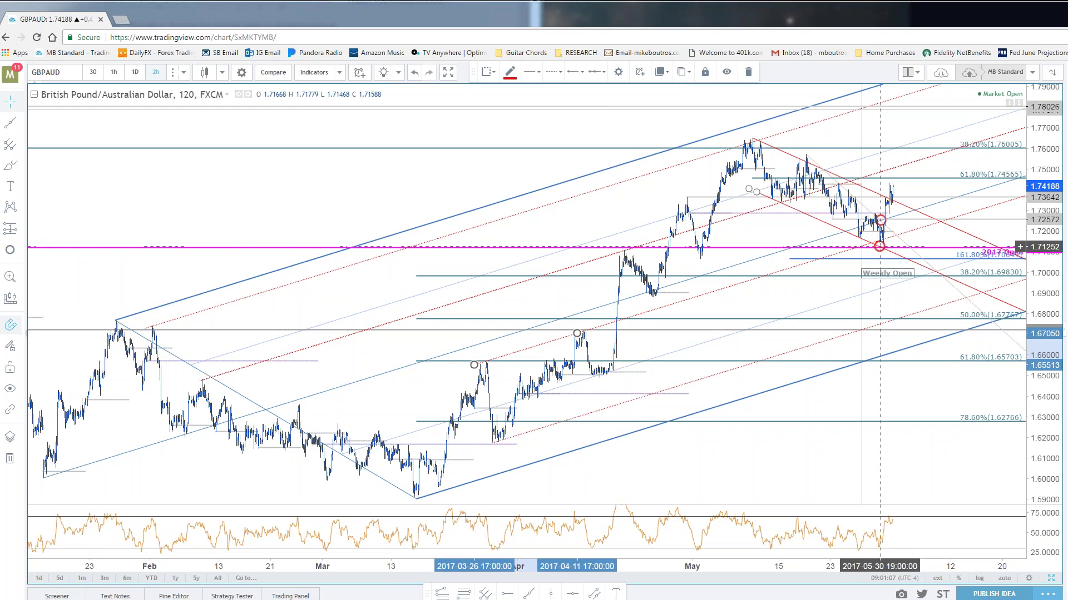
left_click(881, 248)
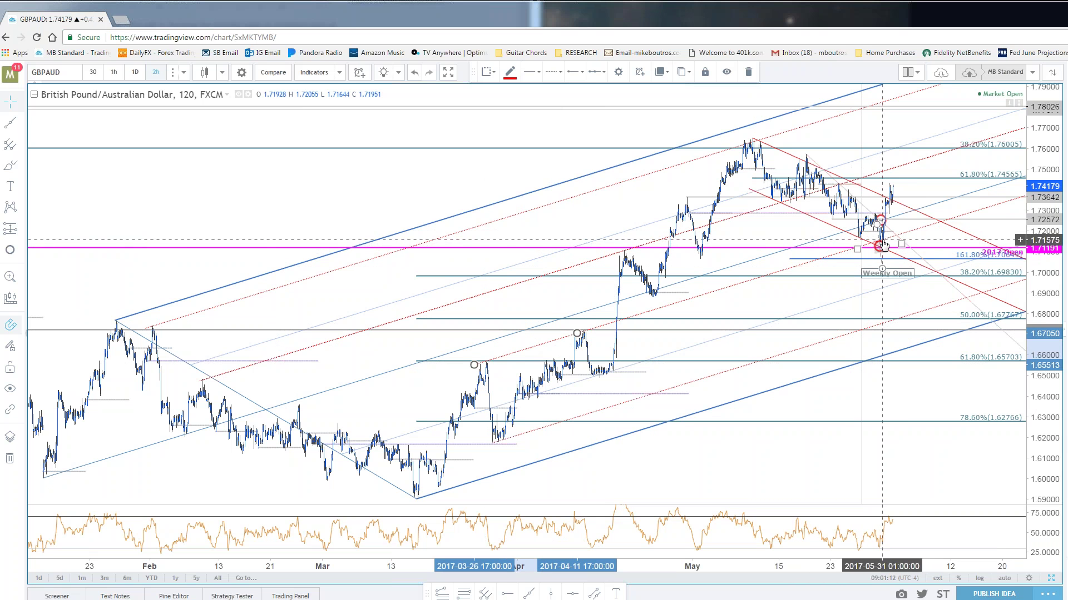
left_click(886, 241)
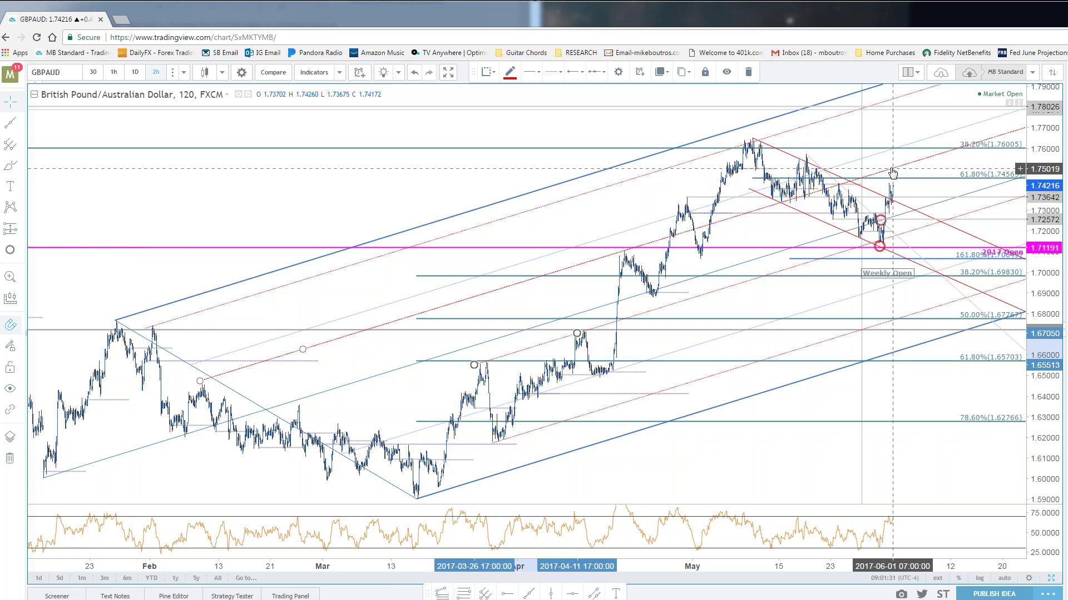
- Zoom into recent GBPAUD candles, refit the price scale, and switch the chart to NZDJPY
scroll(933, 477, "up", 1)
scroll(934, 476, "up", 1)
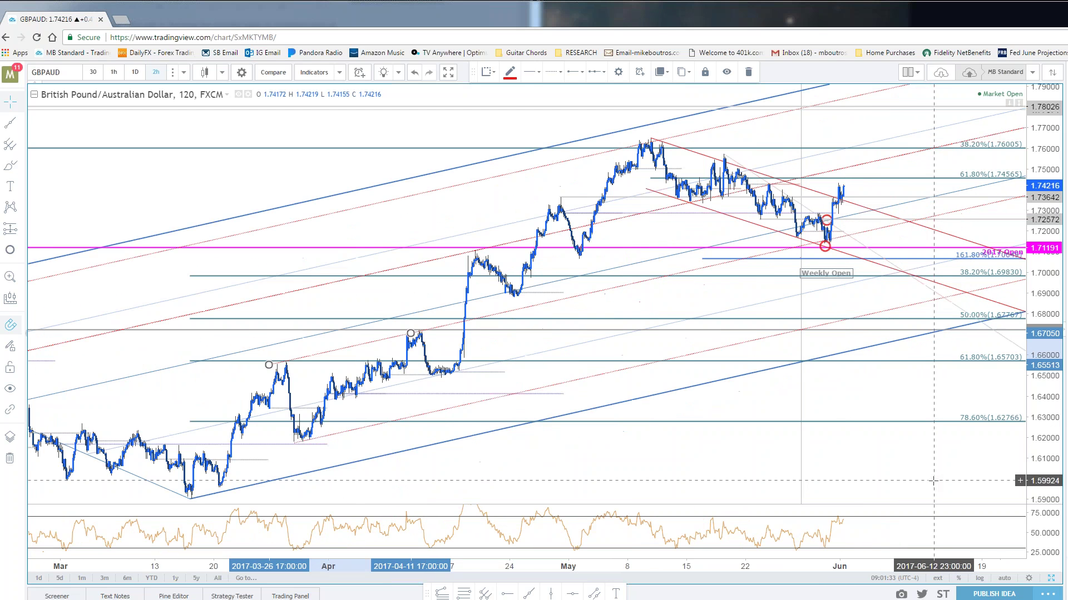
scroll(933, 483, "up", 3)
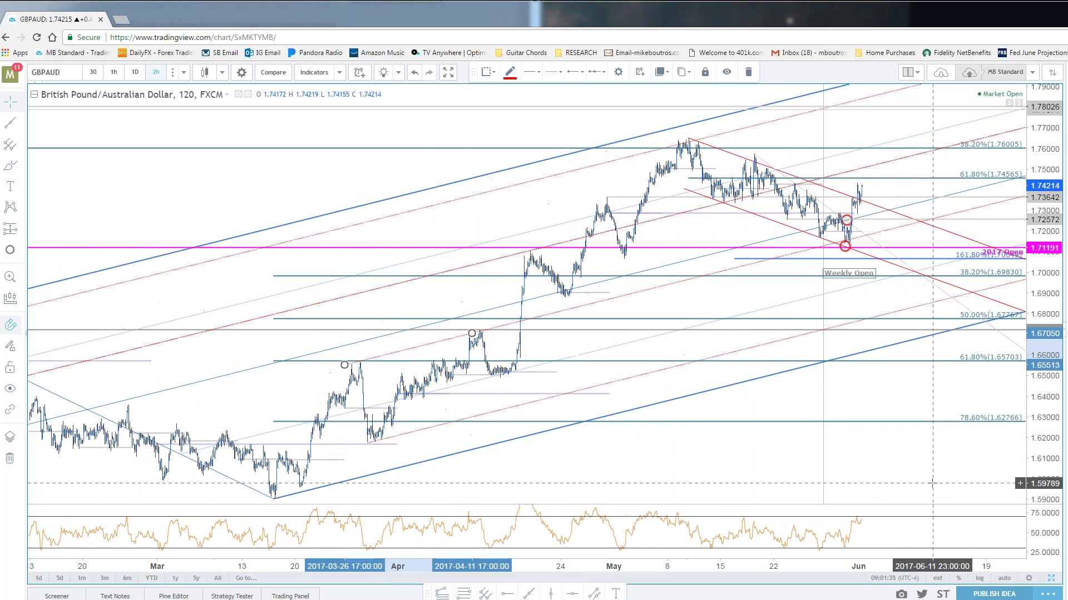
scroll(934, 483, "up", 2)
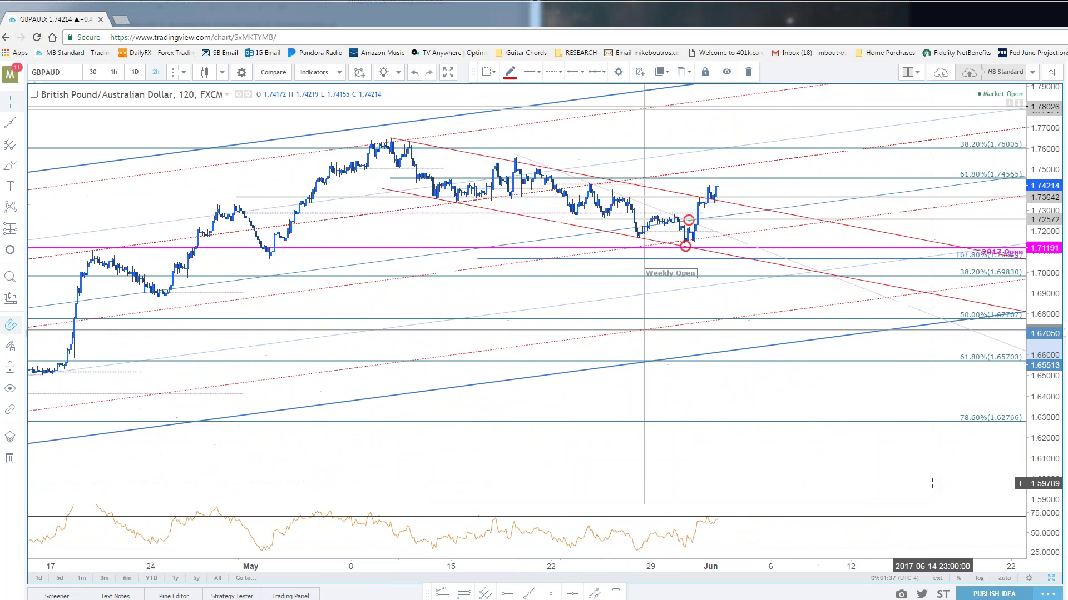
left_click_drag(934, 484, 847, 273)
double_click(1052, 336)
scroll(1053, 337, "up", 3)
scroll(1052, 336, "up", 3)
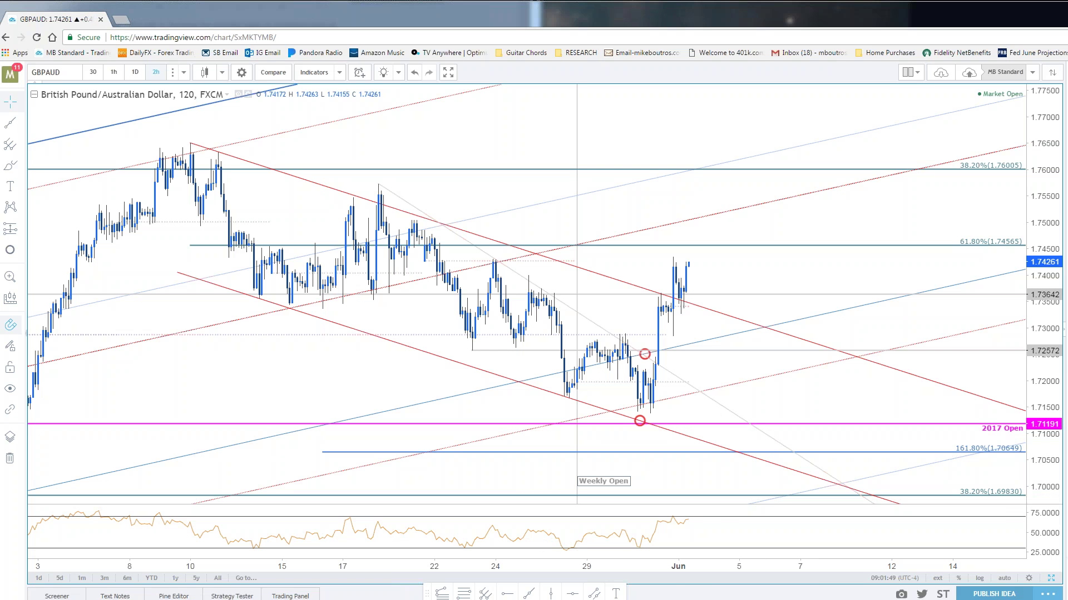
key("space")
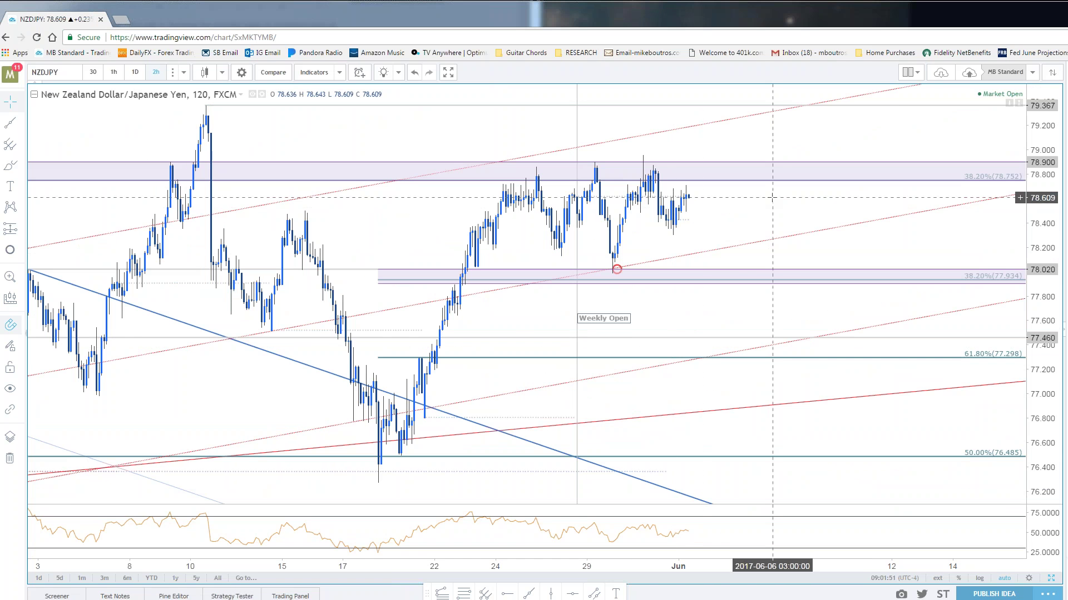
- Enlarge the blog's NZDJPY chart image for comparison, then return to TradingView
scroll(1019, 316, "up", 4)
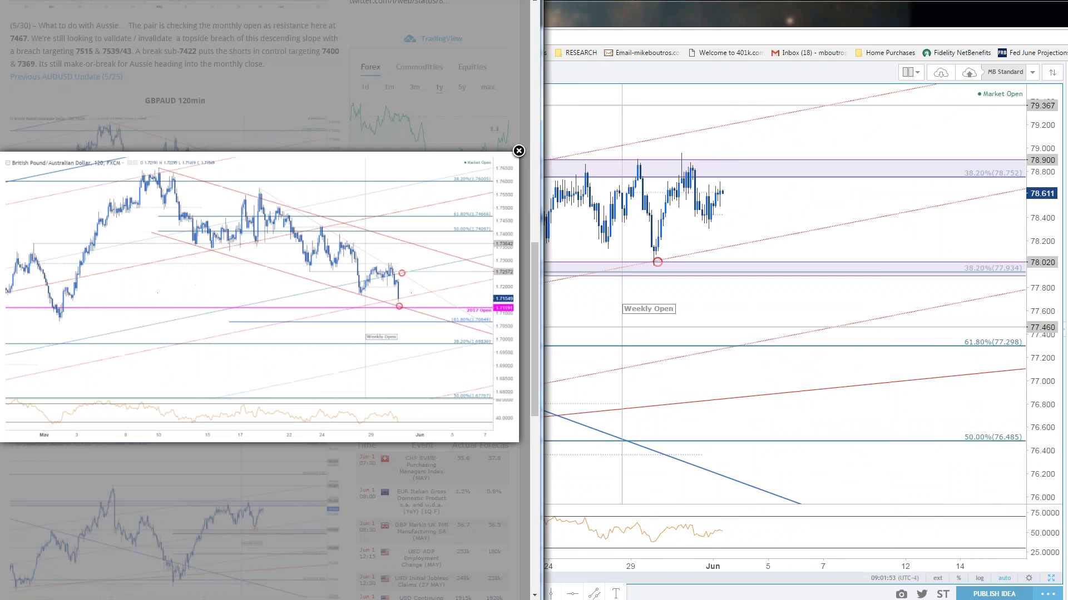
scroll(361, 465, "down", 5)
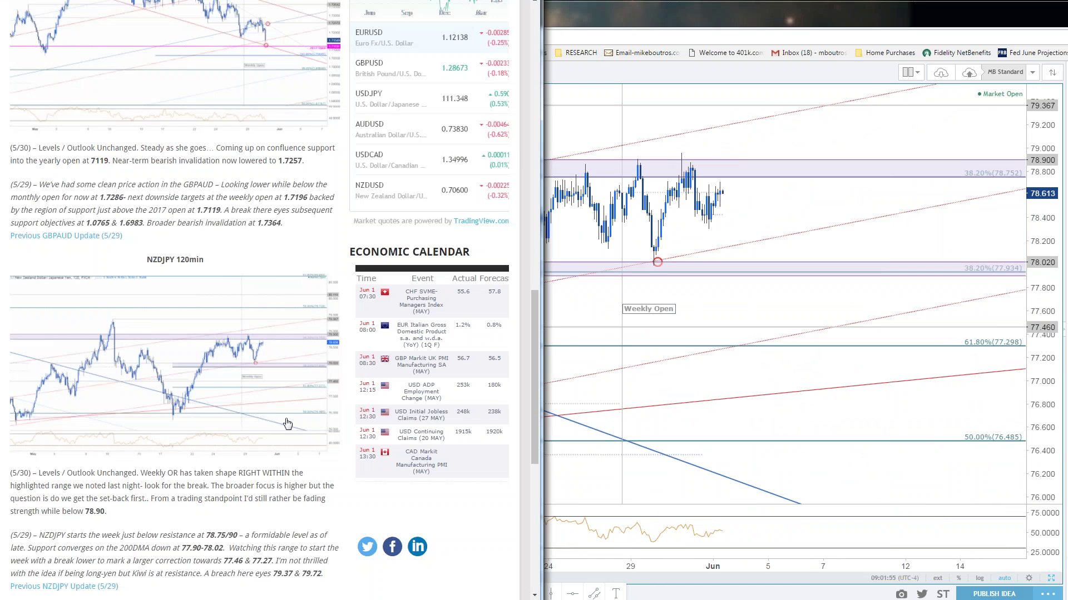
left_click(312, 396)
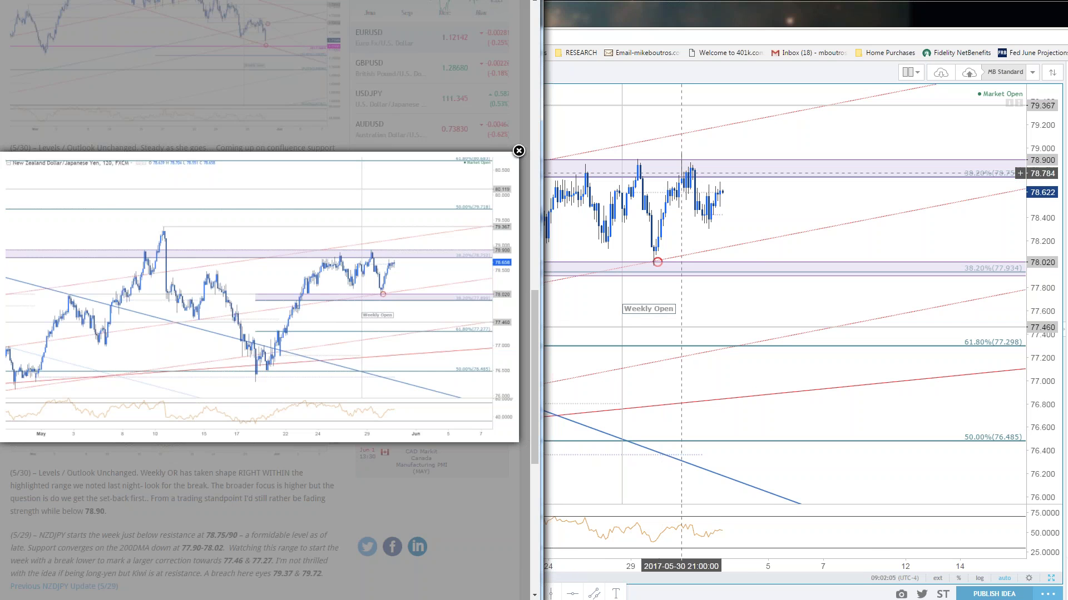
left_click(795, 217)
- Restore the 120-minute and daily NZDJPY panes and inspect the daily 200-day moving average
scroll(795, 216, "down", 2)
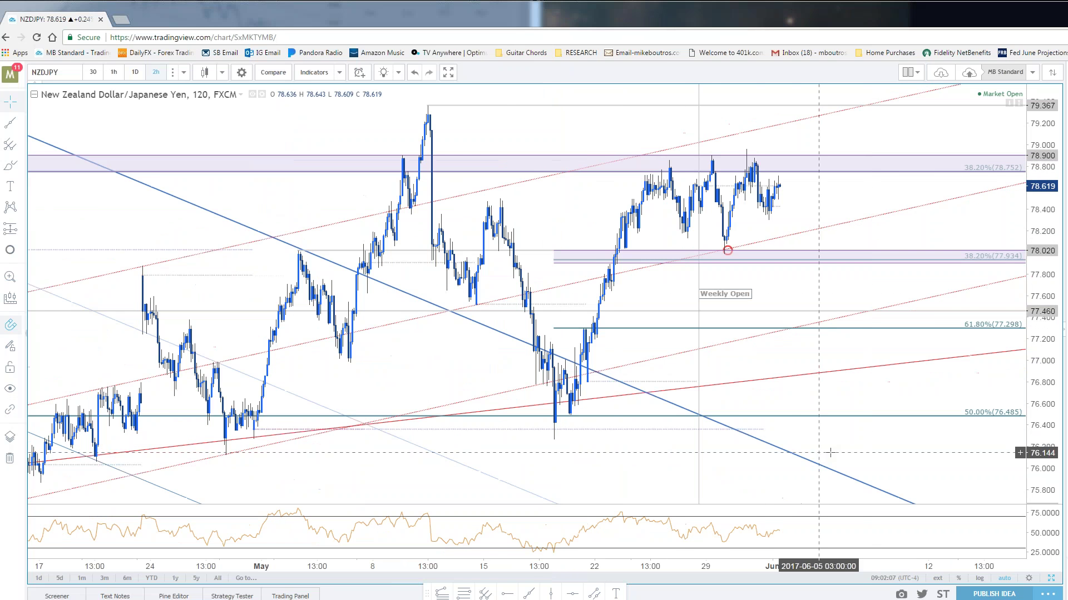
left_click(1050, 579)
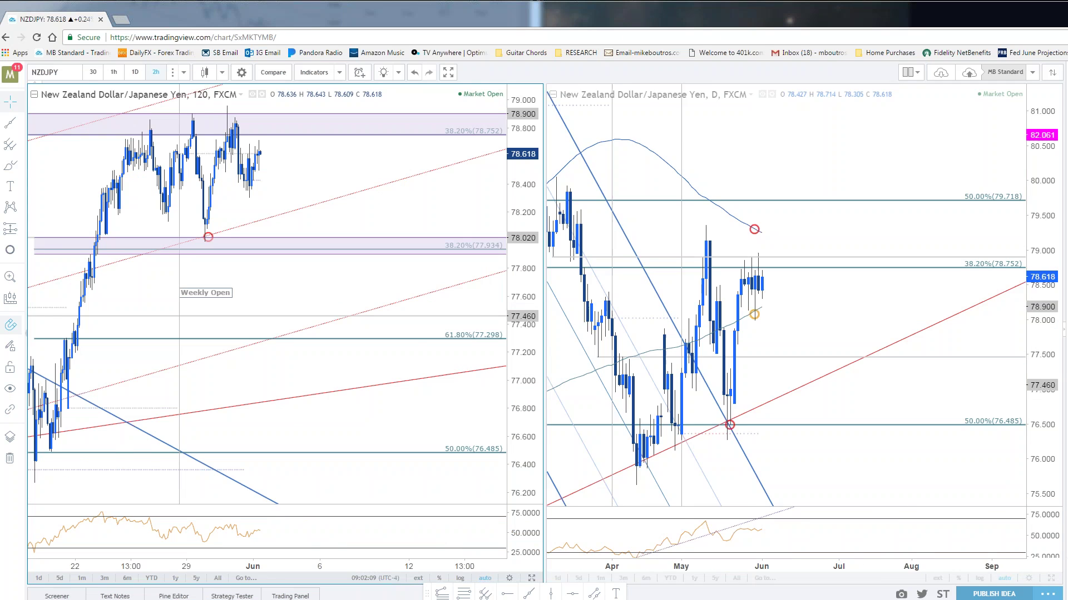
left_click(1051, 579)
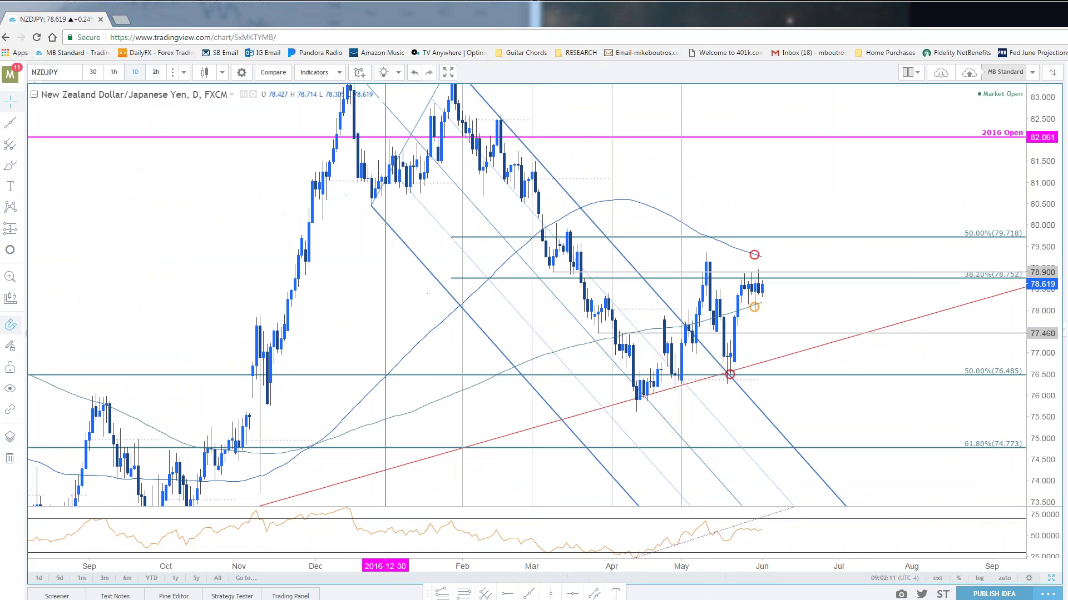
scroll(881, 240, "down", 2)
scroll(881, 240, "down", 4)
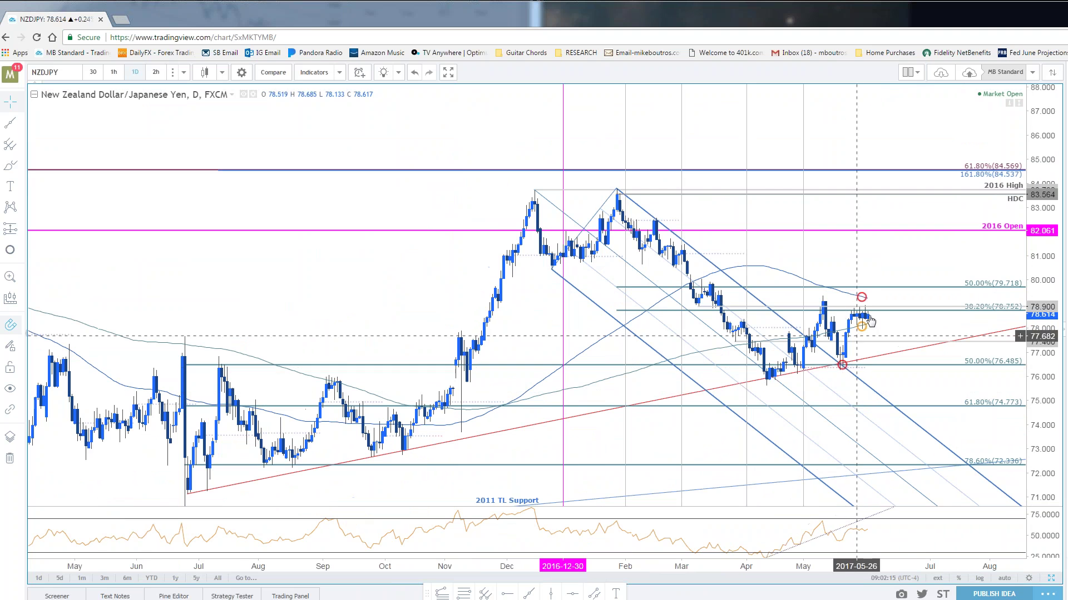
left_click_drag(880, 341, 879, 324)
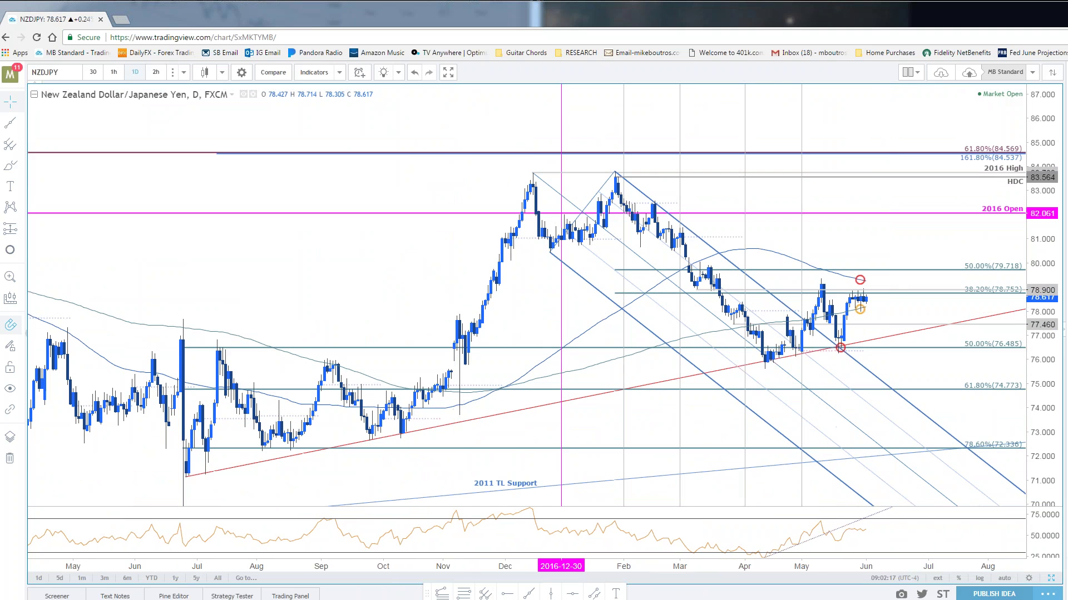
scroll(786, 404, "up", 2)
scroll(787, 404, "up", 2)
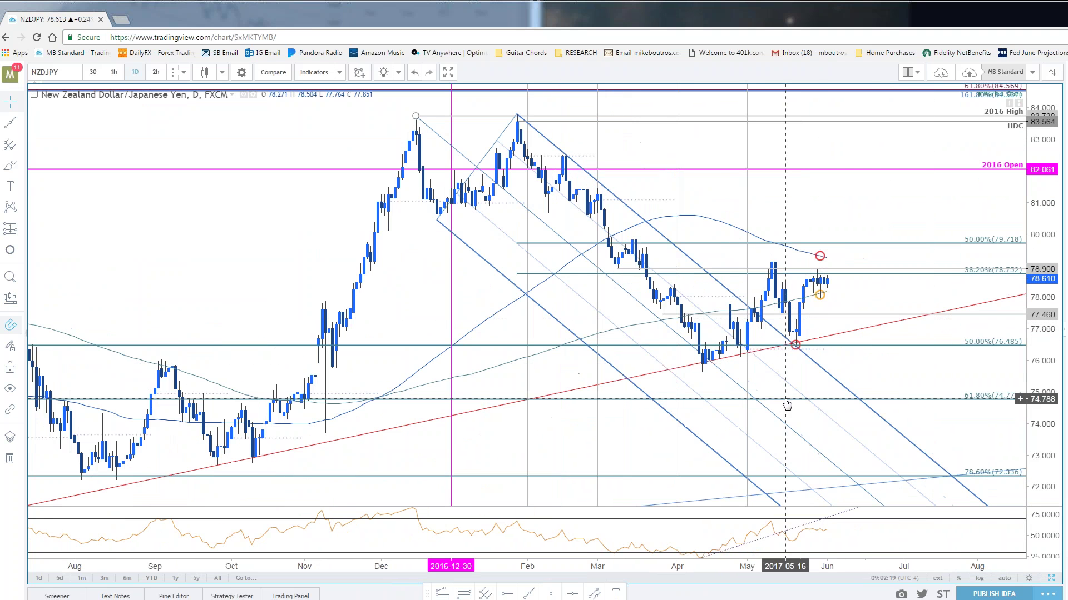
left_click(809, 295)
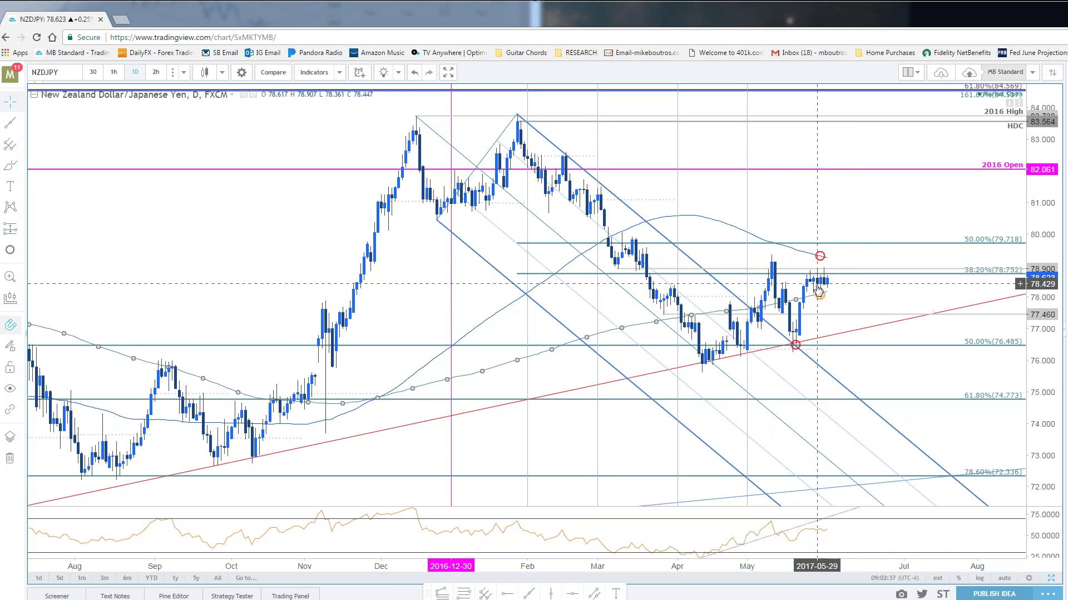
scroll(834, 278, "down", 2)
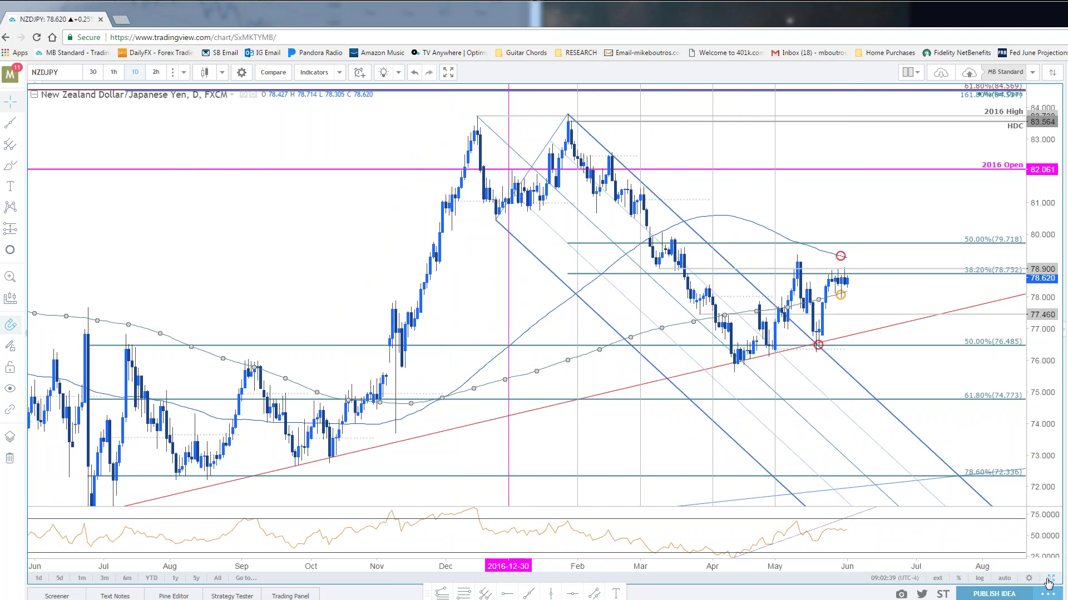
scroll(304, 187, "down", 3)
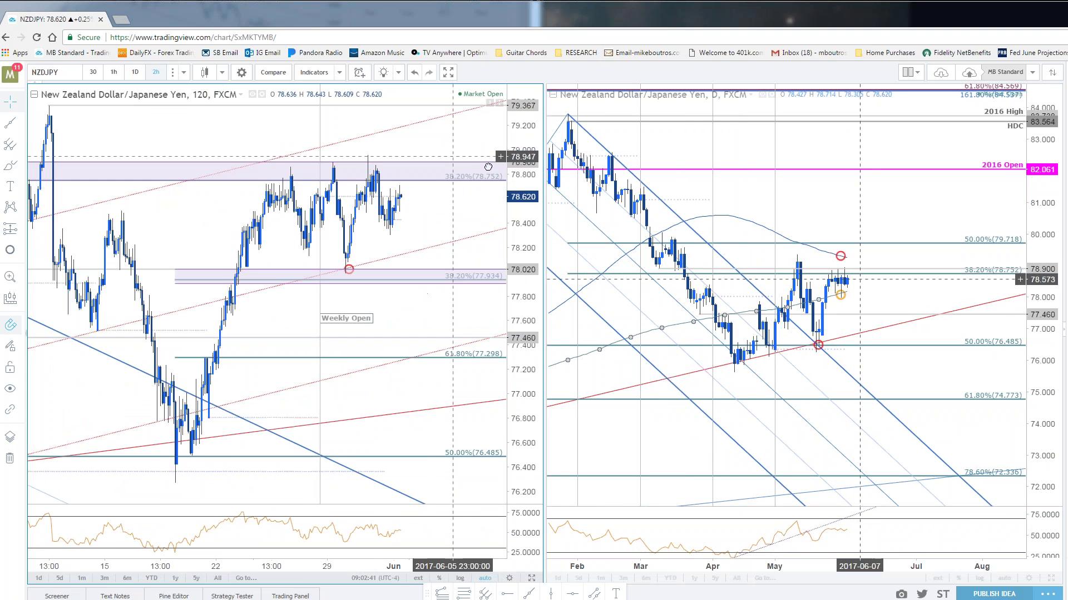
- Reposition the 120-minute and daily NZDJPY charts and make the 120-minute pane active
left_click_drag(457, 253, 405, 238)
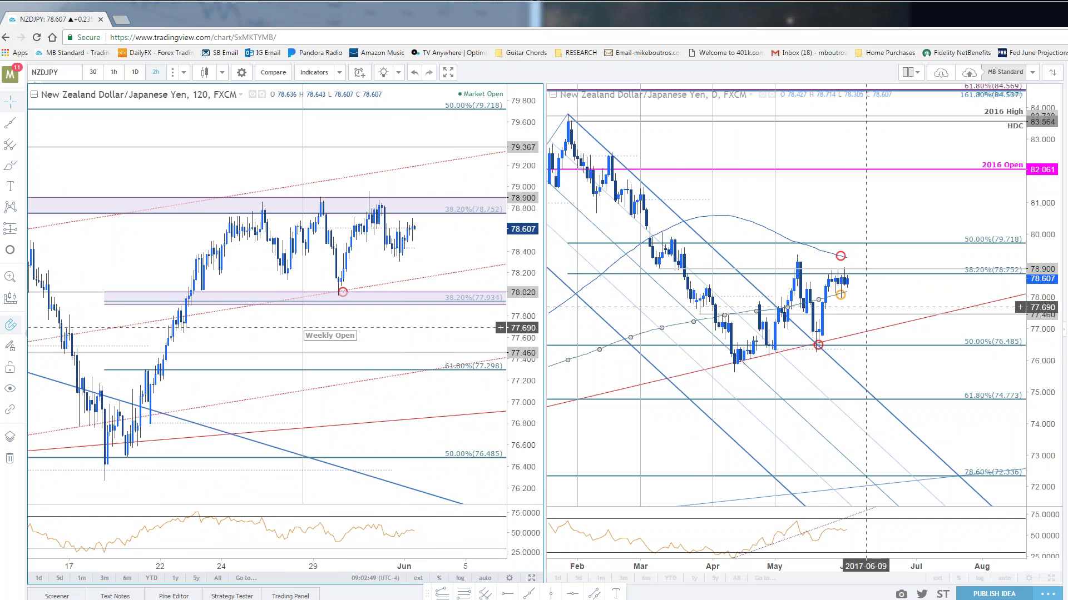
left_click_drag(910, 364, 986, 317)
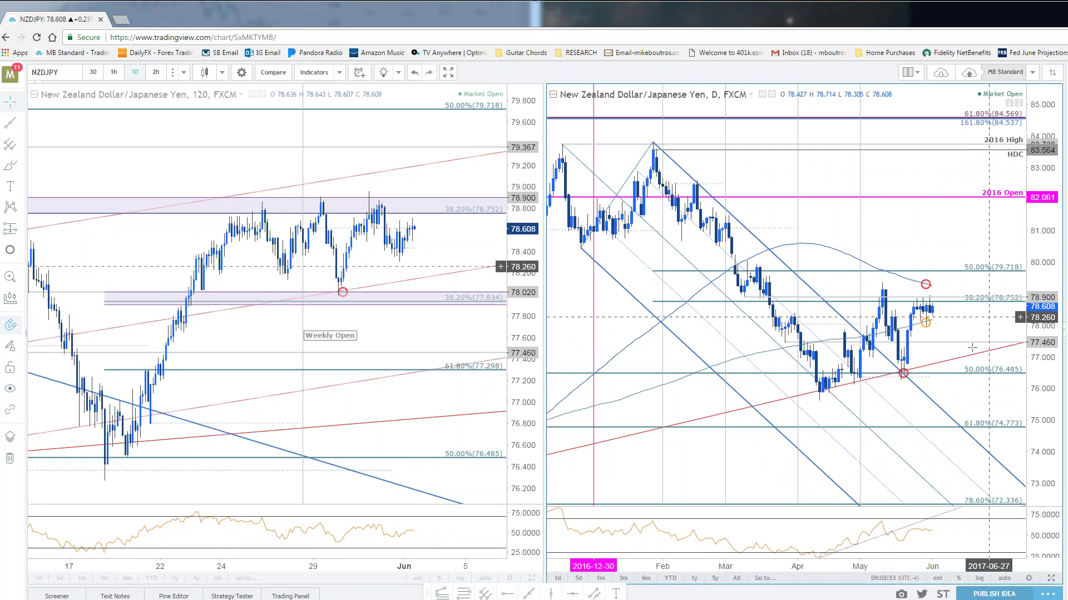
left_click_drag(995, 390, 990, 340)
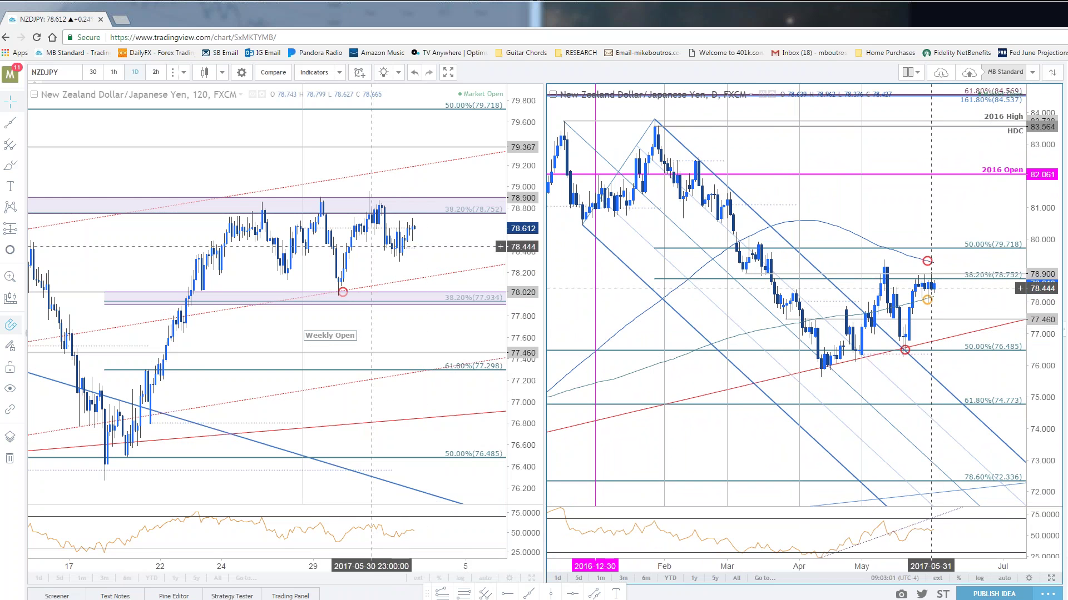
left_click(443, 181)
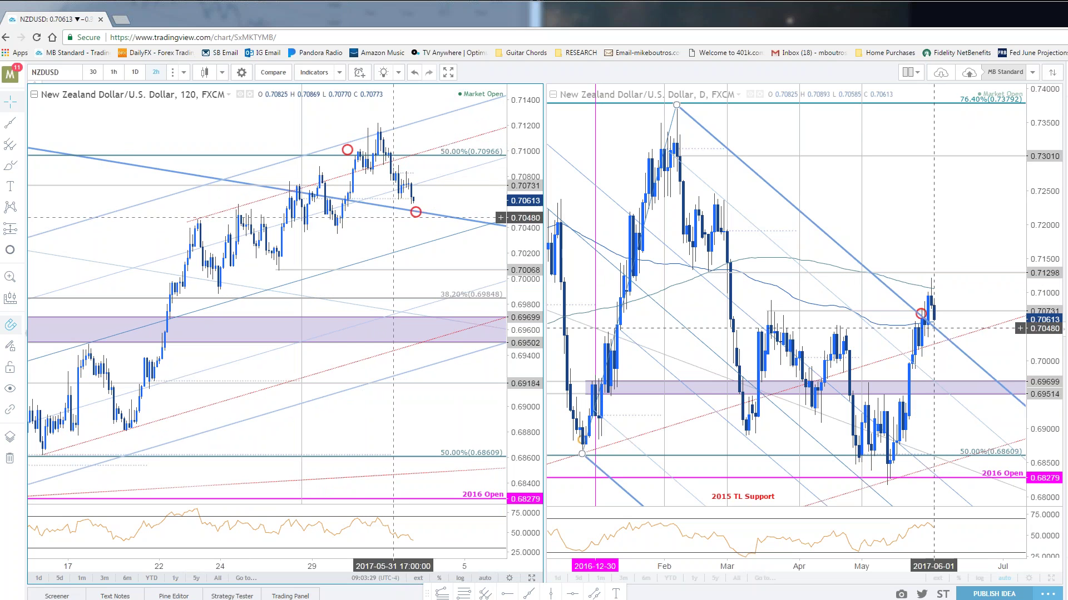
- Maximize the 120-minute NZDUSD chart, reviewing its channel and red circle markers at later dates
left_click(416, 213)
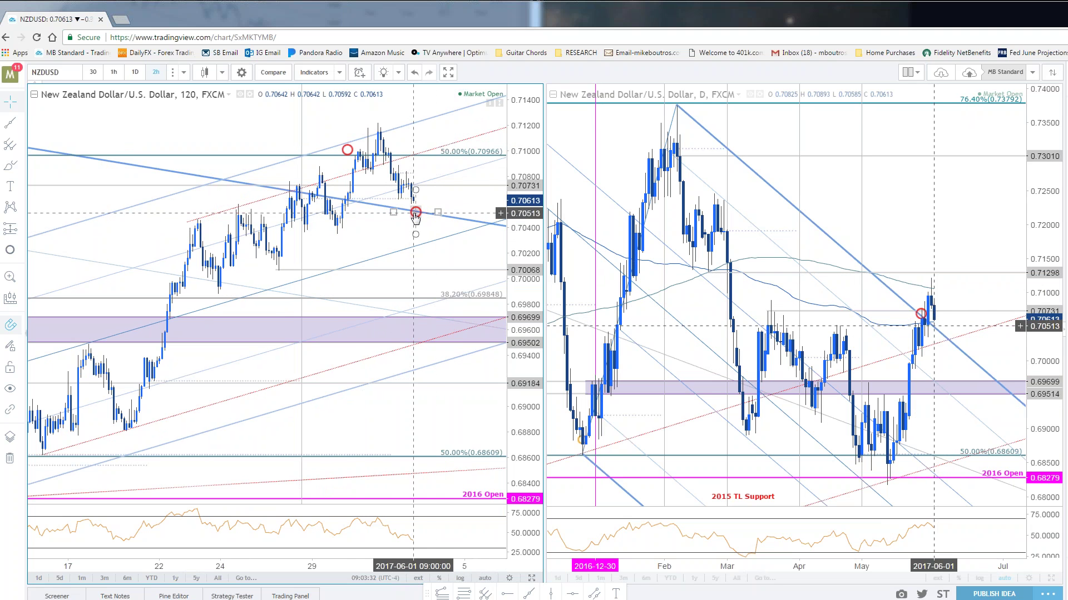
left_click(532, 578)
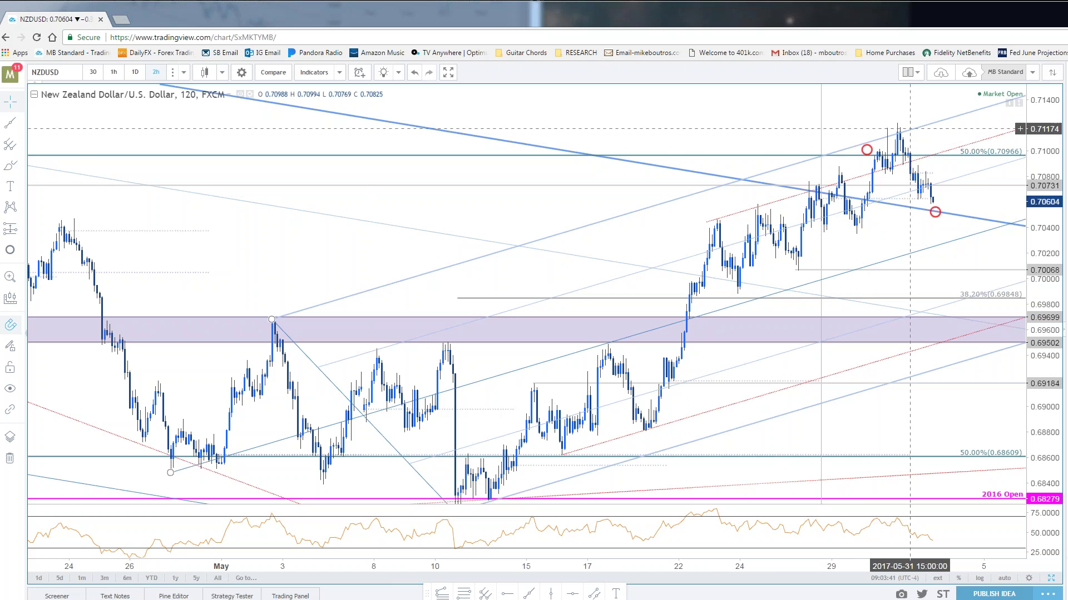
left_click(871, 153)
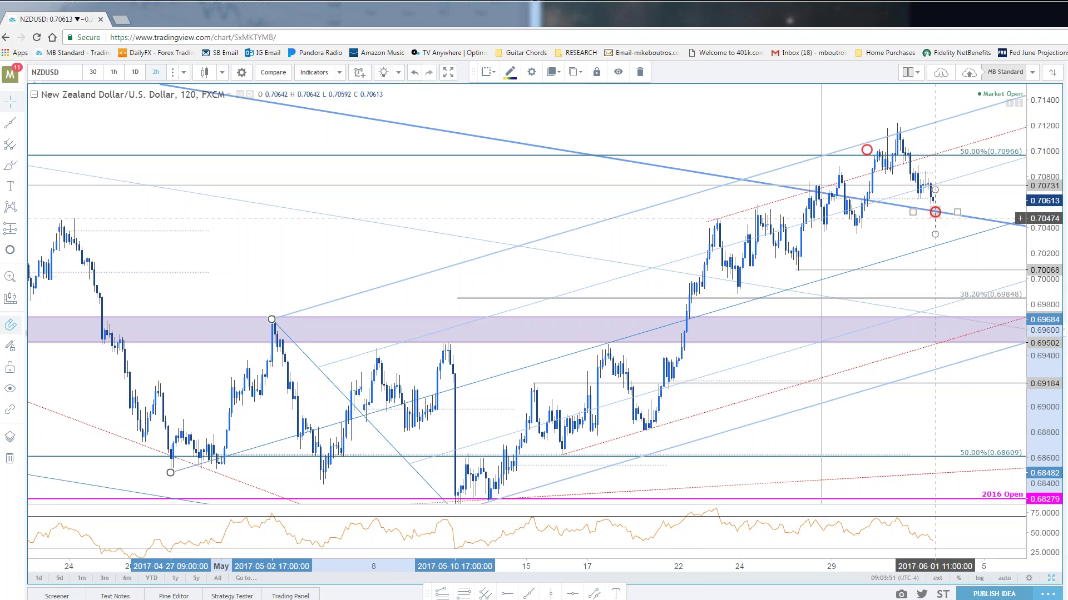
left_click_drag(936, 218, 810, 237)
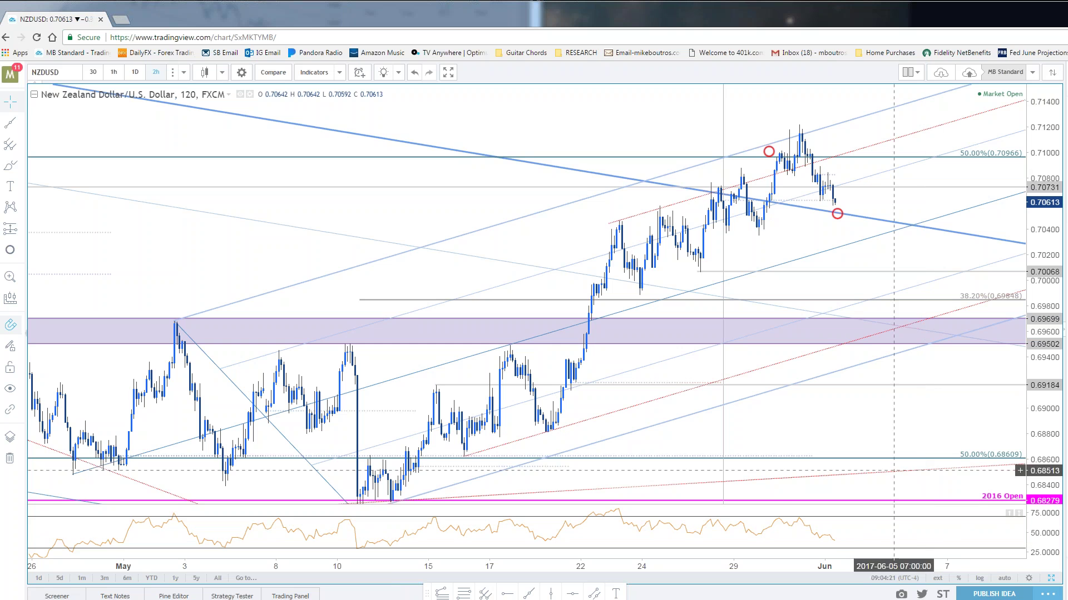
left_click(837, 214)
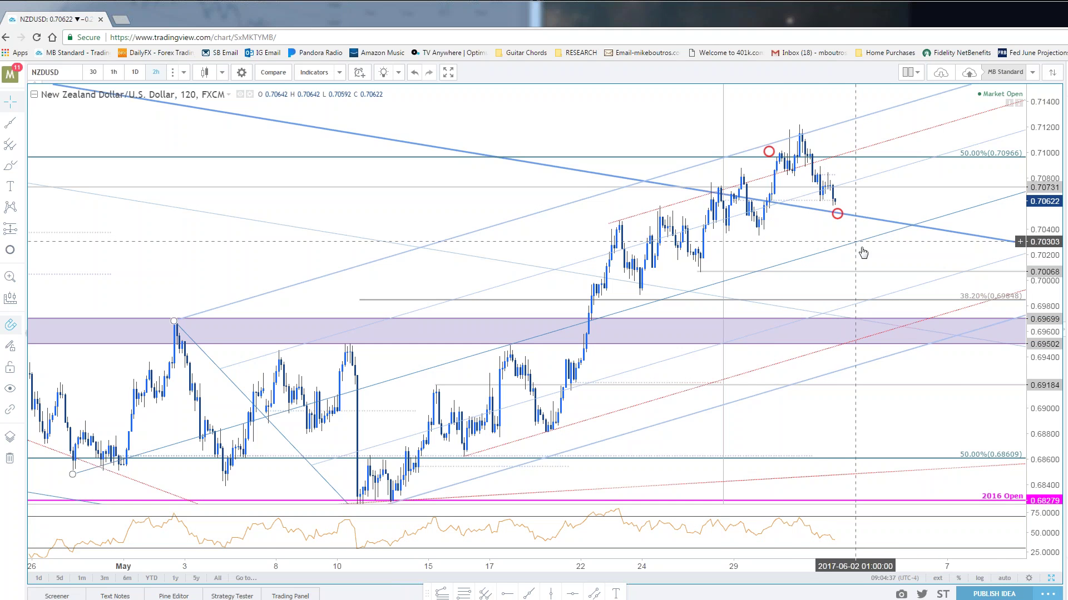
- Compress the NZDUSD price scale and pan to reveal the 61.8% level
scroll(959, 376, "down", 2)
scroll(959, 376, "up", 2)
left_click_drag(1053, 233, 1052, 245)
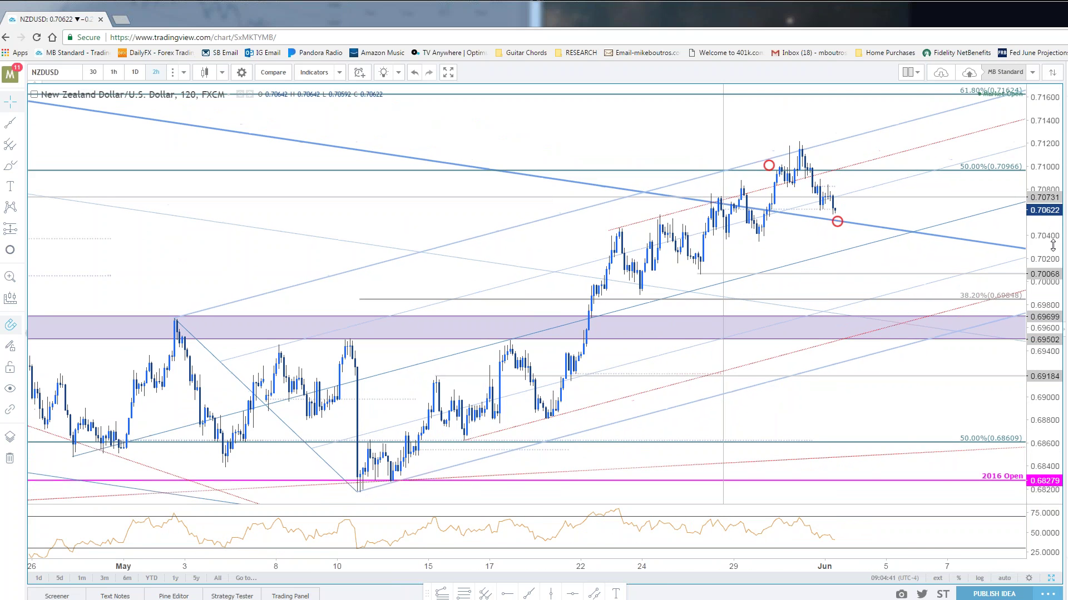
left_click_drag(919, 259, 913, 289)
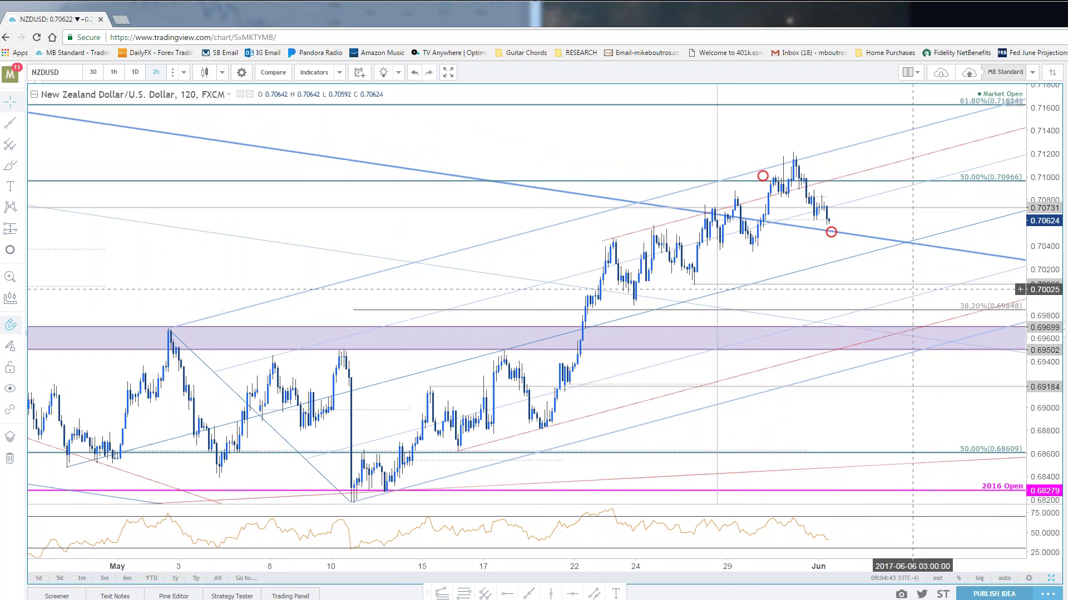
scroll(912, 289, "up", 1)
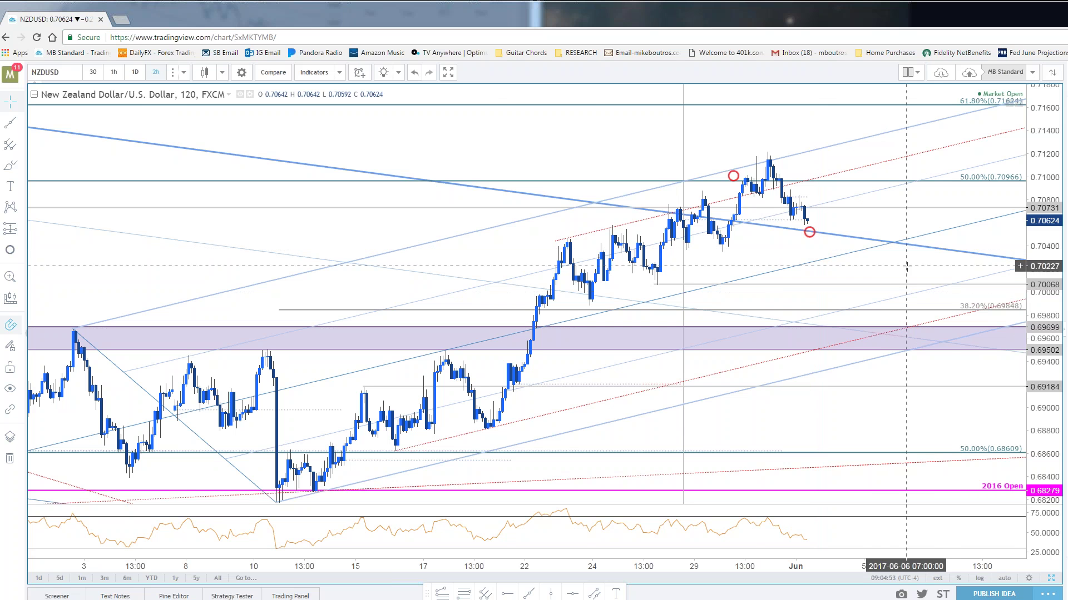
- Restore the 120-minute and daily pair, refit the daily chart, and switch both to AUDNZD
left_click(1049, 582)
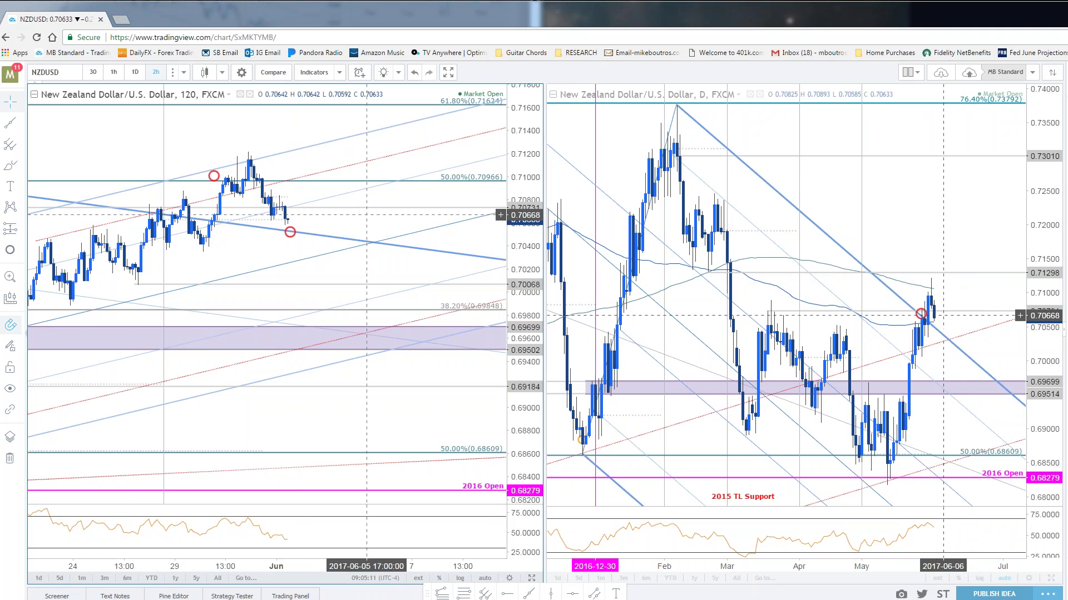
left_click(952, 279)
double_click(1059, 259)
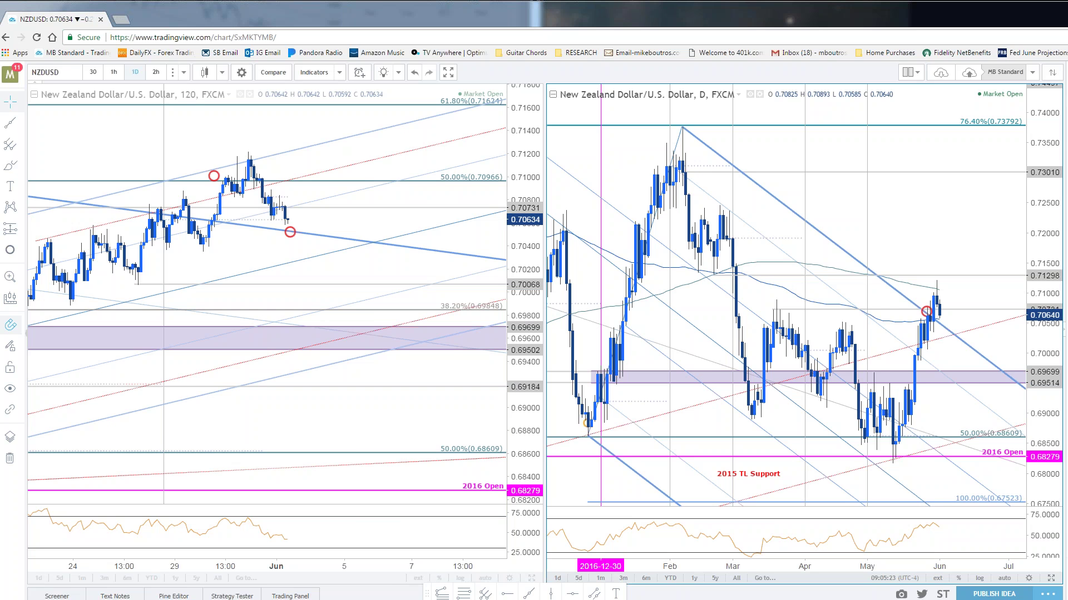
key("space")
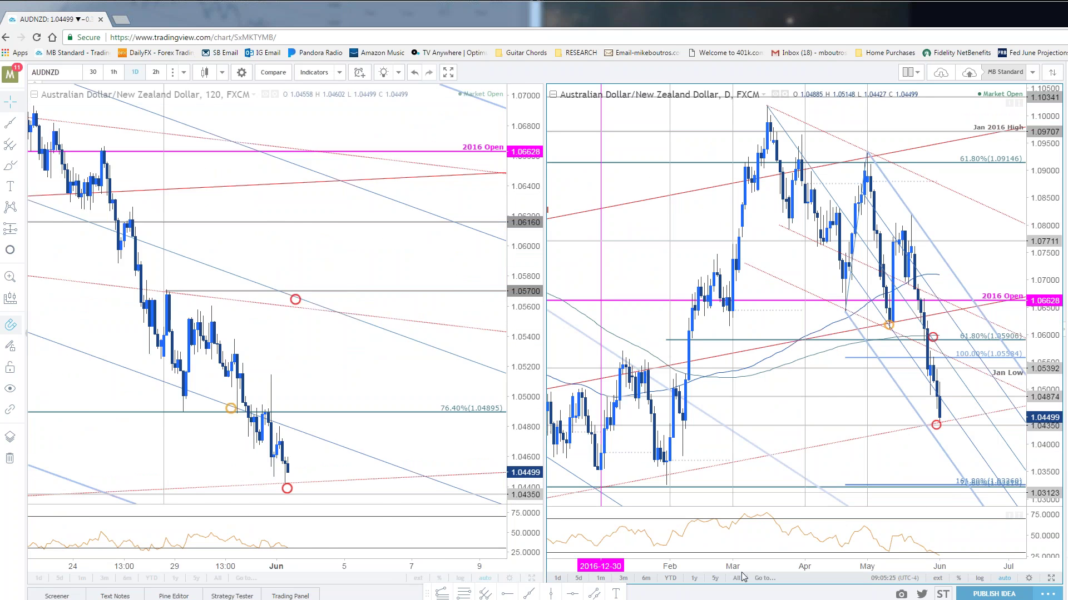
- Shift the AUDNZD 120-minute chart to show levels down to 1.018
scroll(528, 295, "down", 5)
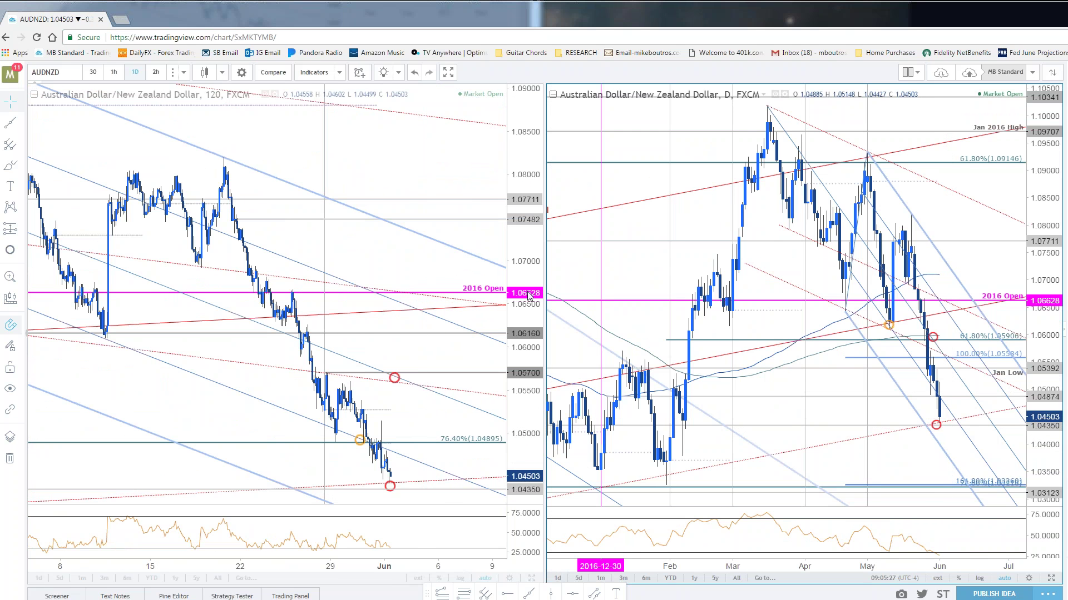
left_click_drag(528, 295, 528, 339)
left_click_drag(429, 444, 484, 352)
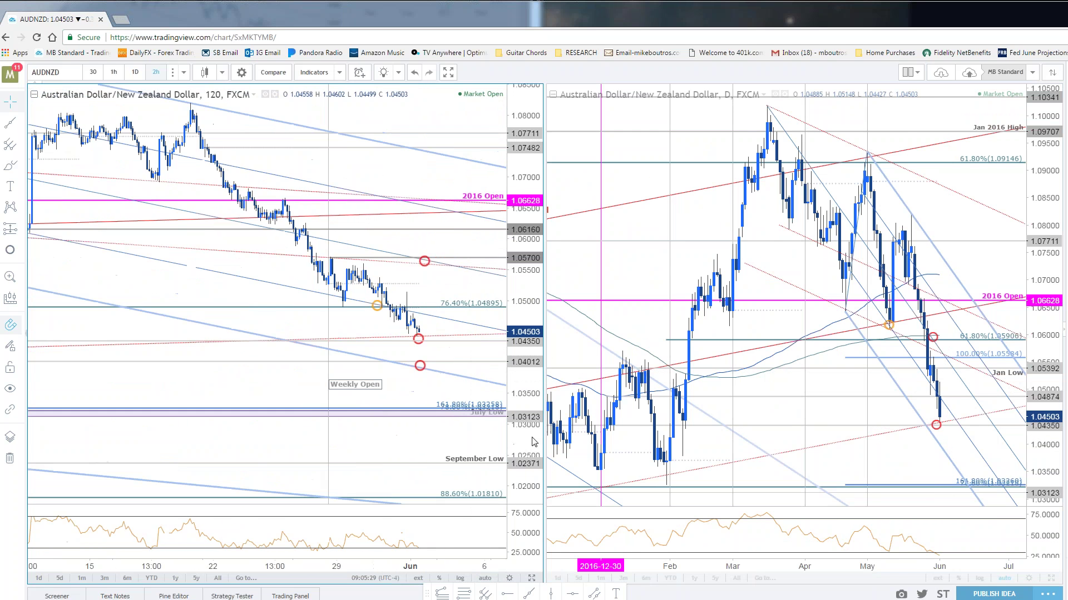
- In the browser, close the enlarged NZDJPY image and move to the SB Trade Desk update tab
key("alt+Tab")
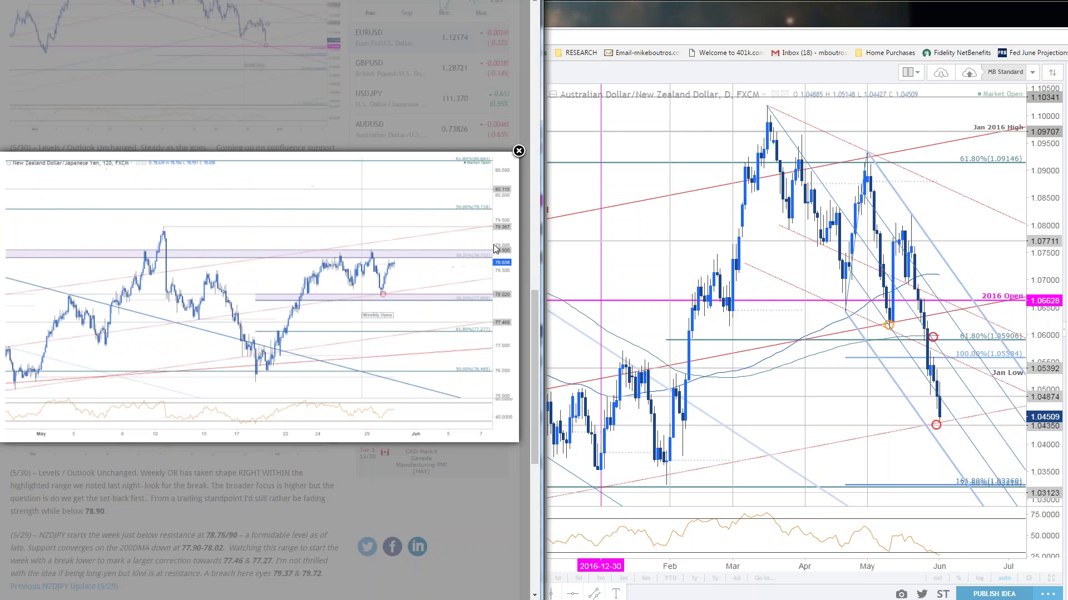
left_click(518, 151)
scroll(345, 333, "down", 6)
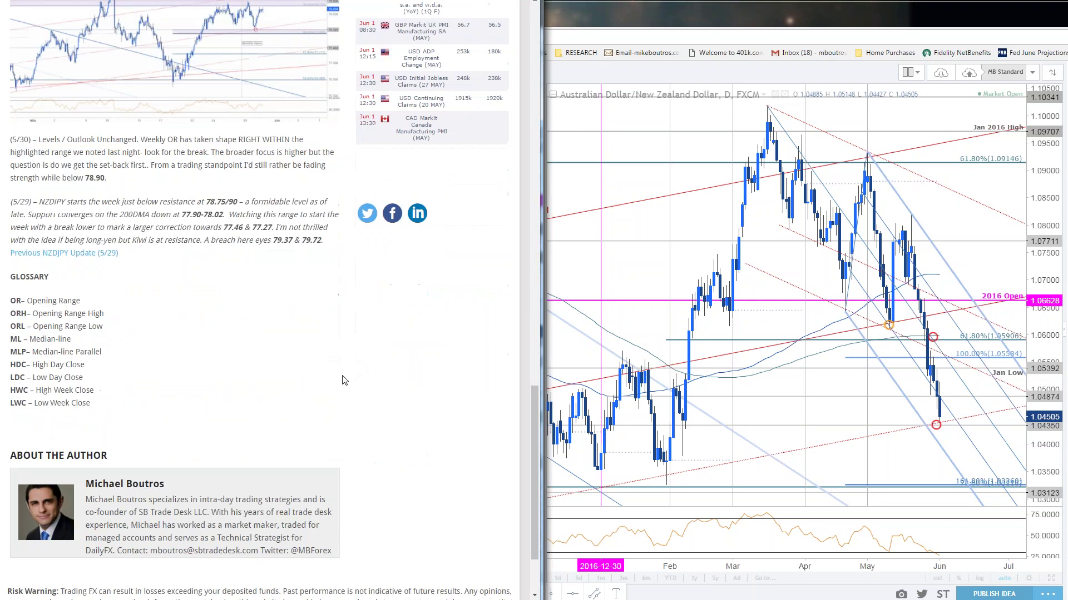
scroll(343, 369, "up", 5)
key("ctrl+Tab")
scroll(262, 333, "up", 3)
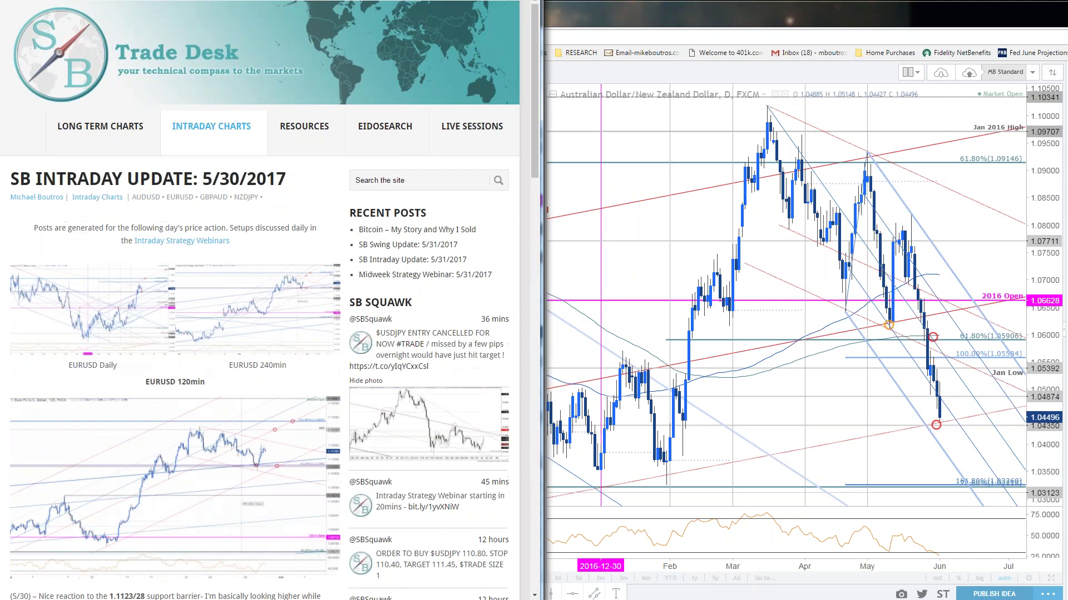
- Open the 5/29/2017 intraday update, enlarge its AUDNZD 120min chart, and return to TradingView
left_click(212, 127)
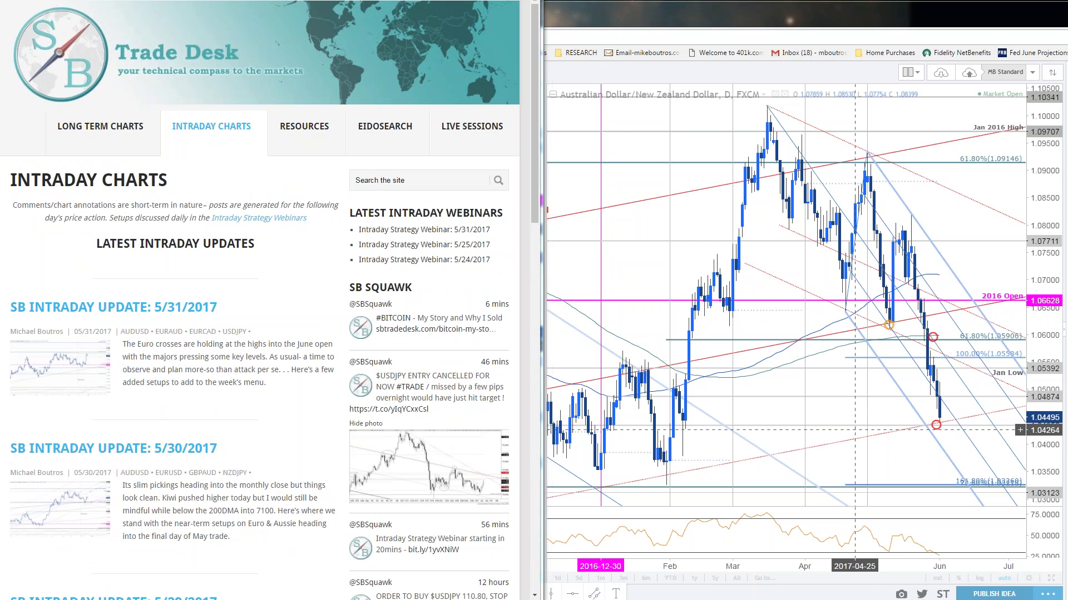
scroll(525, 378, "down", 2)
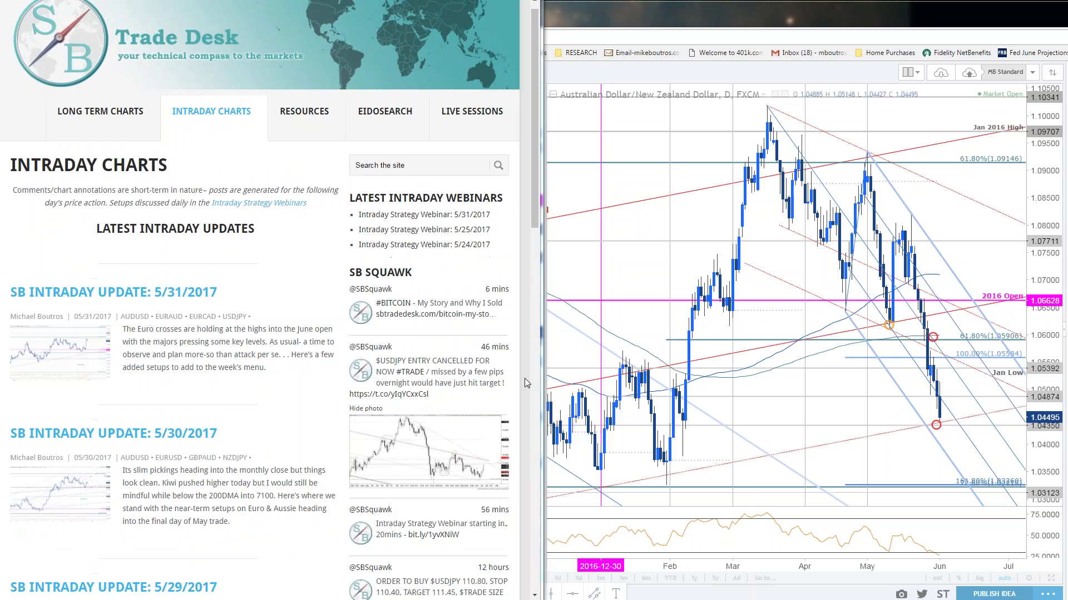
scroll(525, 378, "down", 2)
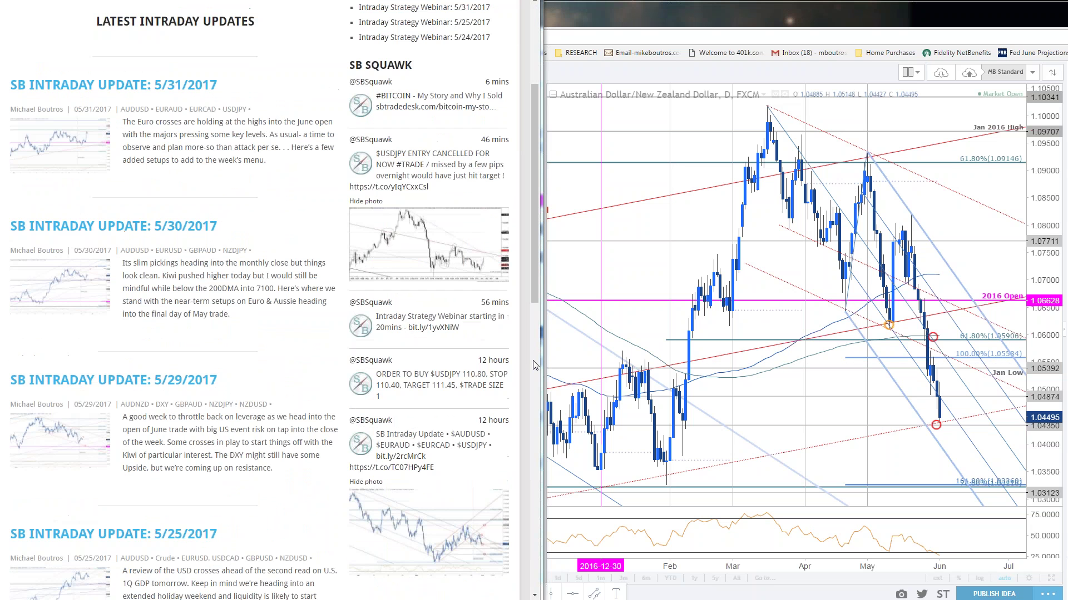
left_click(184, 405)
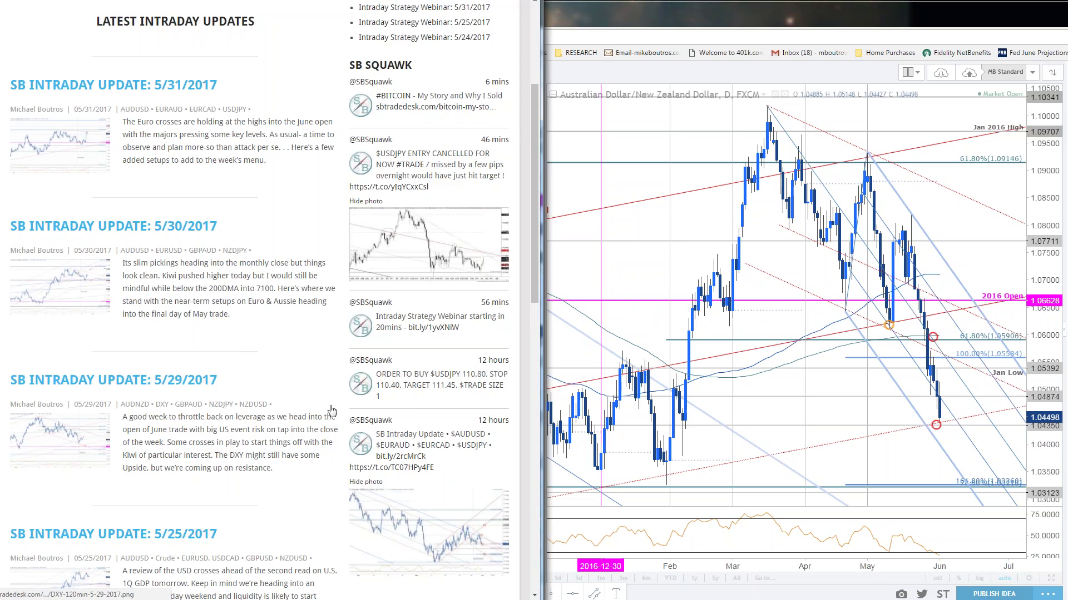
scroll(327, 412, "down", 20)
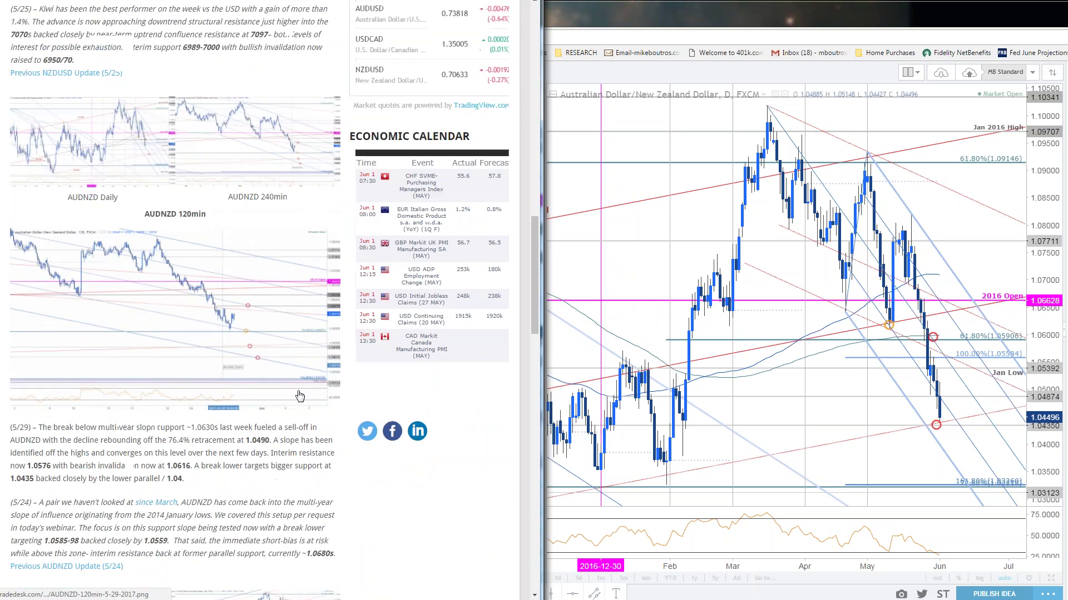
left_click(285, 333)
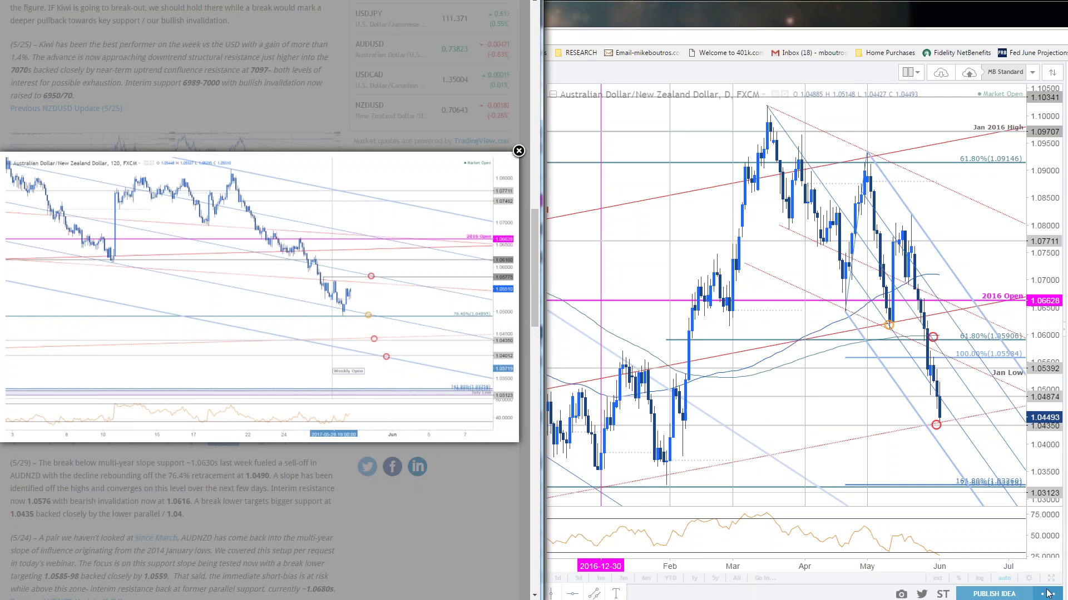
key("alt+Tab")
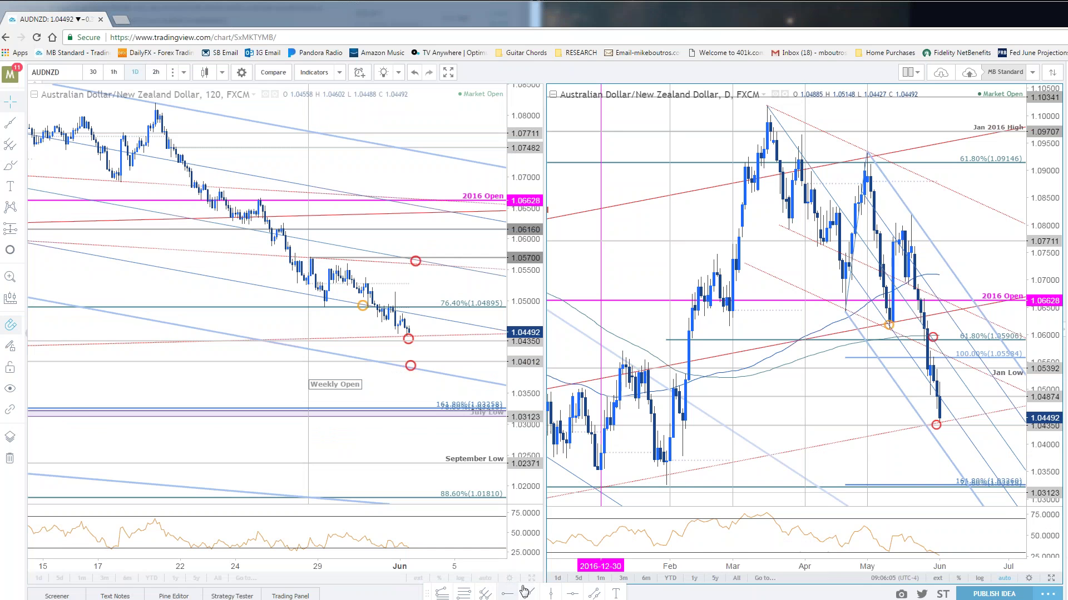
- Maximize the AUDNZD 120-minute chart with future space, compare the blog's daily chart, and return
key("alt+Return")
left_click_drag(895, 317, 627, 334)
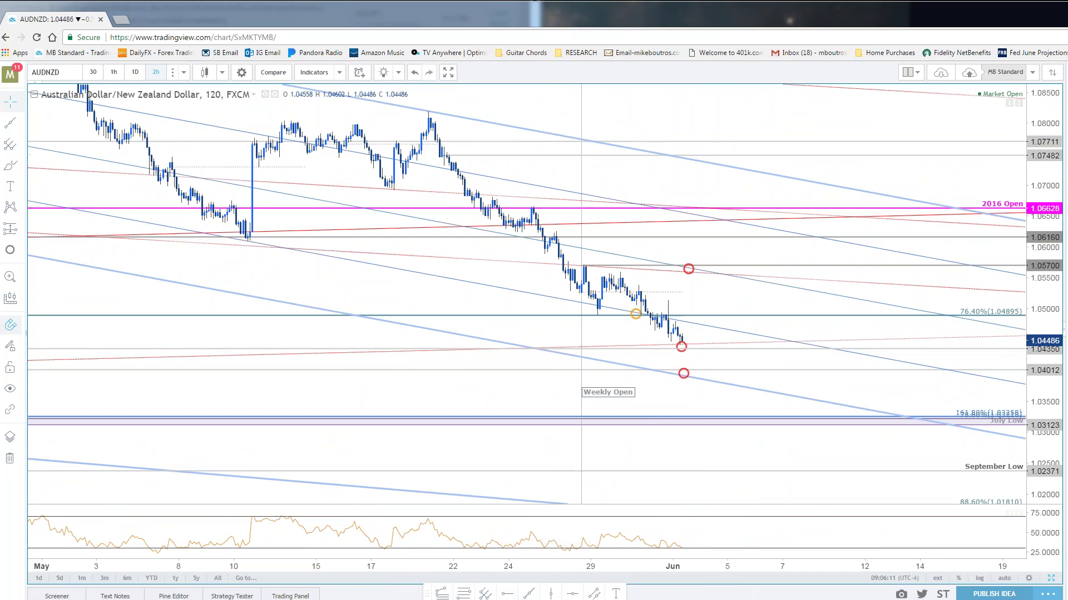
key("alt+Tab")
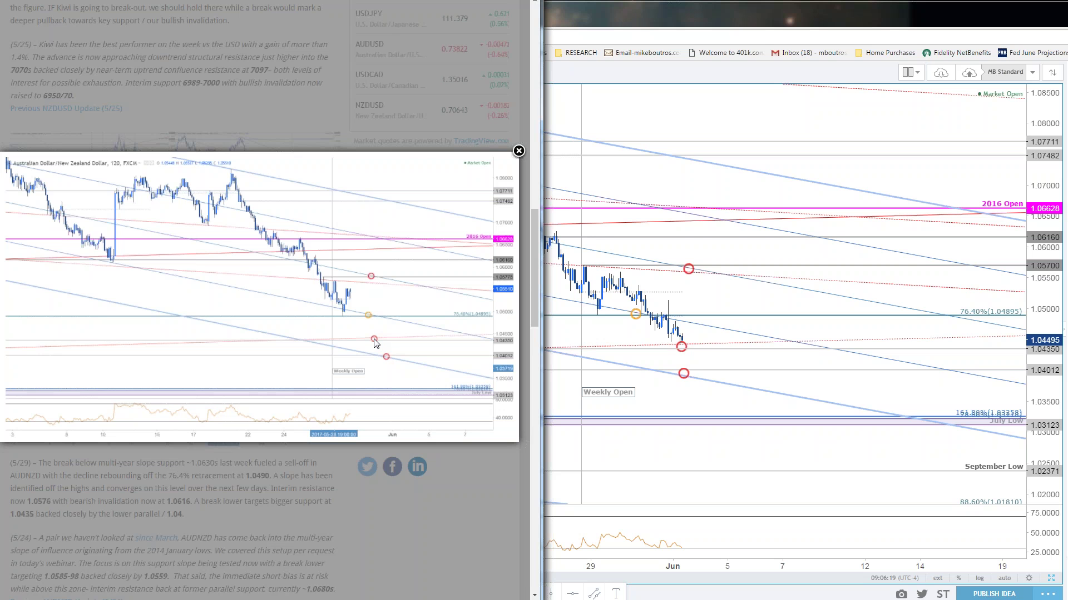
left_click(216, 121)
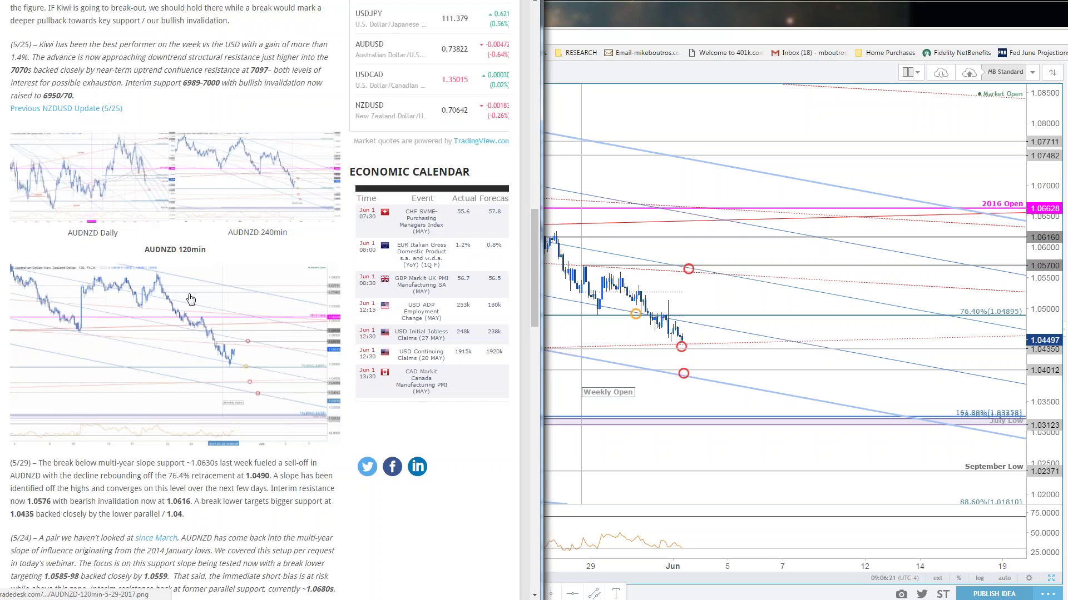
left_click(255, 295)
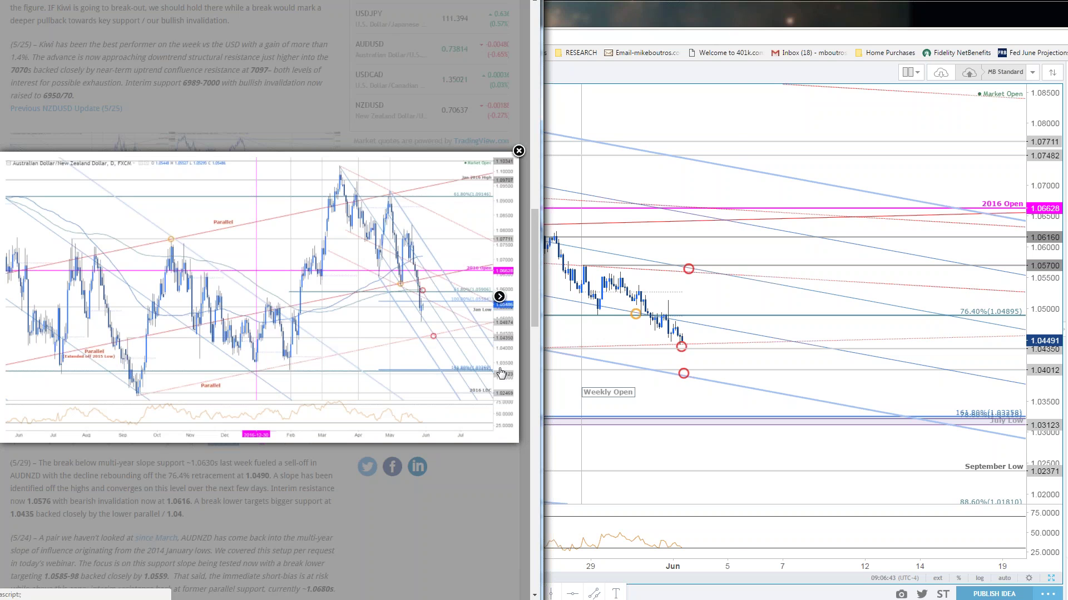
left_click(684, 356)
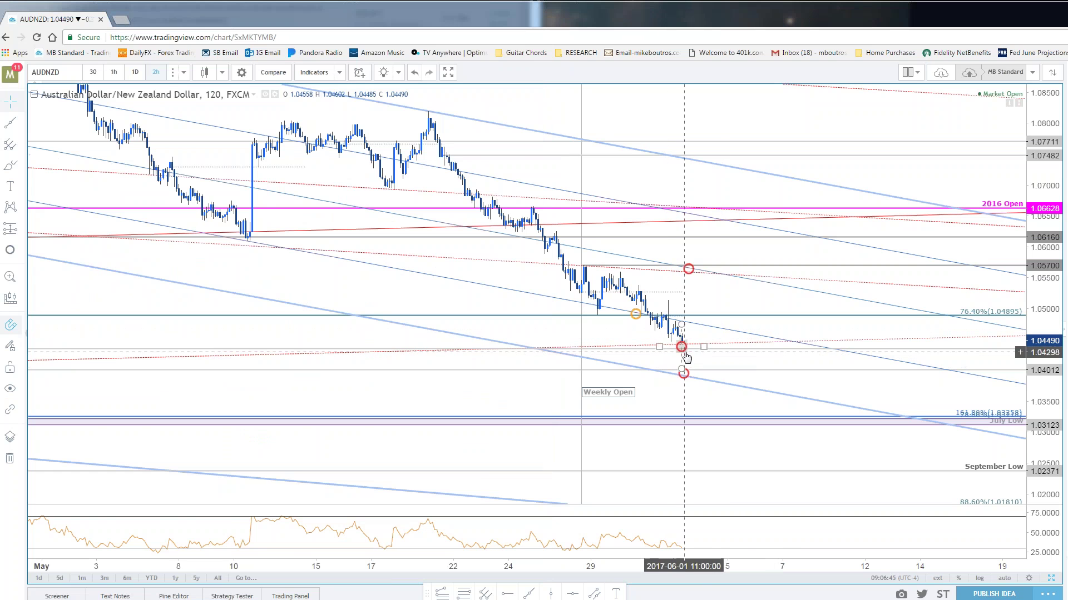
- Reframe the AUDNZD channel view, then switch the 120-minute chart to Gold (XAUUSD)
scroll(685, 357, "down", 5)
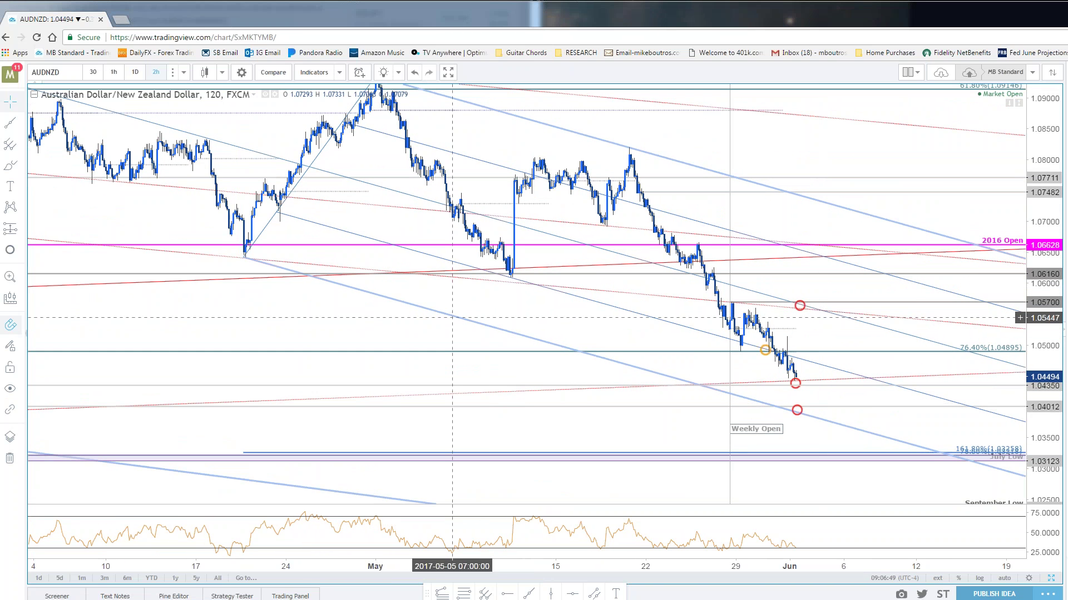
left_click(452, 318)
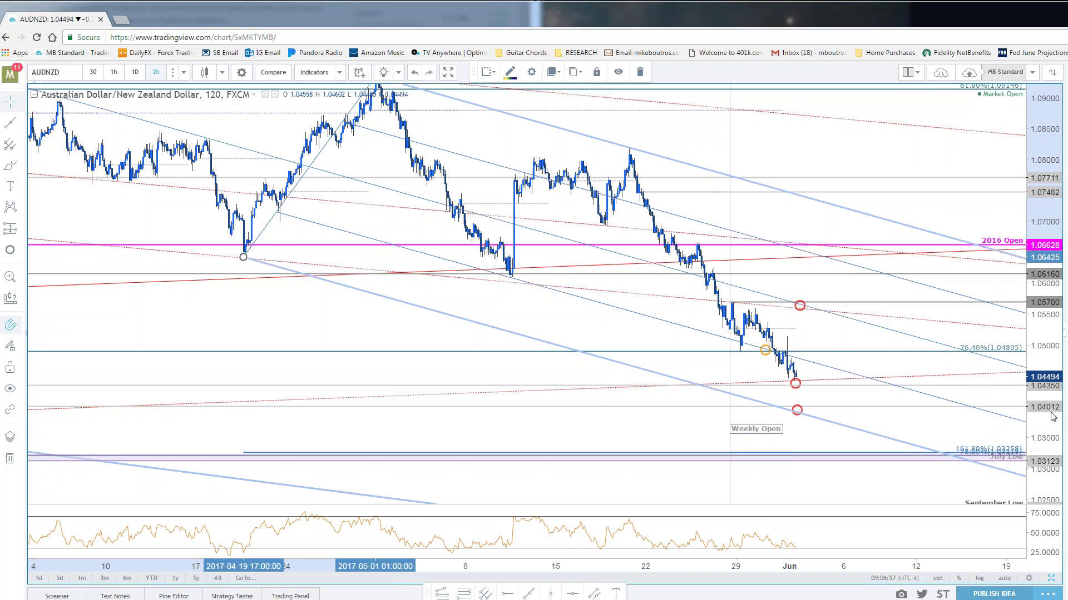
left_click(844, 492)
left_click_drag(843, 492, 801, 537)
scroll(802, 545, "up", 1)
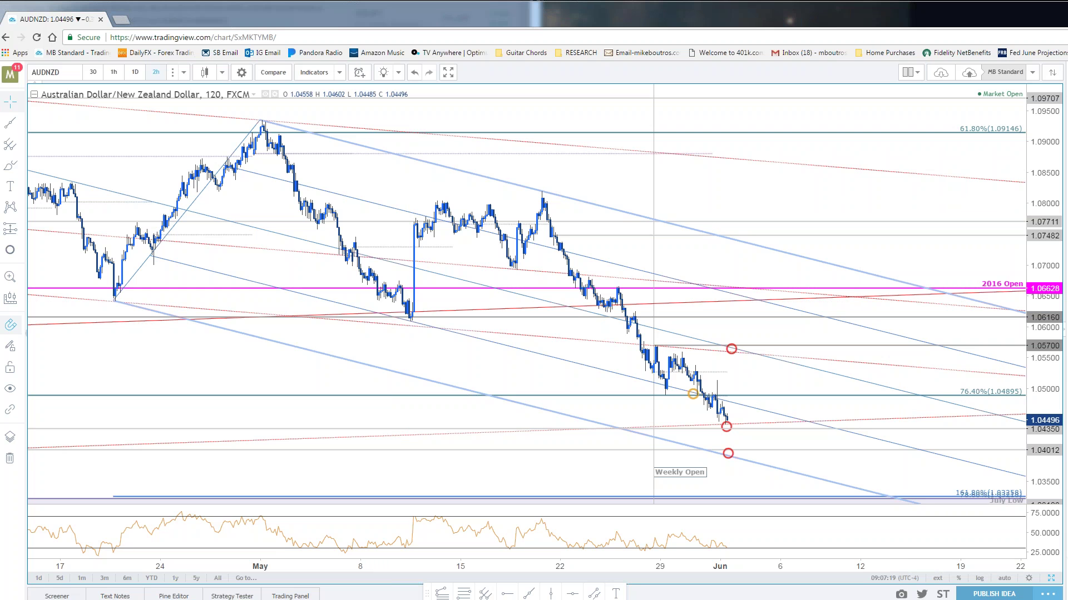
key("Down")
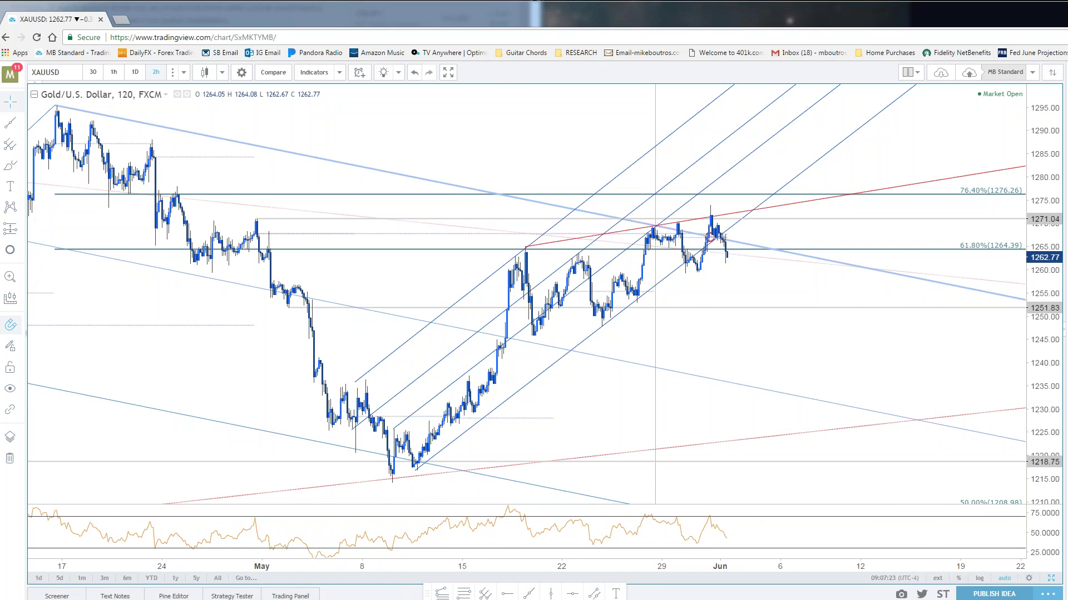
- Restore the side-by-side 2h and daily gold charts and zoom the 2h chart to mid-April–June
left_click(1052, 581)
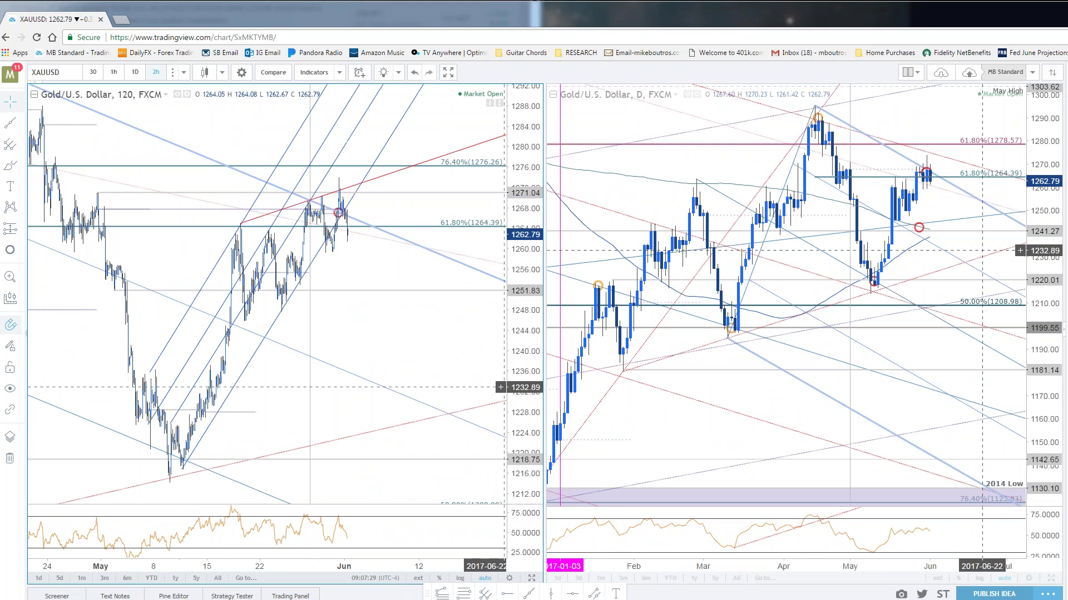
scroll(370, 244, "up", 2)
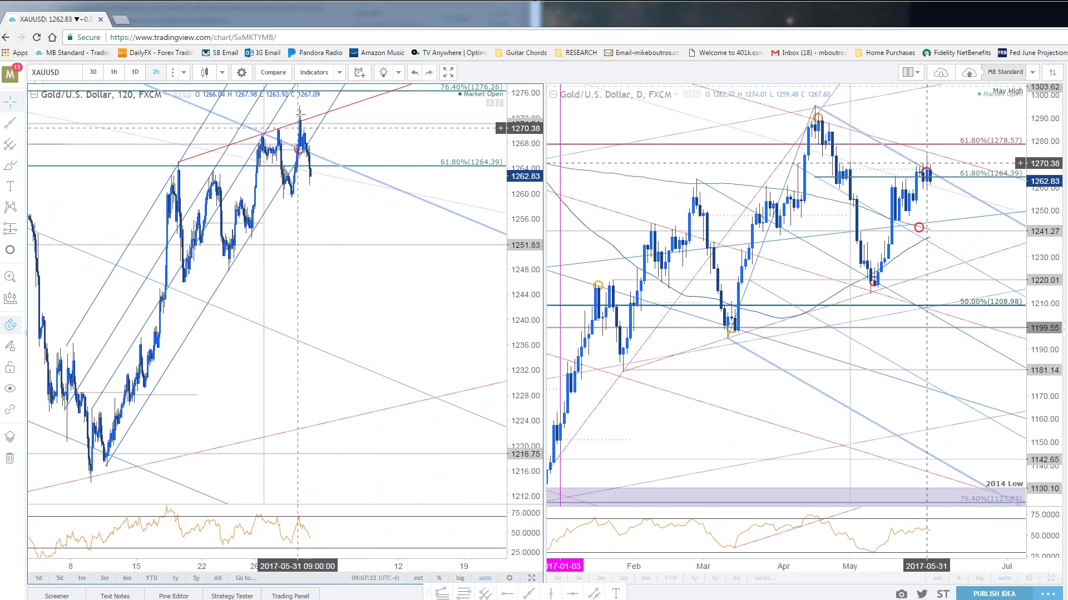
left_click_drag(311, 197, 499, 313)
scroll(498, 313, "up", 5)
scroll(459, 339, "up", 4)
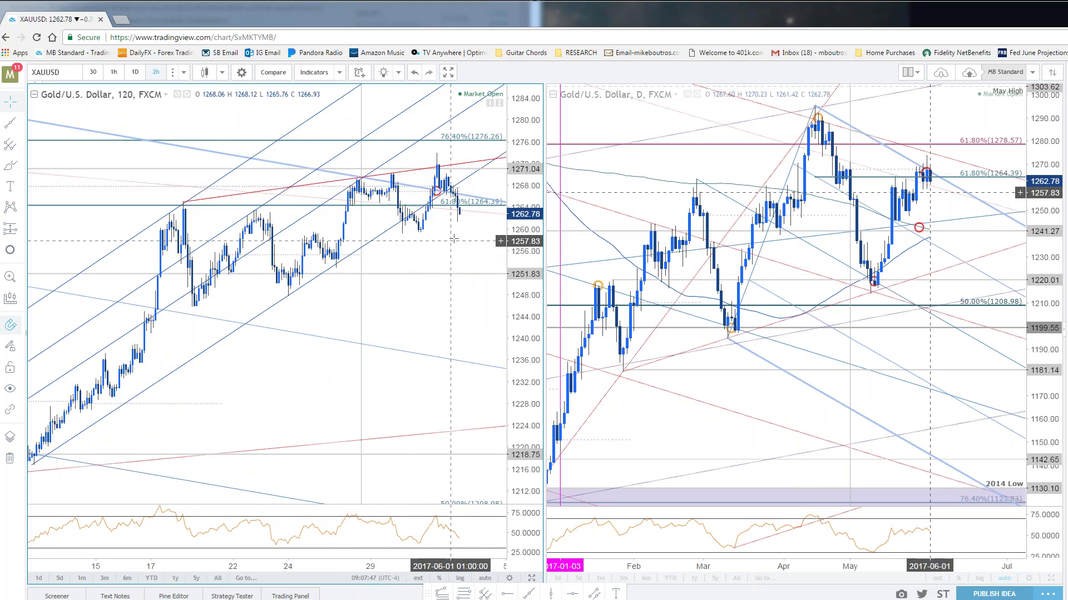
- Fine-tune the 2h gold view so June shows, and shift the daily chart slightly left
left_click_drag(441, 245, 409, 265)
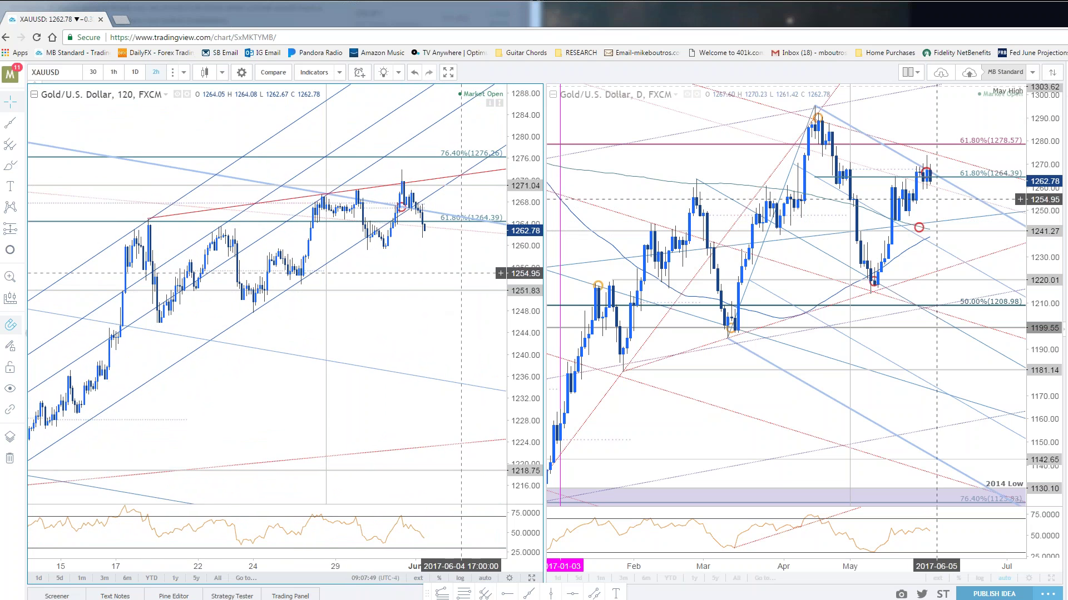
scroll(465, 383, "down", 2)
scroll(465, 383, "up", 1)
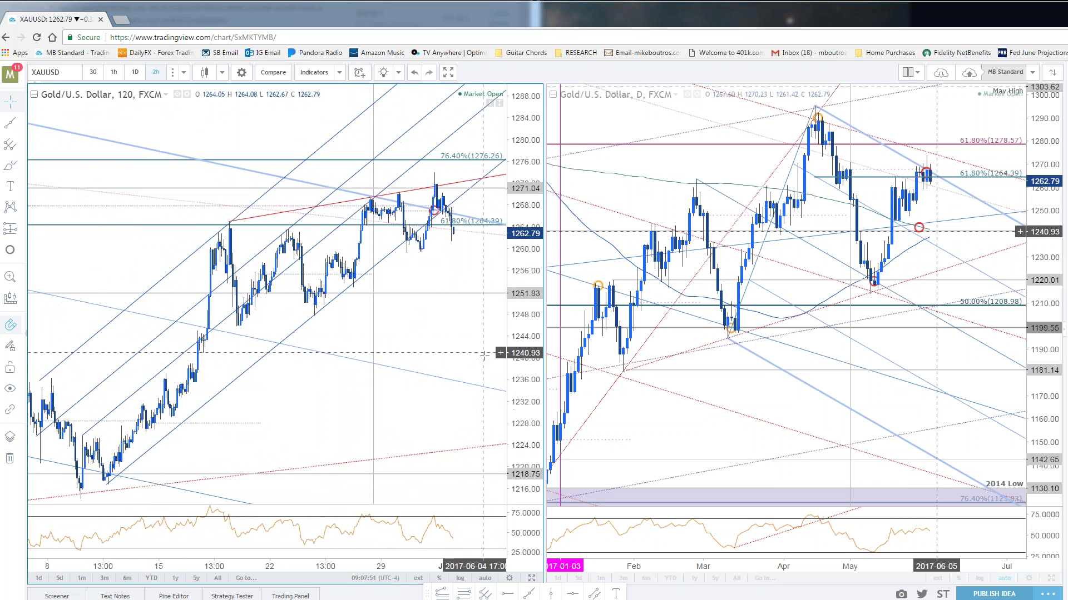
left_click_drag(456, 349, 444, 337)
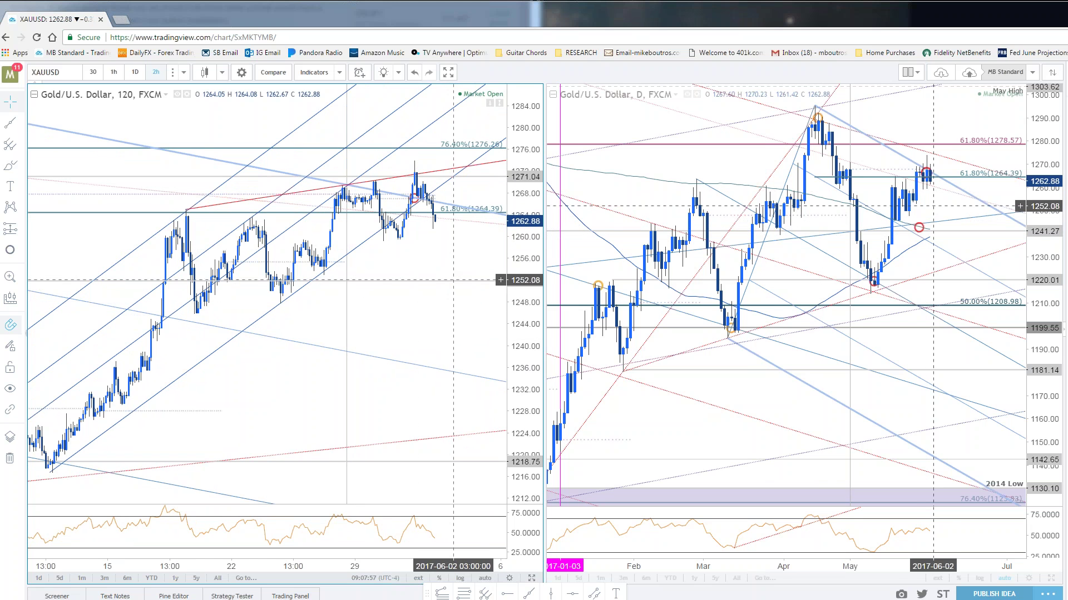
left_click_drag(424, 253, 430, 274)
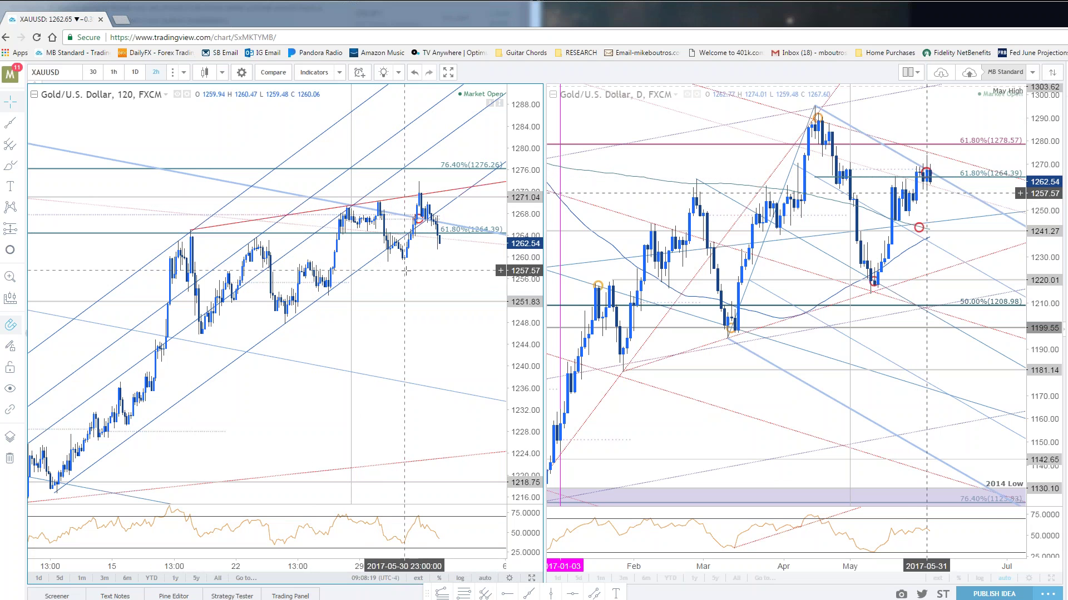
left_click_drag(954, 217, 943, 216)
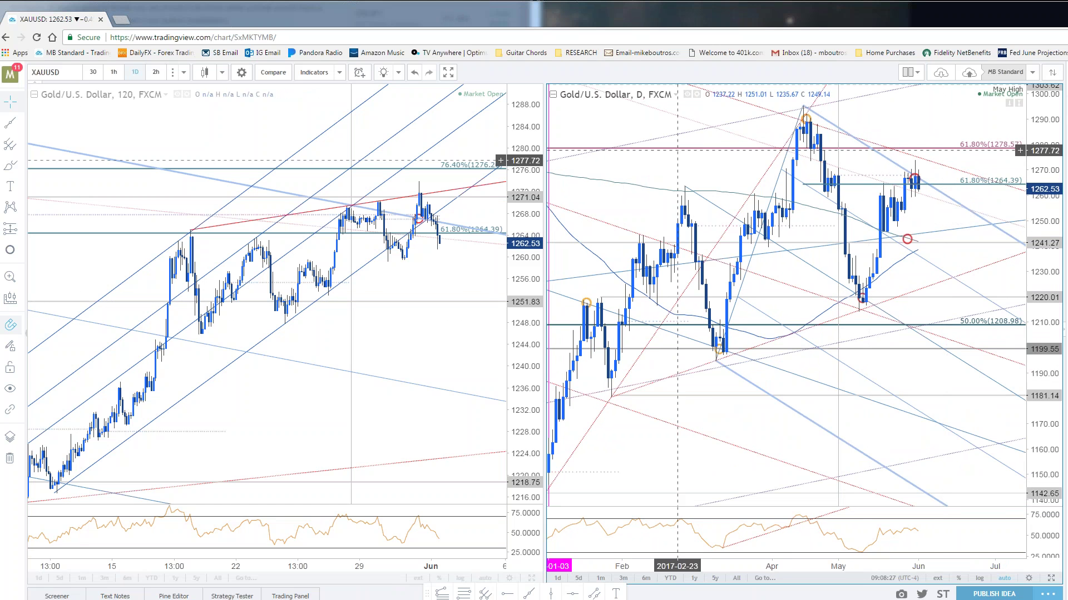
scroll(410, 304, "down", 1)
scroll(410, 304, "down", 3)
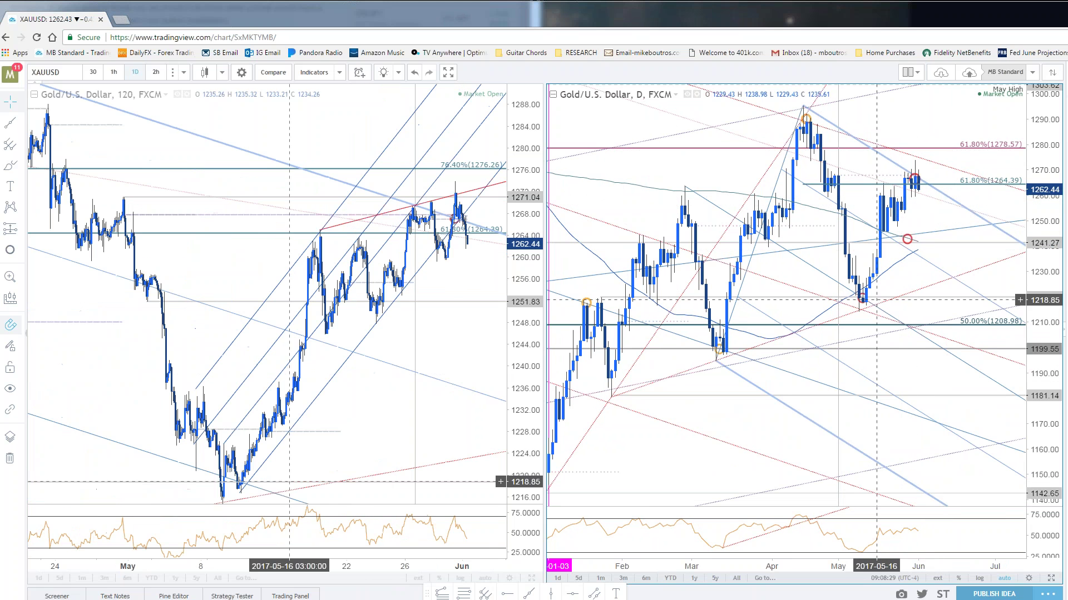
- Draw a Fibonacci retracement on the 2h gold chart from the May 9 low to the 1274 high, adding 38.2%
left_click(377, 421)
scroll(377, 421, "up", 3)
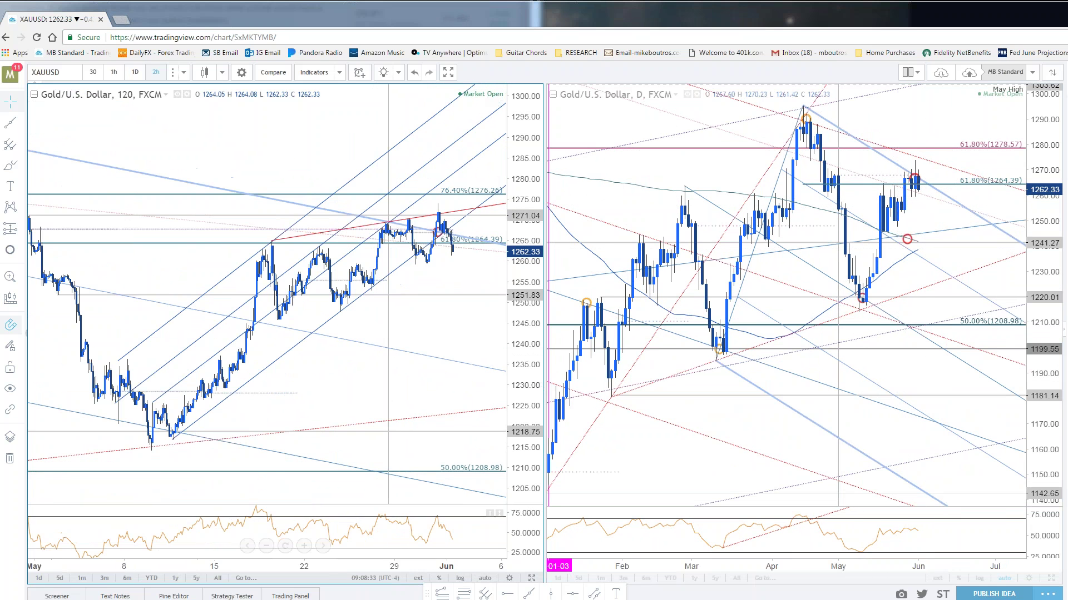
key("alt+f")
left_click(153, 443)
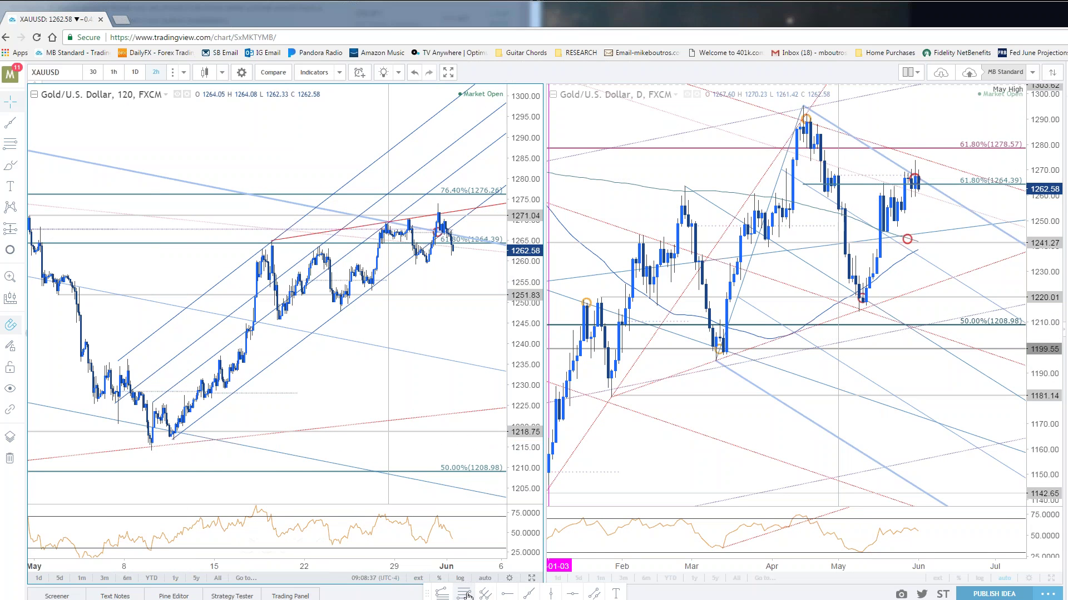
left_click(150, 451)
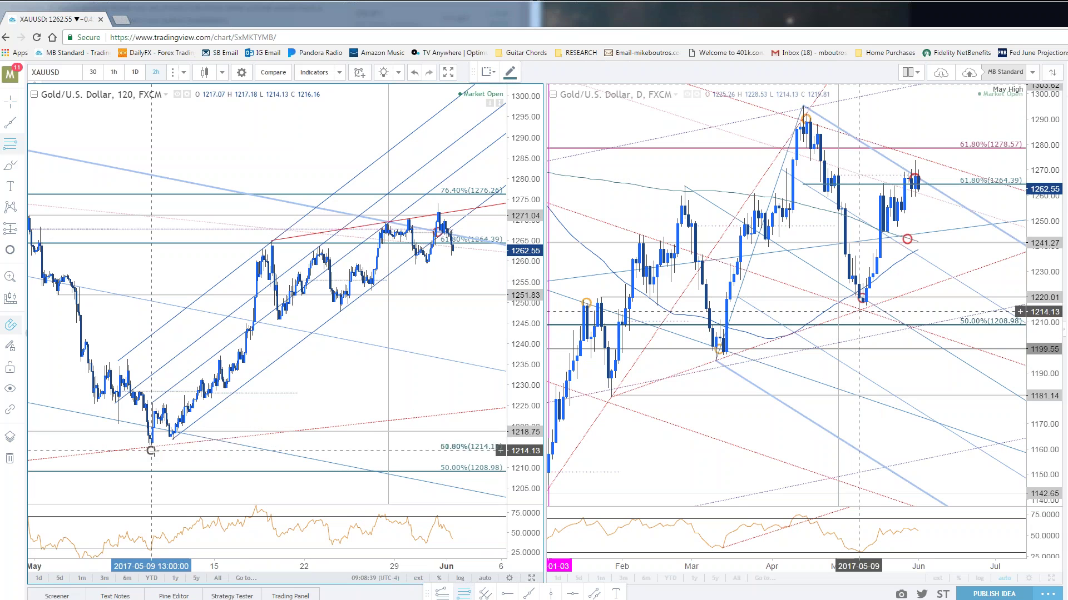
left_click(437, 204)
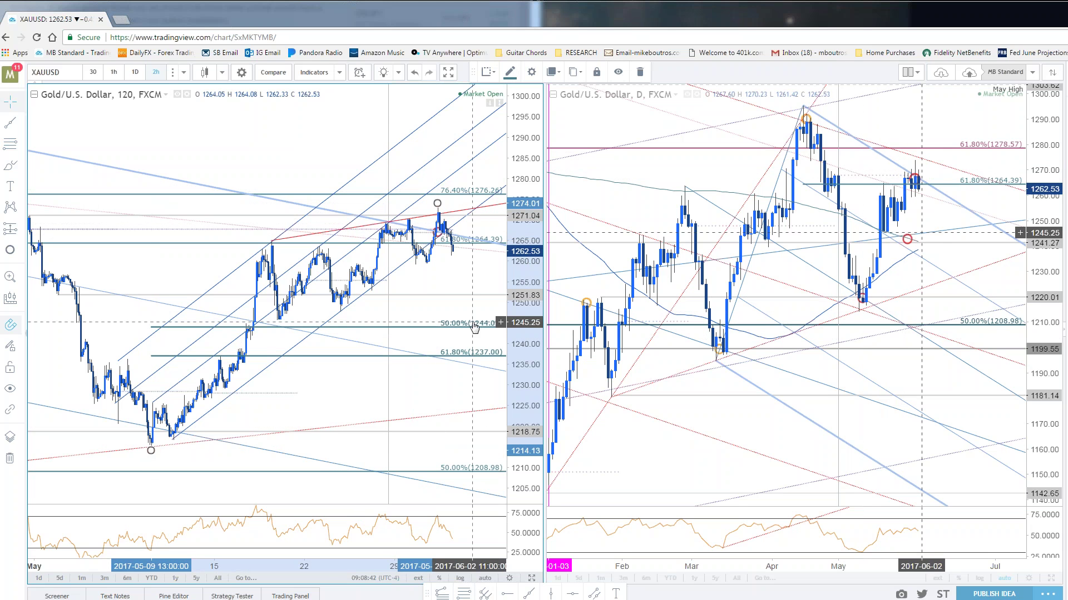
double_click(450, 347)
left_click(690, 496)
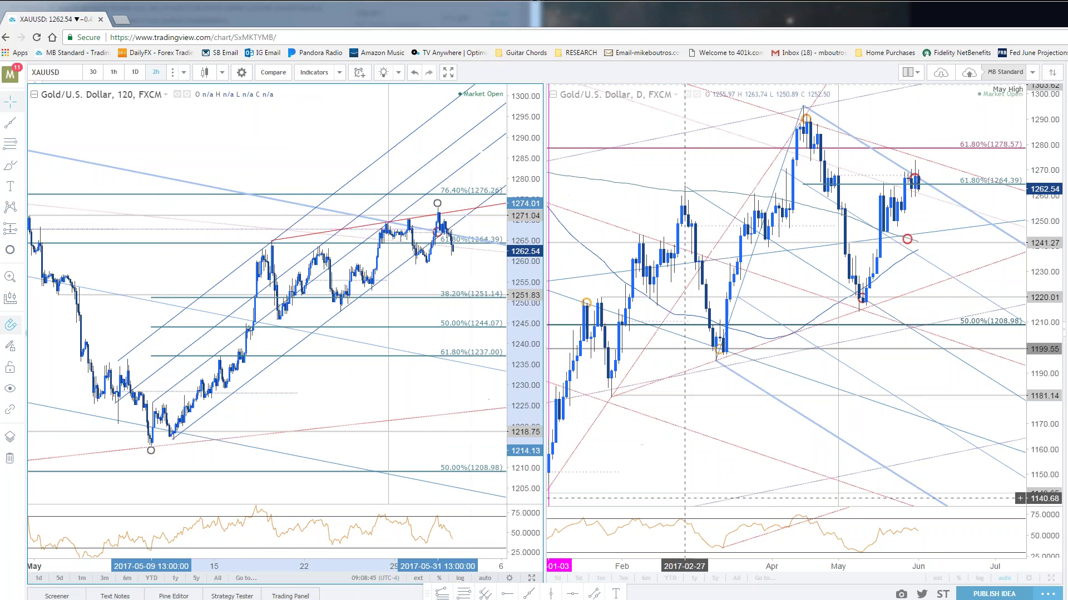
- Draw a pitchfork through the May 18 high, May 24 low and May 31 high
scroll(484, 423, "up", 3)
left_click_drag(435, 301, 417, 301)
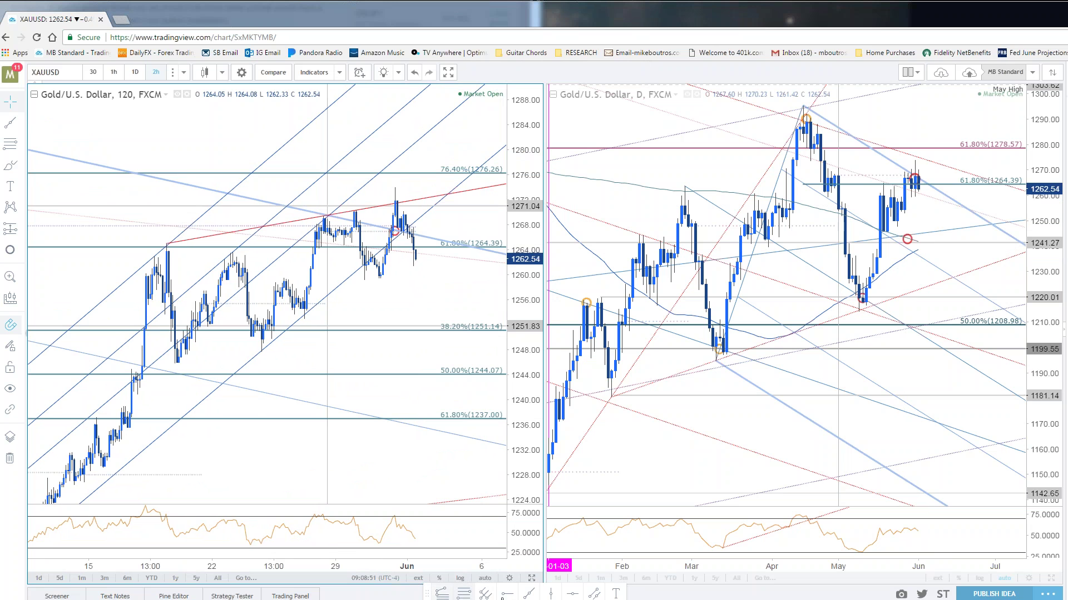
left_click(485, 594)
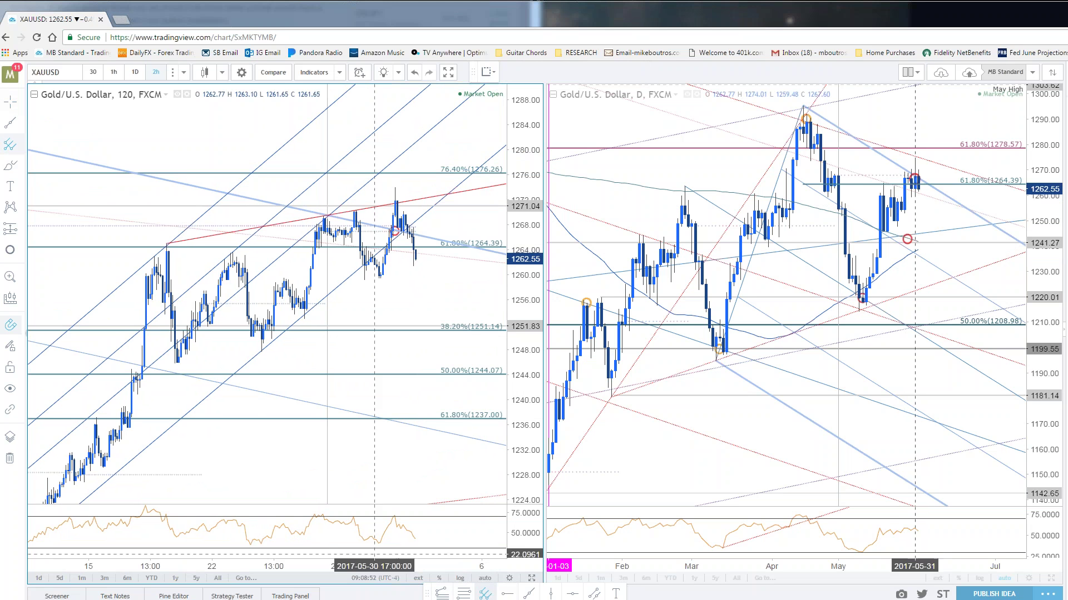
left_click(168, 247)
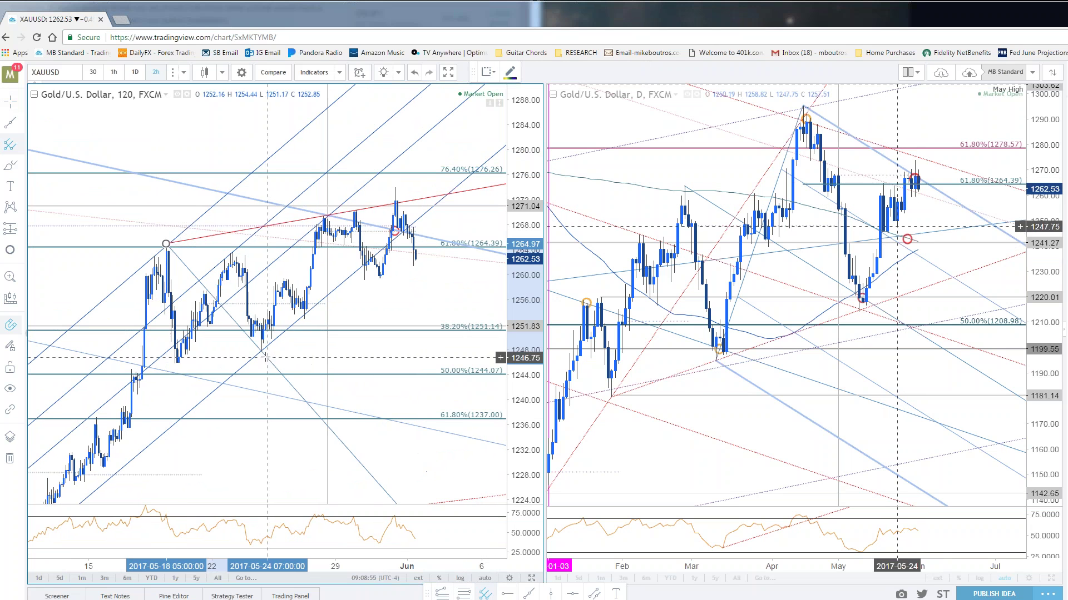
left_click(261, 351)
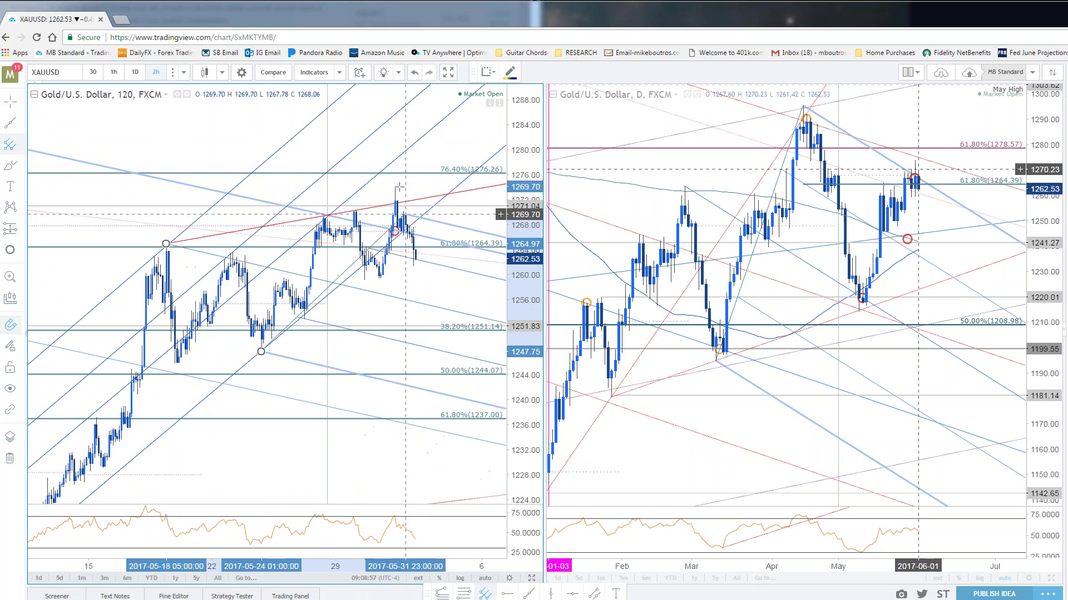
left_click(395, 186)
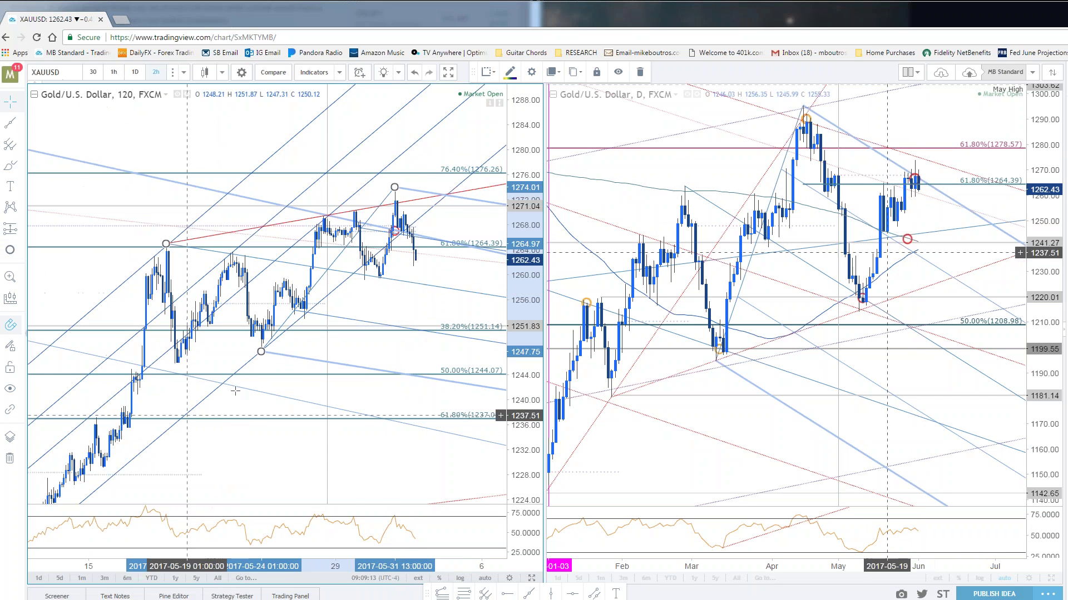
- Place a target circle on the 38.2% retracement level (1251.14) near June 1
left_click(419, 328)
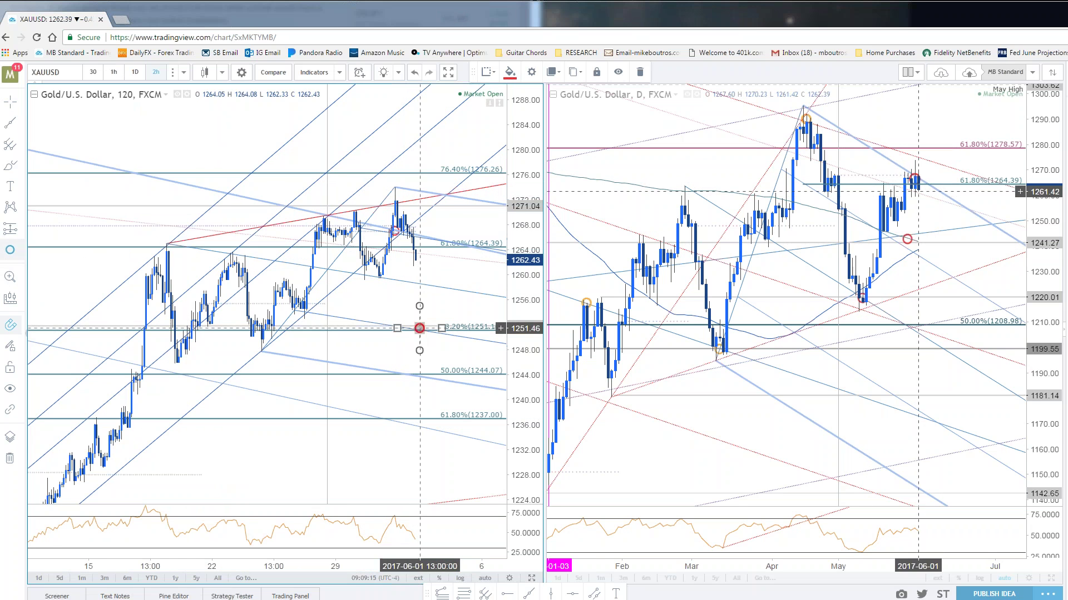
left_click(439, 287)
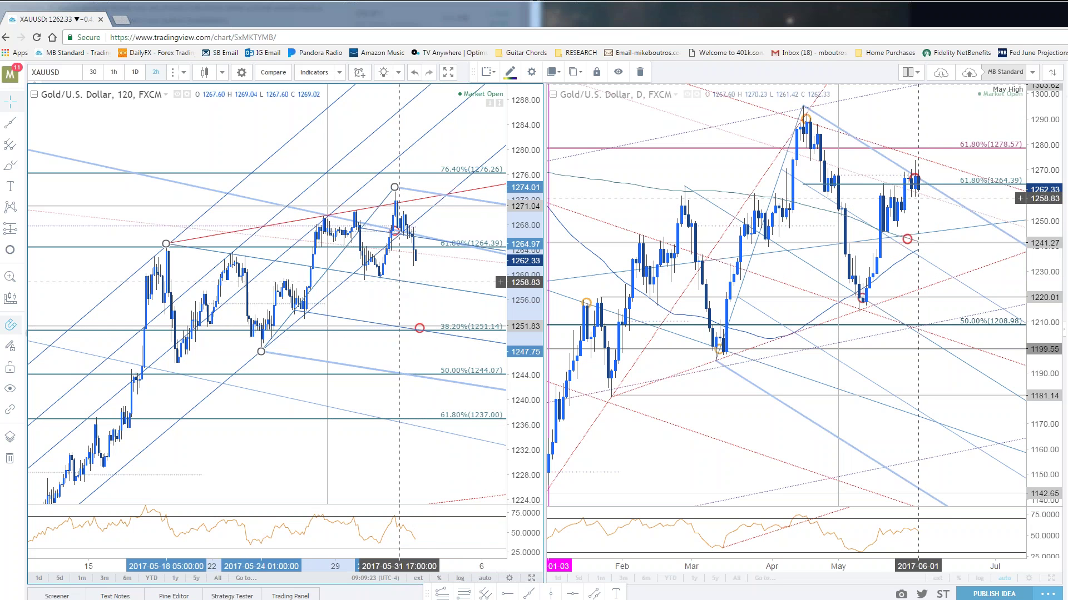
scroll(438, 350, "up", 1)
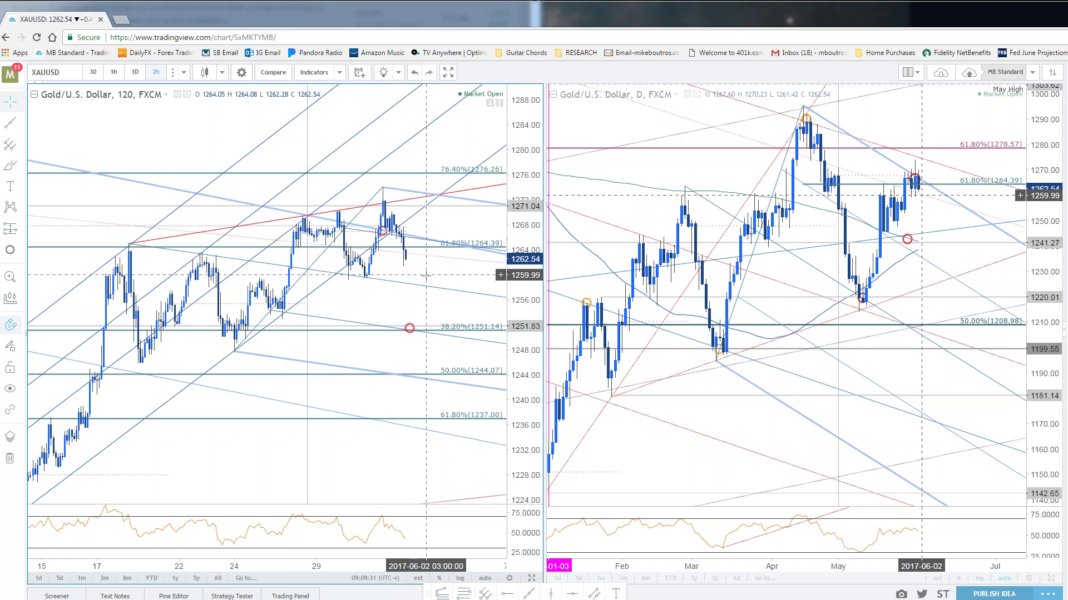
scroll(414, 267, "down", 1)
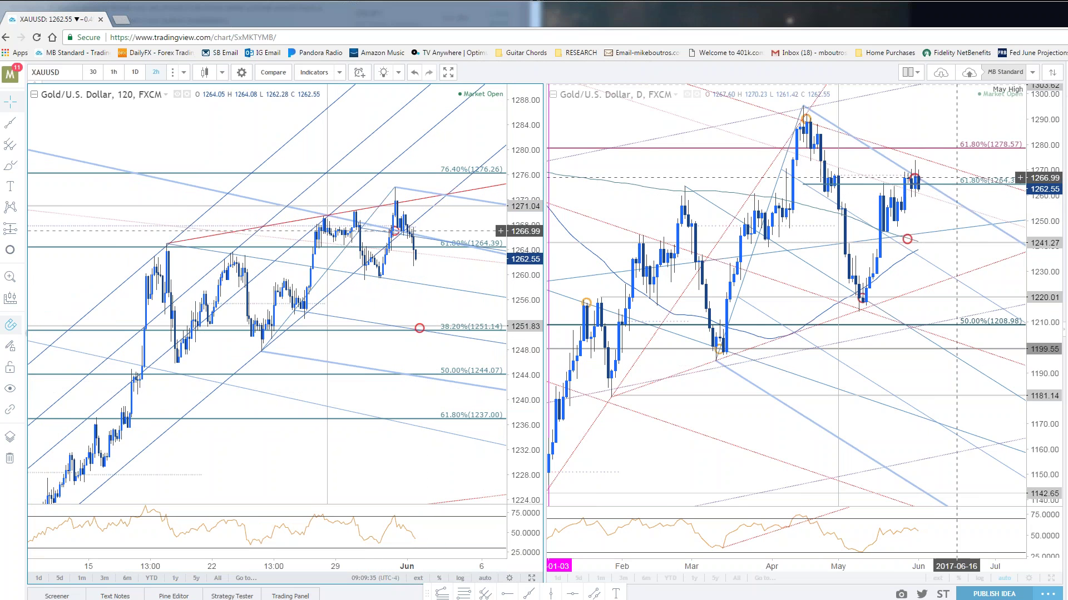
- Activate the daily gold chart and adjust its zoom and position slightly
left_click(965, 126)
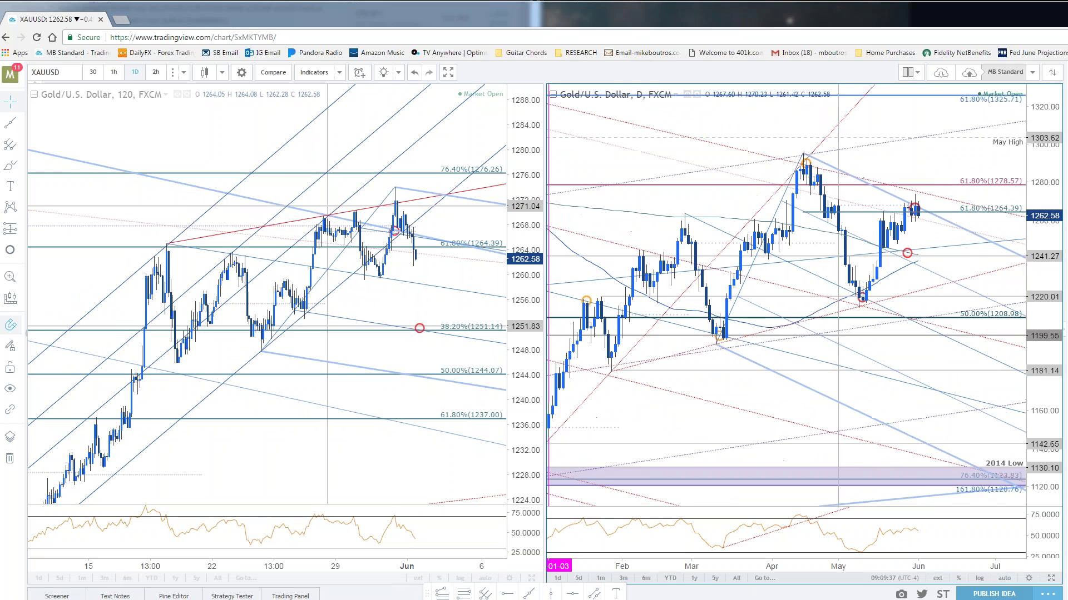
scroll(934, 151, "down", 5)
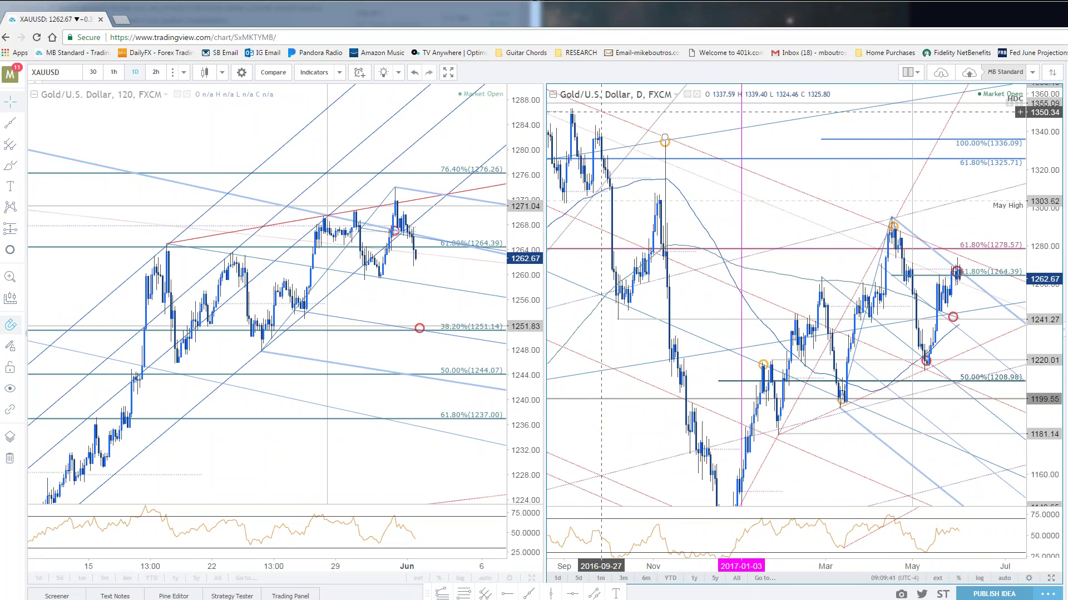
scroll(977, 228, "up", 5)
scroll(978, 227, "down", 4)
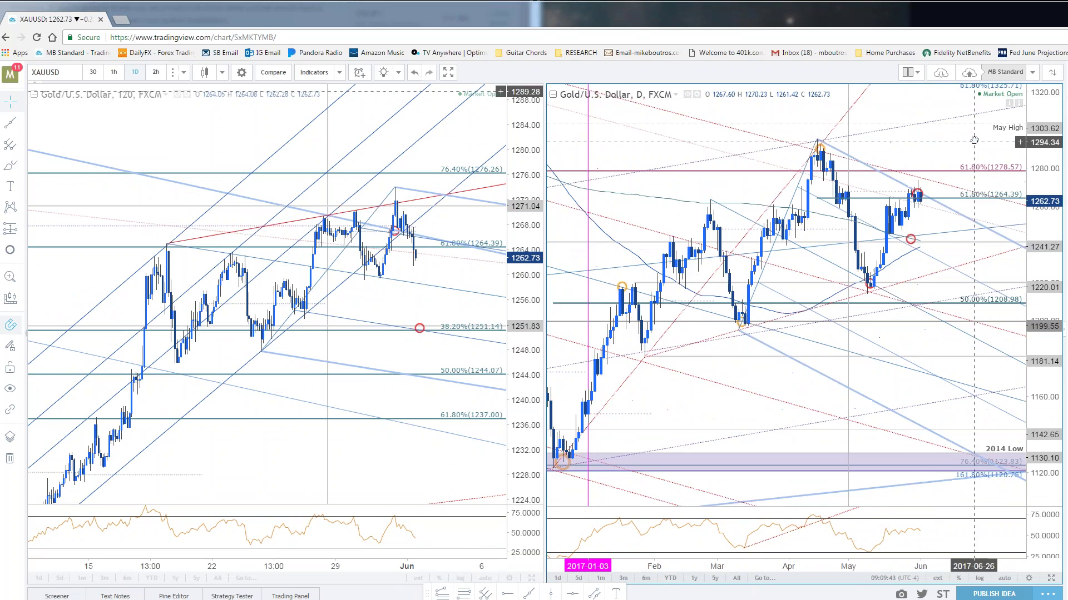
left_click_drag(950, 227, 950, 234)
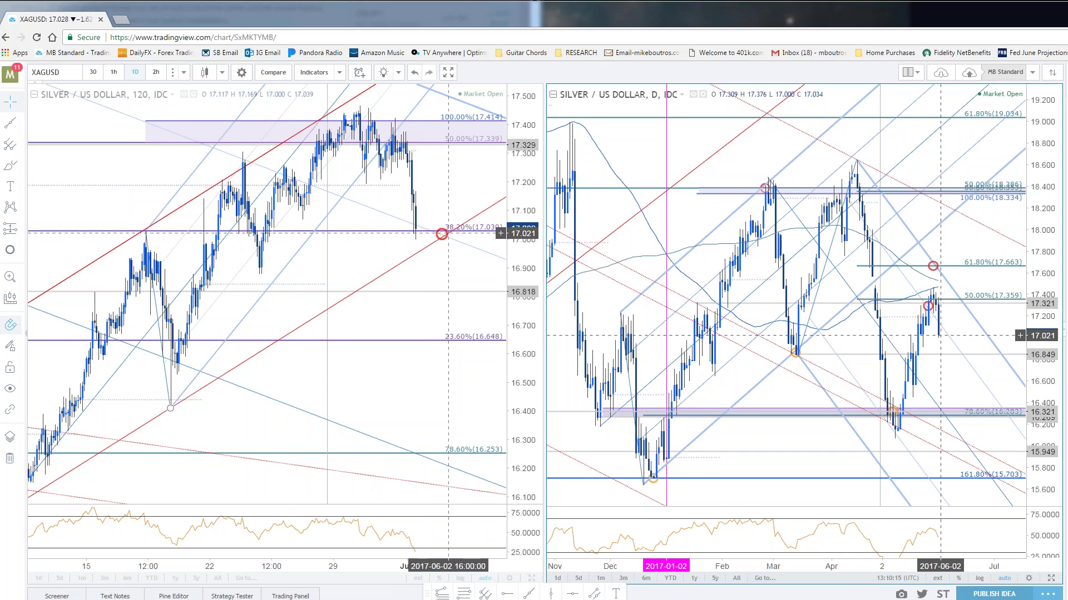
- Slide the silver target circle slightly left and maximize the 2-hour silver chart
left_click_drag(441, 238, 434, 239)
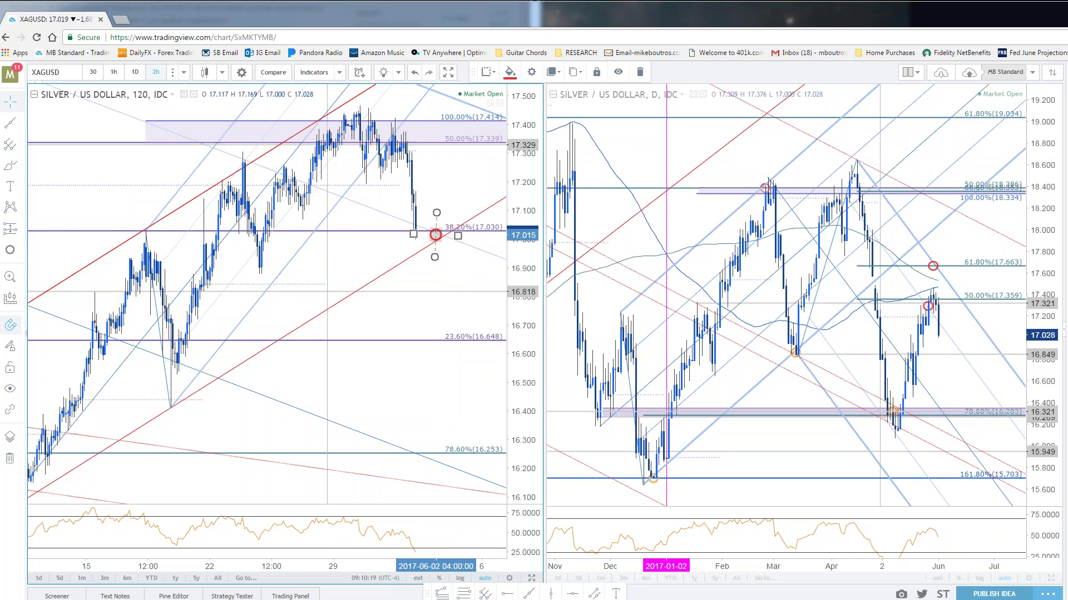
left_click(532, 579)
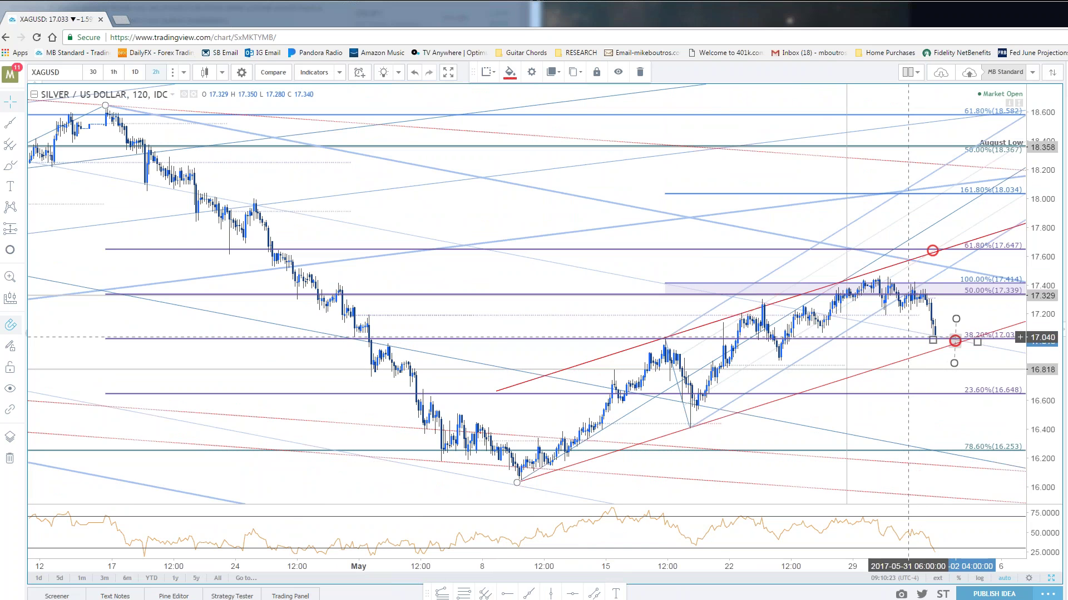
left_click(971, 338)
scroll(966, 372, "up", 3)
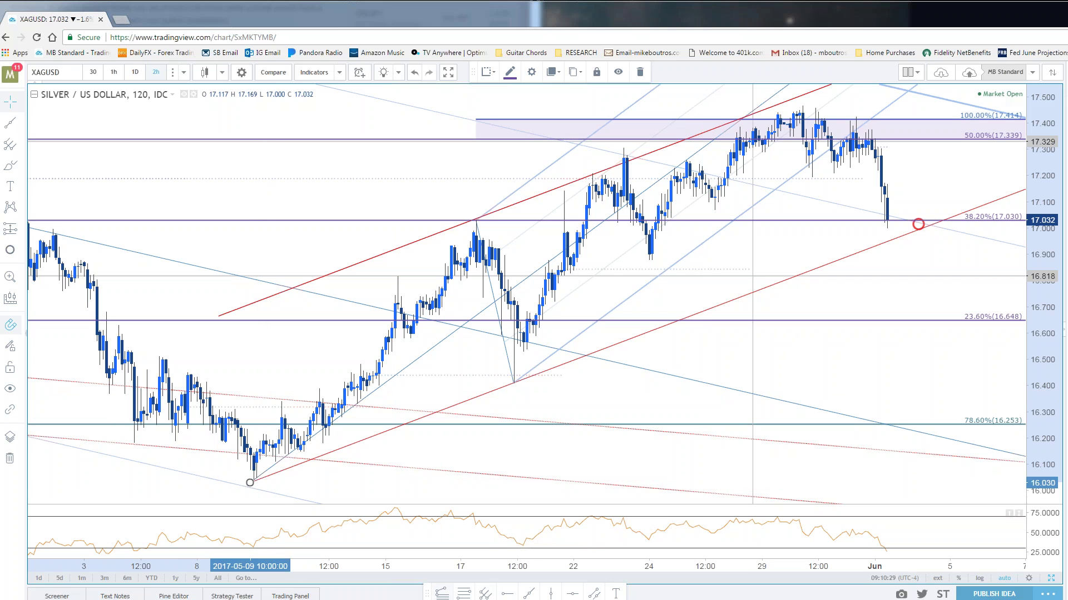
left_click(463, 594)
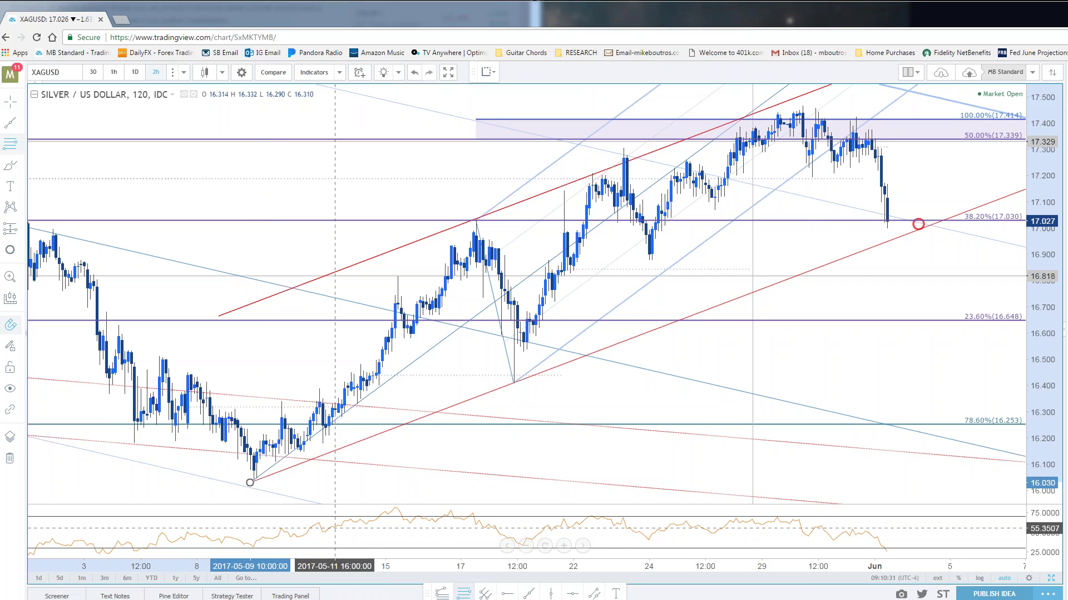
- Draw a new retracement from the May 9 low to the late-May high and move the red circle to 16.919
left_click(252, 482)
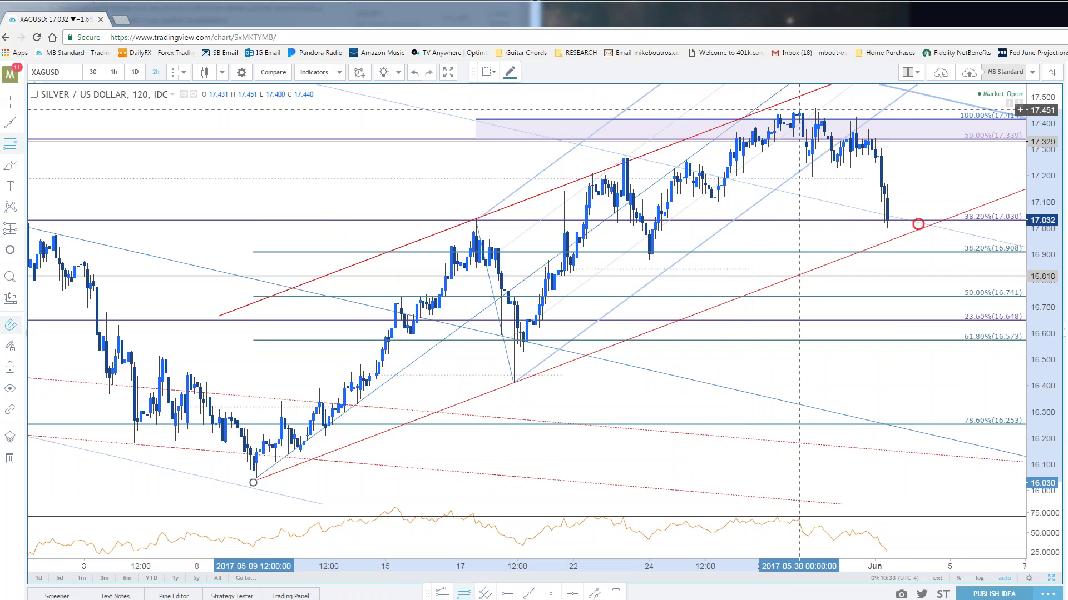
left_click(802, 104)
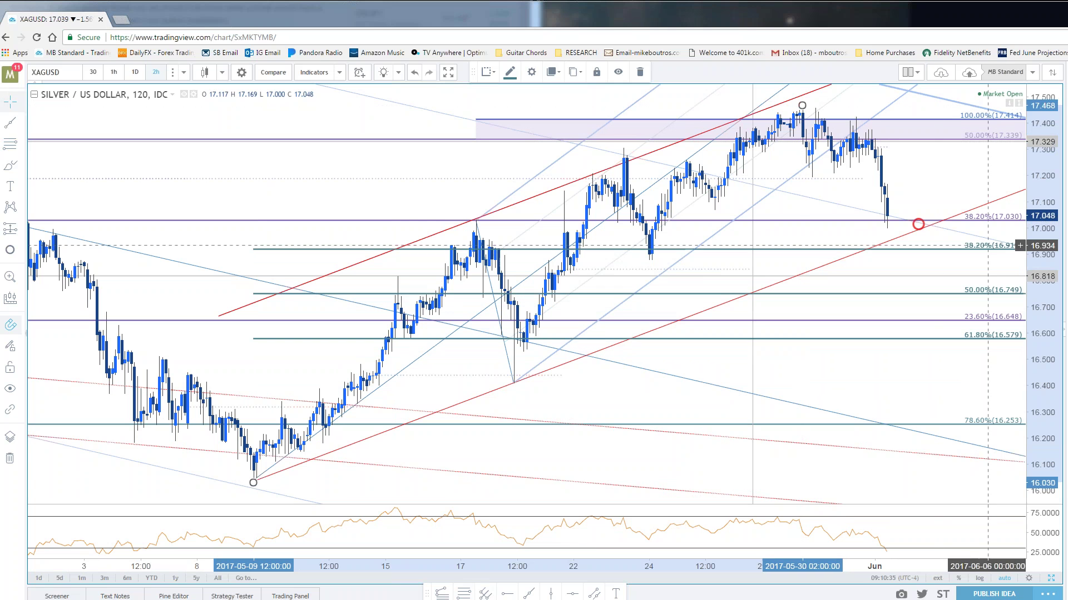
left_click_drag(918, 224, 890, 248)
left_click(895, 266)
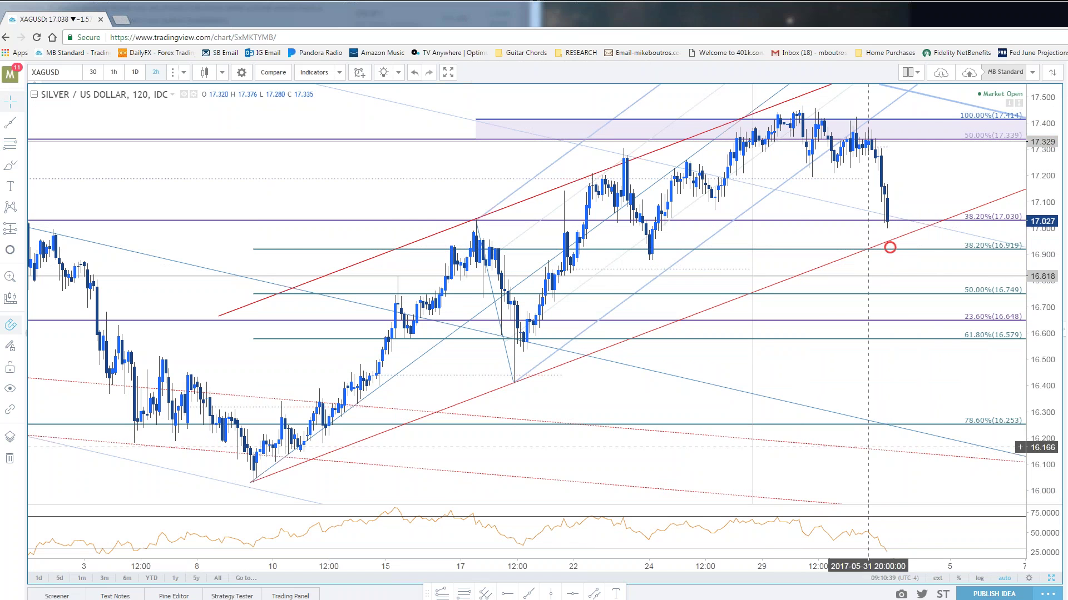
- Hide the 38.2% and 23.6% levels of the older purple retracement
left_click(481, 292)
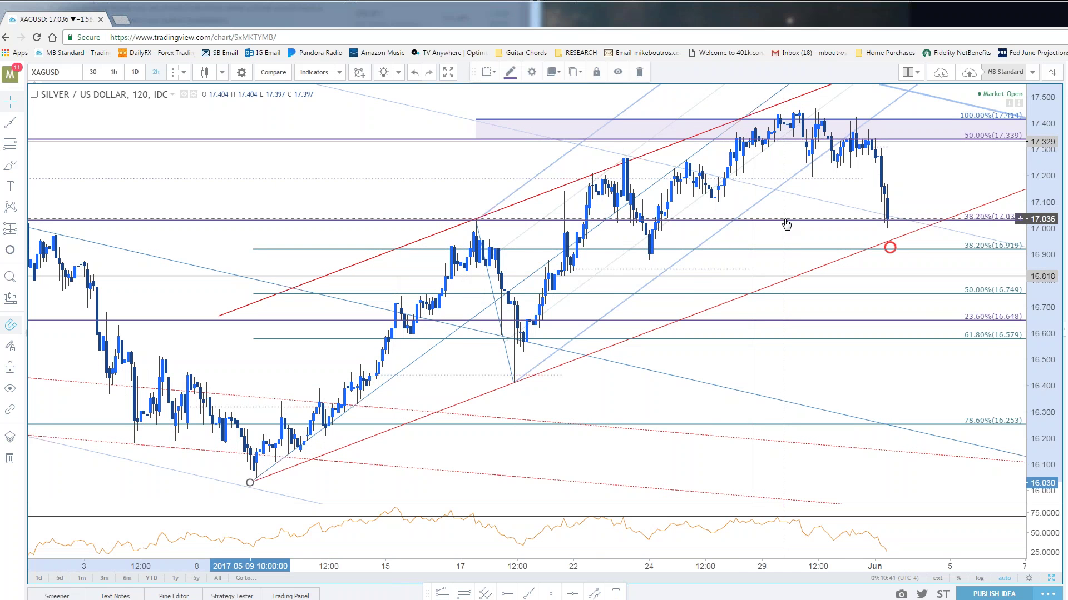
double_click(481, 291)
left_click(491, 275)
left_click(491, 255)
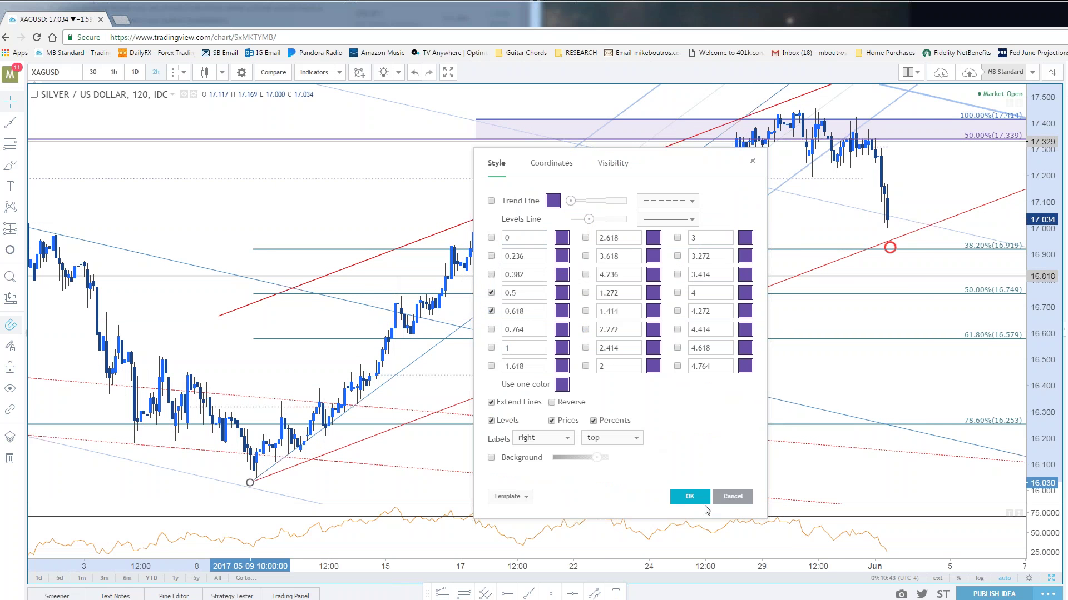
left_click(689, 497)
- Lower the upper target circle from 17.647 into the 17.40 resistance zone
scroll(913, 312, "down", 3)
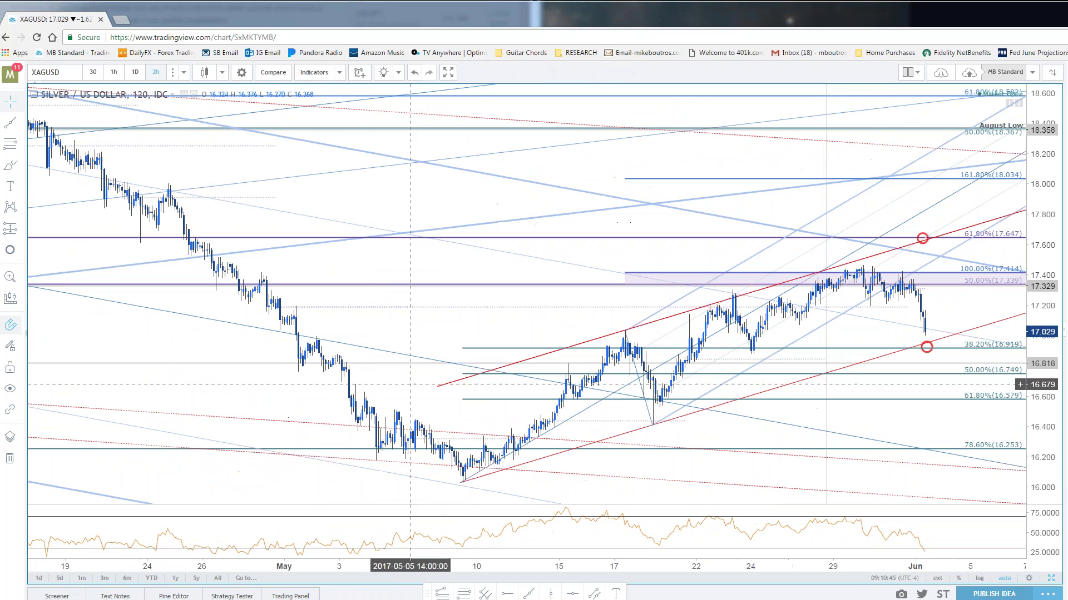
left_click(413, 363)
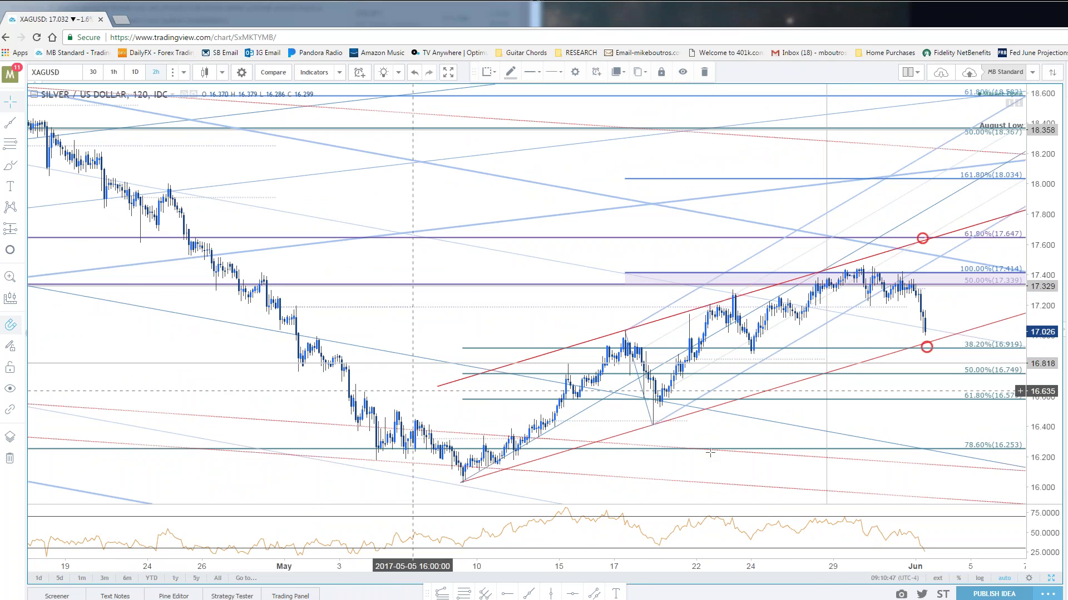
scroll(889, 442, "up", 3)
left_click(940, 233)
scroll(918, 196, "down", 2)
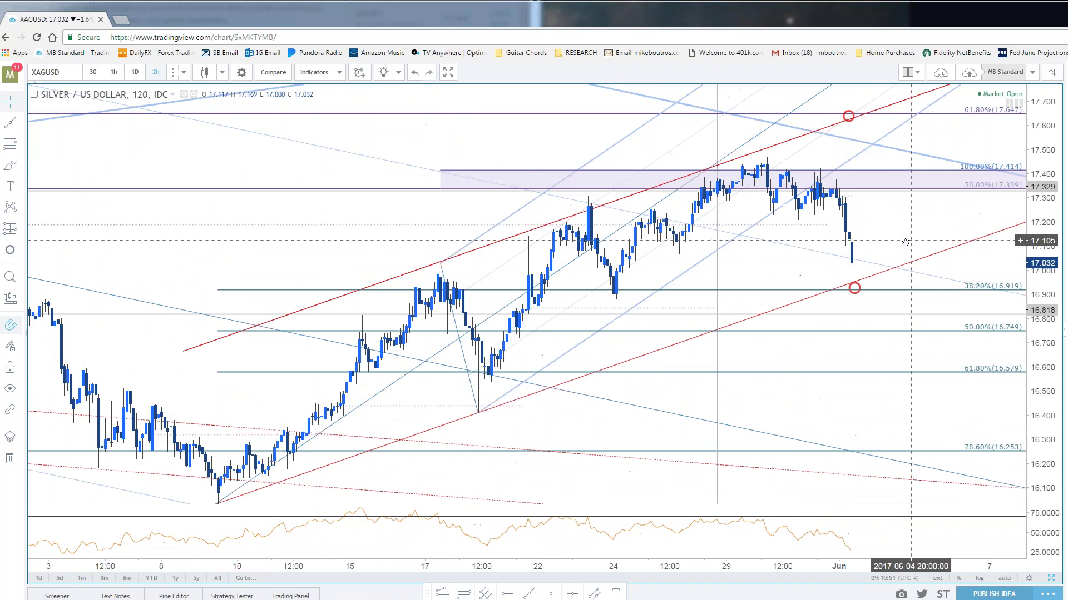
mouse_move(864, 109)
left_mouse_down()
mouse_move(876, 117)
mouse_move(873, 181)
mouse_move(876, 168)
left_mouse_up()
scroll(884, 279, "down", 3)
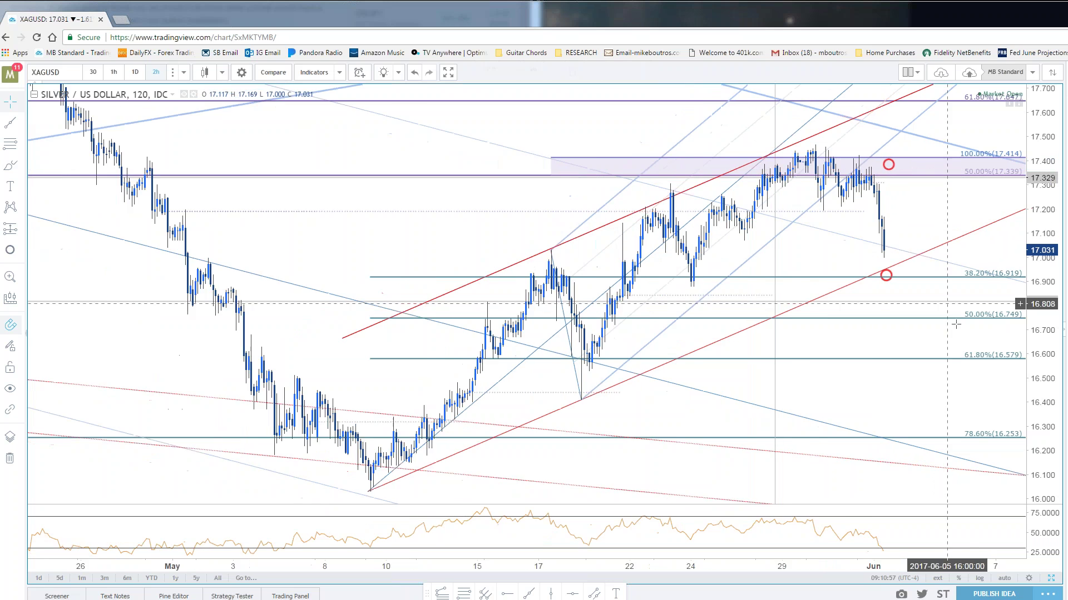
left_click_drag(954, 285, 912, 283)
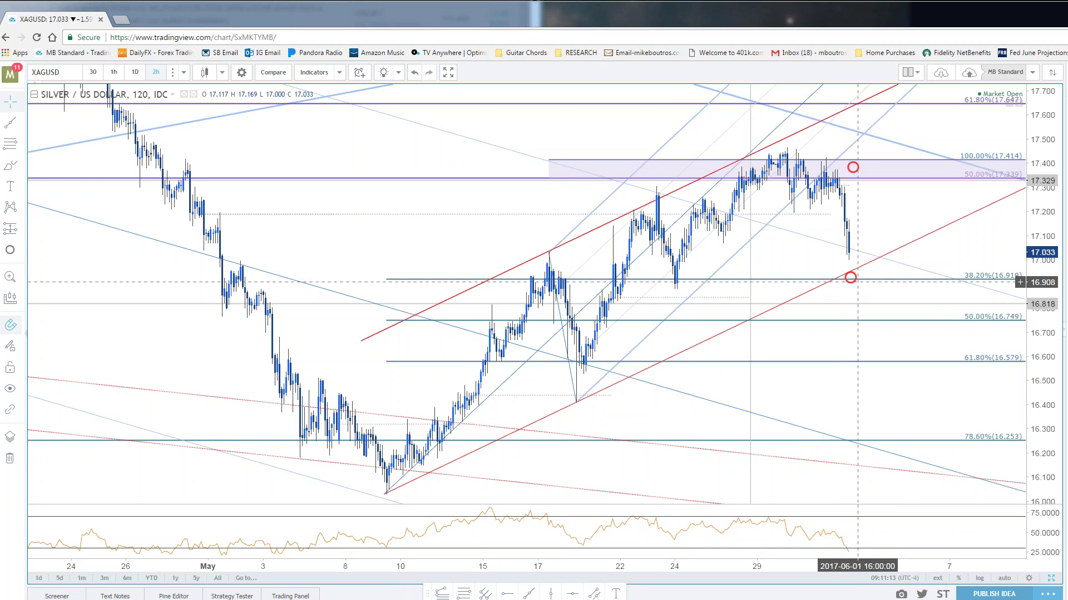
- Check the lower circle at 16.92, then step the watchlist past Copper to Crude Oil (WTI)
left_click(849, 275)
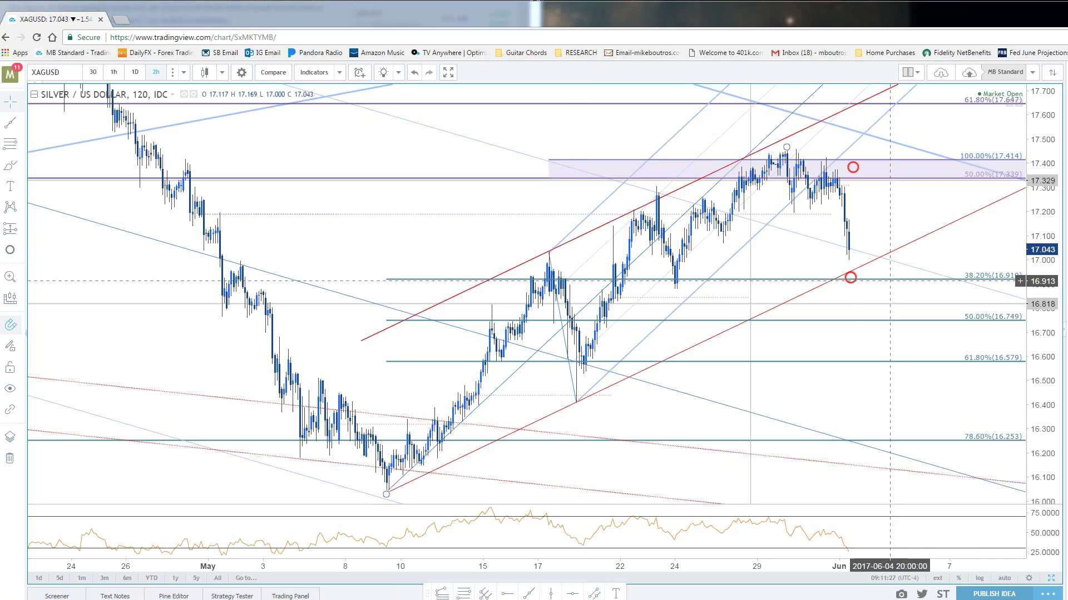
left_click(851, 273)
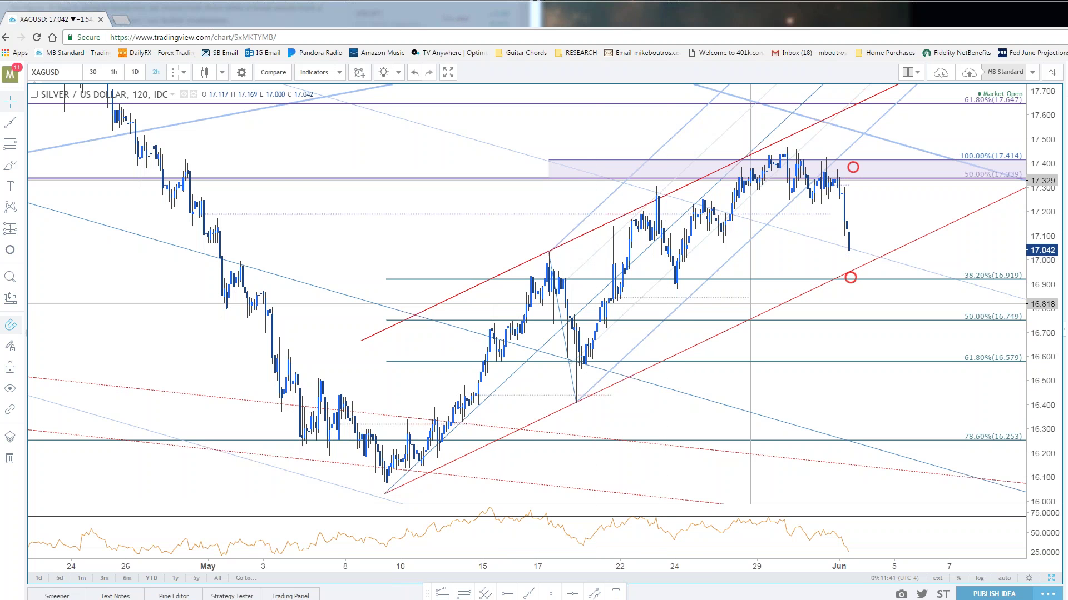
key("Down")
key("Down")
key("Up")
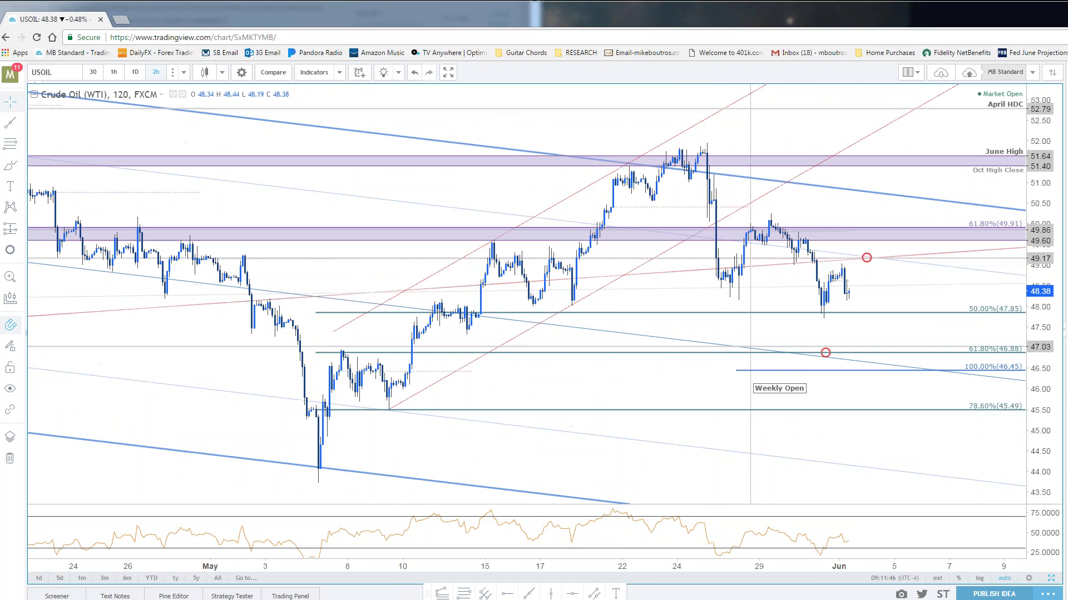
left_click(1054, 579)
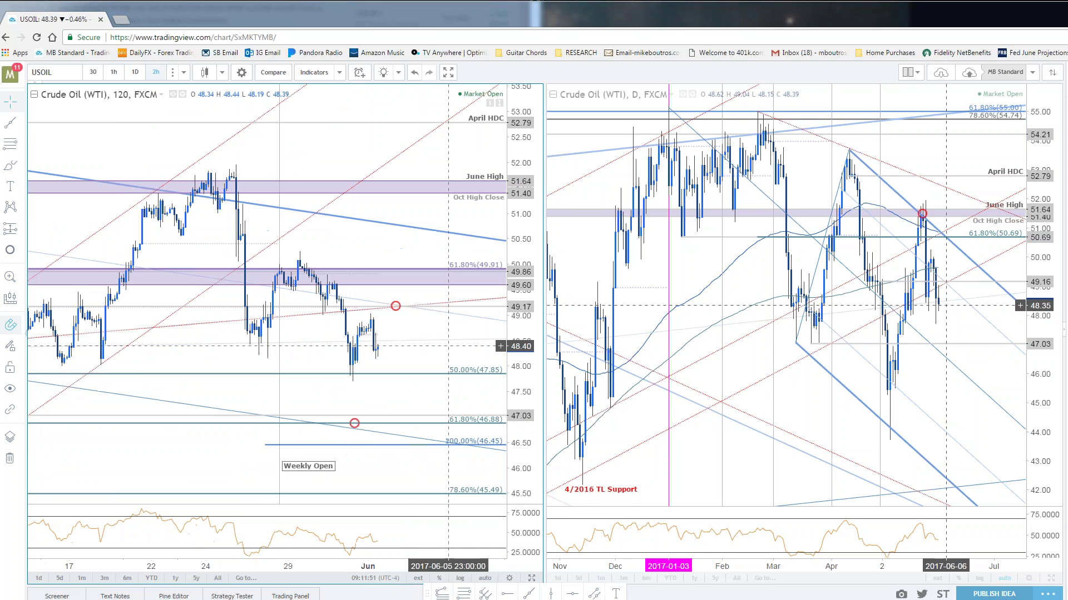
left_click(791, 332)
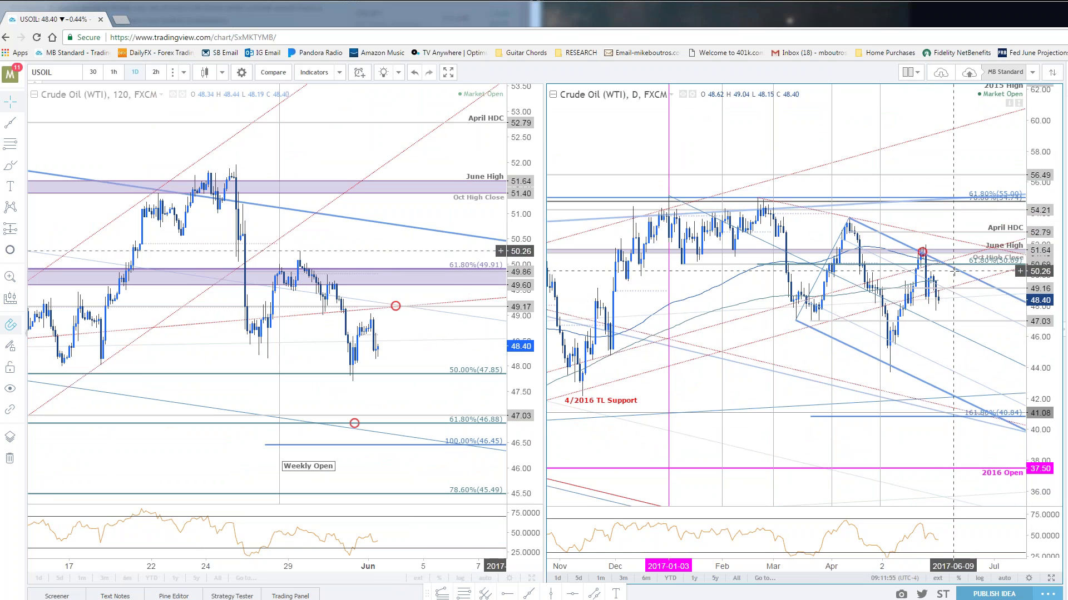
left_click(956, 271)
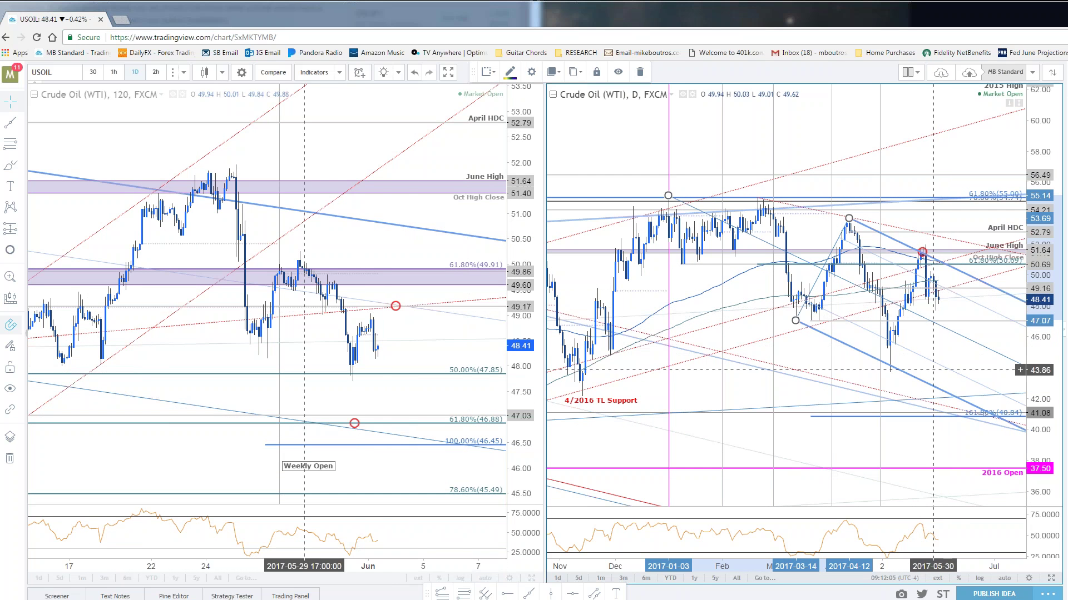
left_click(531, 578)
left_click_drag(1040, 356, 891, 296)
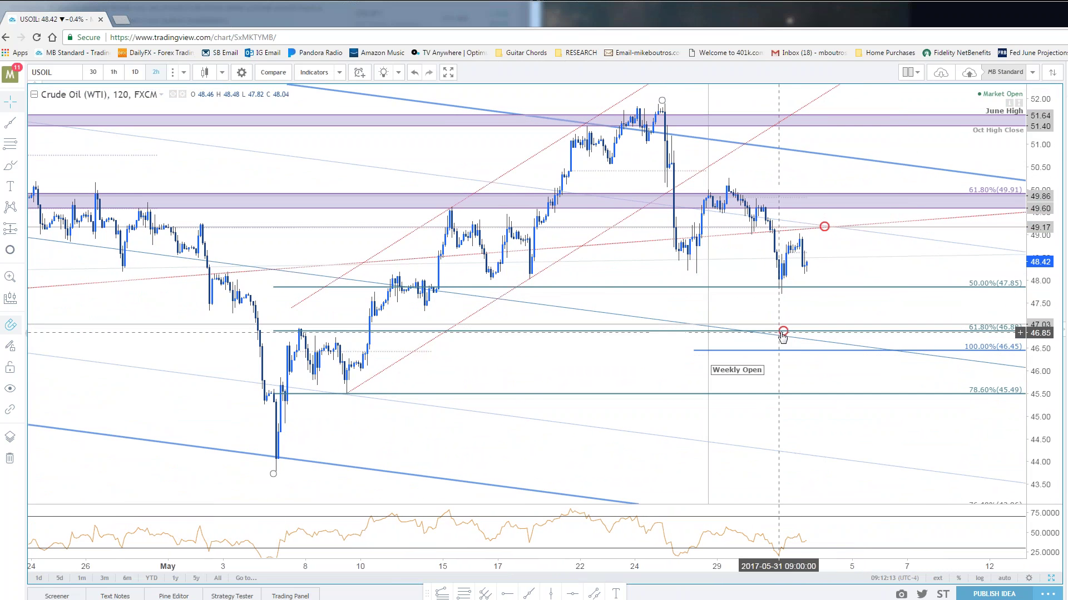
scroll(784, 336, "down", 5)
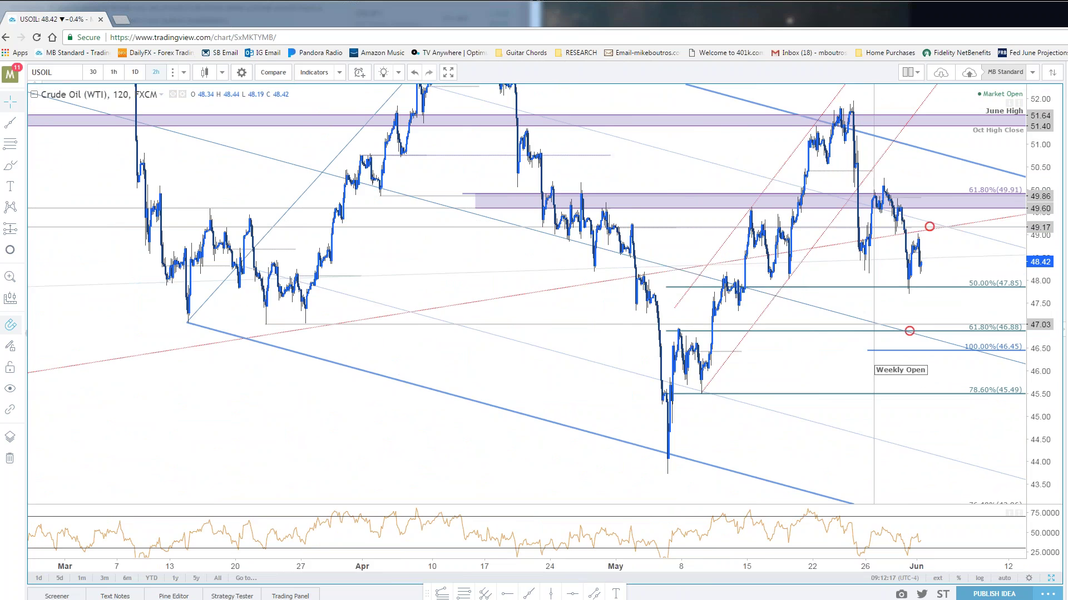
scroll(898, 367, "up", 3)
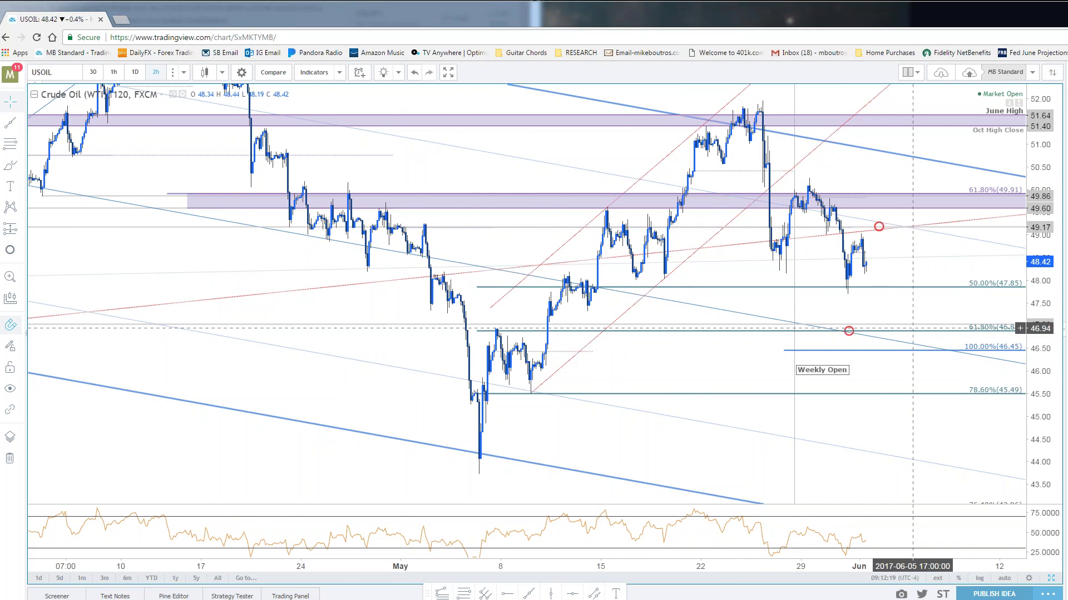
scroll(371, 325, "down", 3)
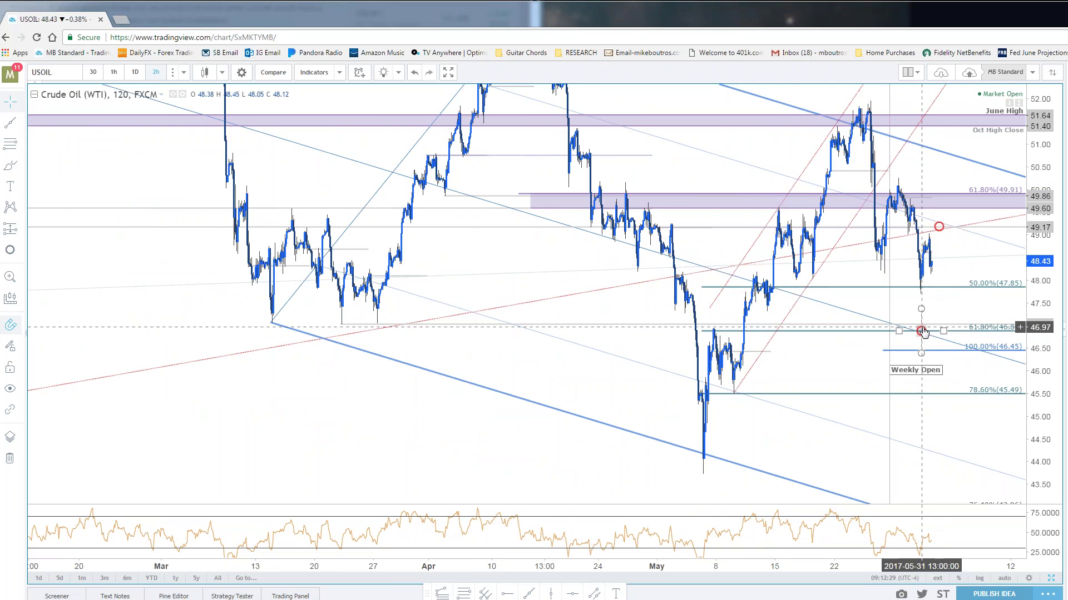
scroll(921, 331, "up", 5)
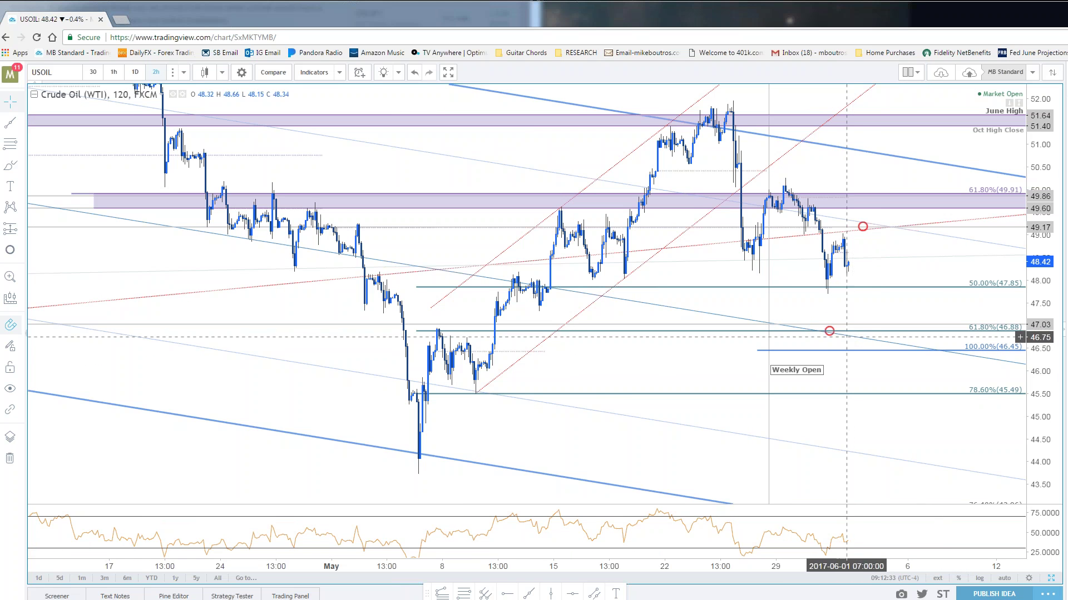
scroll(877, 348, "up", 2)
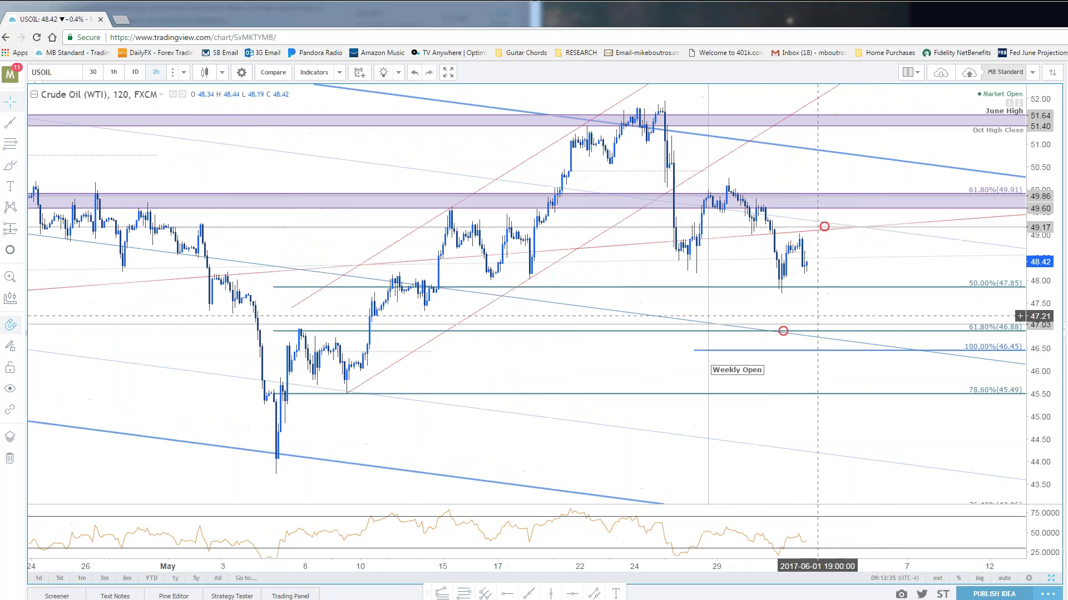
scroll(848, 359, "up", 1)
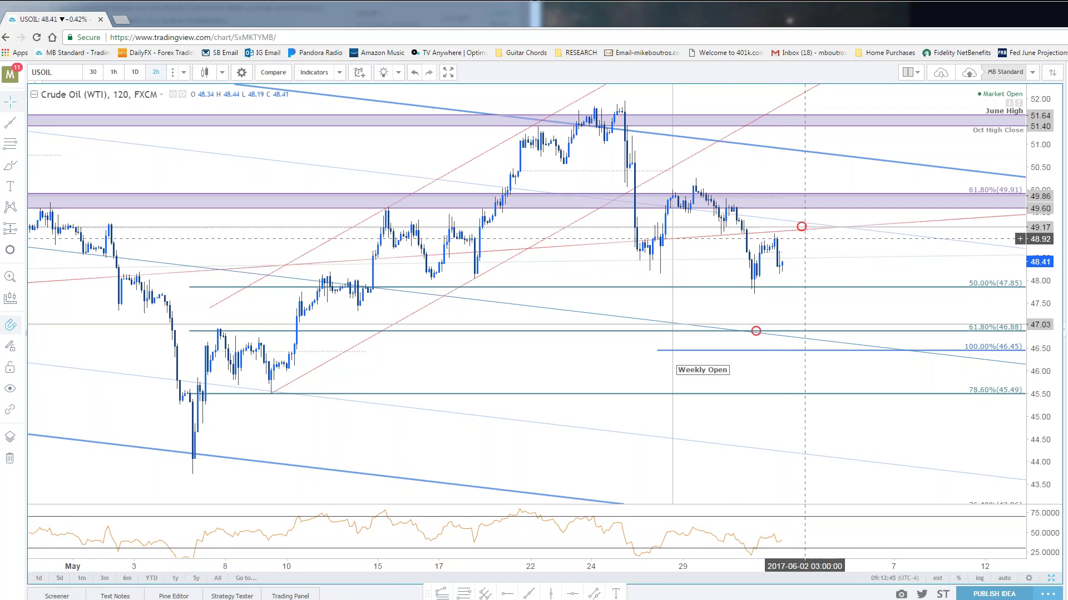
left_click(803, 227)
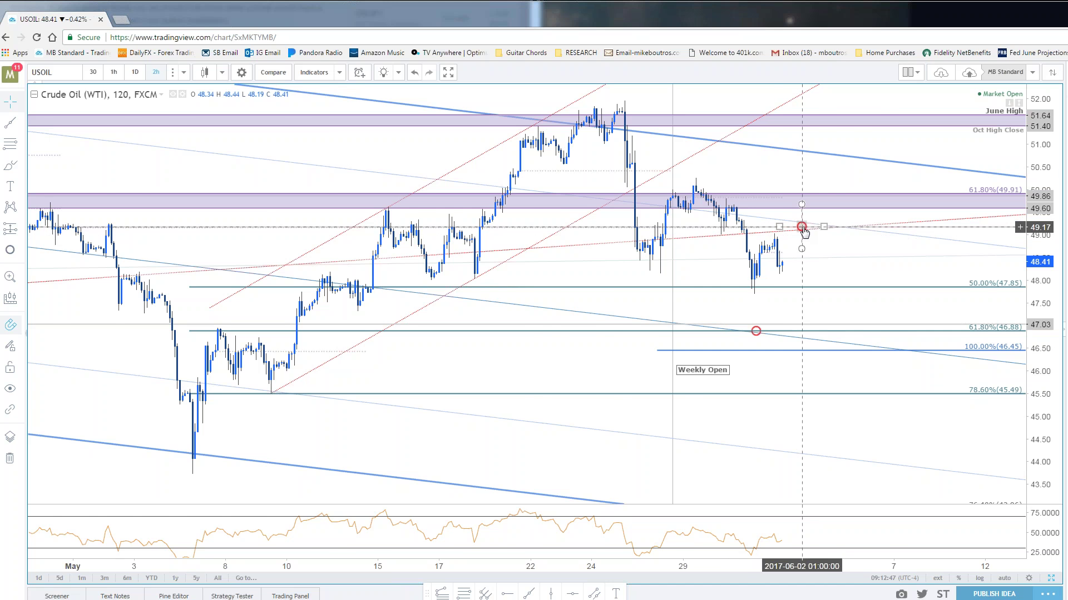
scroll(804, 232, "down", 3)
scroll(812, 233, "up", 2)
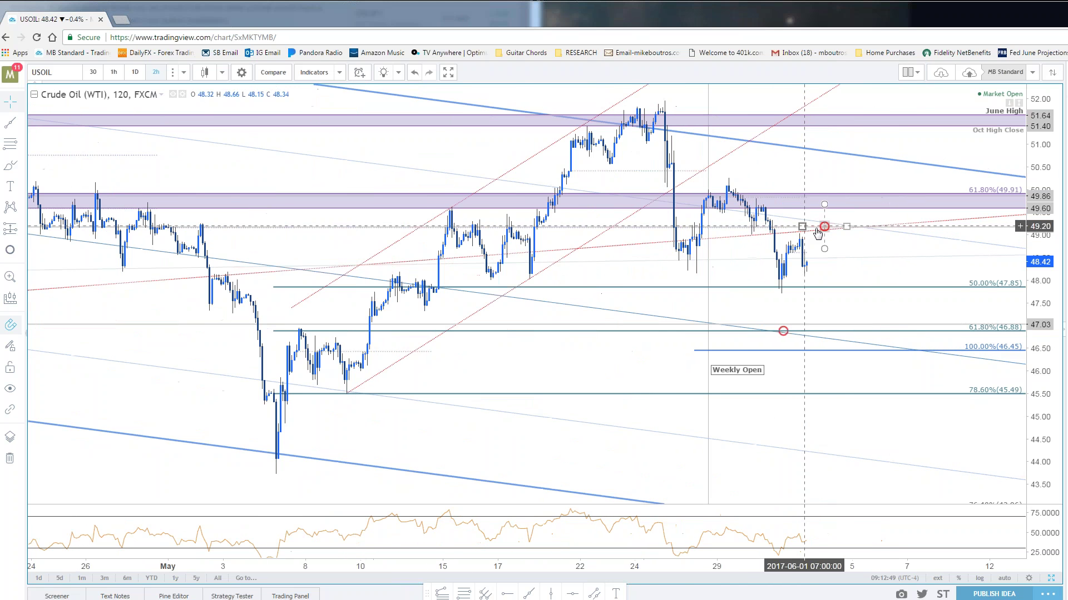
left_click(821, 234)
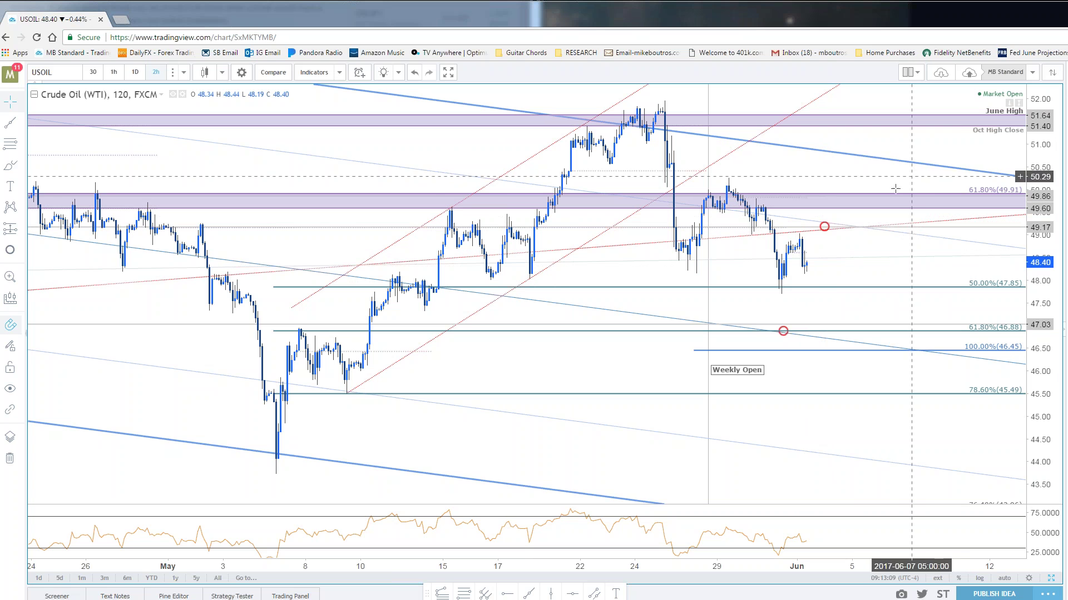
- Slide the lower target circle right along the 61.8% (46.88) line toward June 1
left_click_drag(862, 272, 844, 291)
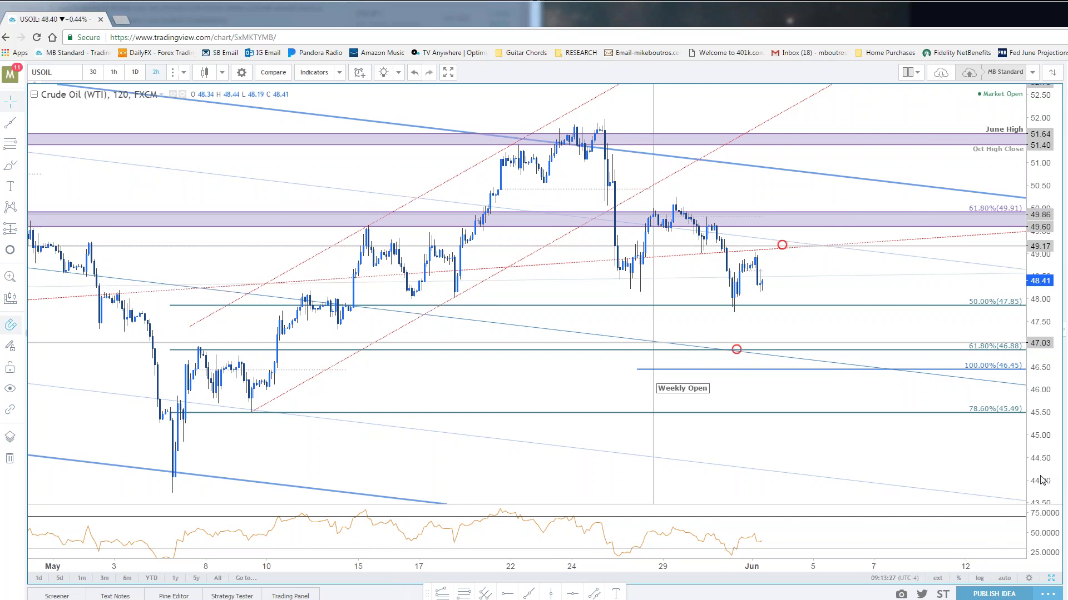
left_click(737, 351)
left_click_drag(738, 355, 778, 355)
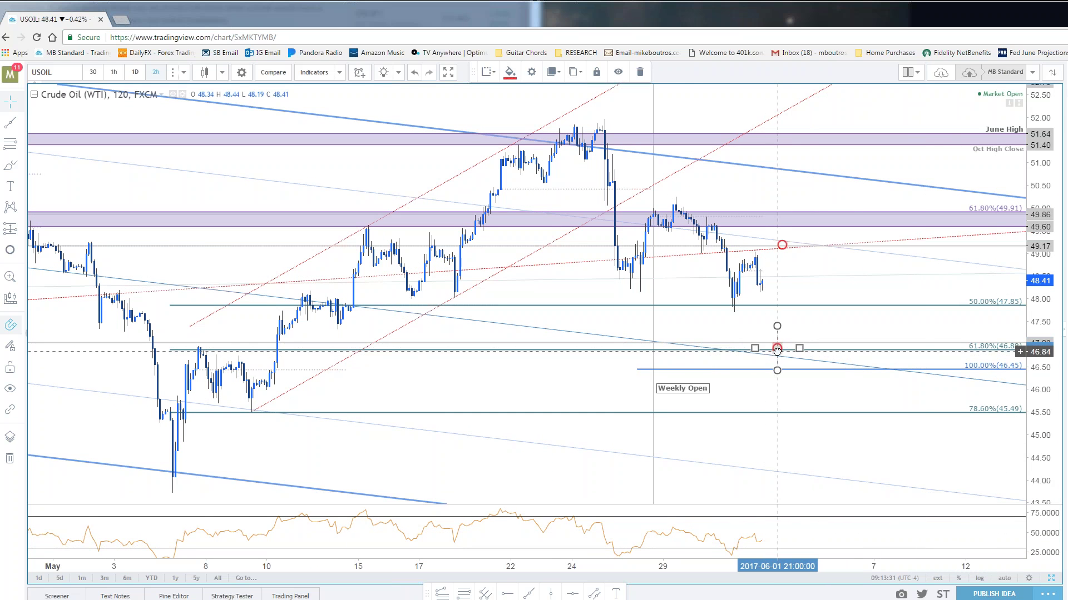
left_click(1020, 311)
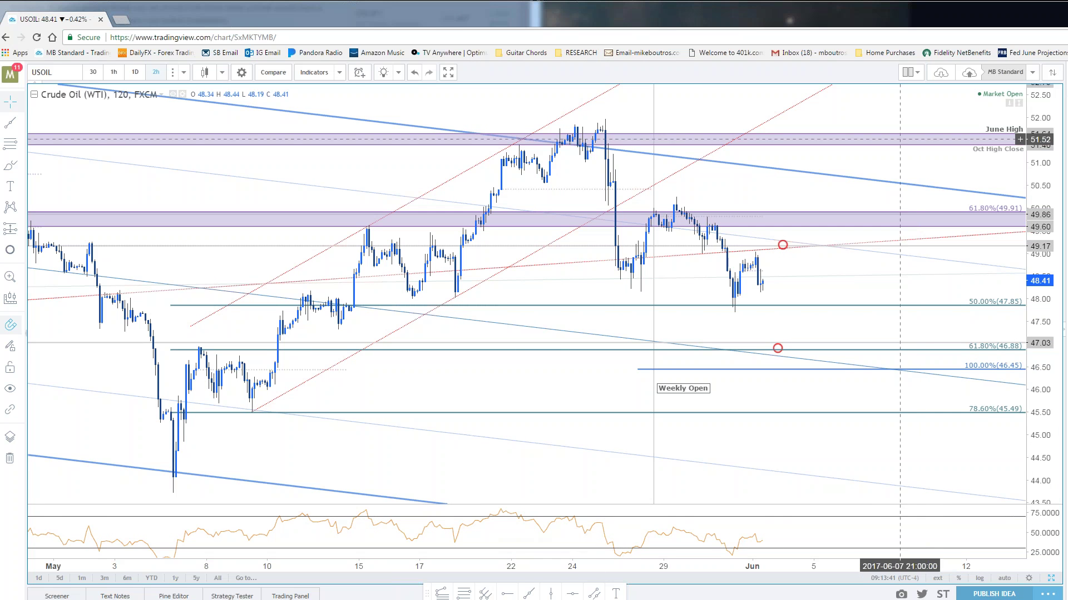
left_click(82, 72)
- Load BRENT, split into side-by-side charts, then load the UKOIL Brent crude oil chart
type("BRENT")
key("Return")
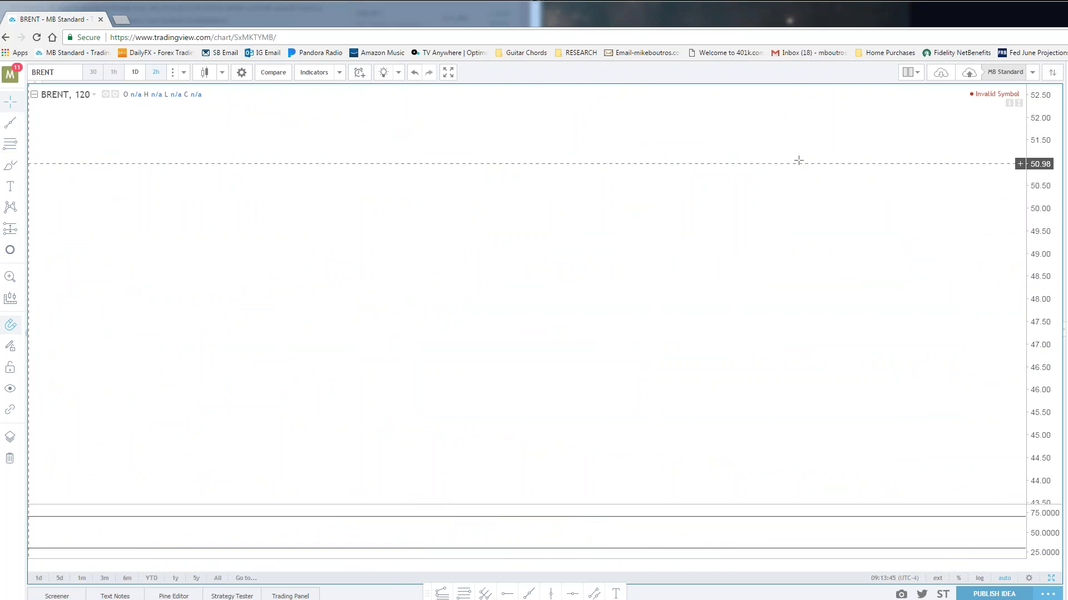
left_click(1050, 578)
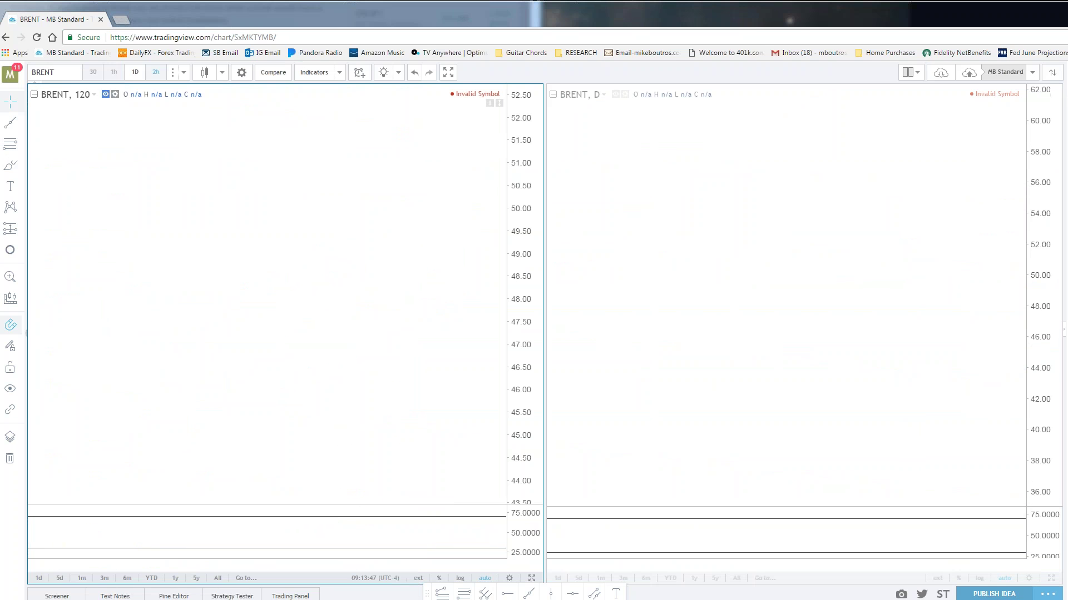
left_click(53, 70)
type("BRE")
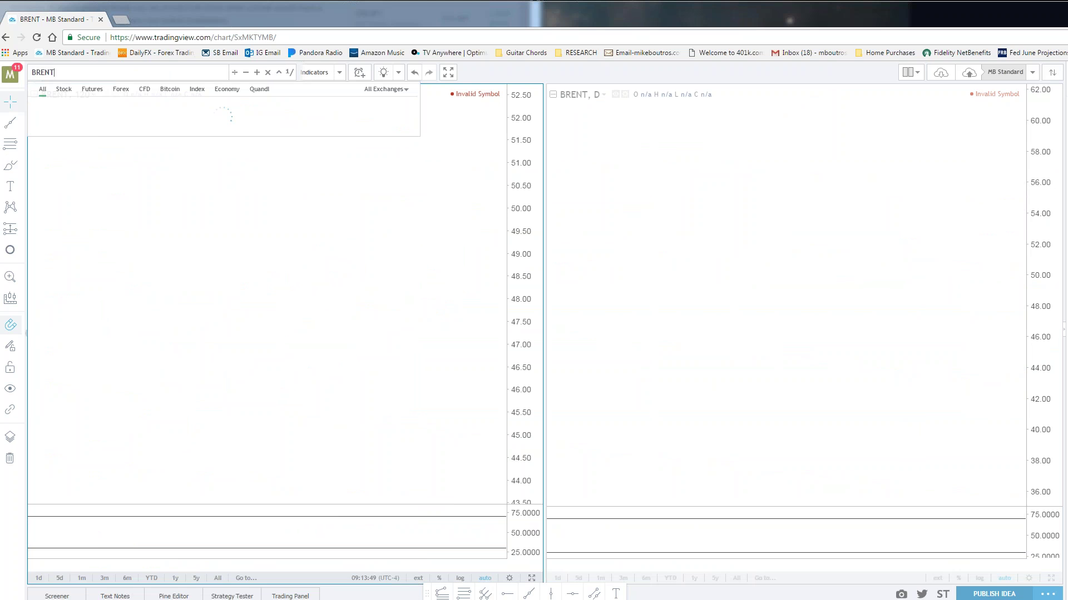
key("Down")
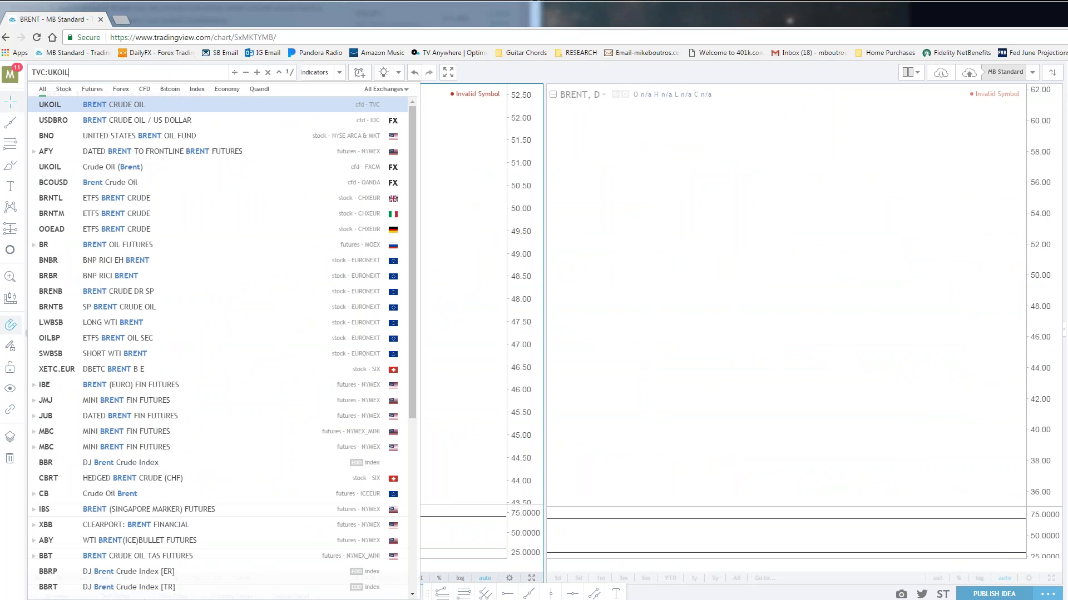
key("Return")
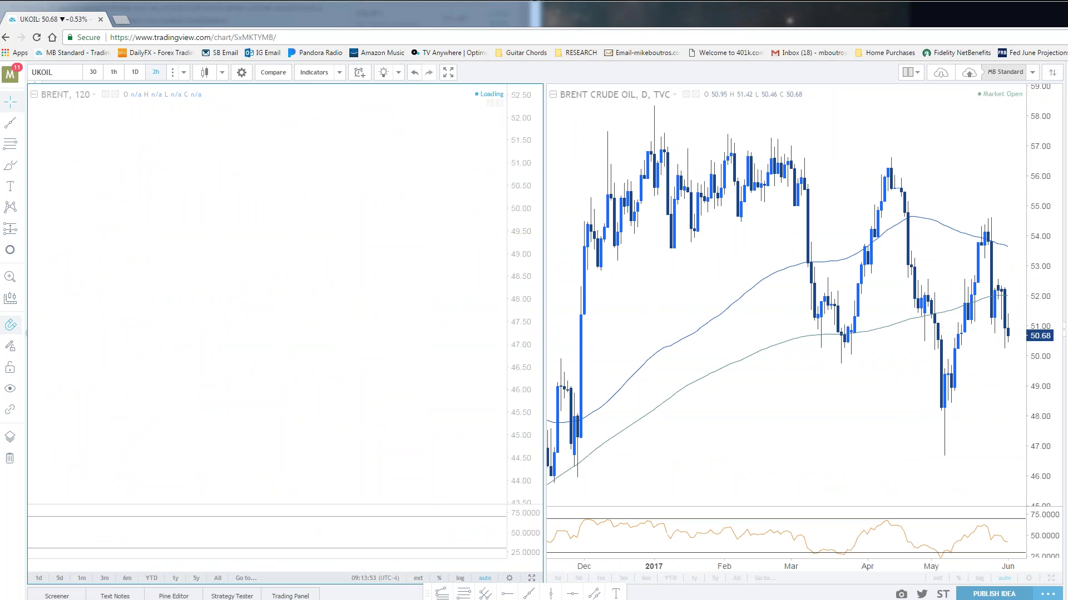
- Zoom the daily Brent chart and maximize it to fill the layout
left_click(851, 452)
scroll(890, 389, "down", 5)
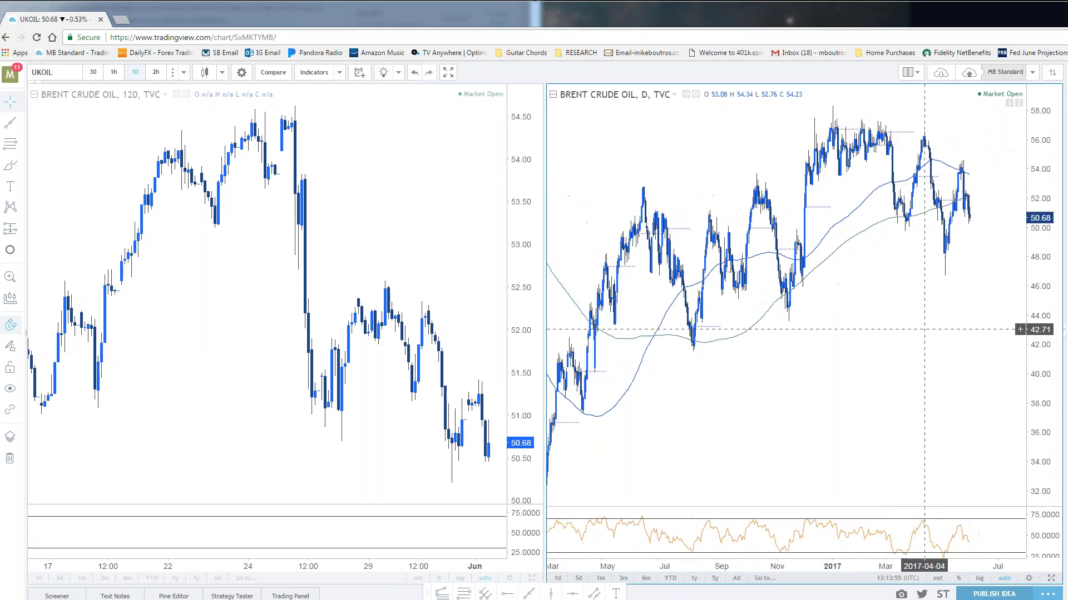
scroll(924, 330, "up", 3)
scroll(956, 452, "up", 2)
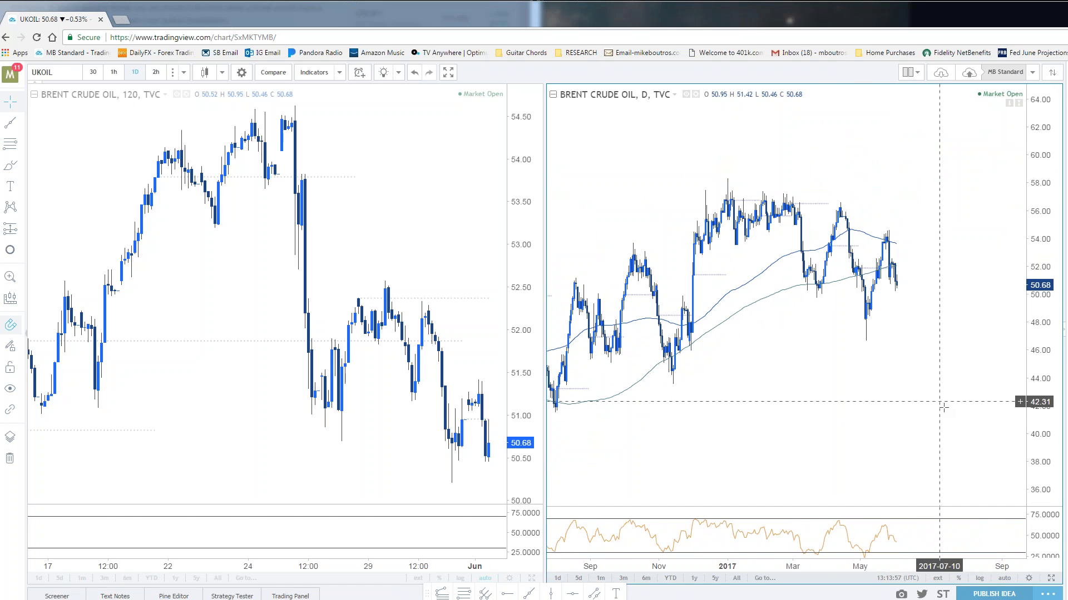
left_click(1051, 579)
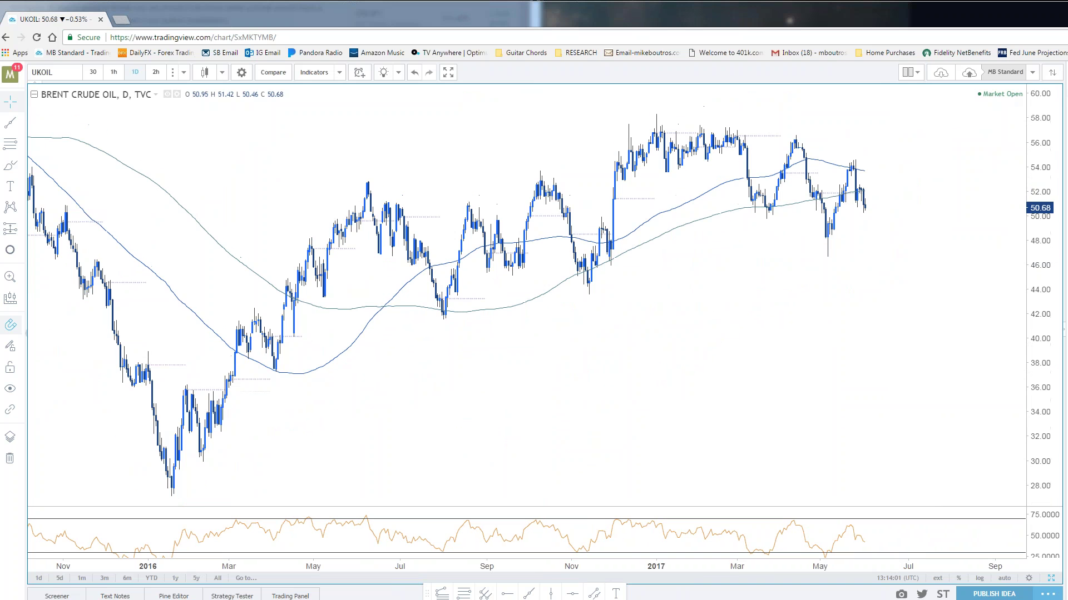
left_click(528, 594)
- Draw a support line joining the April and November 2016 lows, with a parallel line on the highs
left_click(275, 371)
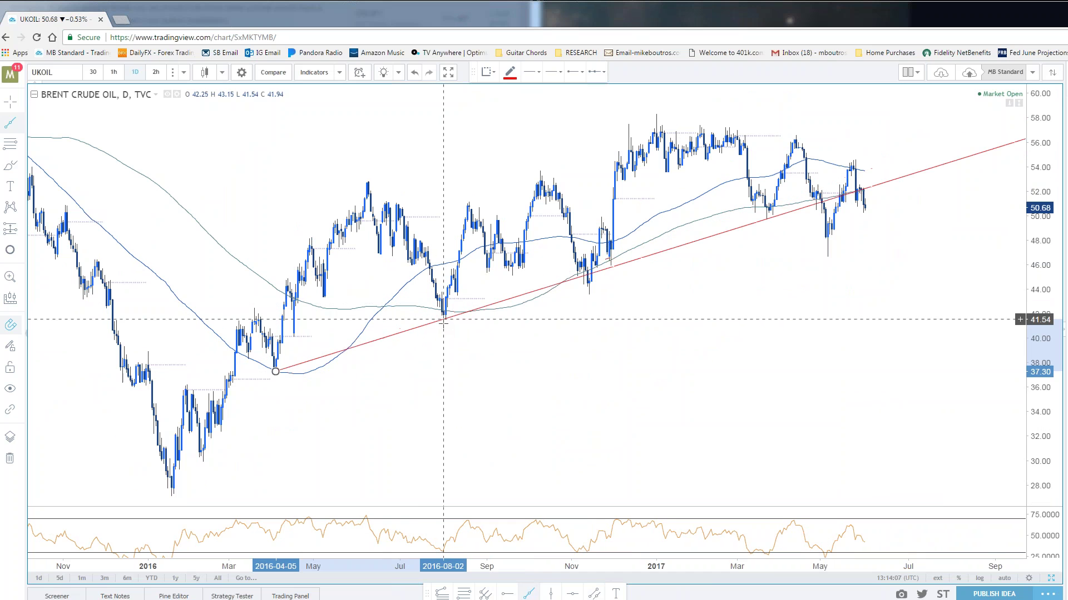
left_click(588, 294)
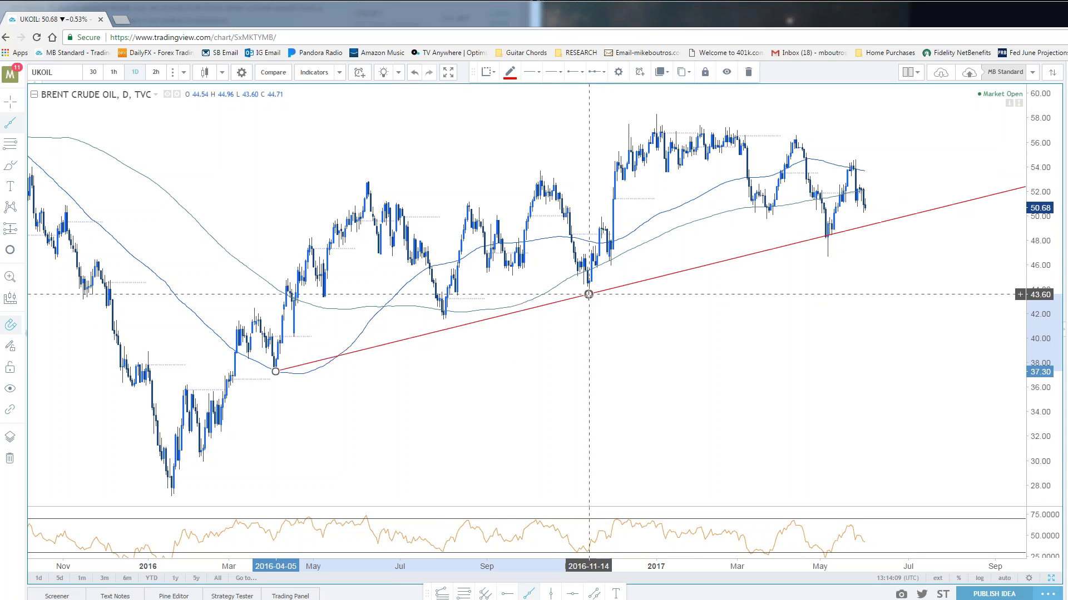
left_click(672, 294)
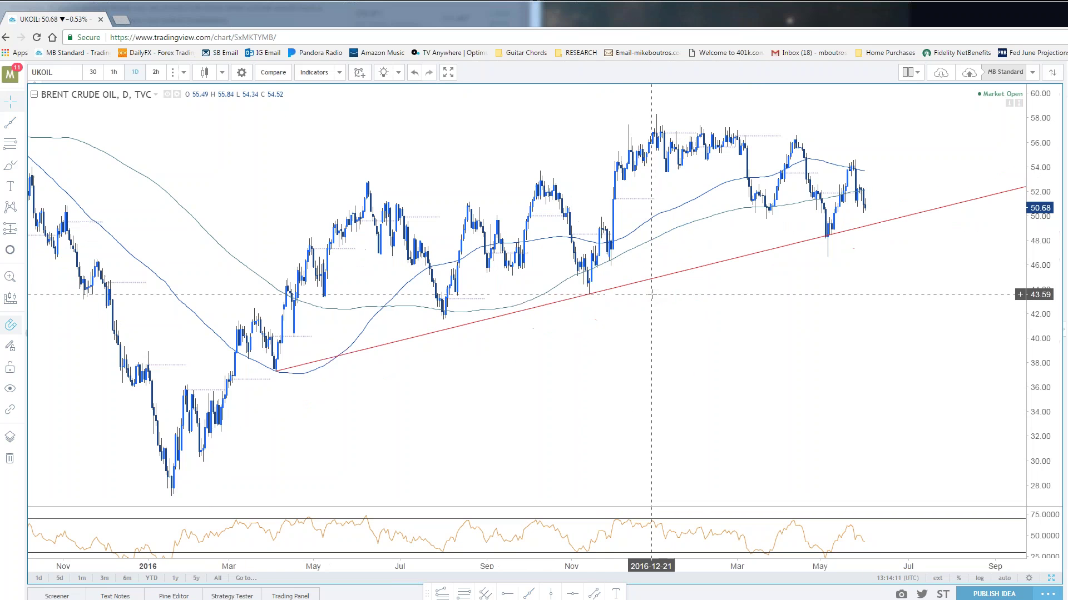
left_click_drag(540, 151, 544, 137)
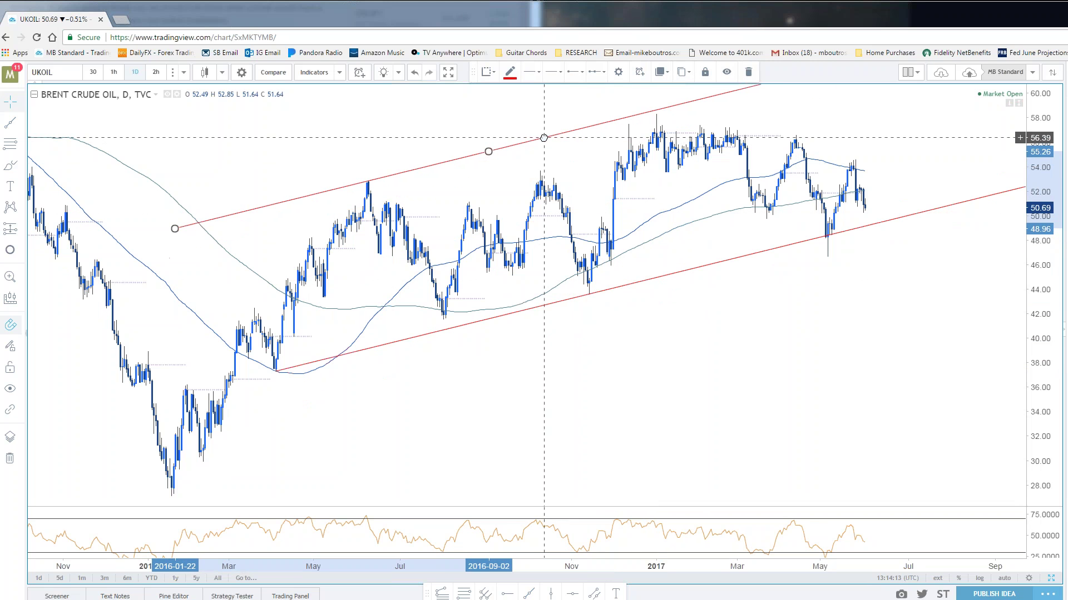
left_click(717, 439)
scroll(716, 451, "down", 1)
scroll(716, 452, "up", 3)
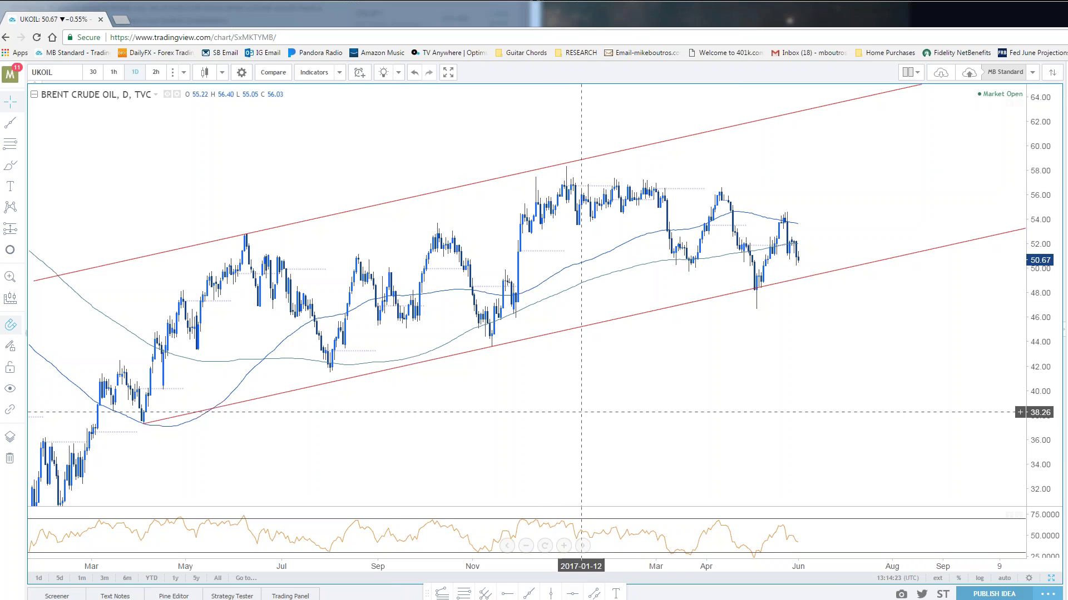
- Draw a falling trend line from the January 2017 high to the late-February high
left_click(529, 594)
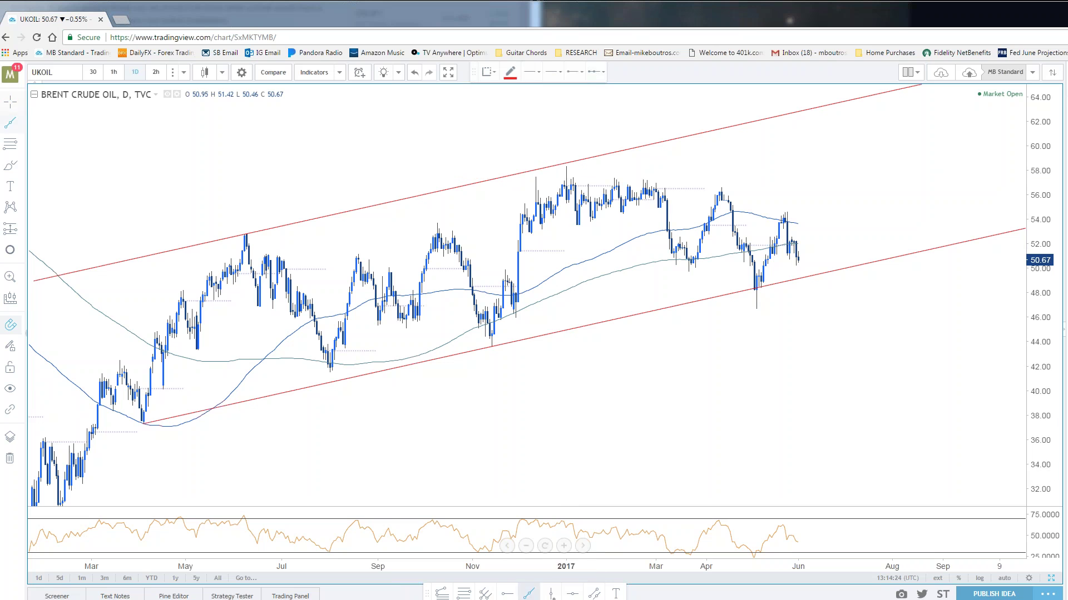
left_click(566, 157)
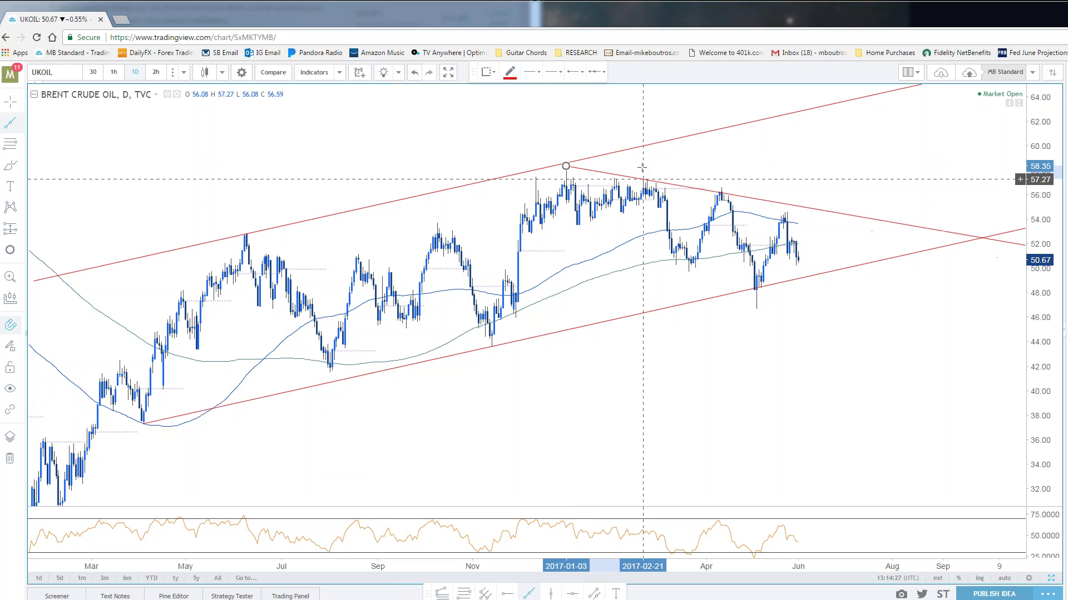
left_click(643, 167)
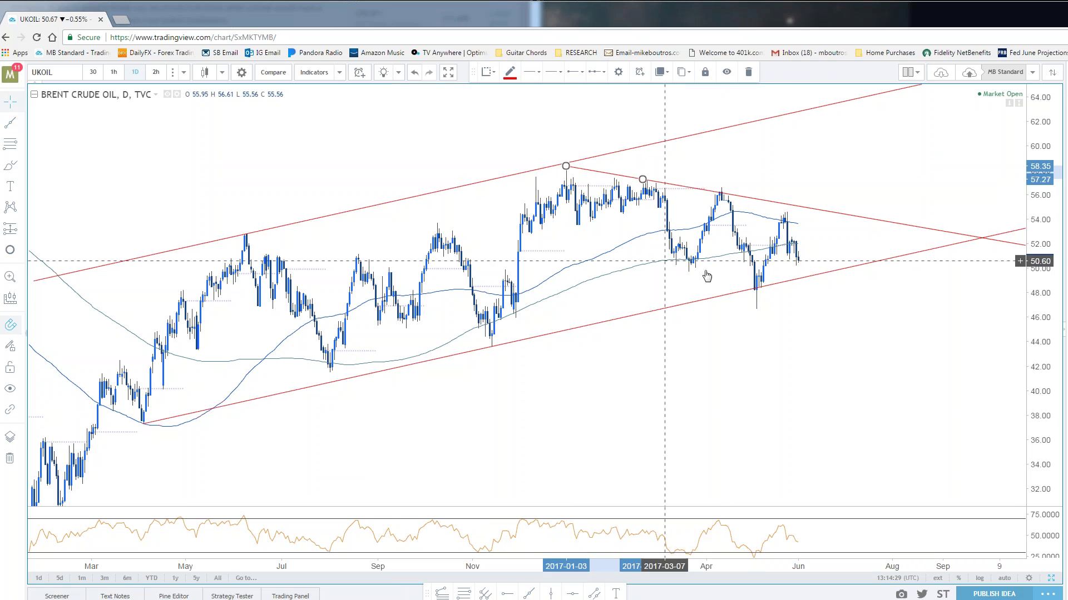
scroll(789, 361, "down", 1)
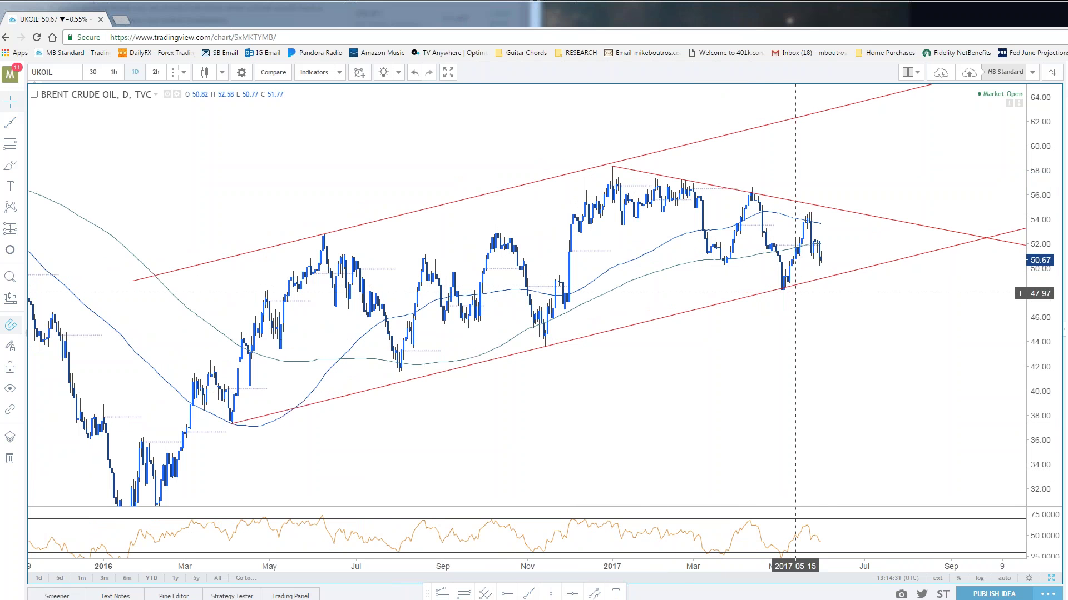
- Make a lower parallel copy of the falling line, then undo it and pan to the 2016 lows
left_click(660, 175)
left_click_drag(660, 175, 544, 233)
left_click(804, 441)
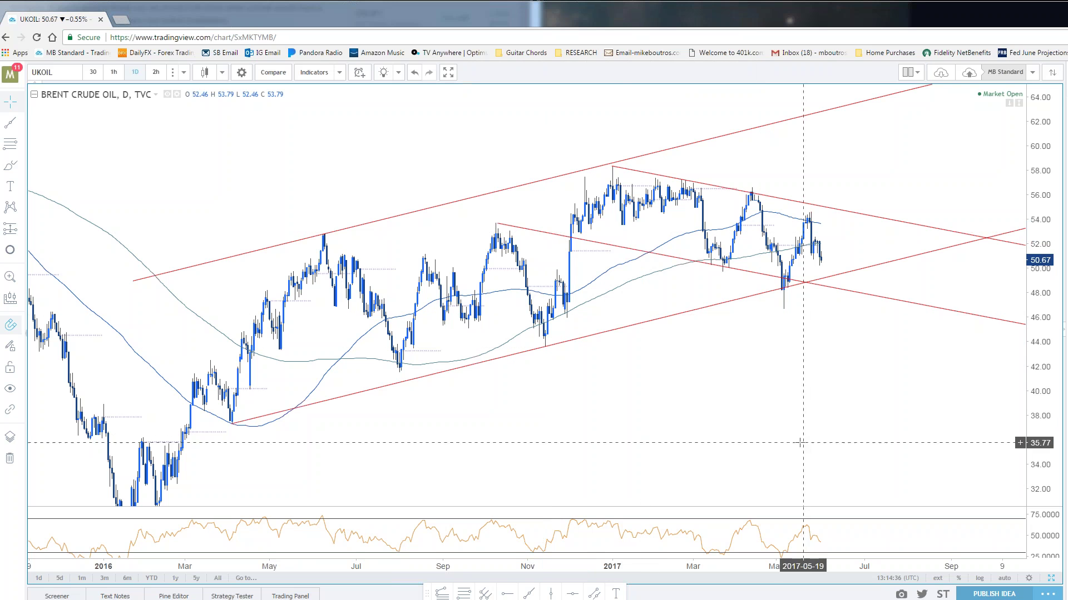
left_click(543, 234)
left_click(718, 408)
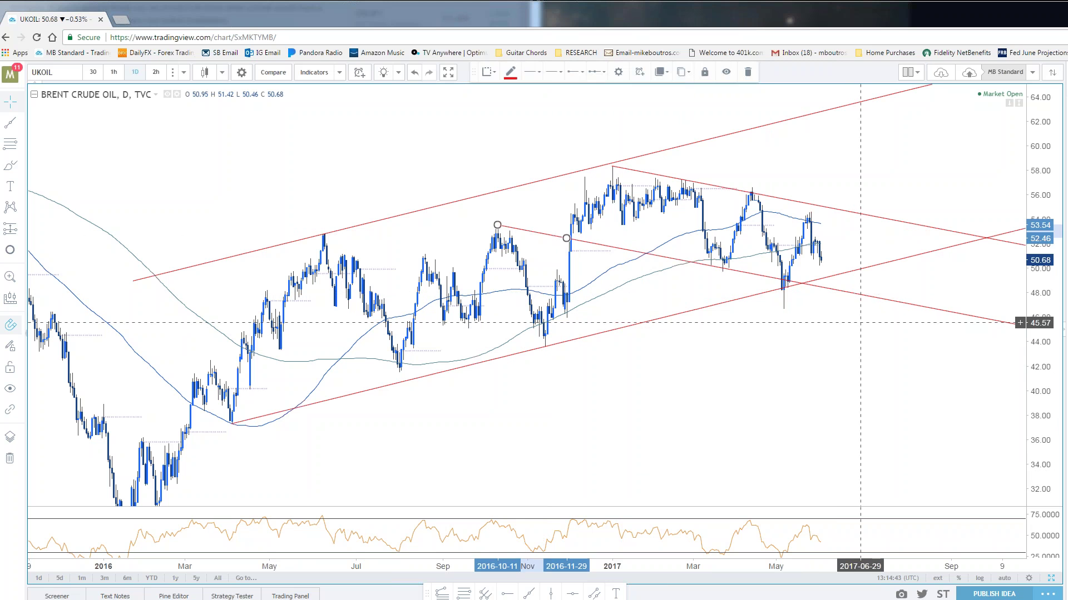
key("ctrl+z")
scroll(818, 389, "down", 2)
left_click_drag(788, 445, 792, 380)
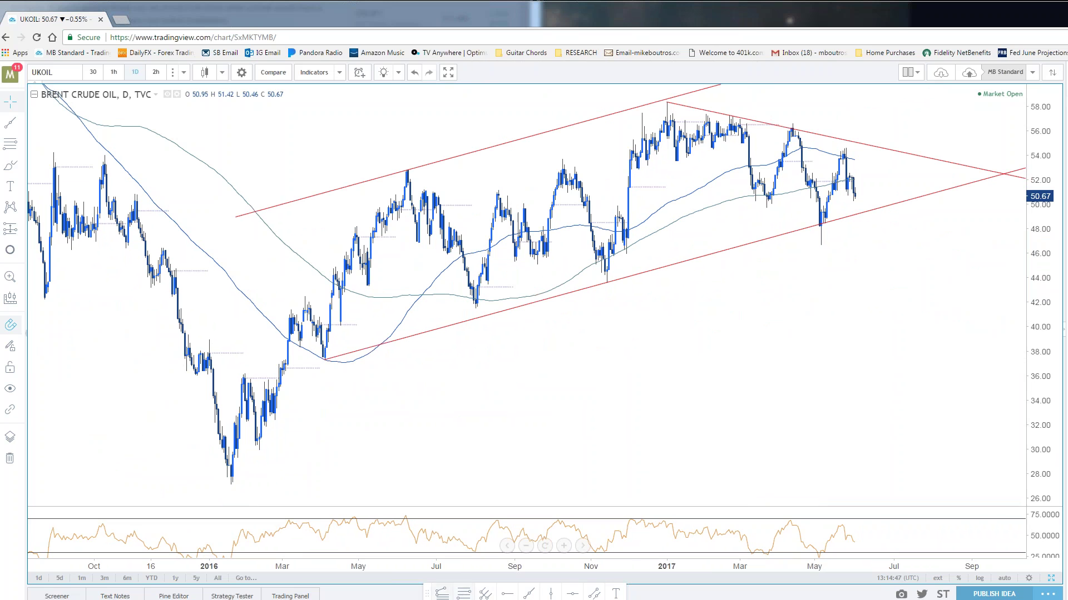
- Draw a Fib retracement from the 2016 low to the January 2017 high, adding the 38.2% level (46.42)
left_click(465, 596)
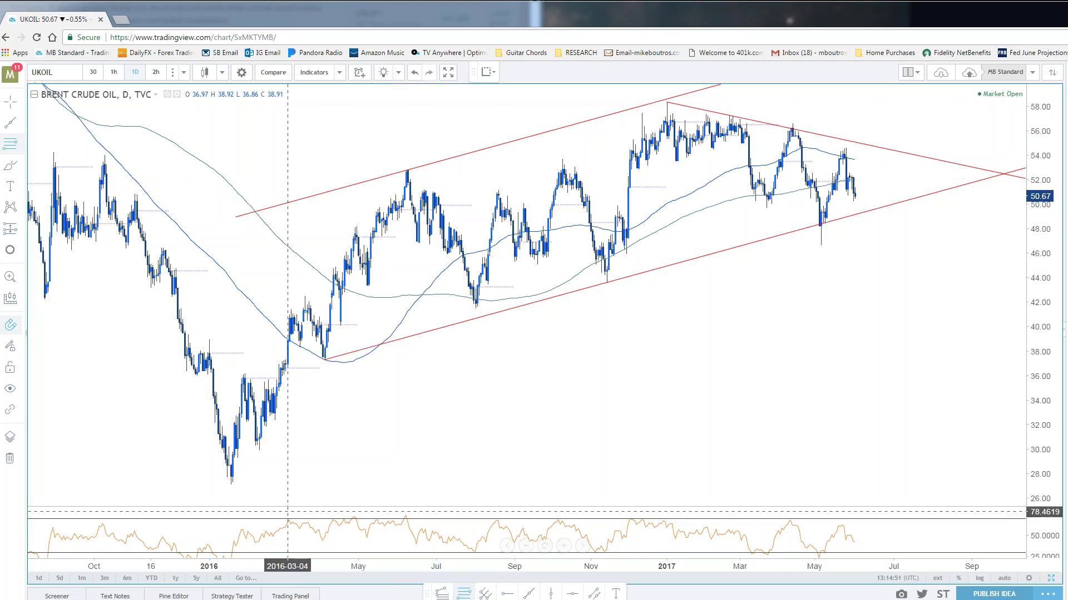
left_click(231, 485)
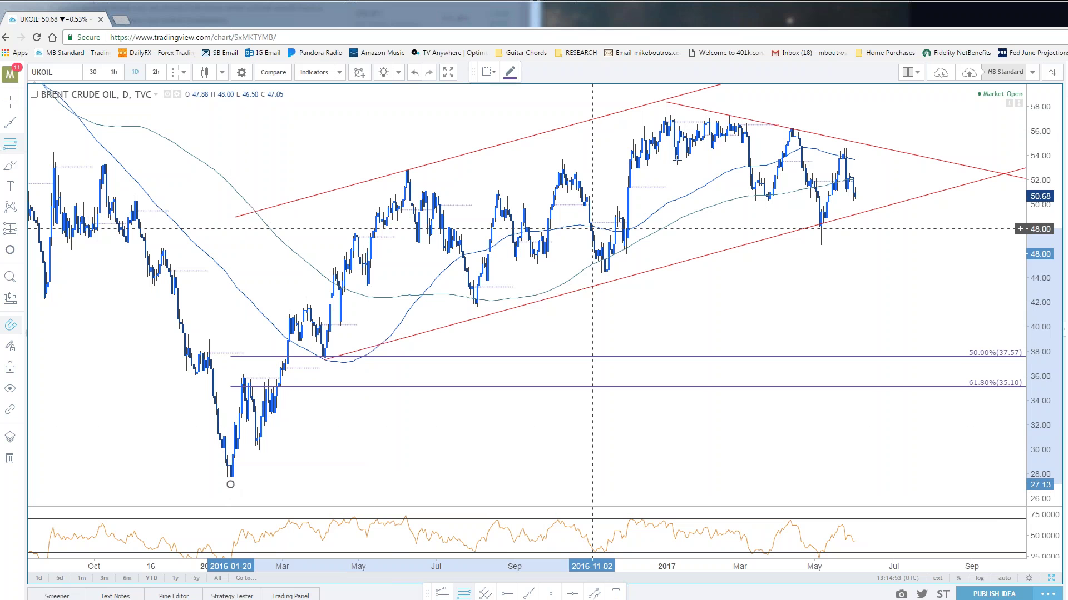
left_click(667, 94)
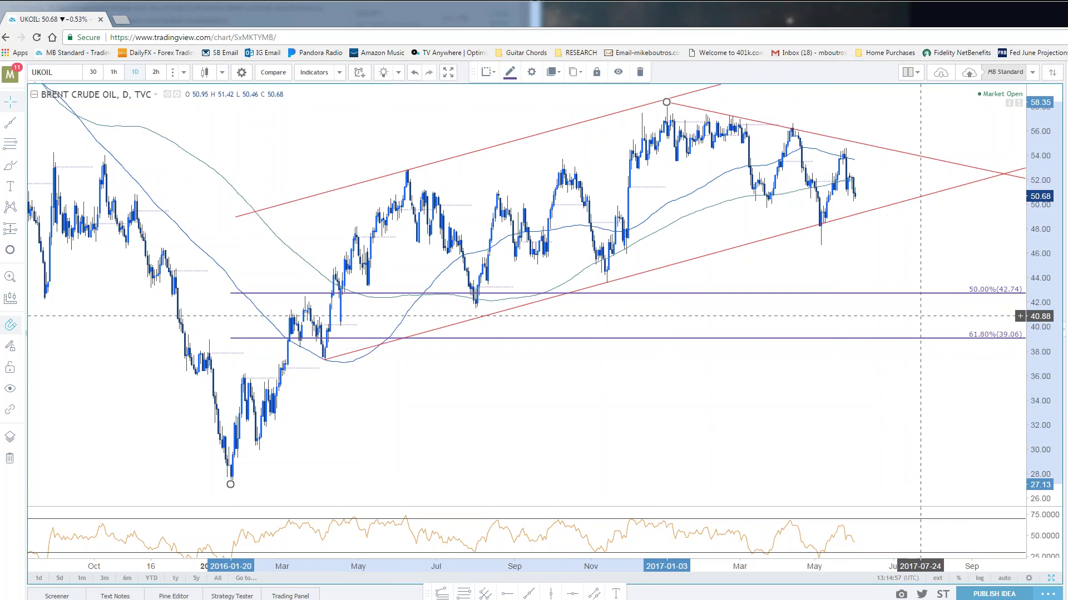
double_click(882, 338)
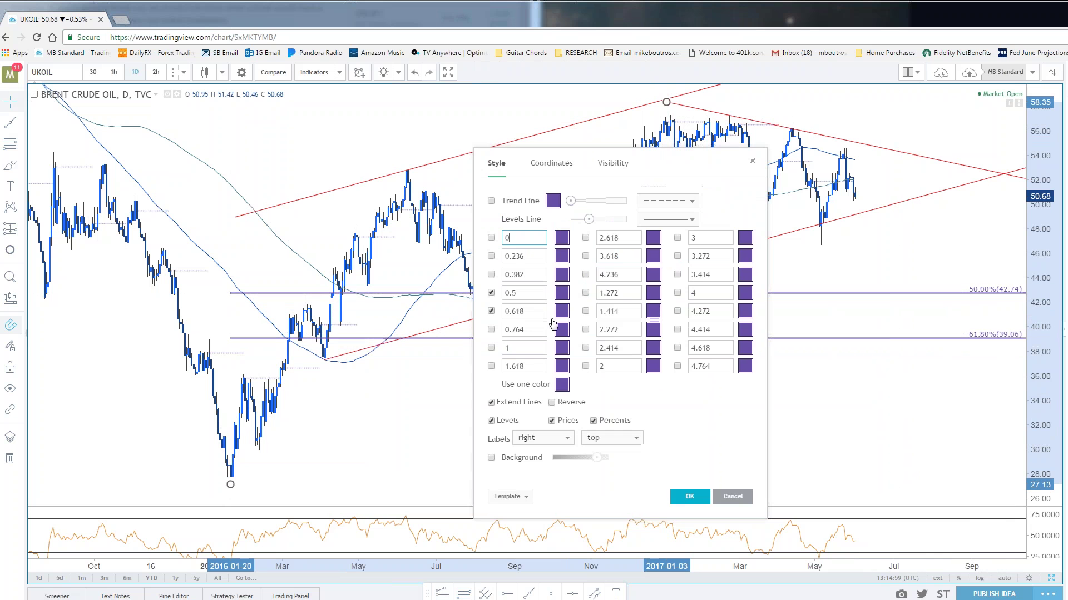
left_click(491, 275)
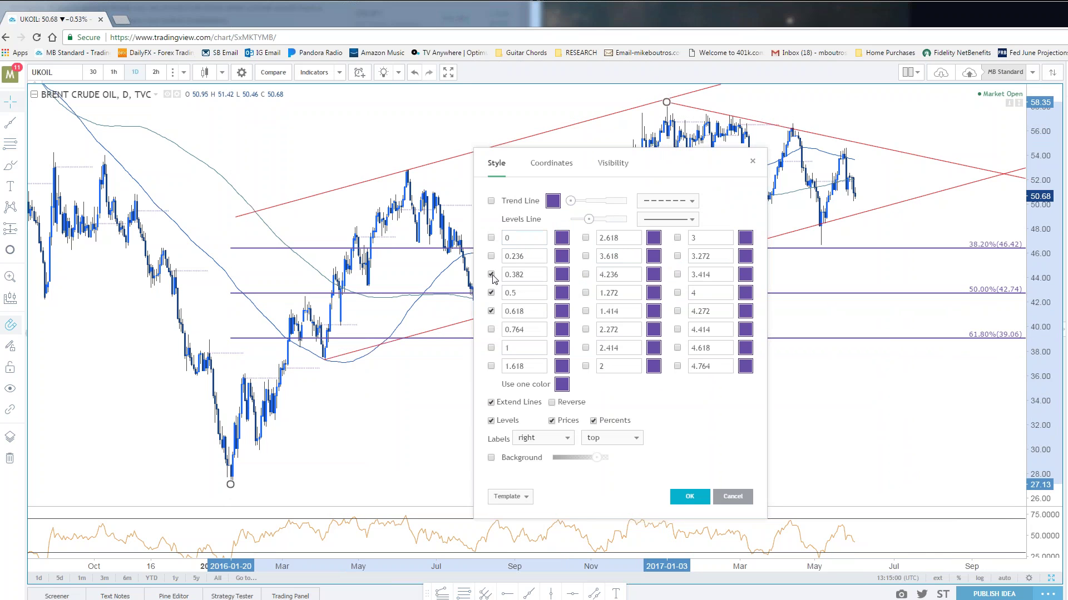
left_click(690, 500)
scroll(912, 389, "up", 4)
scroll(919, 360, "down", 5)
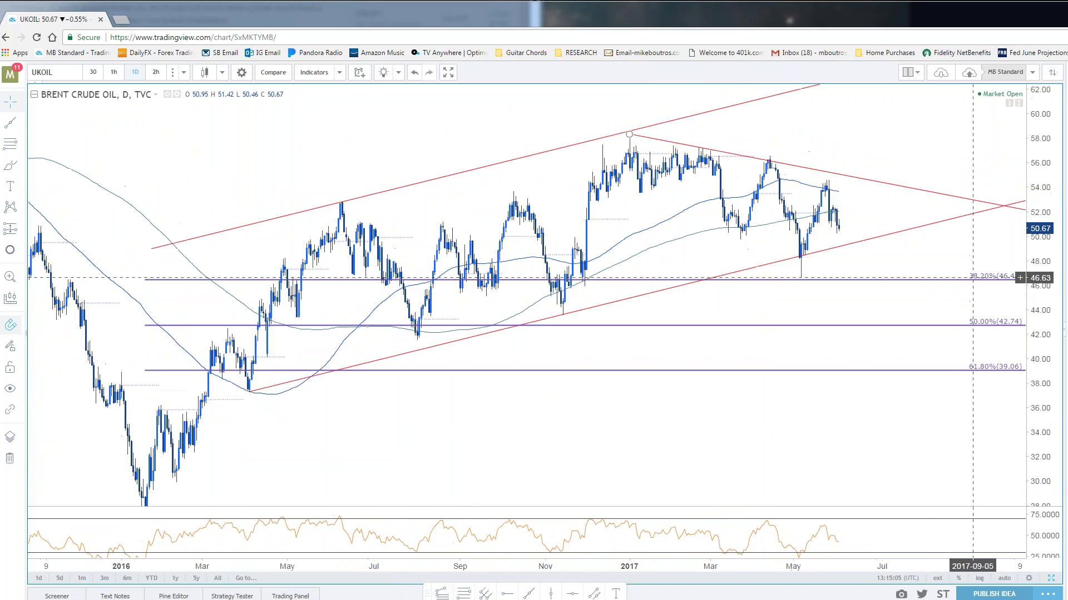
scroll(973, 277, "up", 2)
scroll(973, 286, "down", 2)
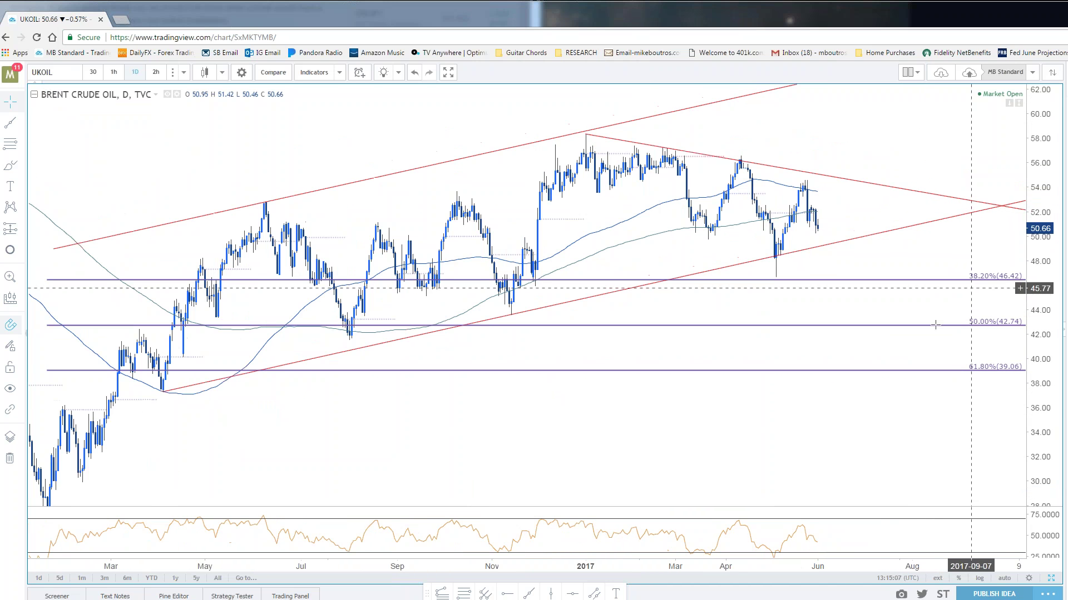
left_click_drag(824, 421, 840, 394)
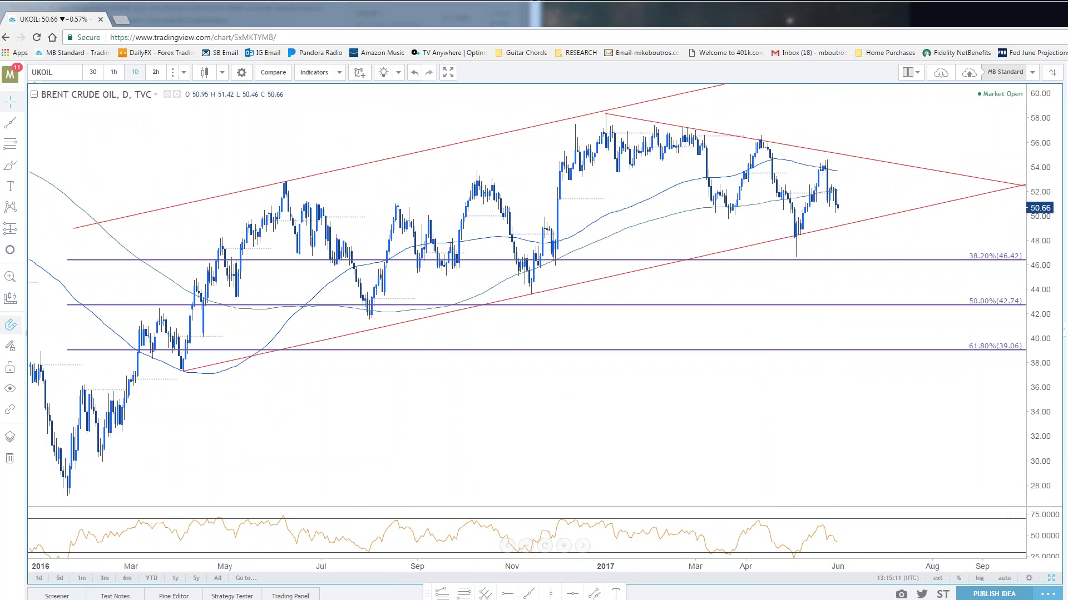
- Draw the blue pitchfork through the June 2016 peak, August 2016 low and January 2017 high
left_click(285, 181)
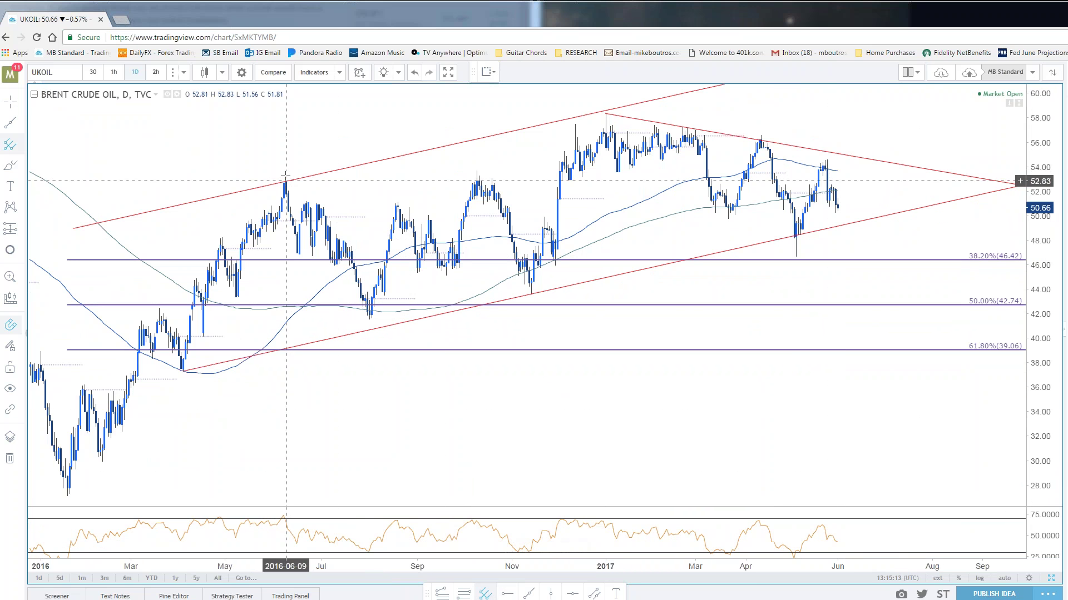
left_click(369, 319)
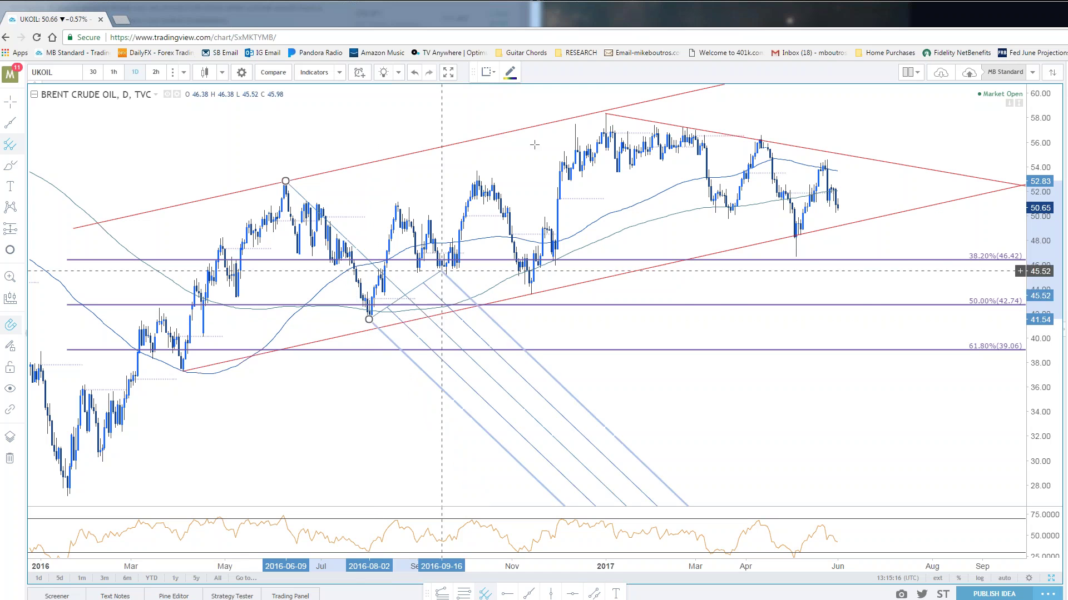
left_click(605, 102)
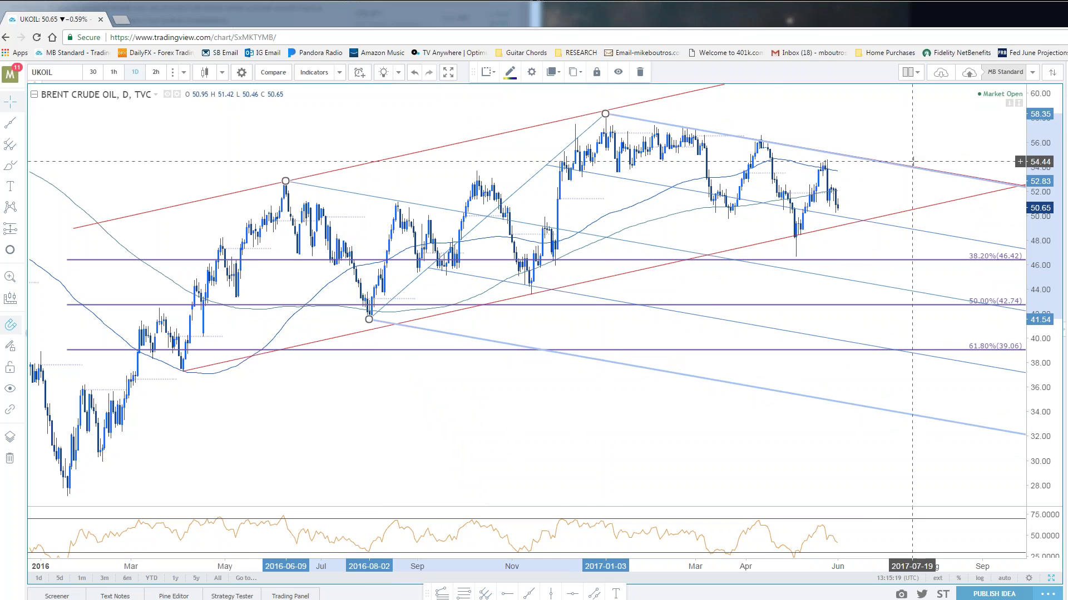
left_click(916, 178)
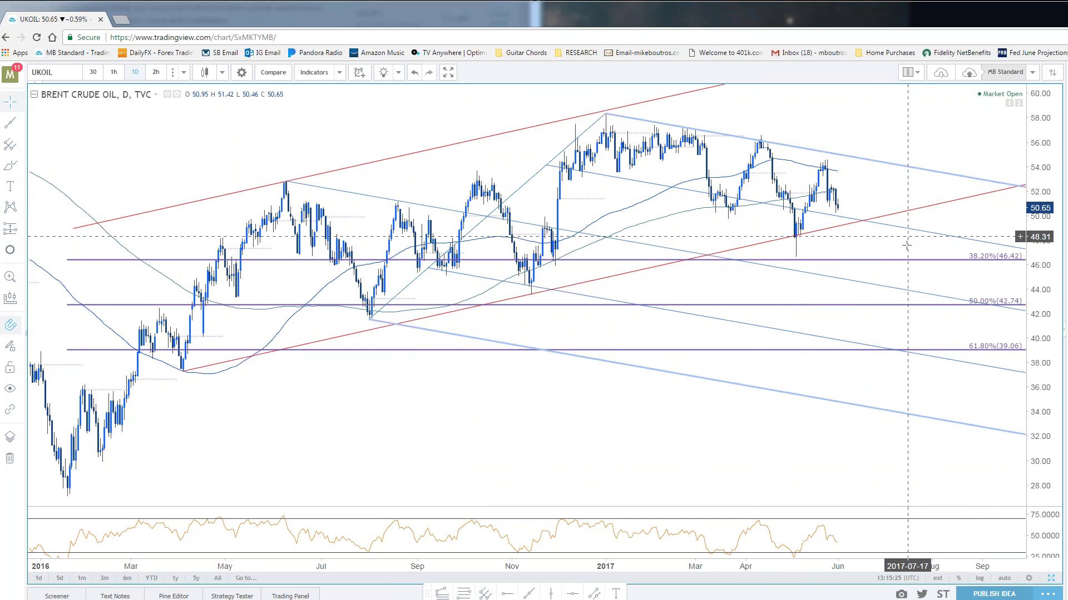
scroll(801, 435, "down", 3)
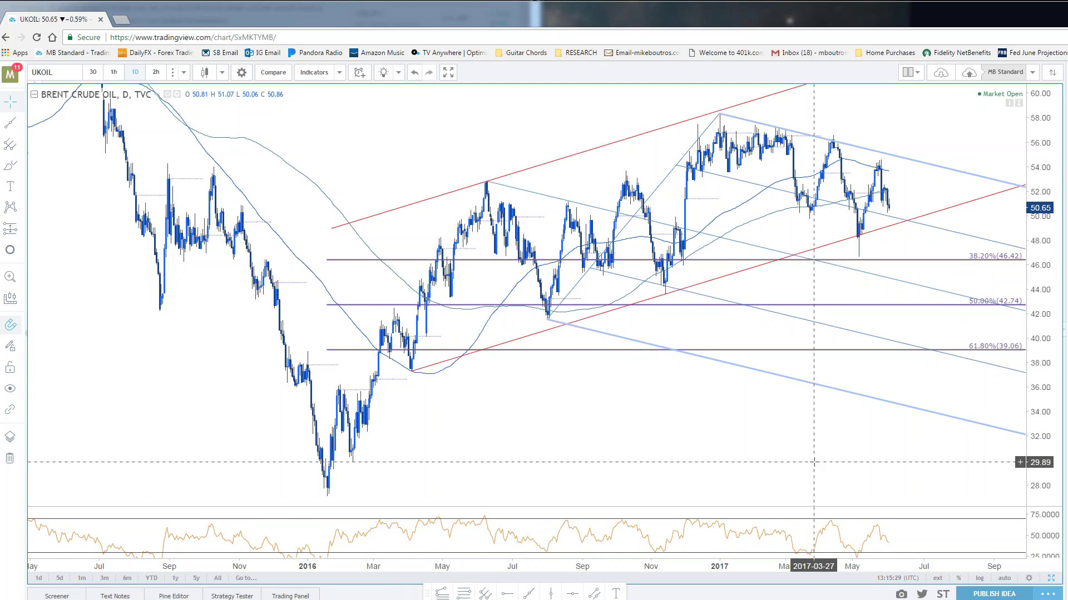
scroll(814, 462, "up", 3)
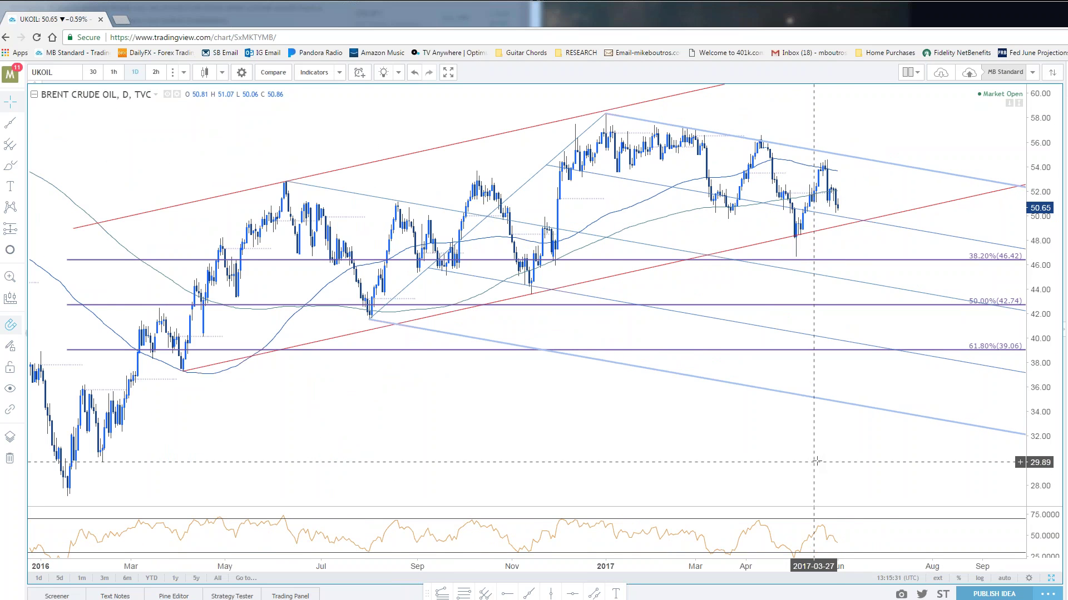
scroll(865, 428, "up", 1)
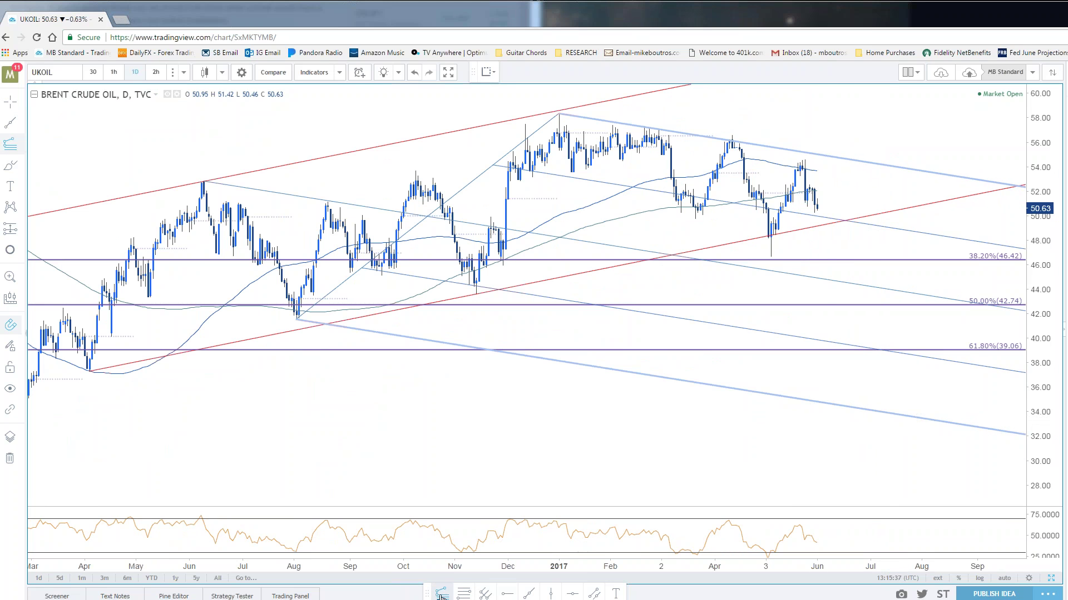
- Draw a Fibonacci extension from the January 2017 high through the March low to the April high
left_click(558, 113)
left_click(694, 219)
left_click(732, 135)
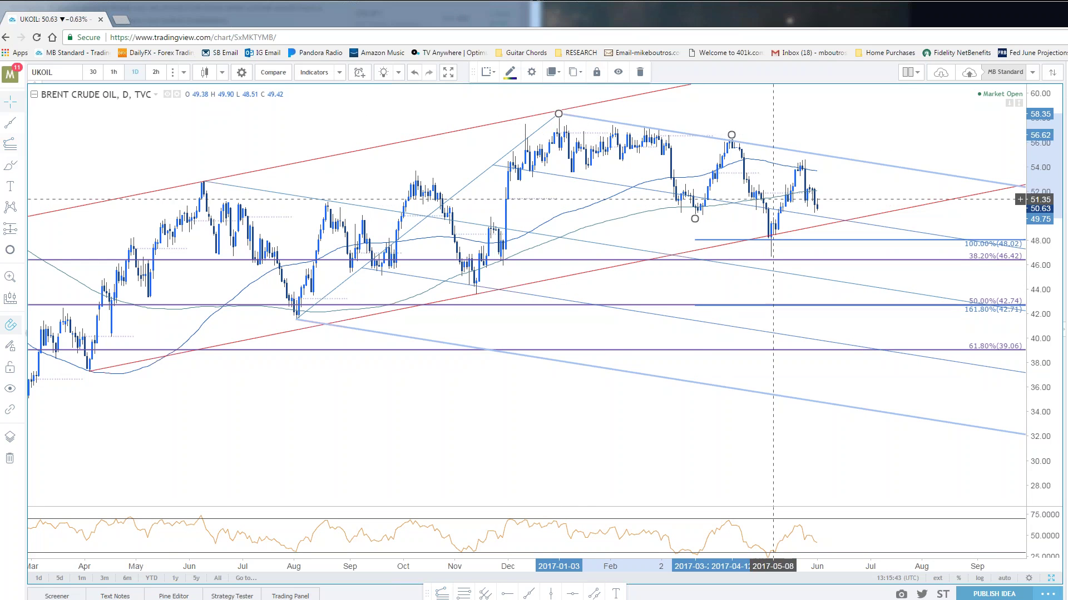
scroll(856, 399, "down", 2)
scroll(855, 399, "down", 2)
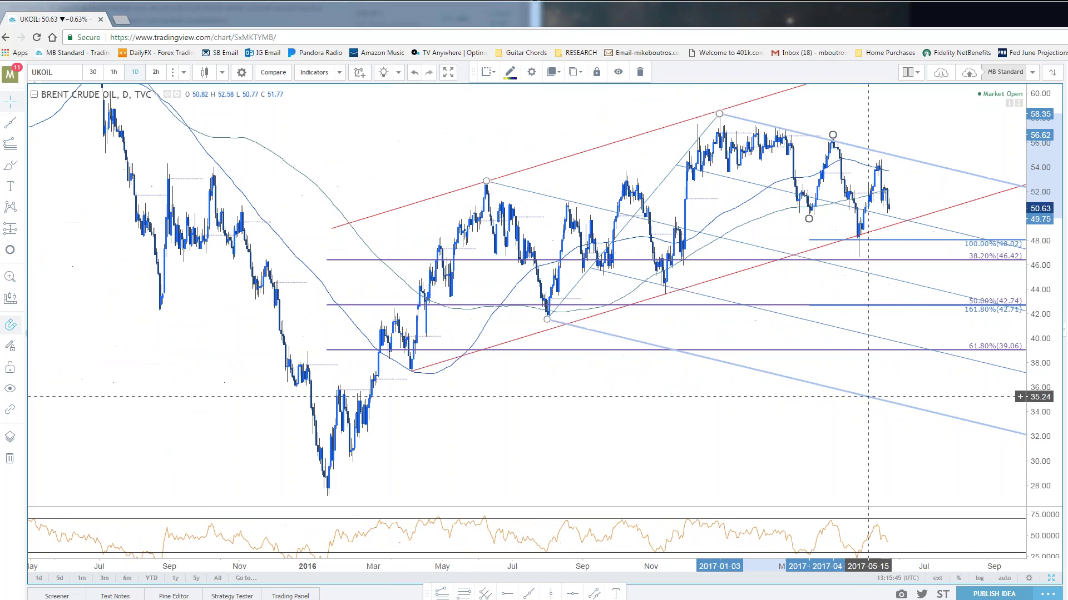
left_click(938, 467)
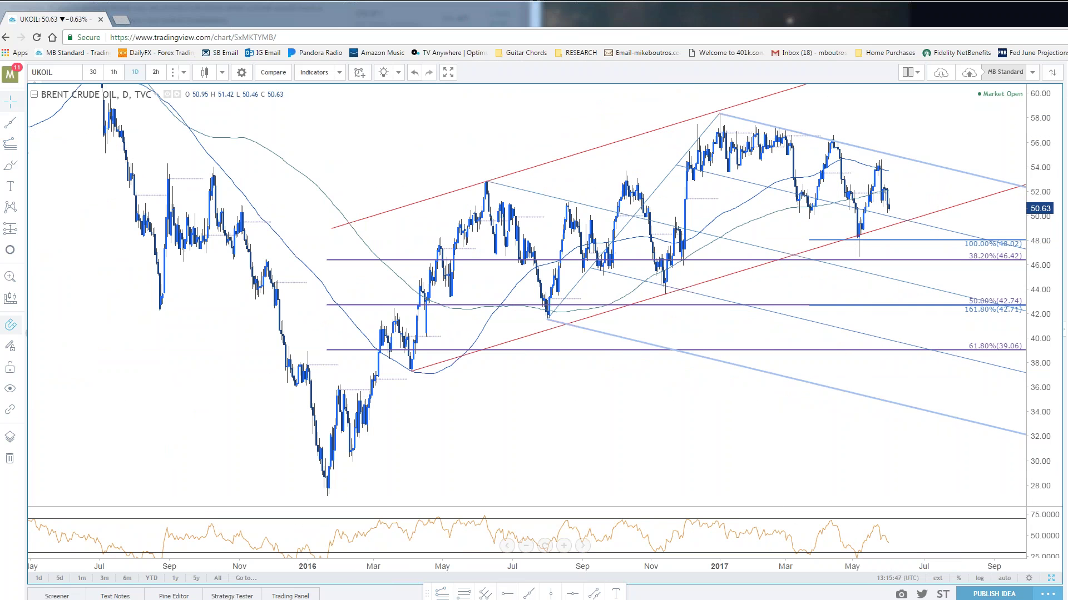
- Place a small red ellipse circle on the May 2017 low at the red channel line
left_click(10, 249)
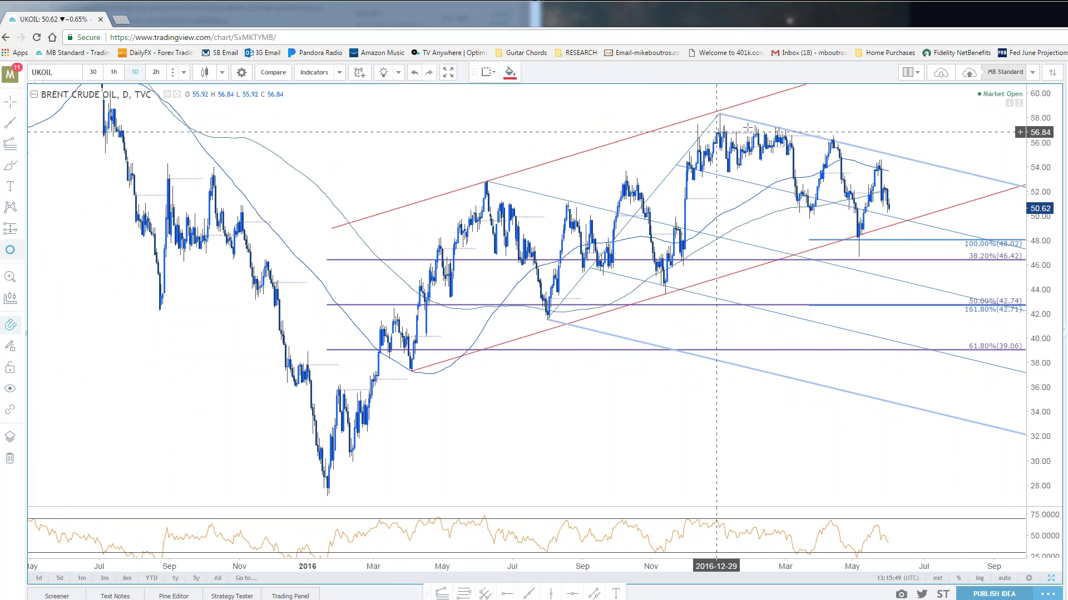
left_click(860, 235)
left_click(858, 235)
left_click_drag(858, 236, 858, 237)
scroll(859, 238, "up", 3)
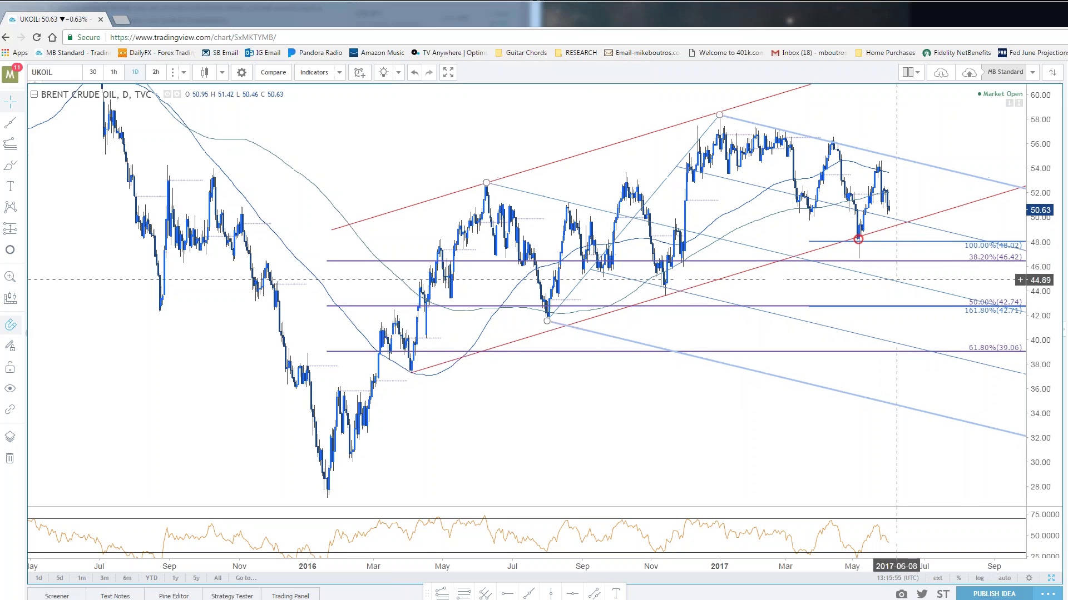
- Zoom in, pan and stretch the price scale around the May 2017 low
left_click(860, 174)
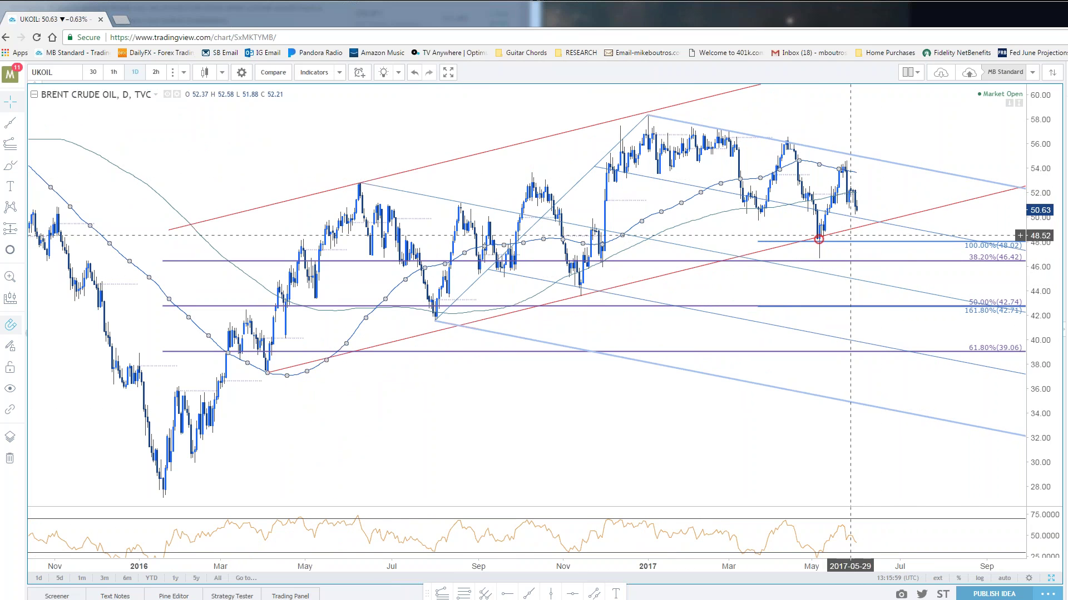
left_click_drag(873, 217, 917, 254)
scroll(917, 254, "up", 3)
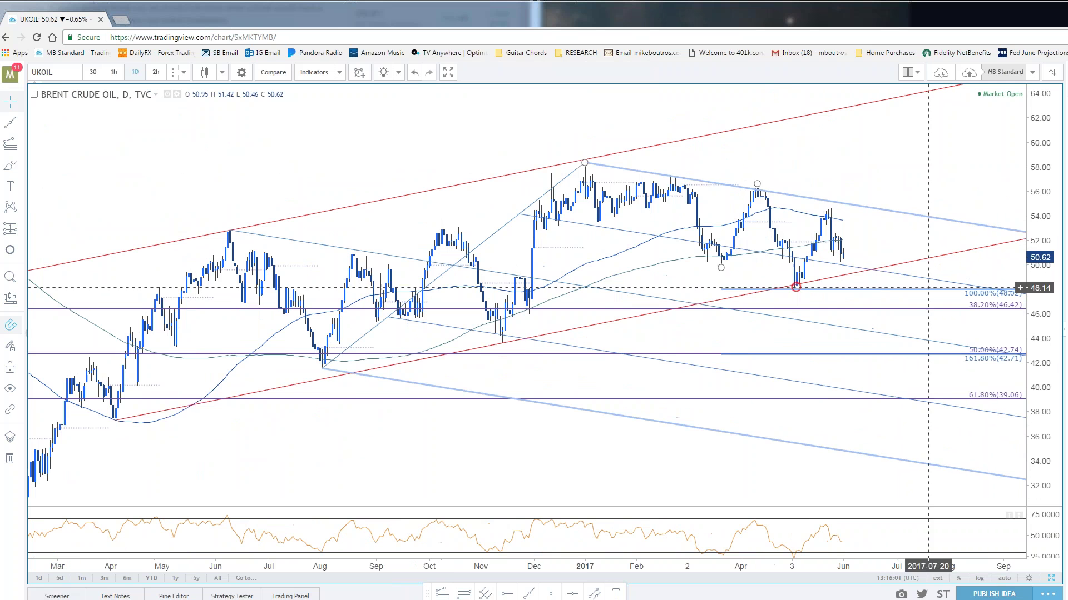
left_click_drag(1039, 378, 1039, 249)
scroll(934, 261, "up", 3)
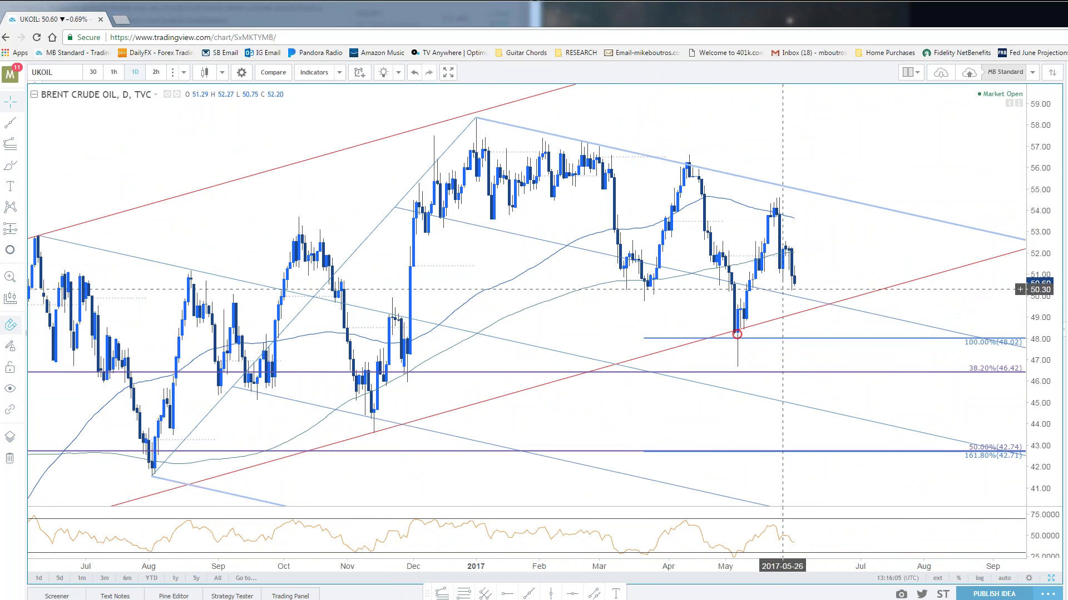
scroll(785, 245, "up", 2)
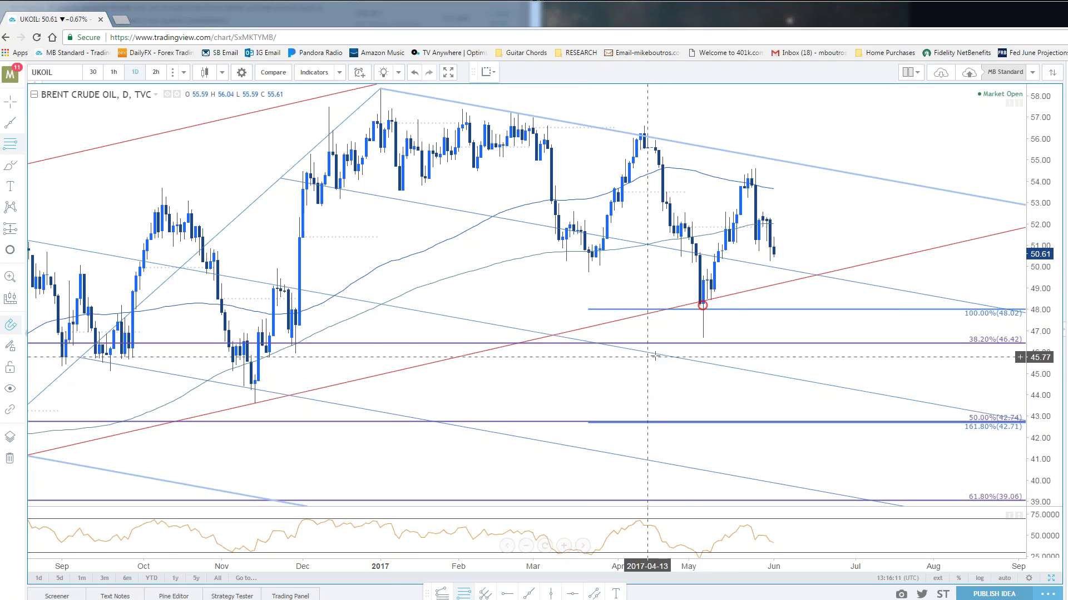
- Draw a Fib retracement from the May 5 low to the May 25 high, keeping only 50% and 61.8%
left_click(703, 337)
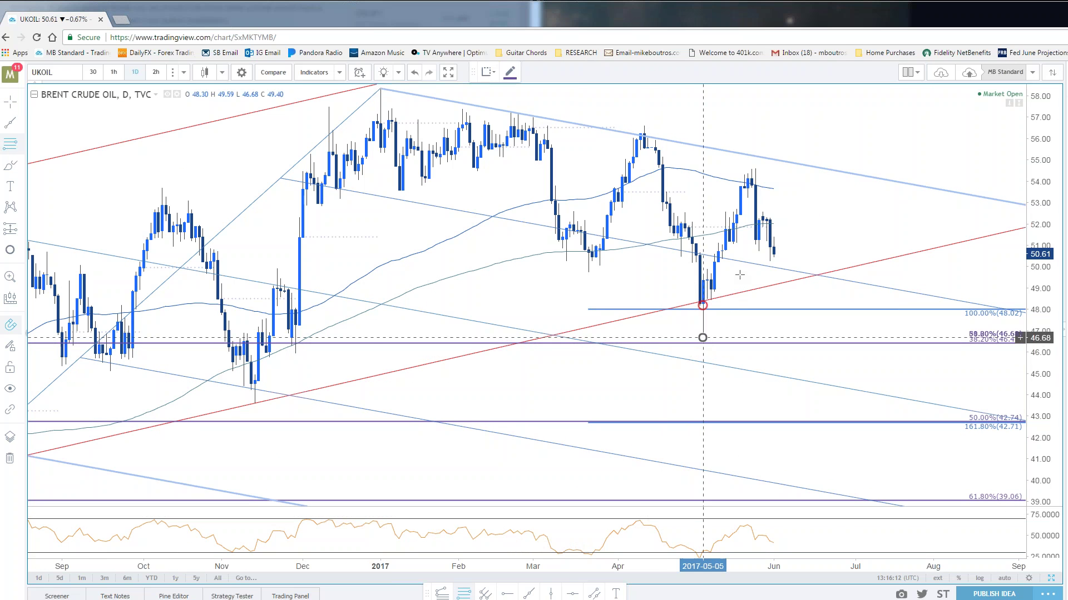
left_click(755, 154)
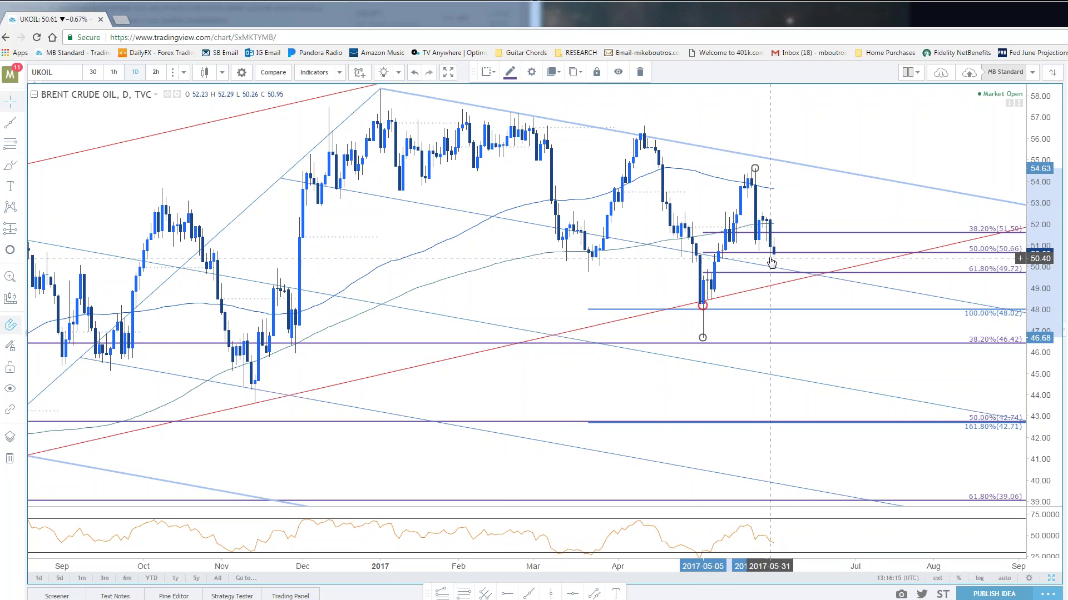
double_click(796, 253)
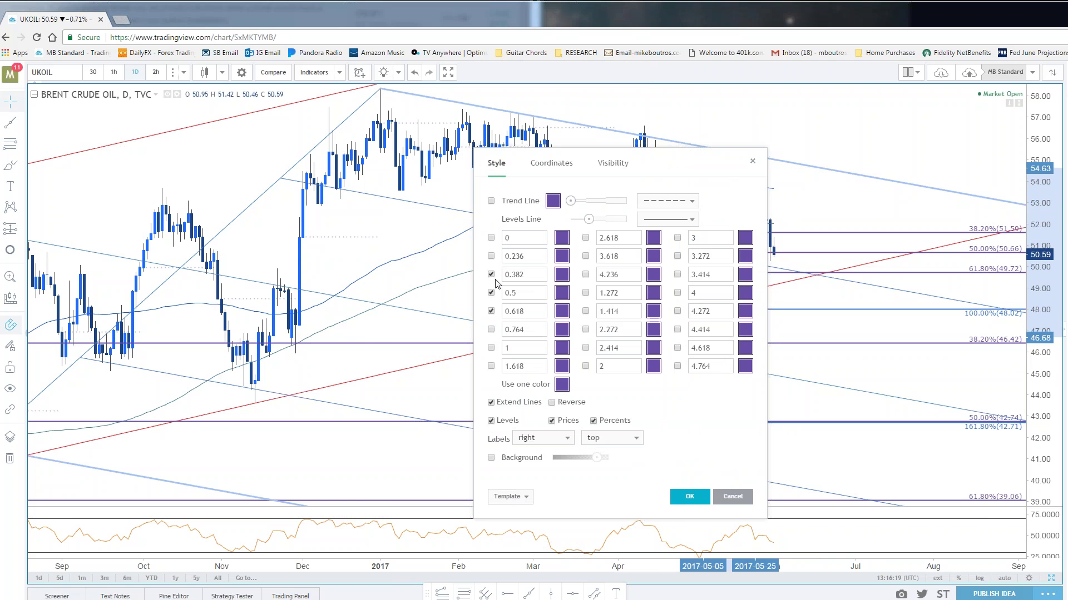
left_click(689, 496)
scroll(921, 223, "down", 3)
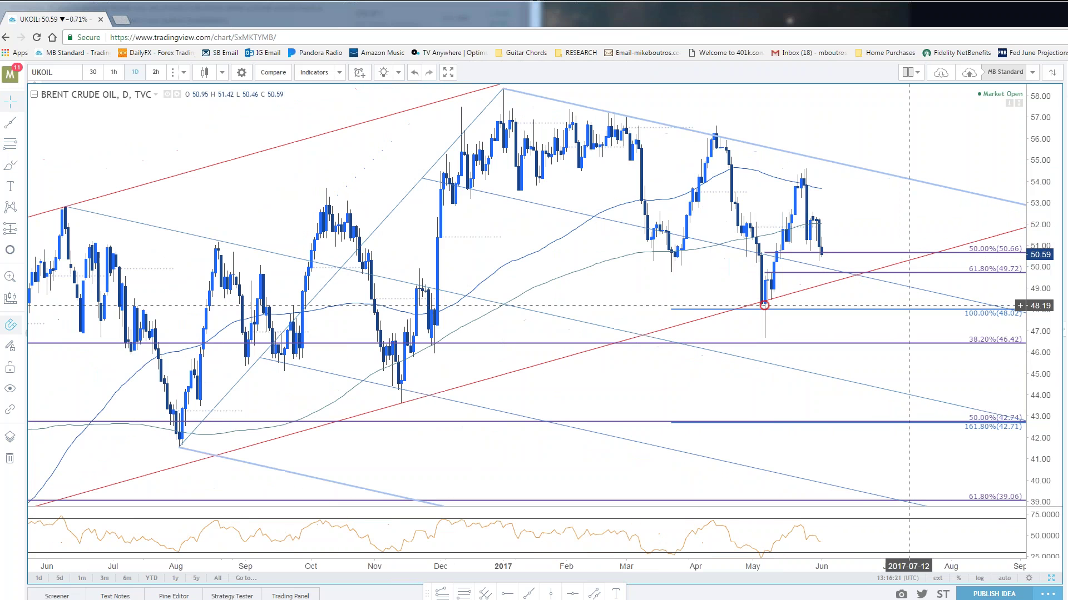
- Change the Brent chart interval to 120 minutes, then to 240 minutes
type("120")
key("Return")
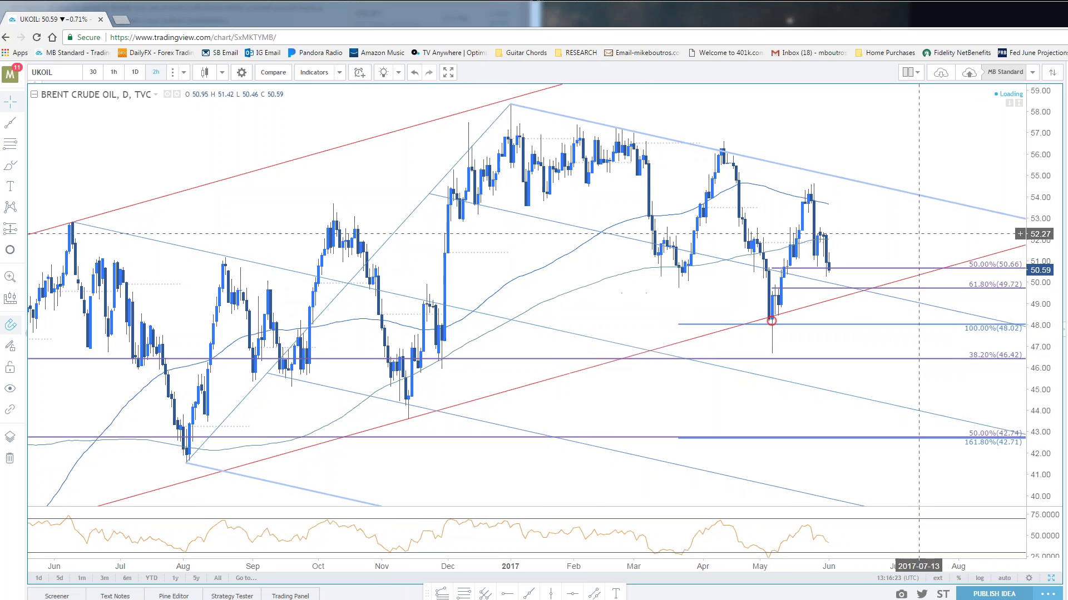
scroll(916, 229, "down", 6)
type("240")
key("Return")
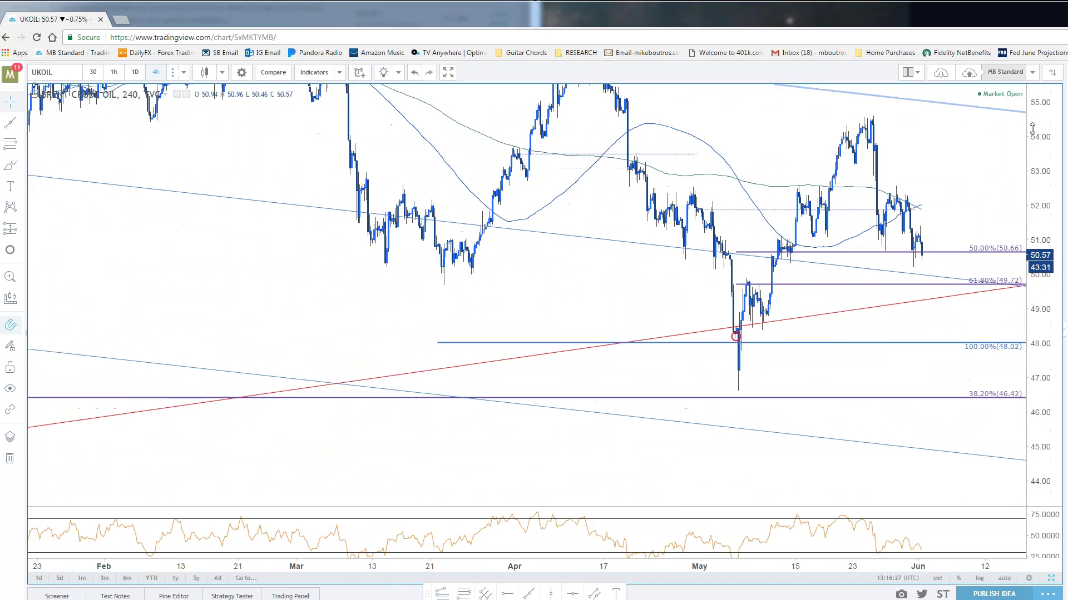
- Draw a red target circle on the 61.8% line at 49.72, just right of the latest 4-hour bars
scroll(961, 186, "up", 5)
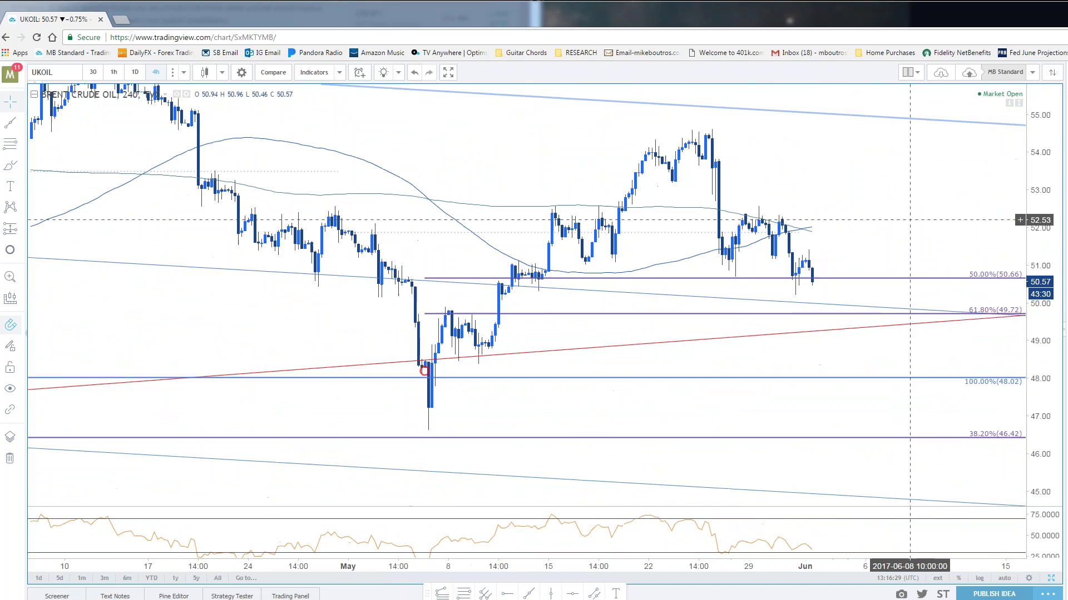
scroll(945, 249, "down", 4)
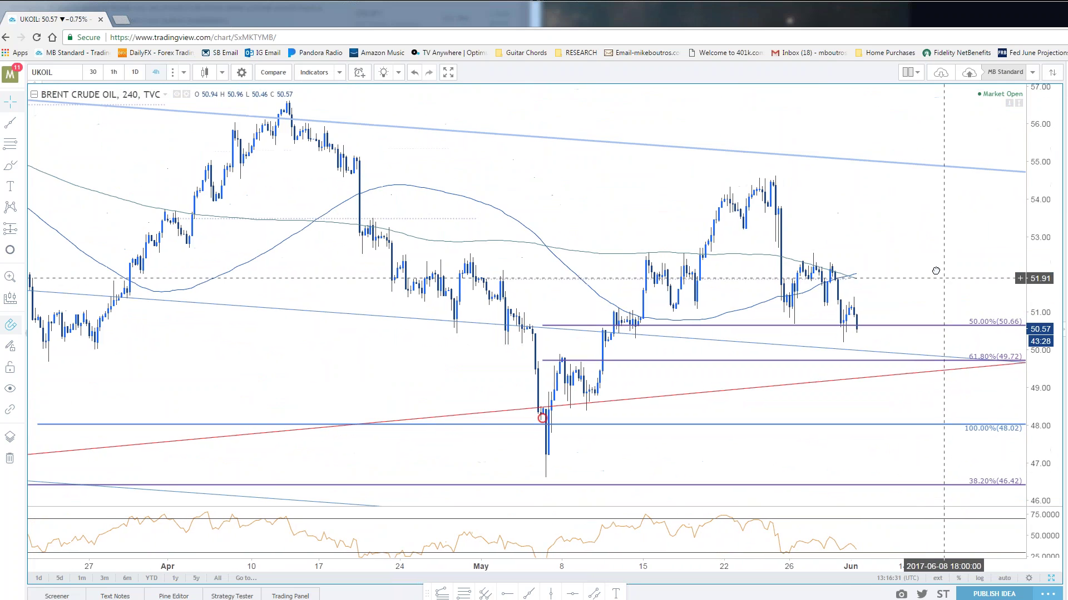
scroll(931, 268, "down", 2)
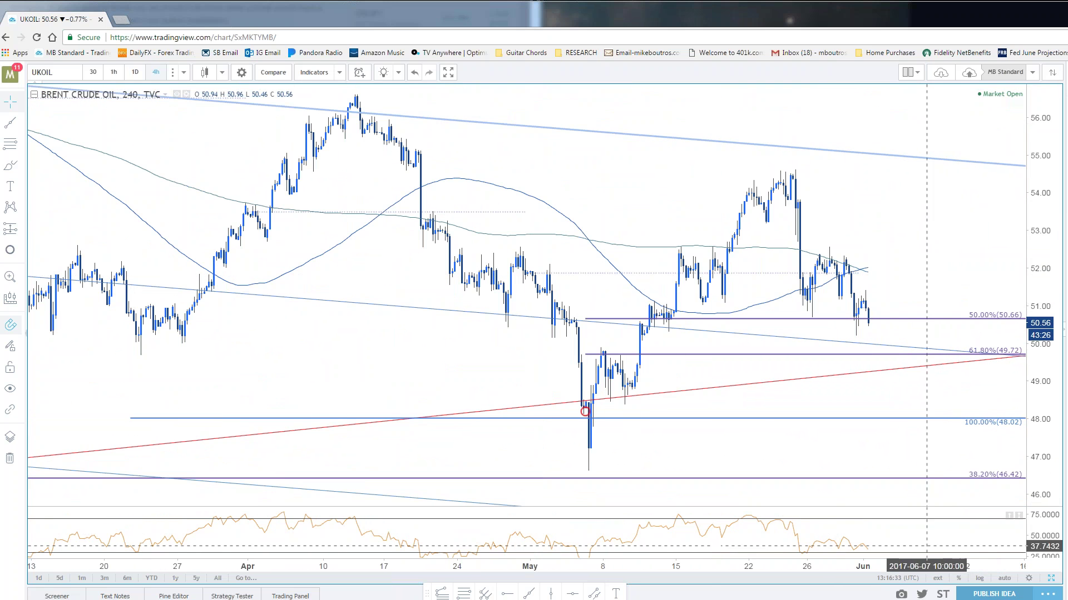
scroll(890, 455, "right", 1)
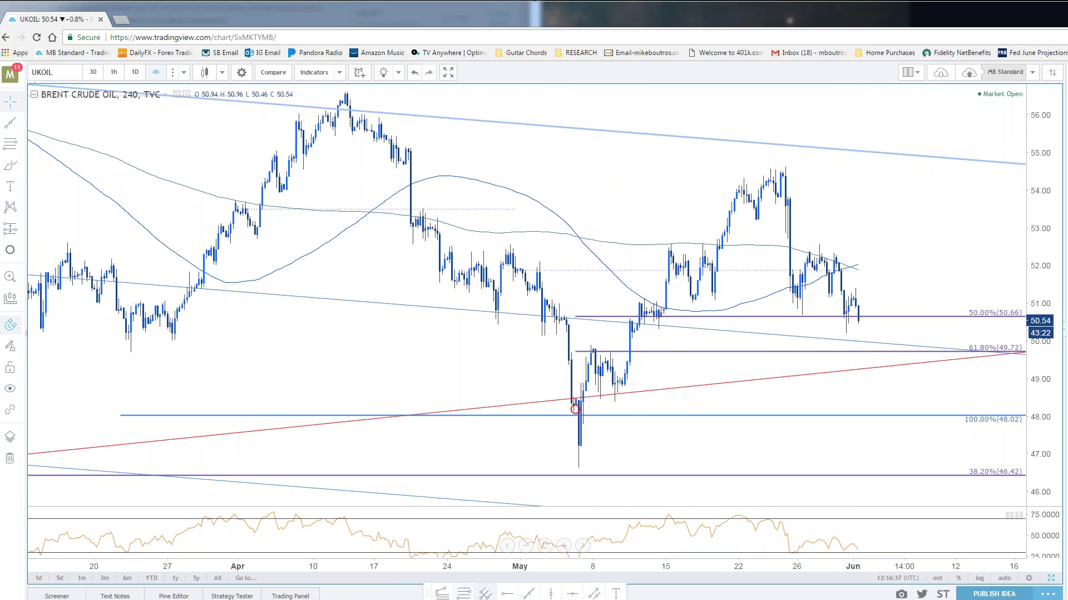
left_click(872, 352)
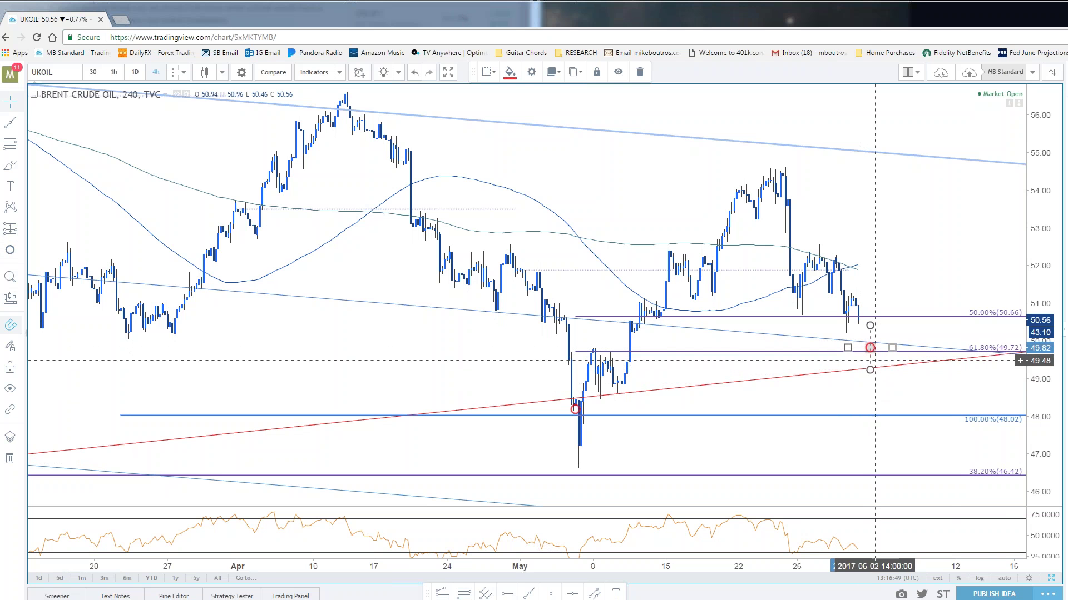
left_click(918, 262)
scroll(952, 315, "up", 2)
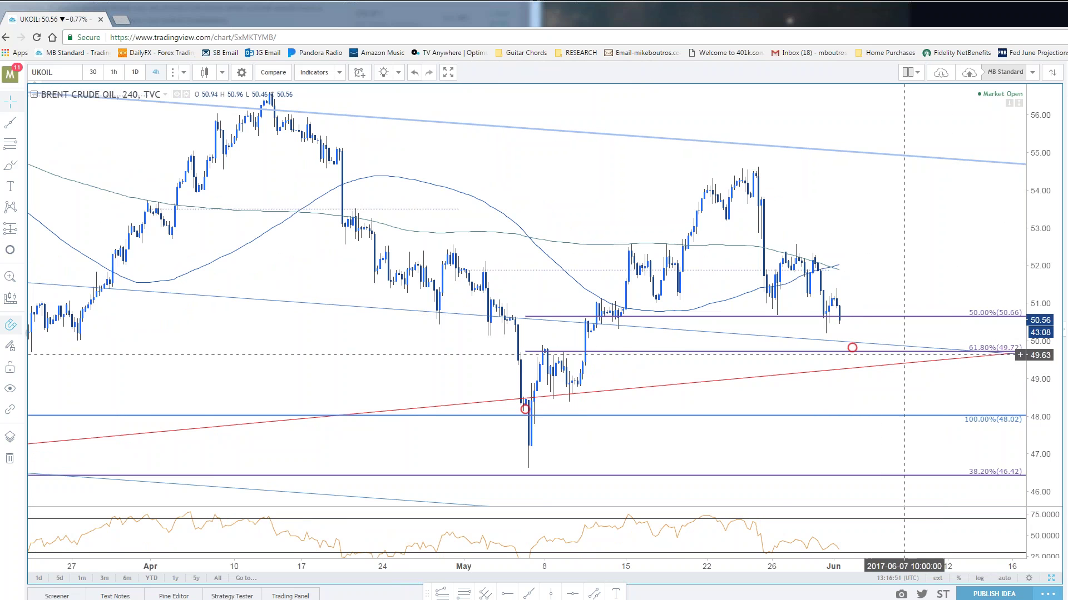
left_click_drag(915, 231, 945, 307)
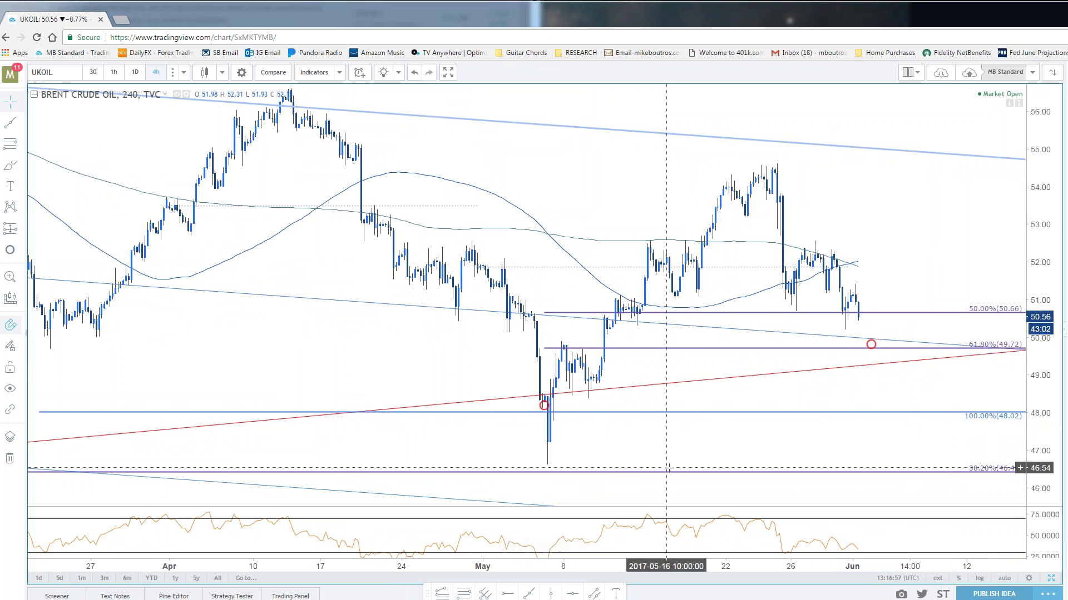
scroll(656, 535, "down", 1)
scroll(1004, 530, "down", 1)
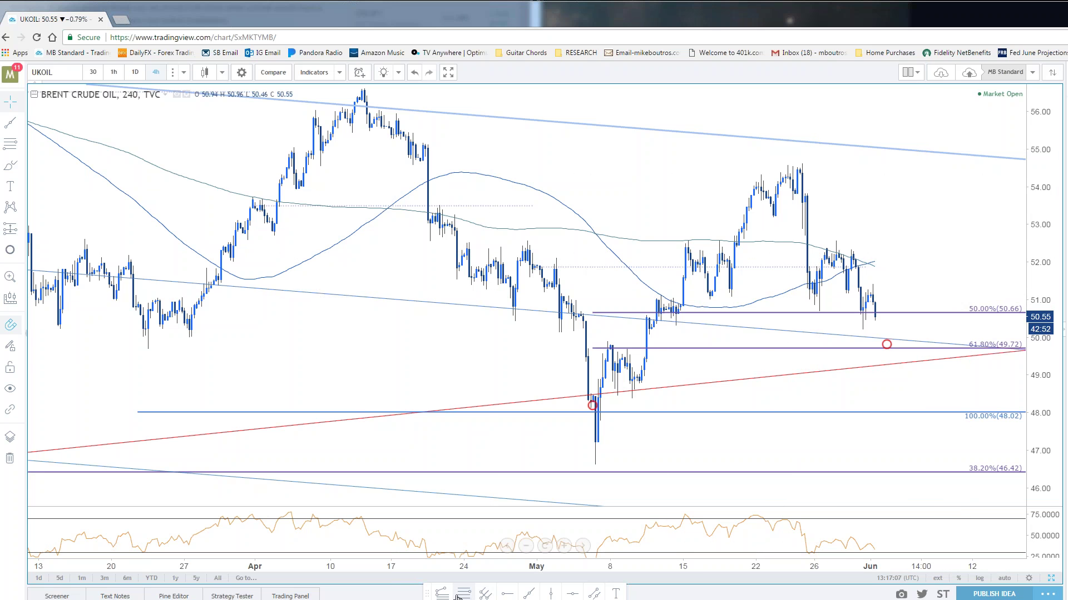
- Draw a Fib retracement from the 54.51 high to the 50.70 low with a −100% level added
left_click(799, 168)
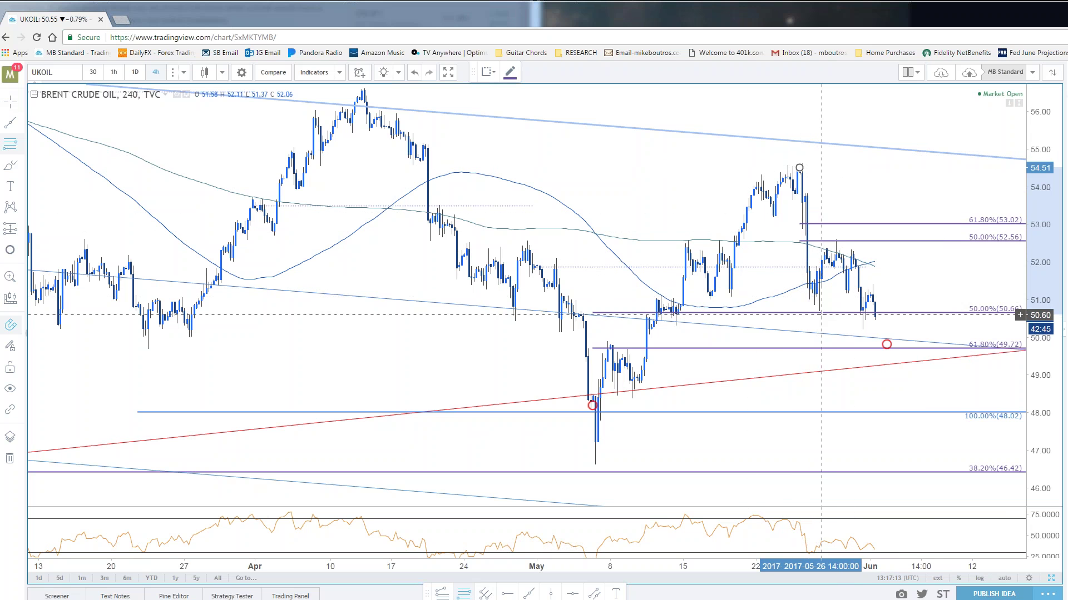
left_click(818, 311)
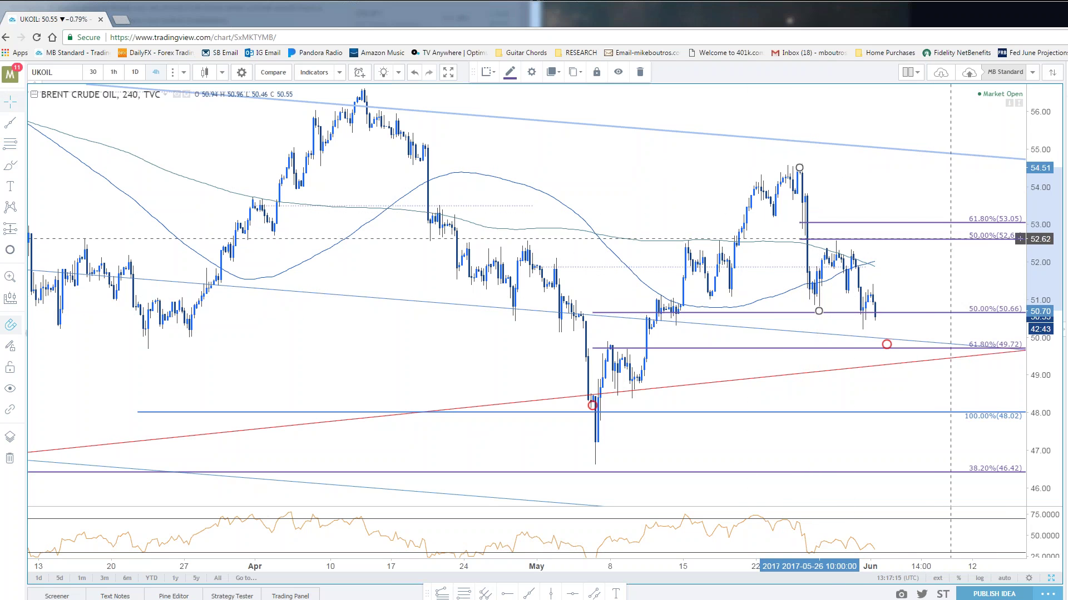
double_click(899, 213)
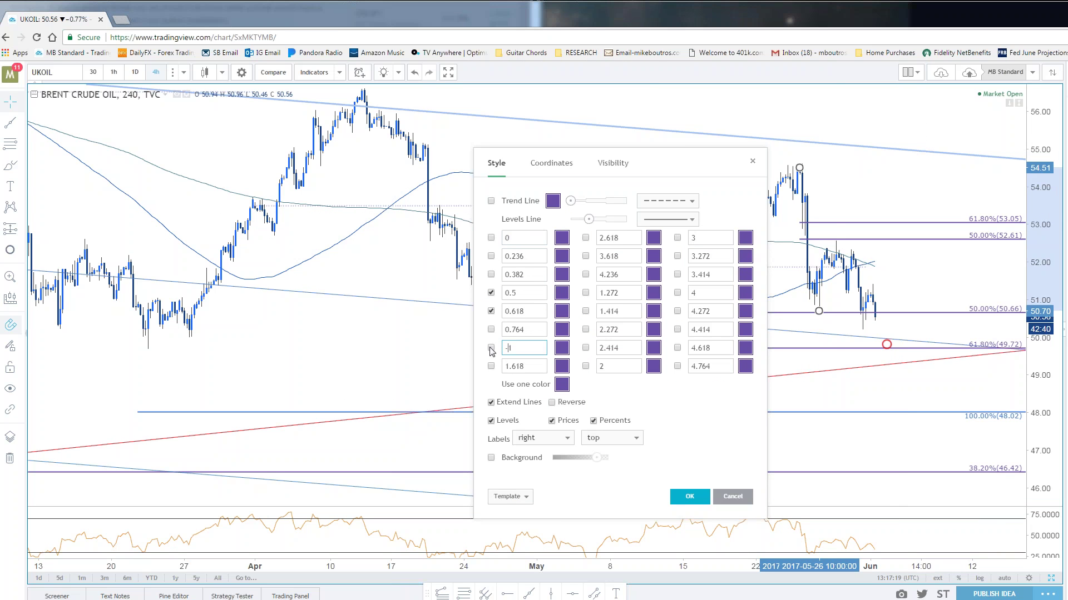
left_click(690, 496)
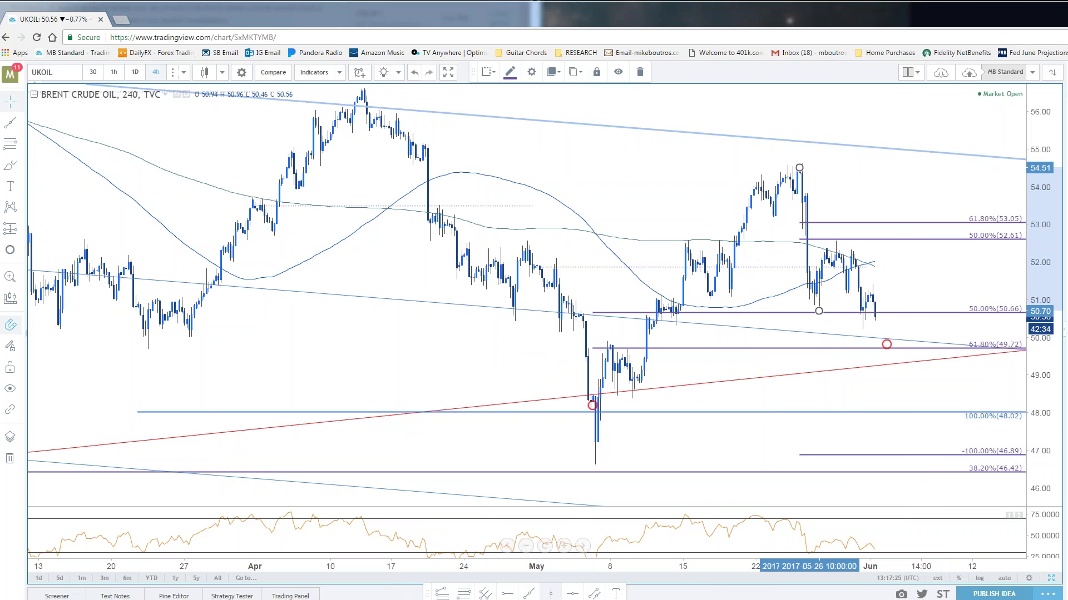
- Draw a red trend line starting from the mid-May low
left_click(531, 592)
left_click(709, 299)
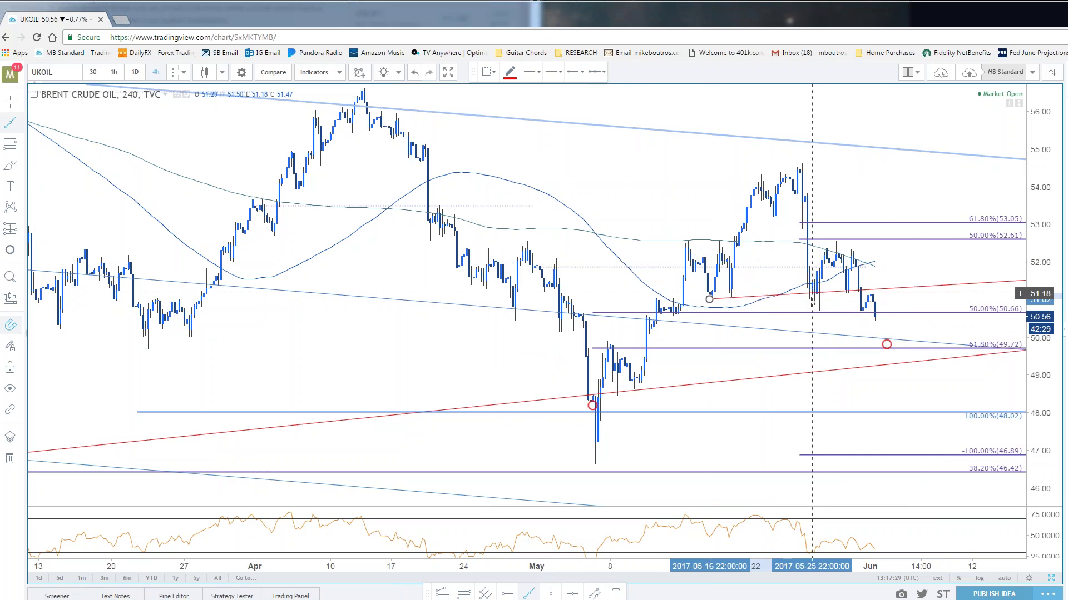
left_click(846, 293)
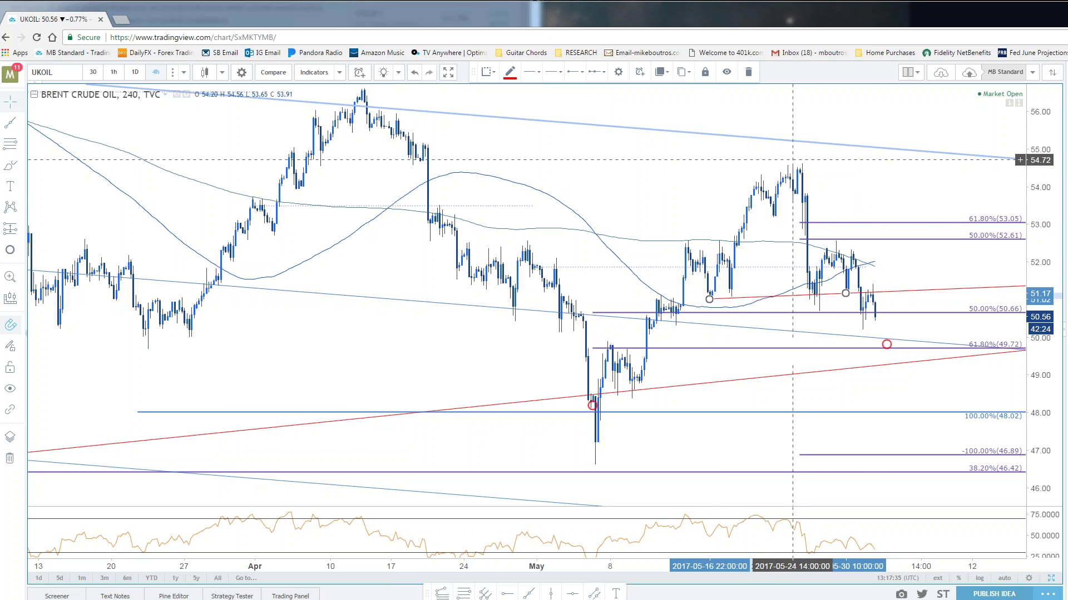
- Move the new retracement's low anchor to the 51.10 low
left_click(798, 157)
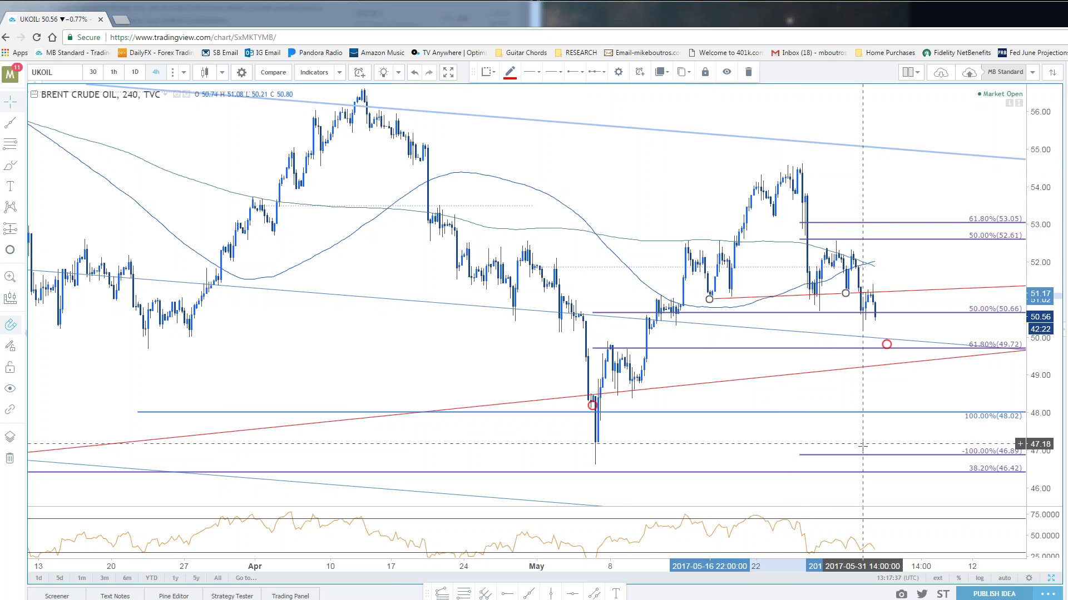
left_click(818, 453)
left_click_drag(818, 311, 731, 296)
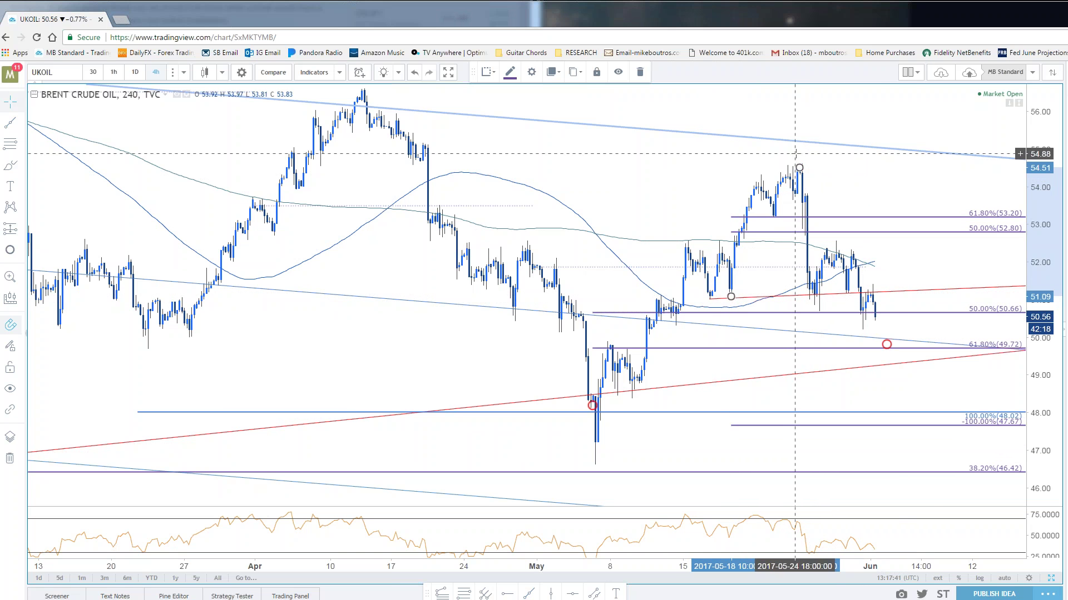